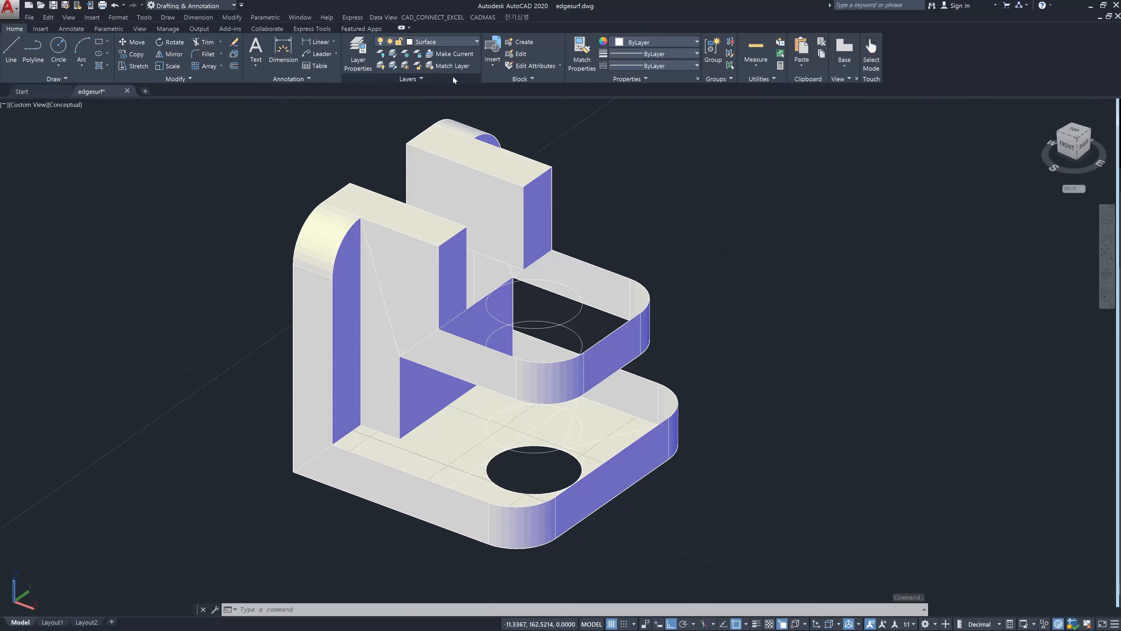
Make layer 0 current and turn off the Surface layer so only the wireframe lines display
left_click(472, 41)
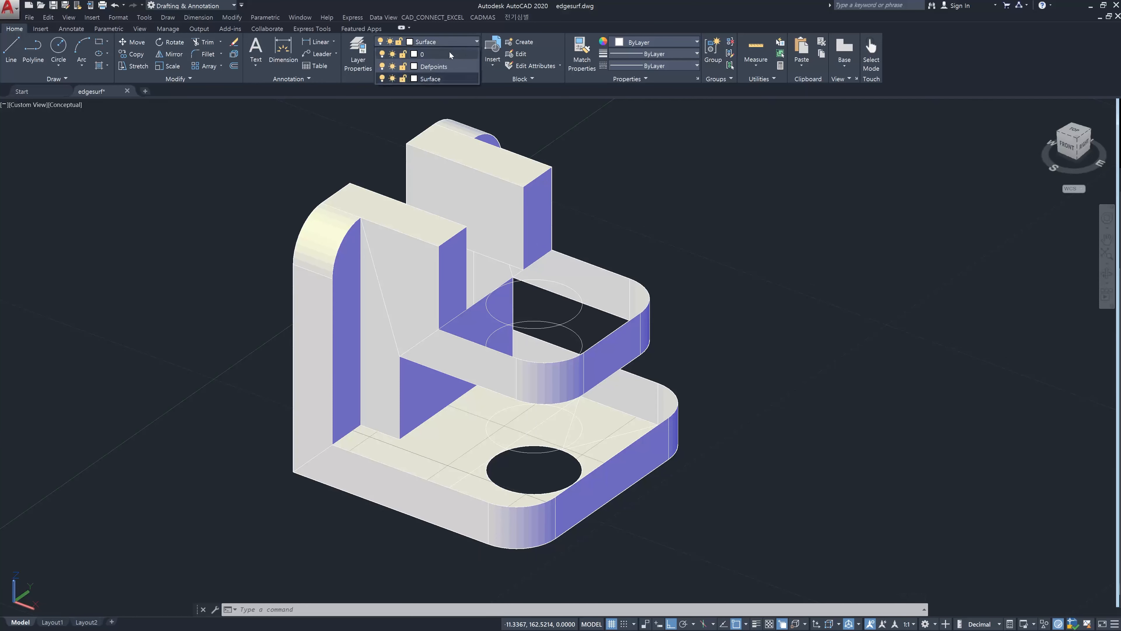
left_click(448, 53)
left_click(441, 41)
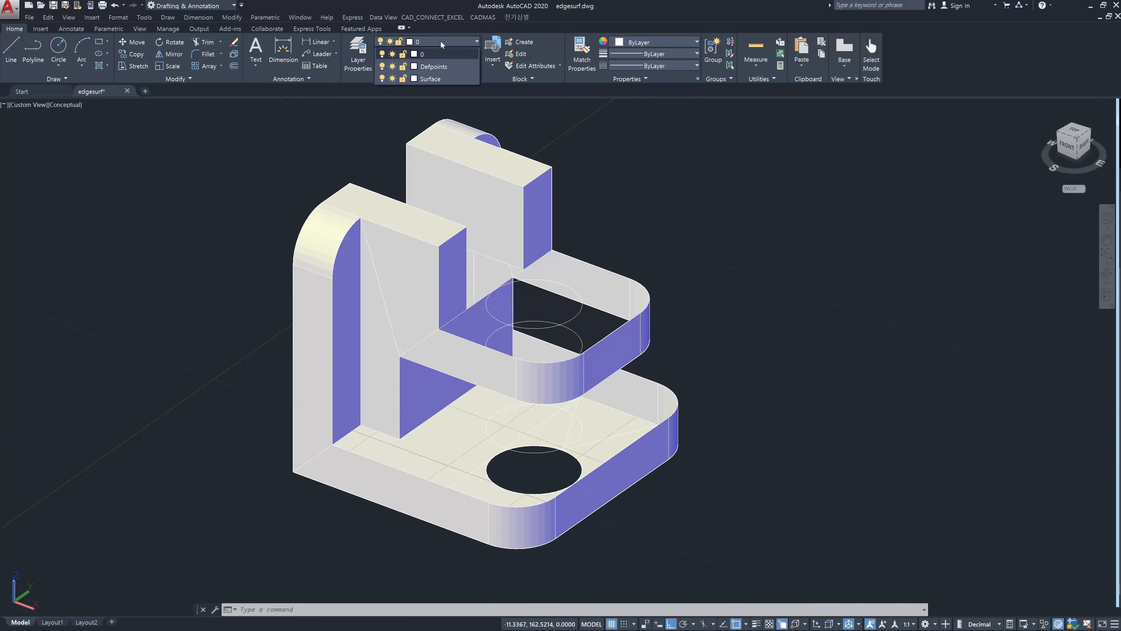
left_click(382, 79)
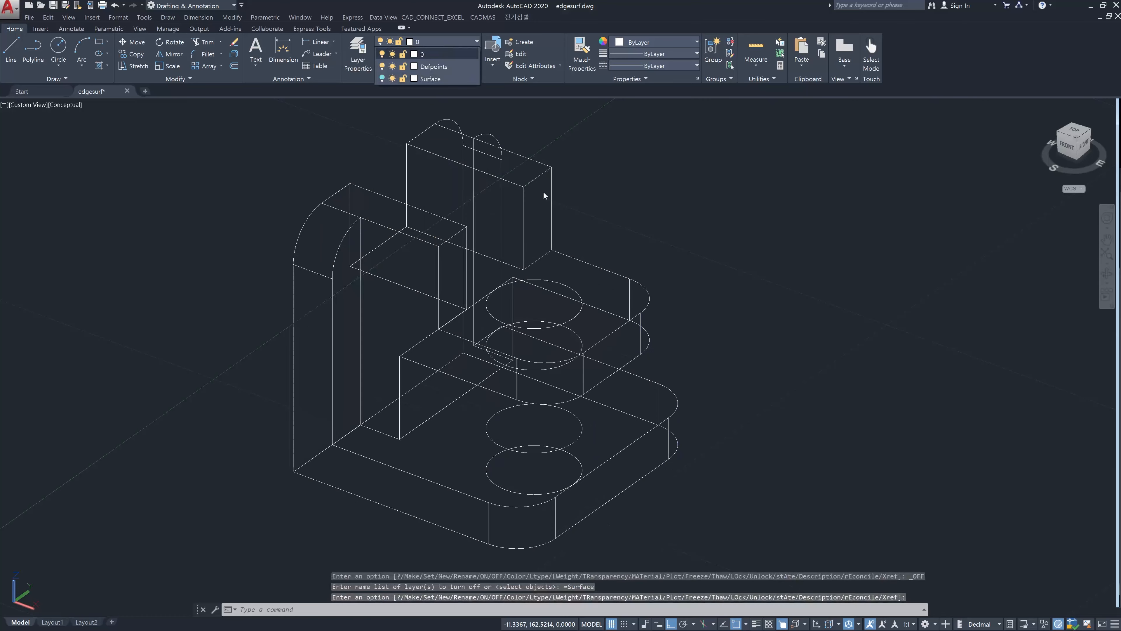
left_click(731, 371)
key("Escape")
key("Escape")
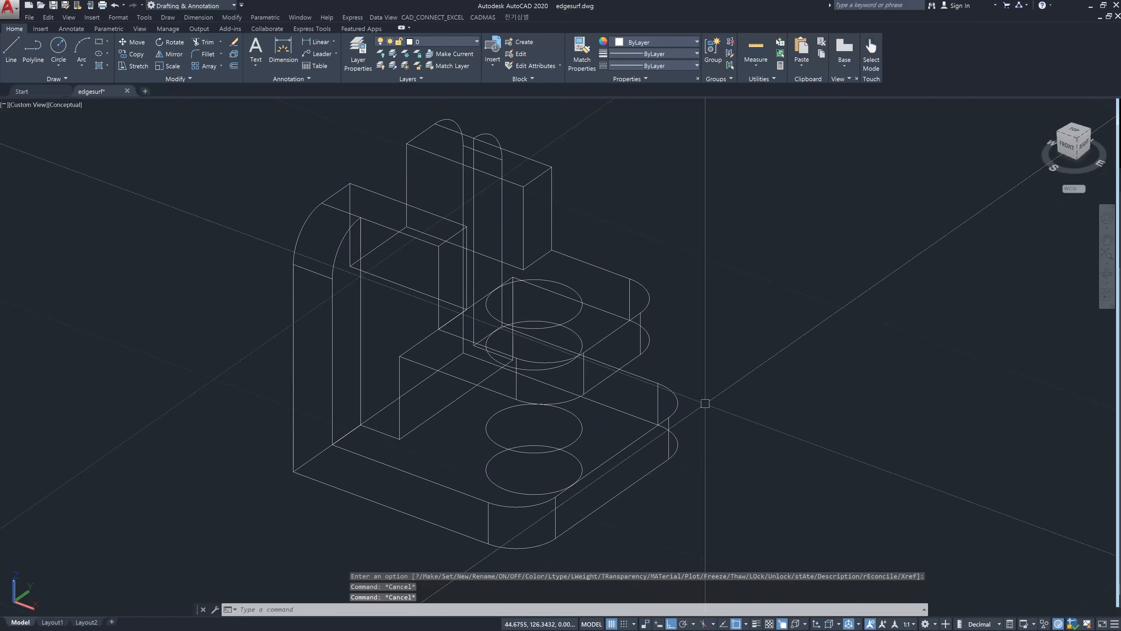
Copy the base plate's top outline and its top hole circle about 47 units away along the positive X direction
middle_click_drag(465, 449, 387, 399, "shift")
type("c")
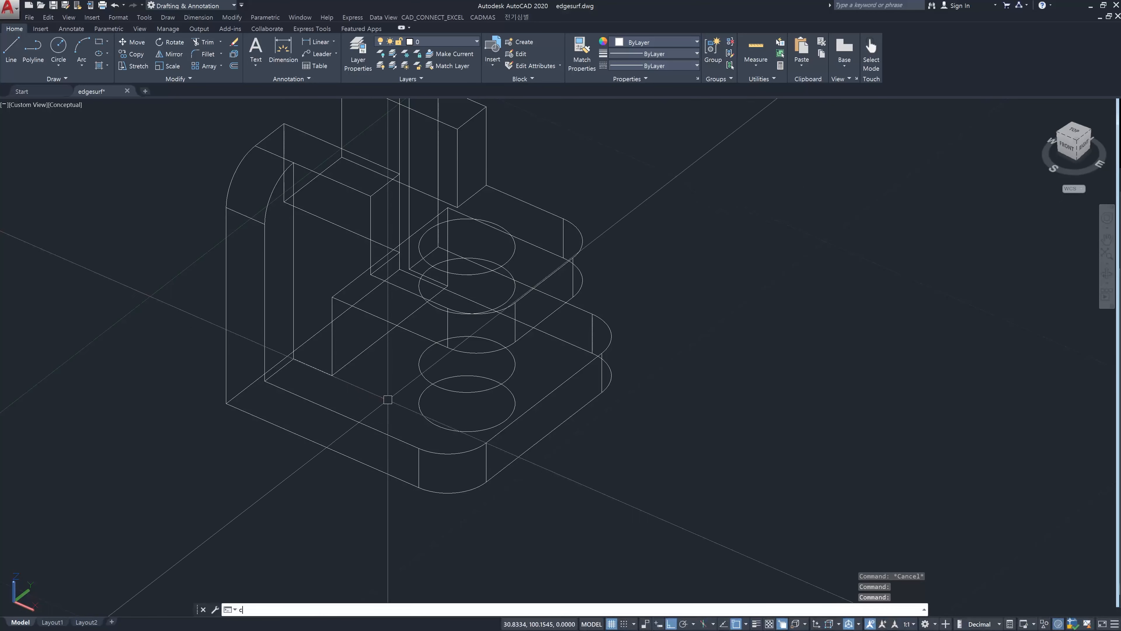
type("o")
key("Return")
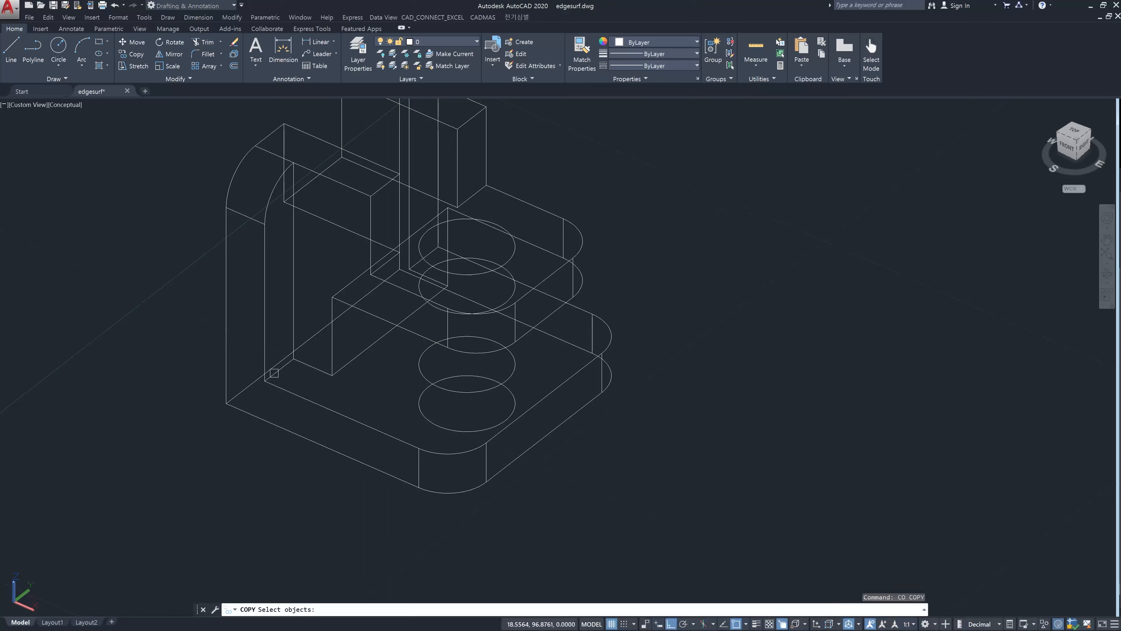
left_click(296, 367)
left_click(306, 364)
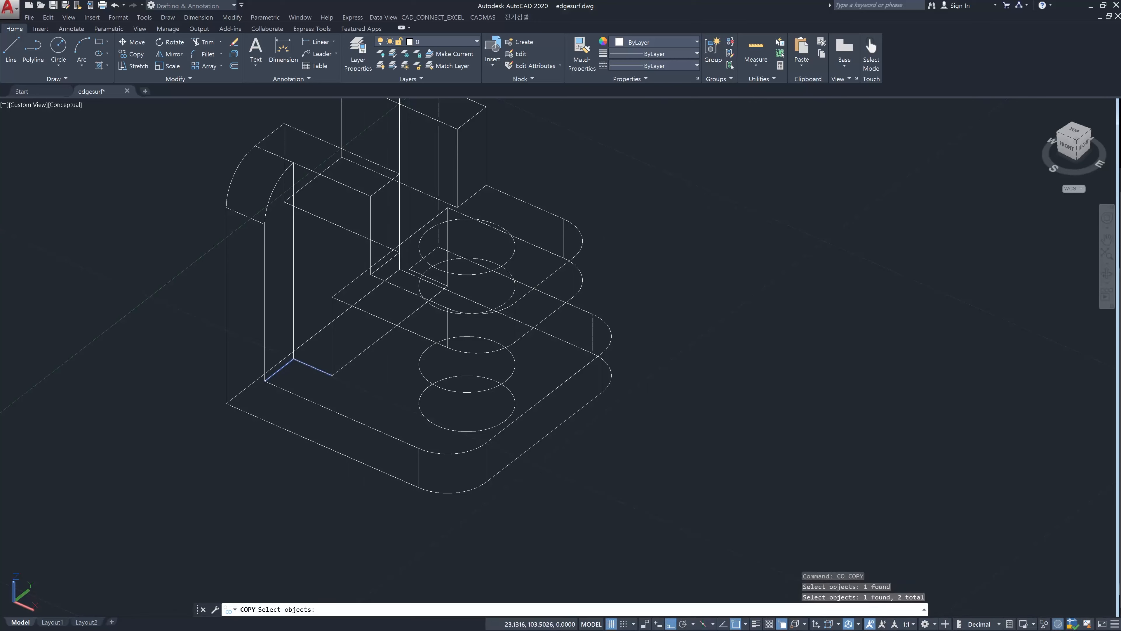
left_click(379, 337)
scroll(435, 276, "up", 2)
left_click(434, 282)
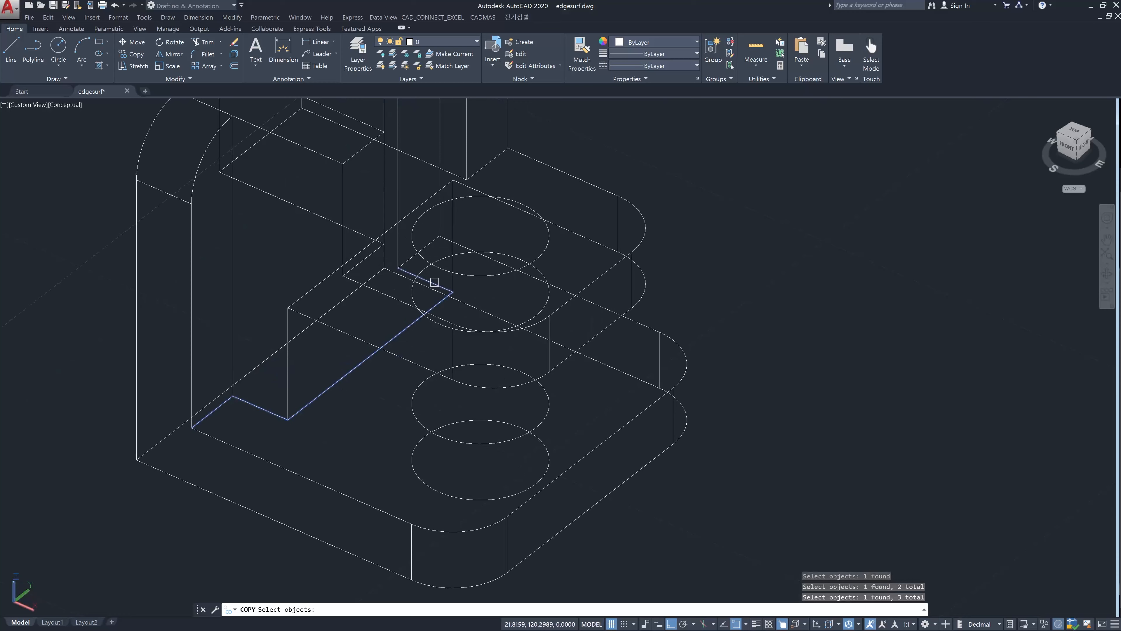
left_click(427, 245)
left_click(447, 239)
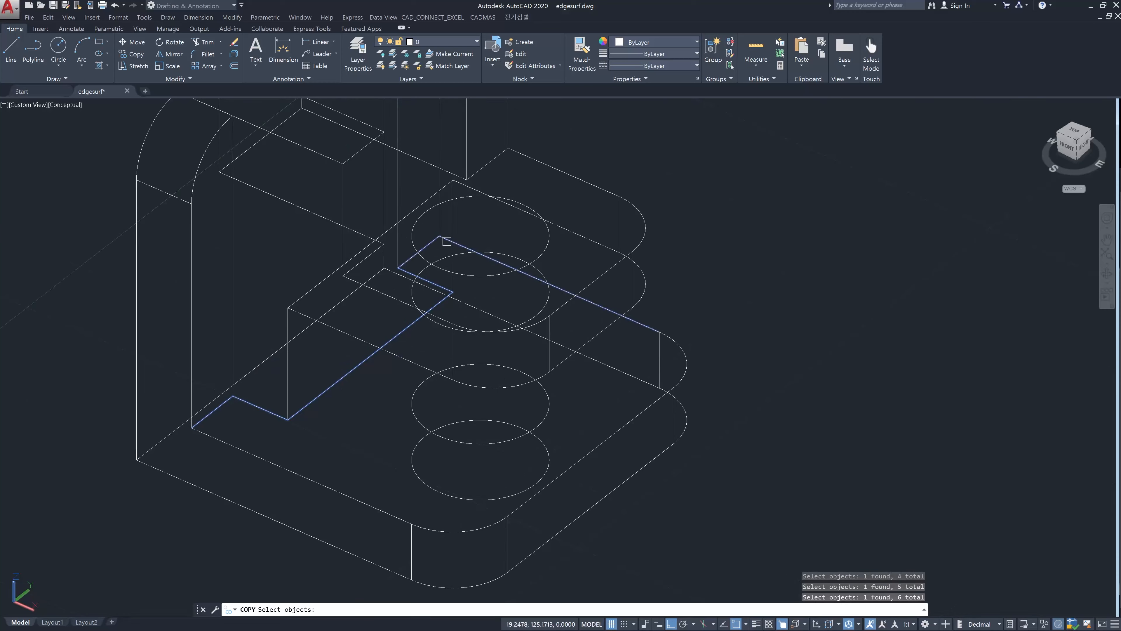
left_click(685, 349)
left_click(648, 400)
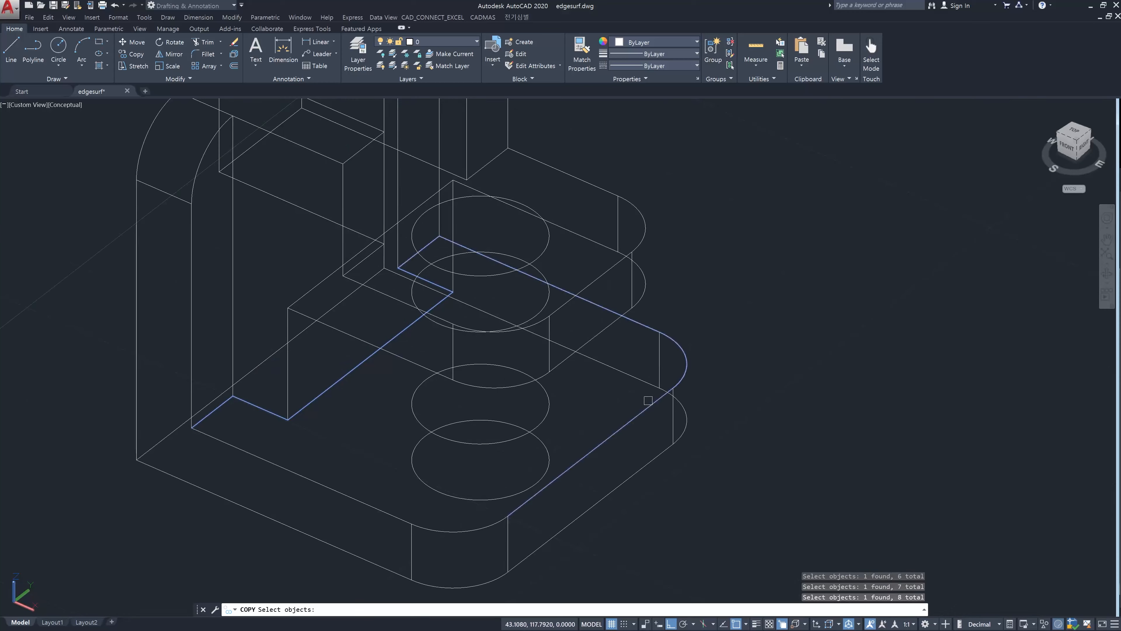
left_click(455, 532)
left_click(388, 515)
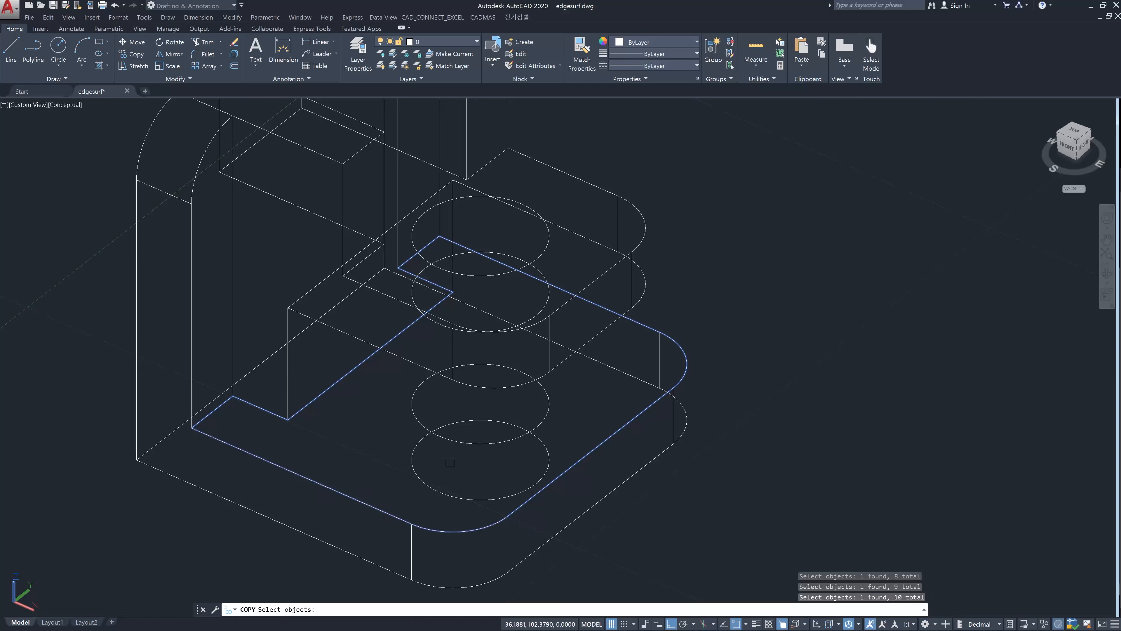
left_click(476, 443)
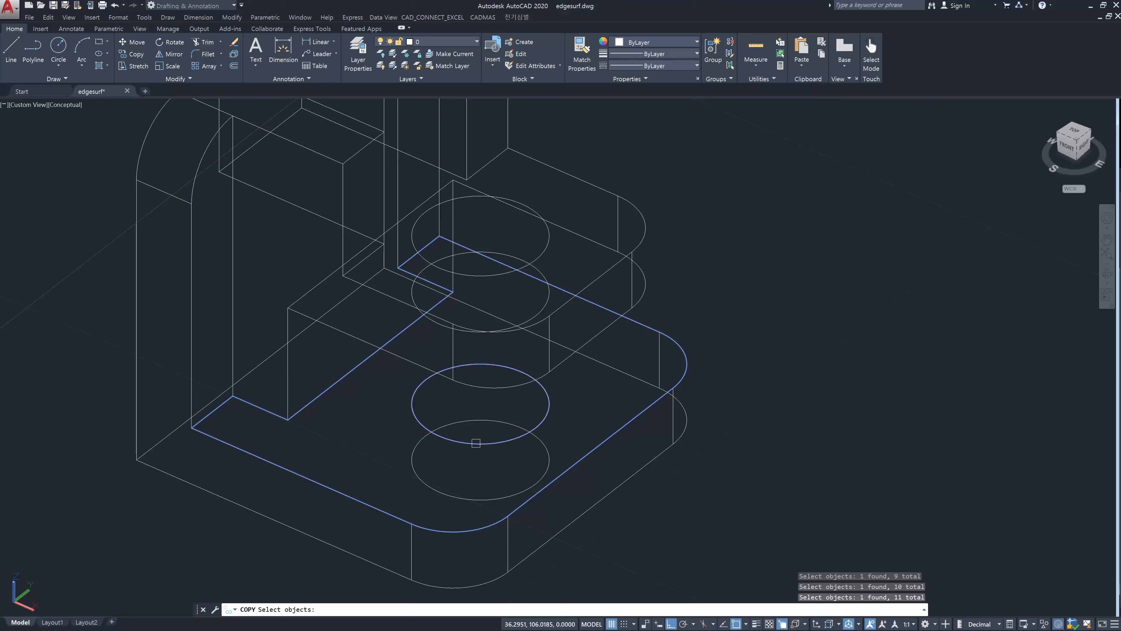
key("Return")
left_click(344, 430)
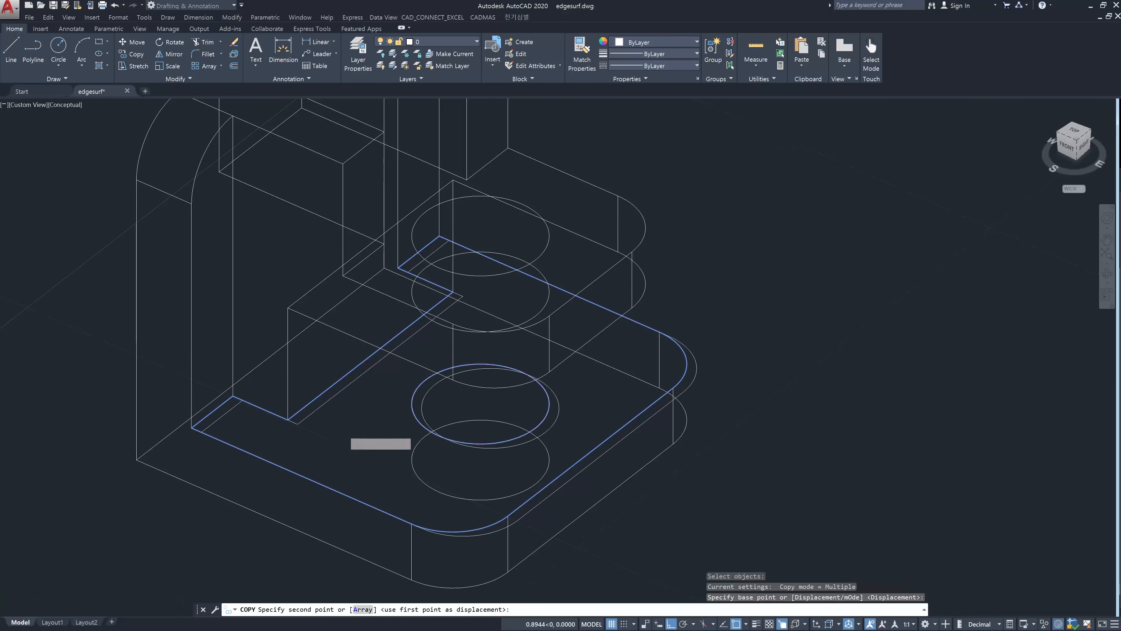
scroll(358, 431, "down", 2)
middle_click_drag(539, 457, 472, 339)
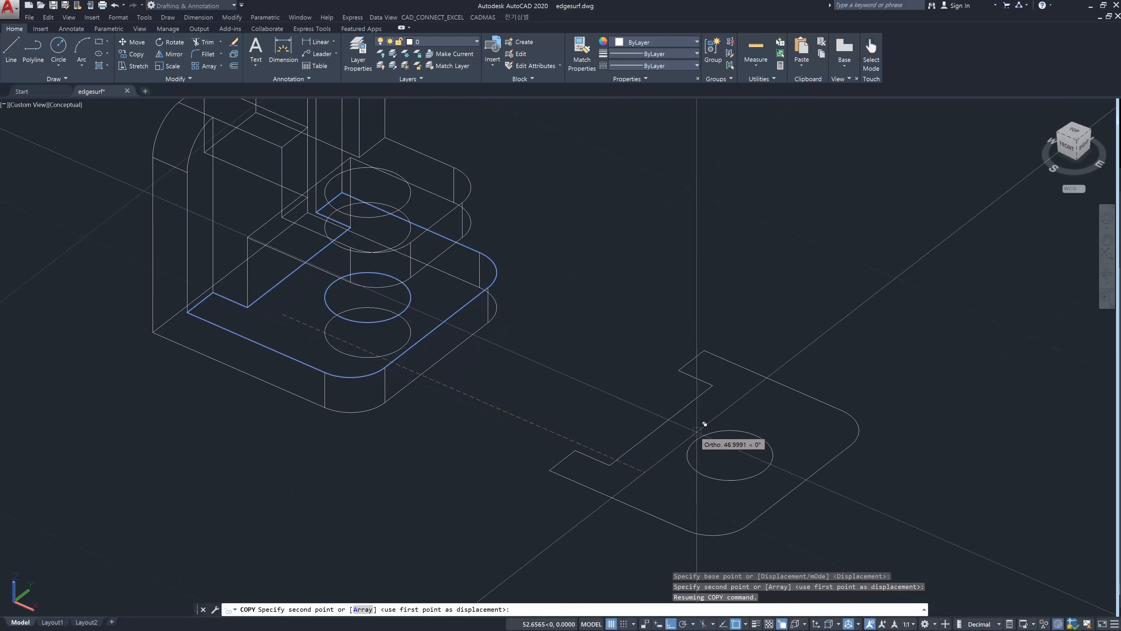
key("Escape")
left_click(570, 329)
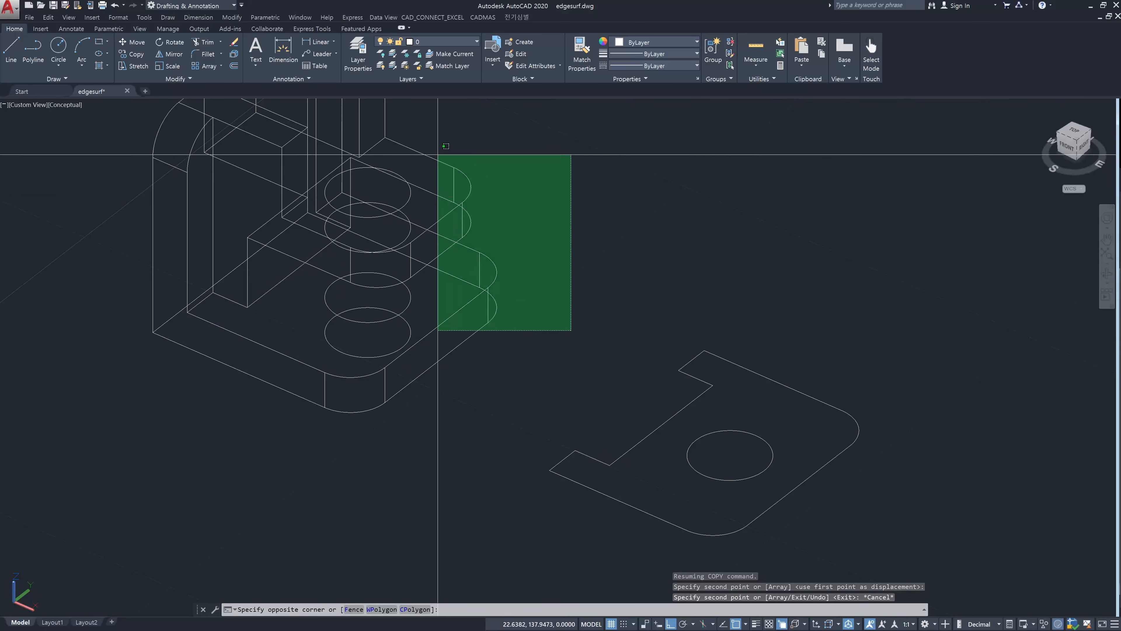
key("Escape")
key("Escape")
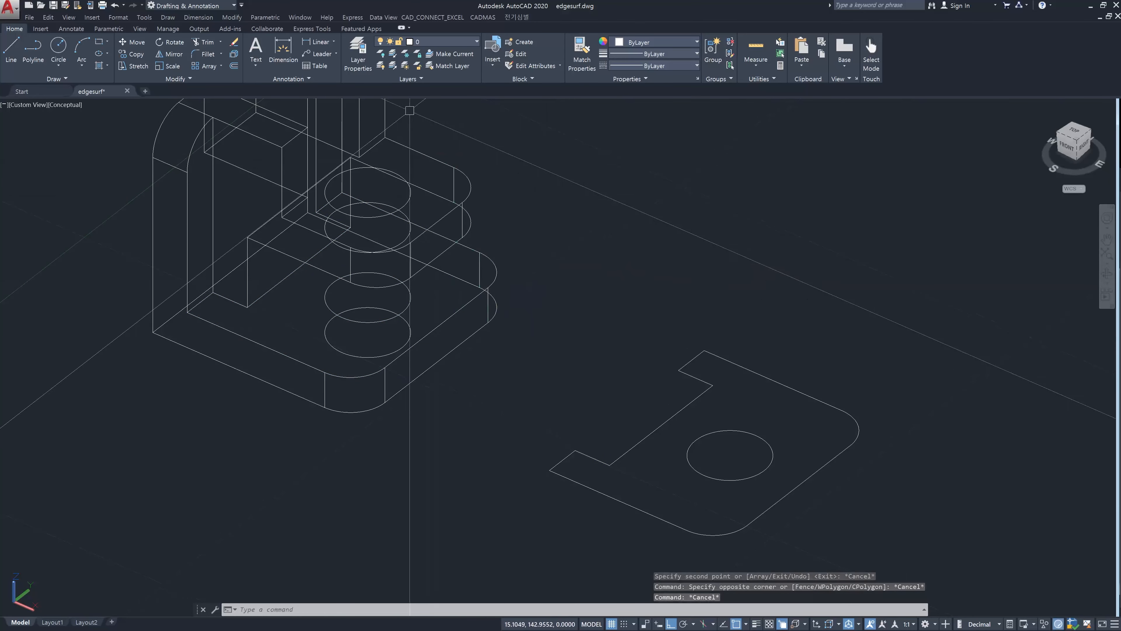
Turn the Surface layer back on to show the modelled surfaces
left_click(464, 39)
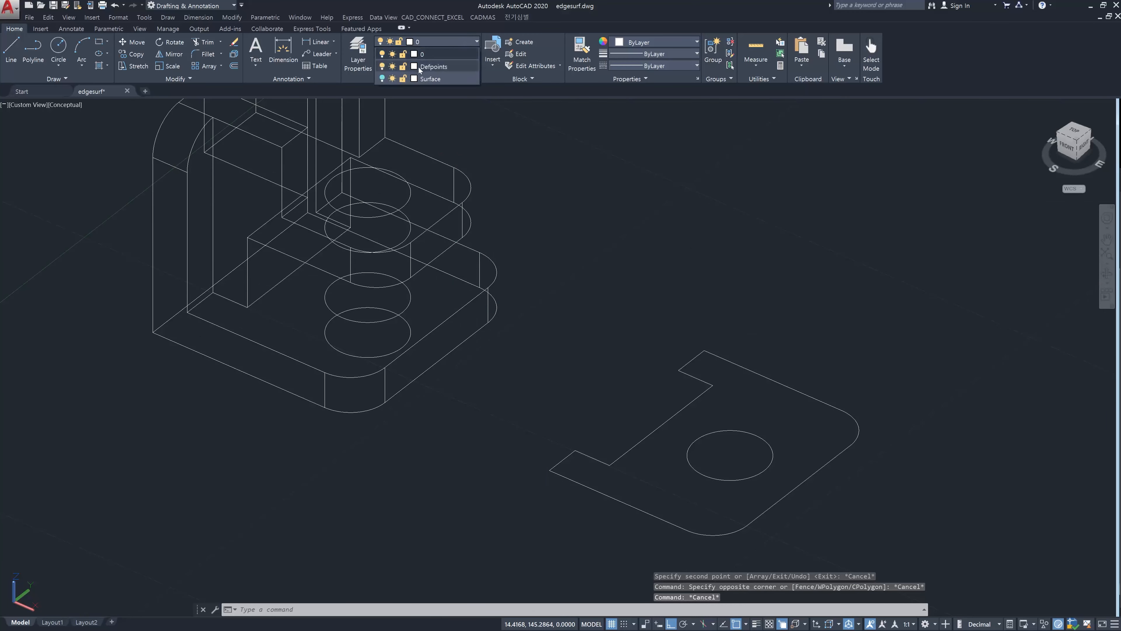
left_click(382, 79)
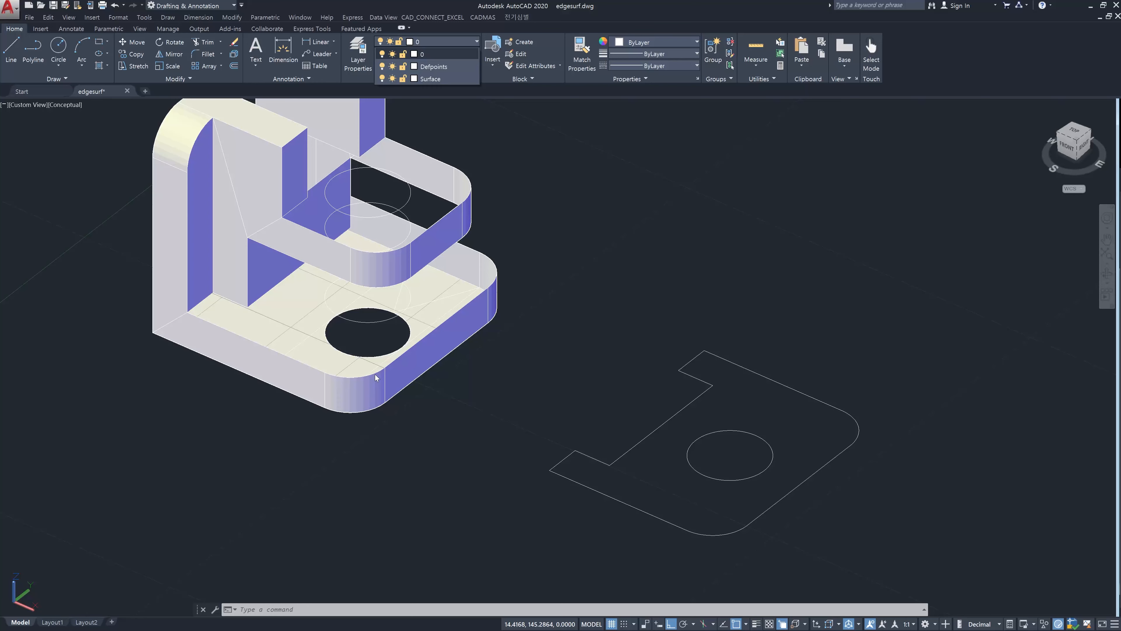
left_click(354, 335)
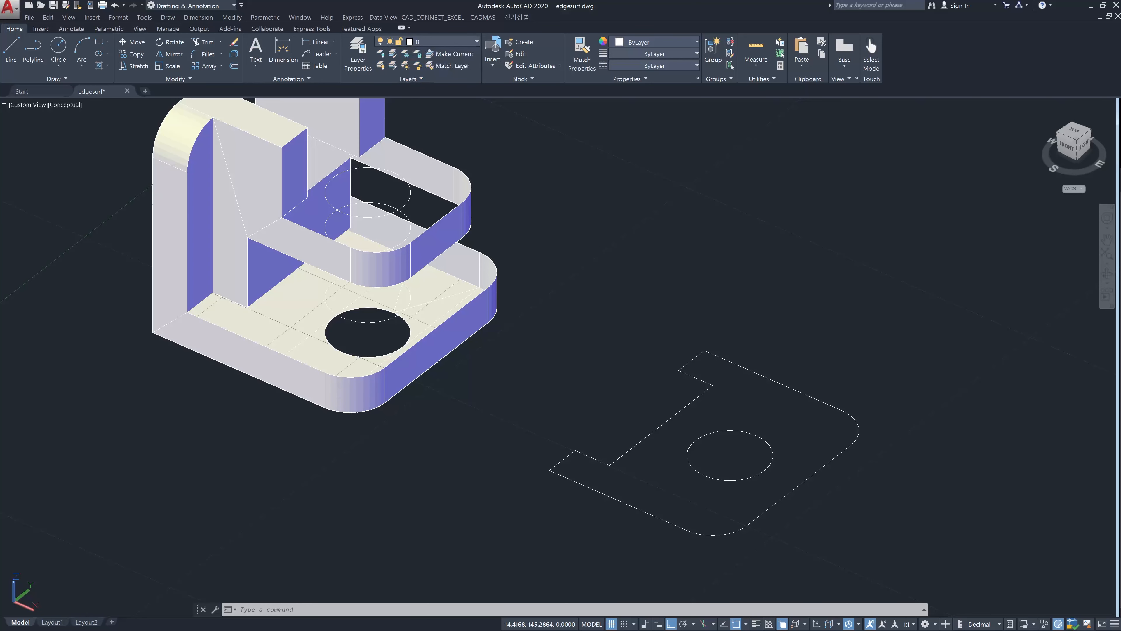
type("l")
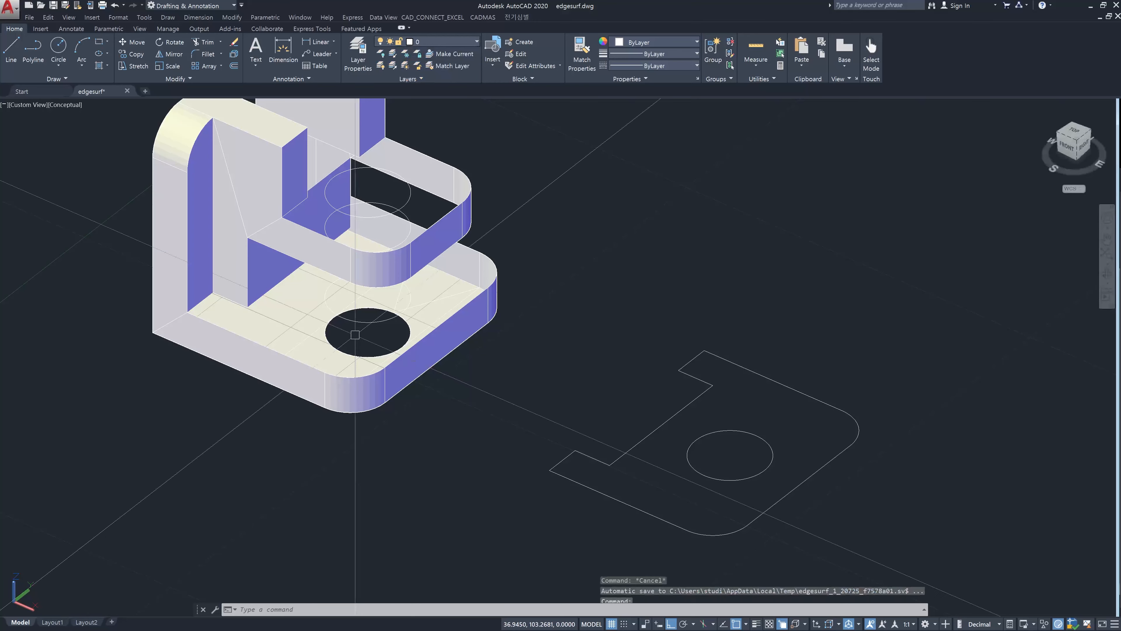
key("Return")
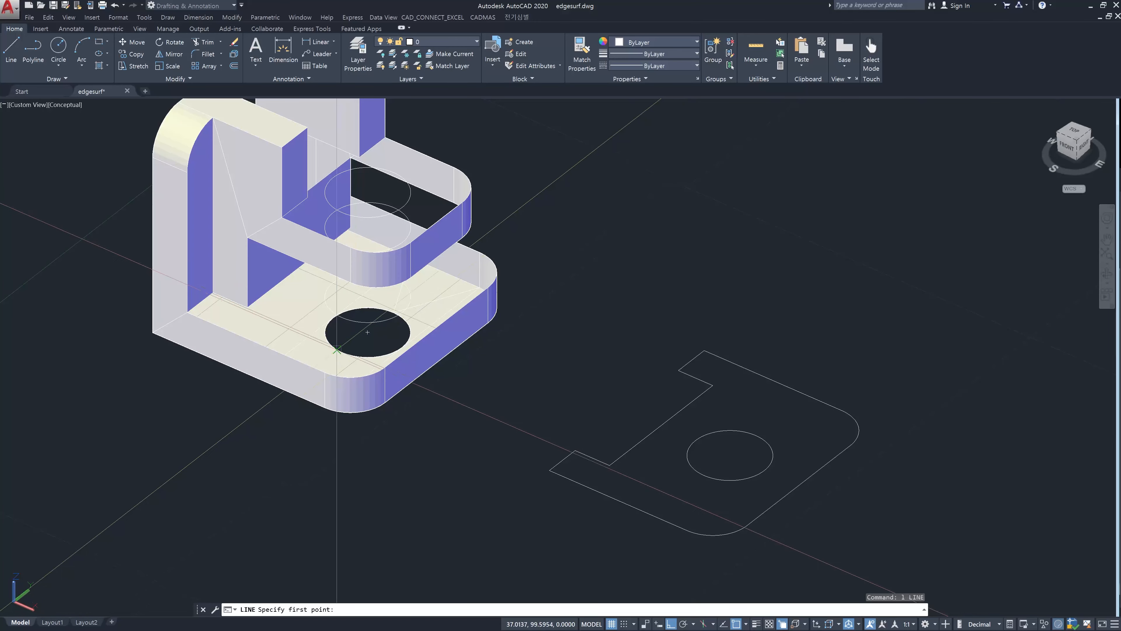
left_click(337, 350)
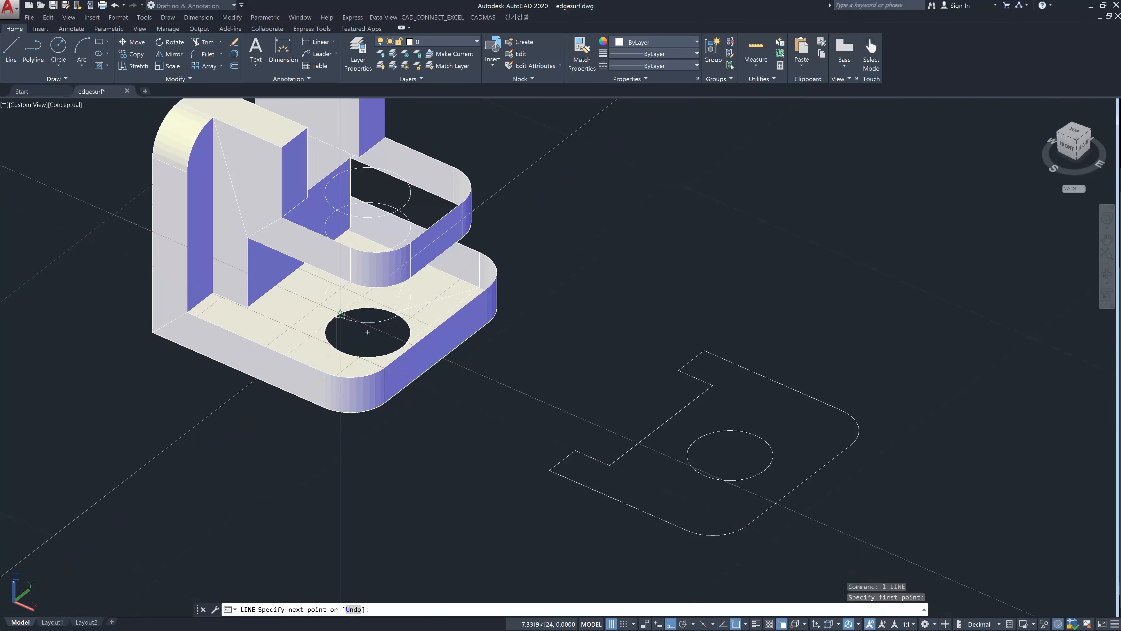
key("Escape")
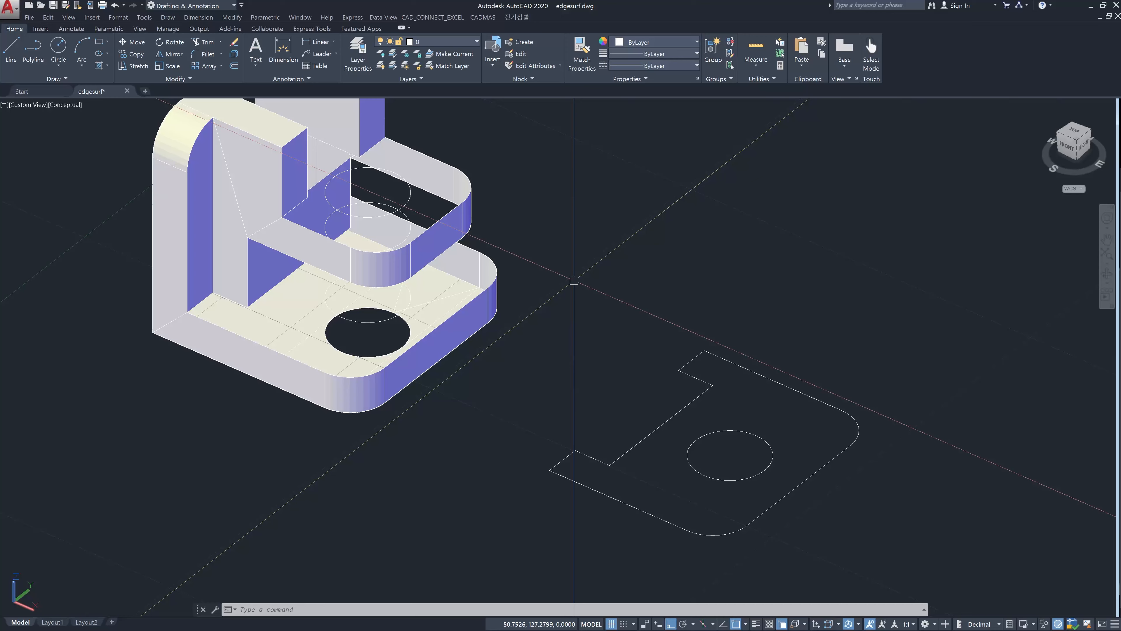
Switch the visual style to 2D Wireframe to examine the mesh lines around the base plate's hole
type("vs")
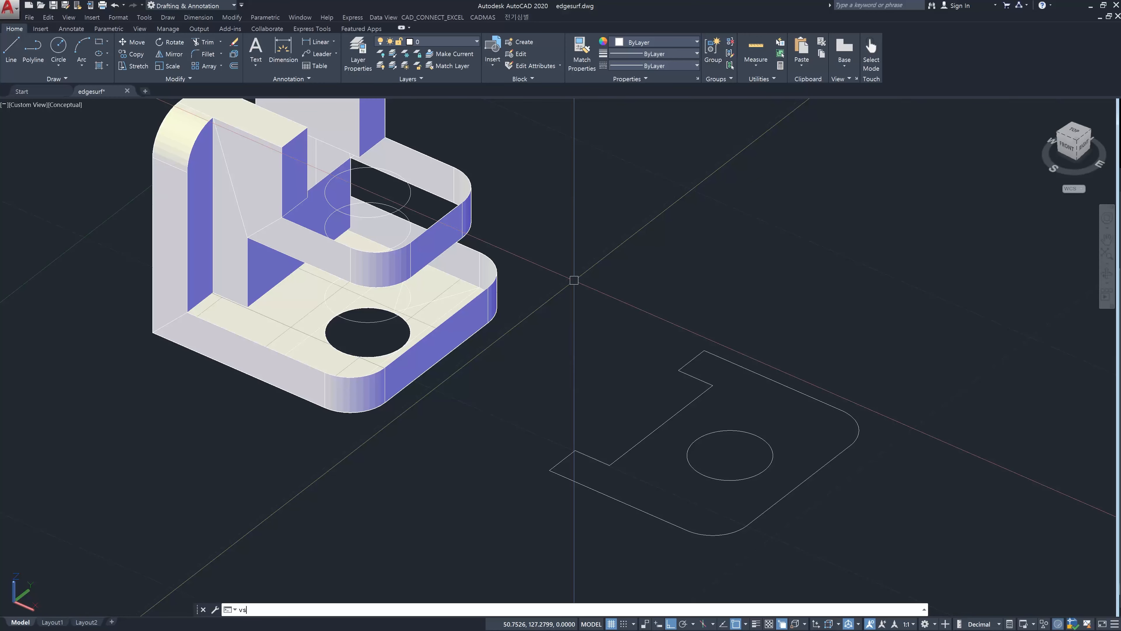
key("Return")
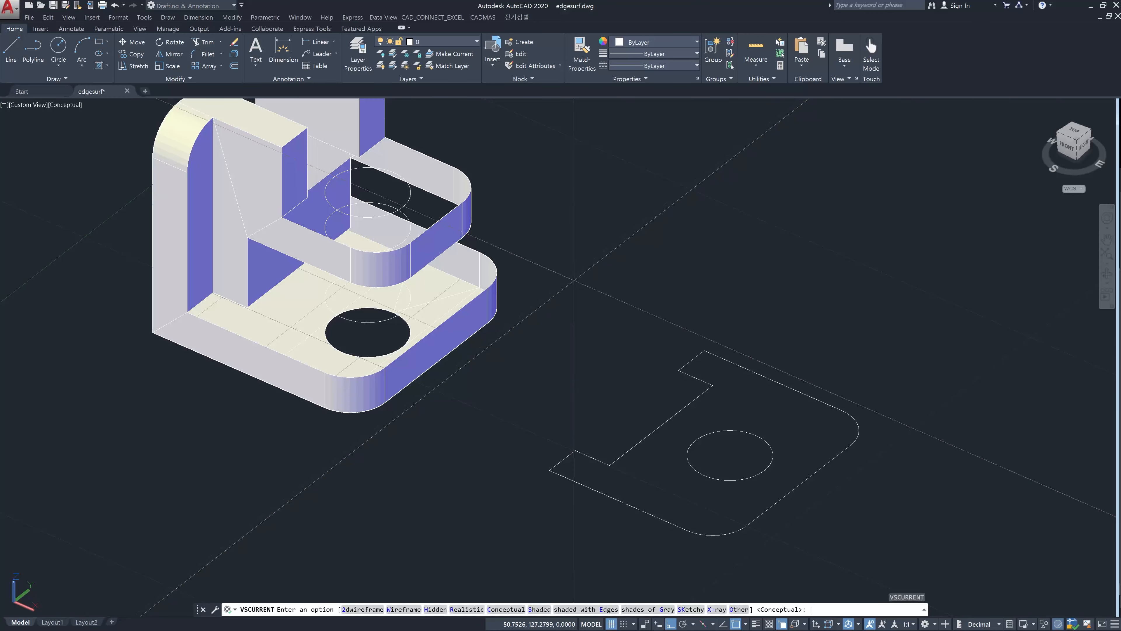
type("2")
key("Return")
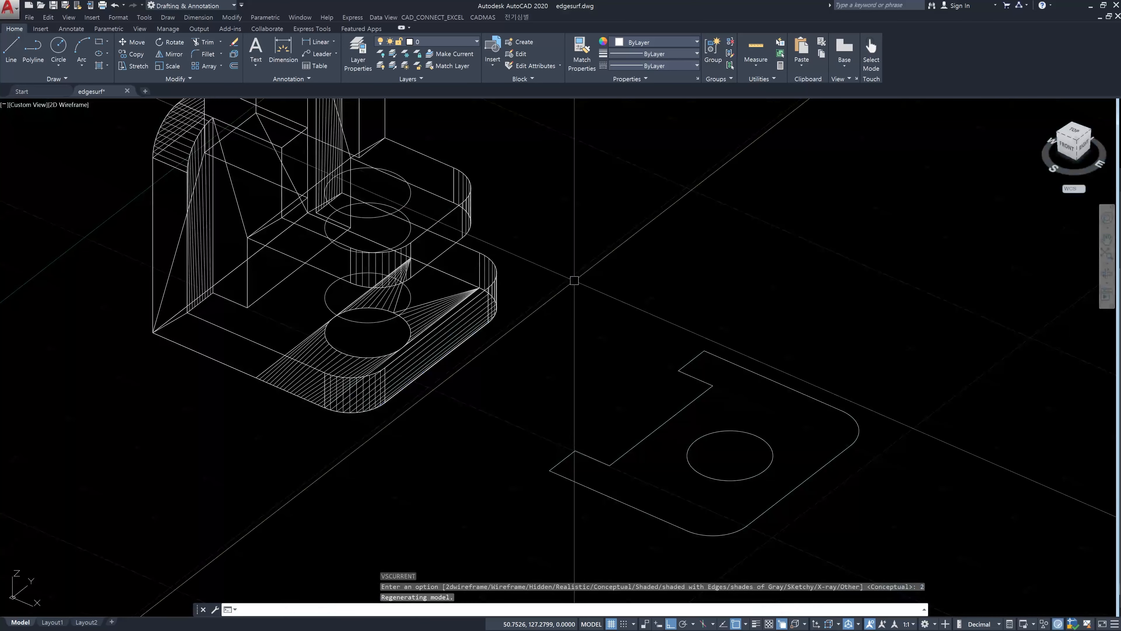
scroll(345, 375, "up", 3)
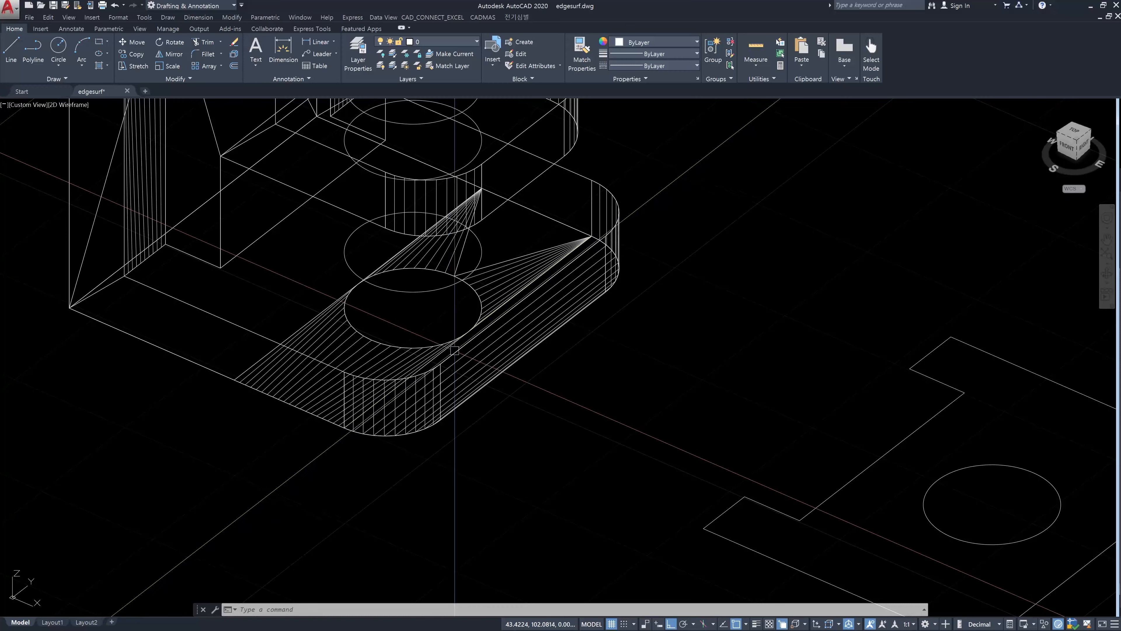
Turn off the Surface layer to hide the meshes and leave the construction wireframe
left_click(465, 43)
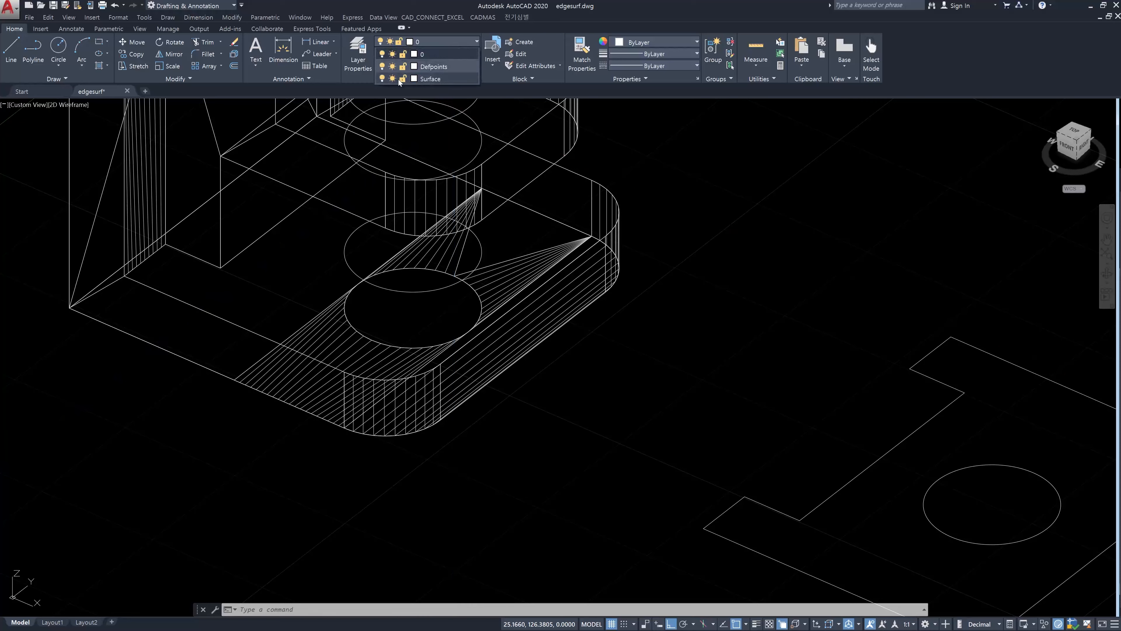
left_click(384, 79)
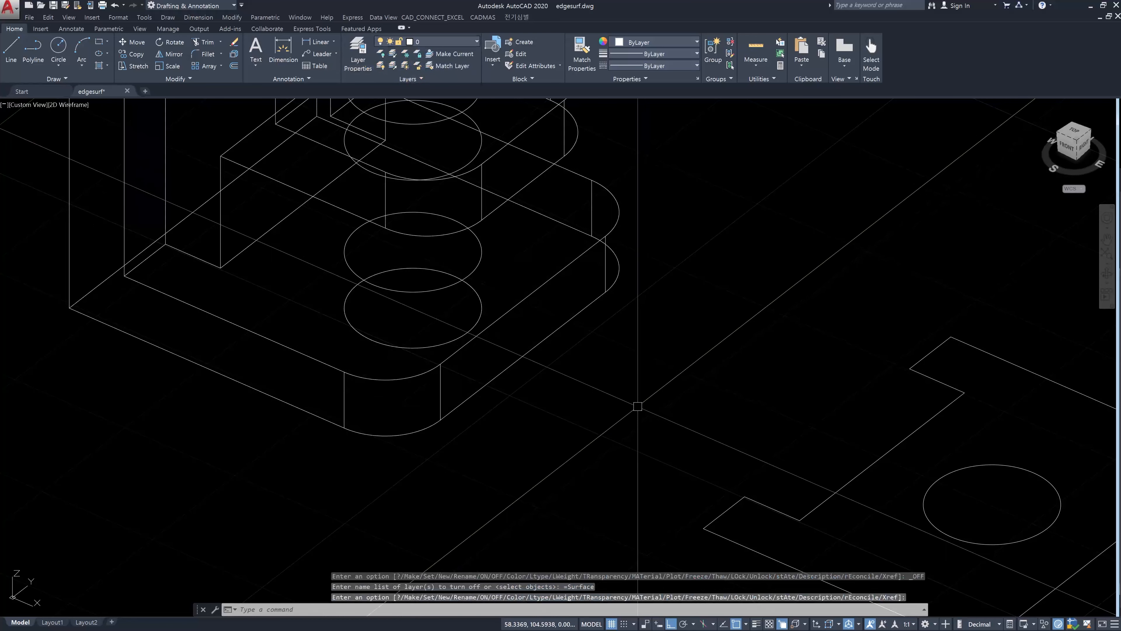
key("Escape")
key("Escape")
Set the visual style to Conceptual
type("vs")
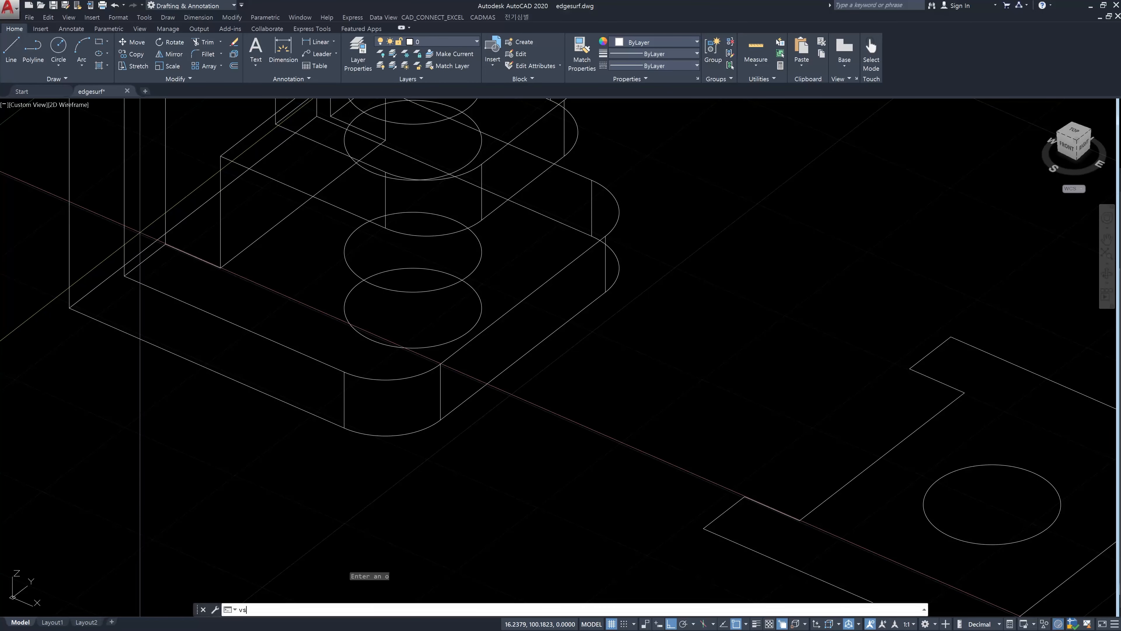
key("Return")
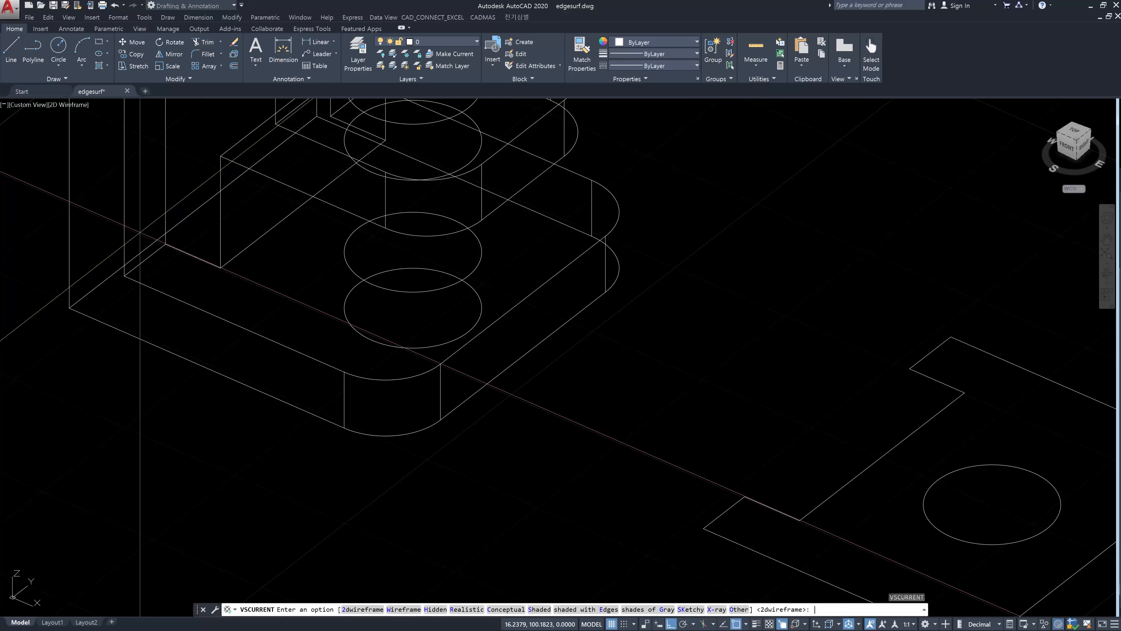
type("c")
key("Return")
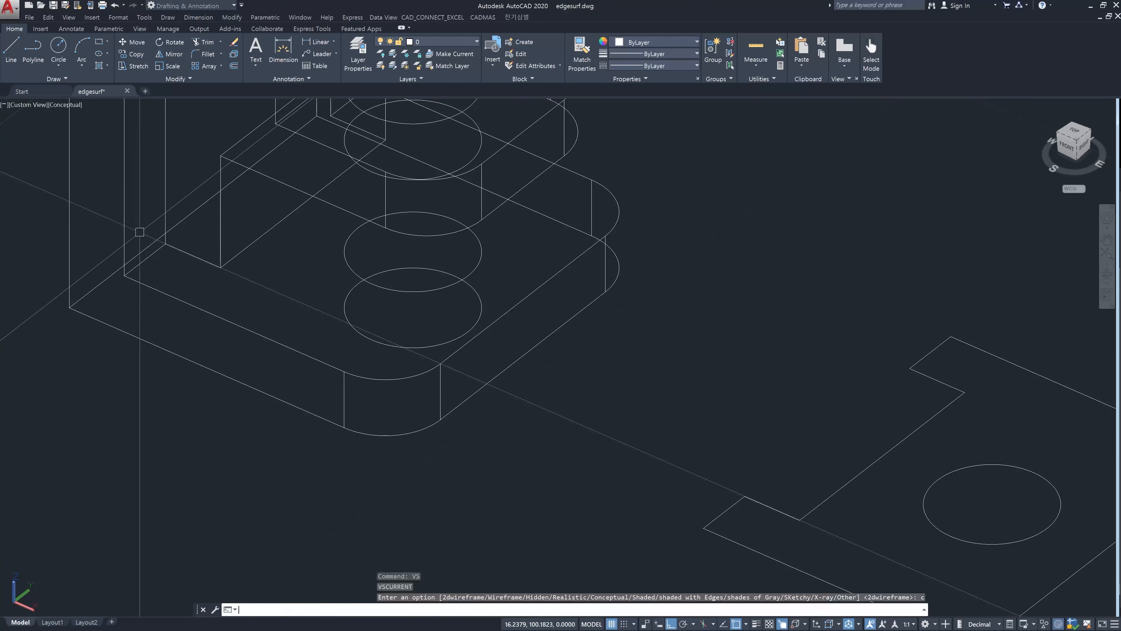
key("Escape")
key("Escape")
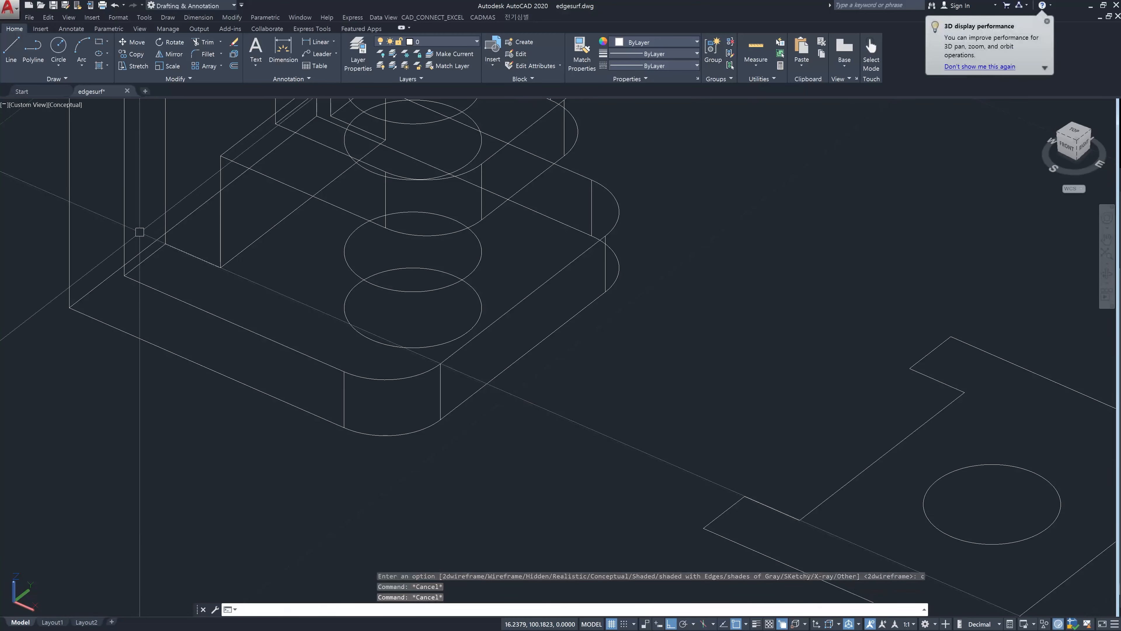
type("r")
key("BackSpace")
key("Escape")
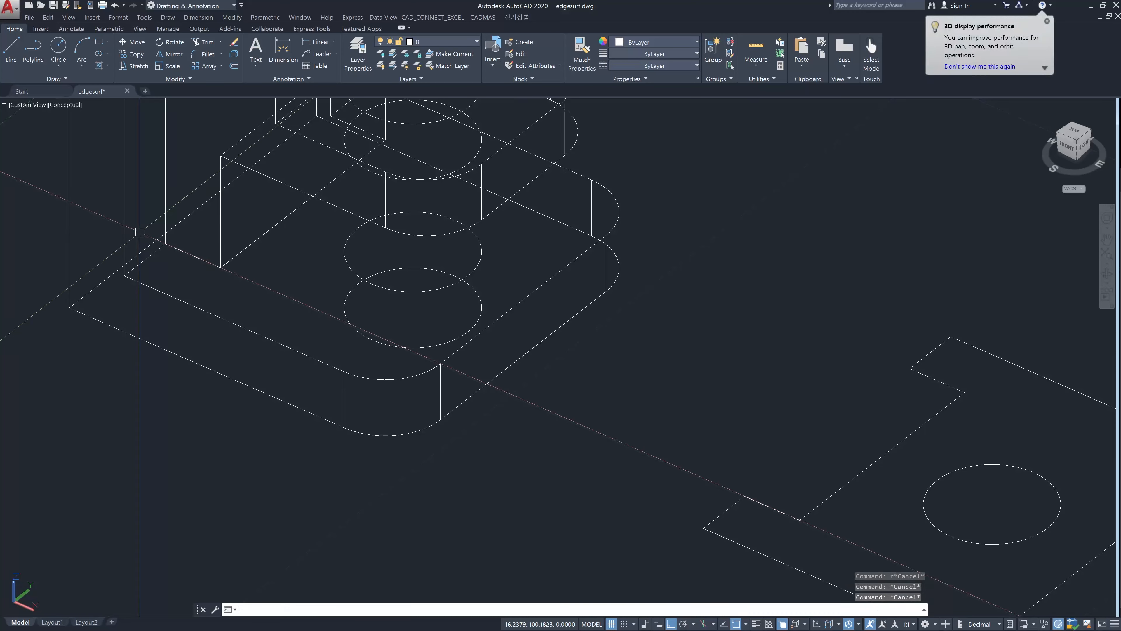
type("rulesurf")
key("Return")
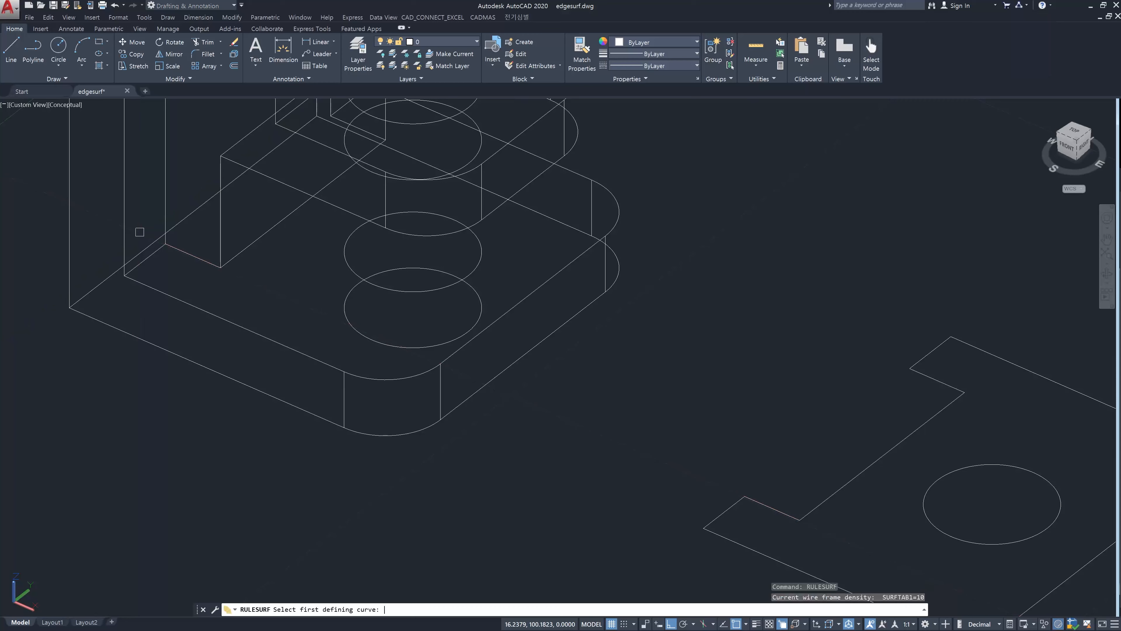
key("Escape")
key("Escape")
key("Escape")
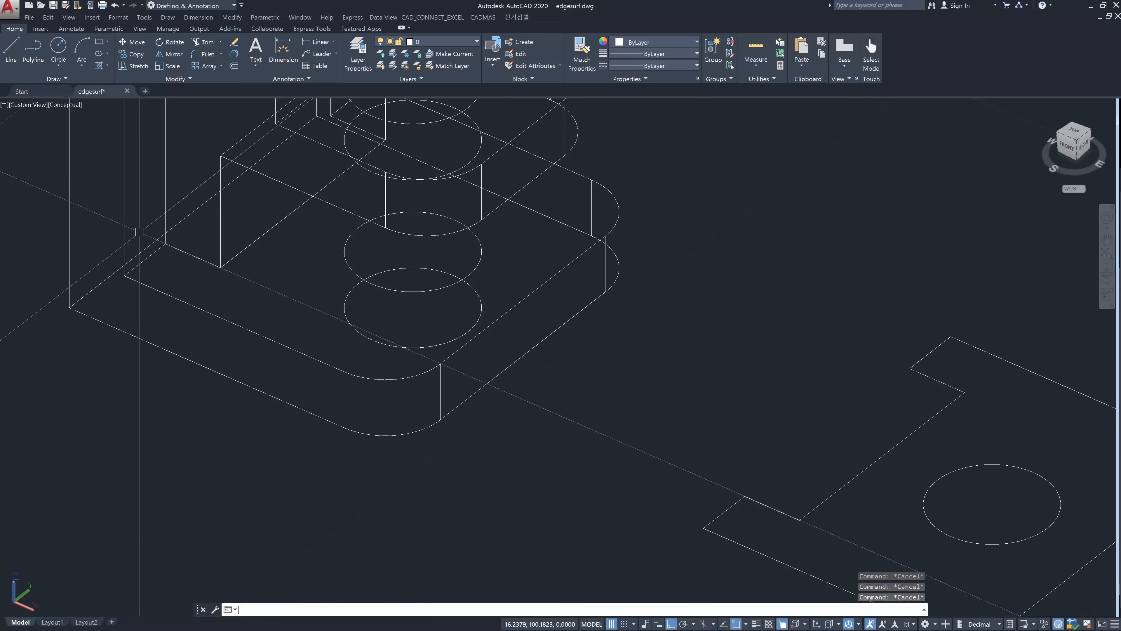
Set the SURFTAB1 mesh density to 40
type("surftab1")
key("Return")
type("40")
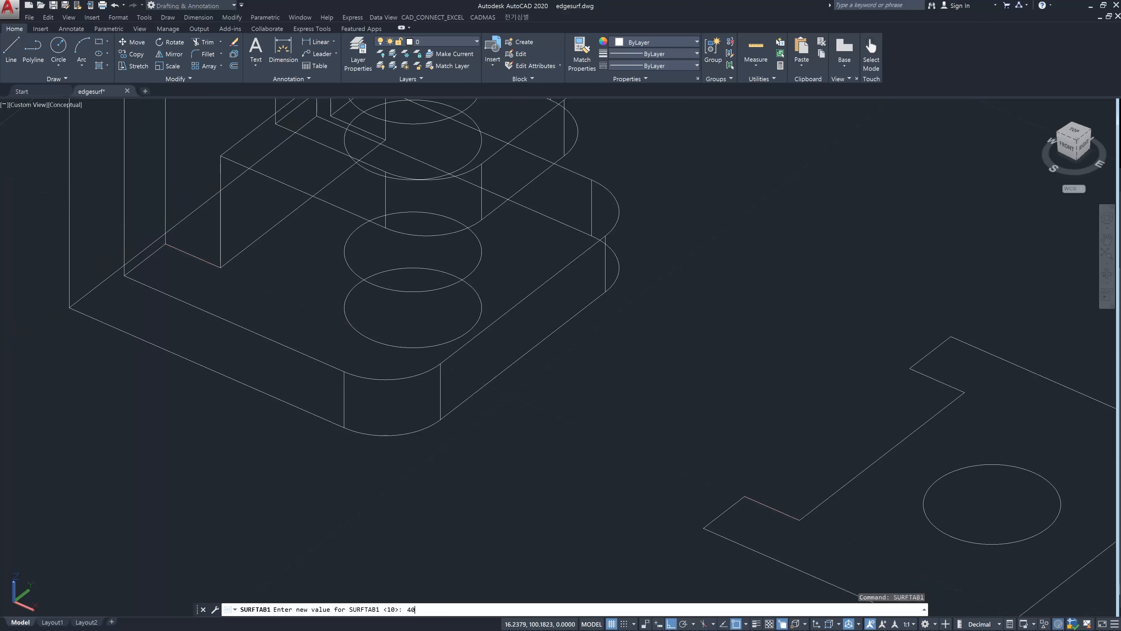
key("Return")
Create a ruled surface between the two circles of the base plate's hole to form its cylindrical wall
type("ru")
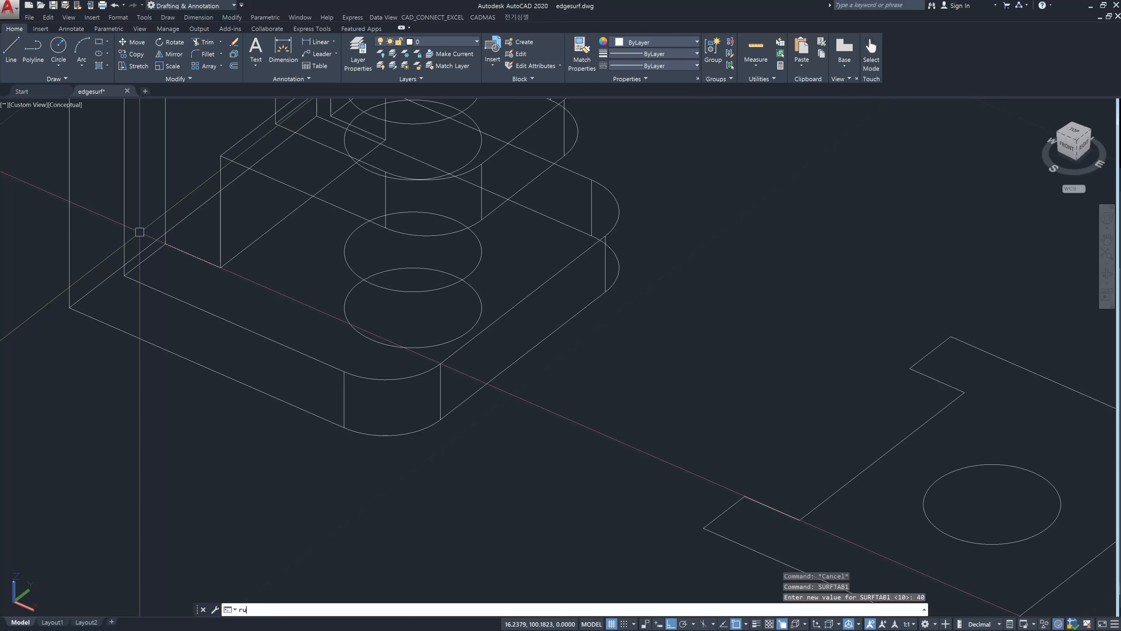
type("lesurf")
key("Return")
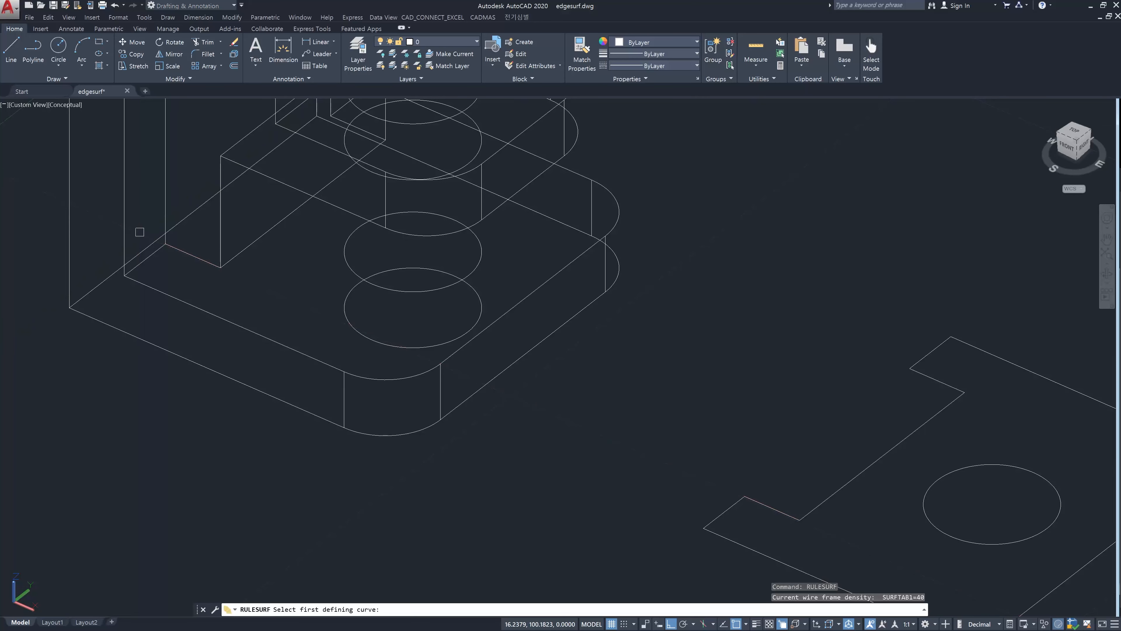
left_click(367, 334)
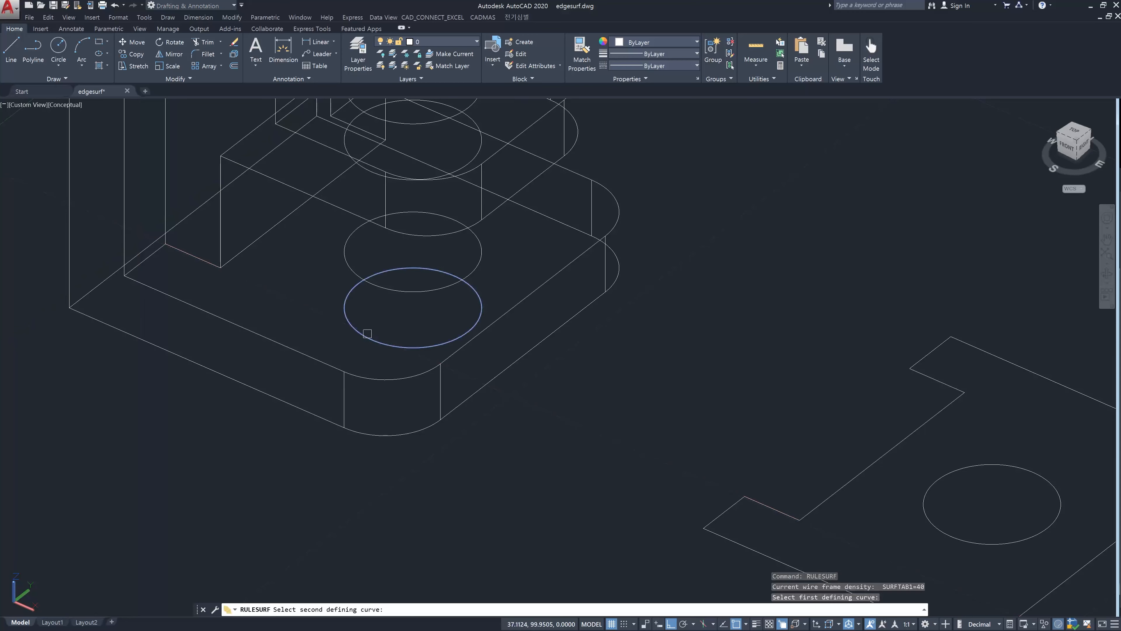
left_click(372, 285)
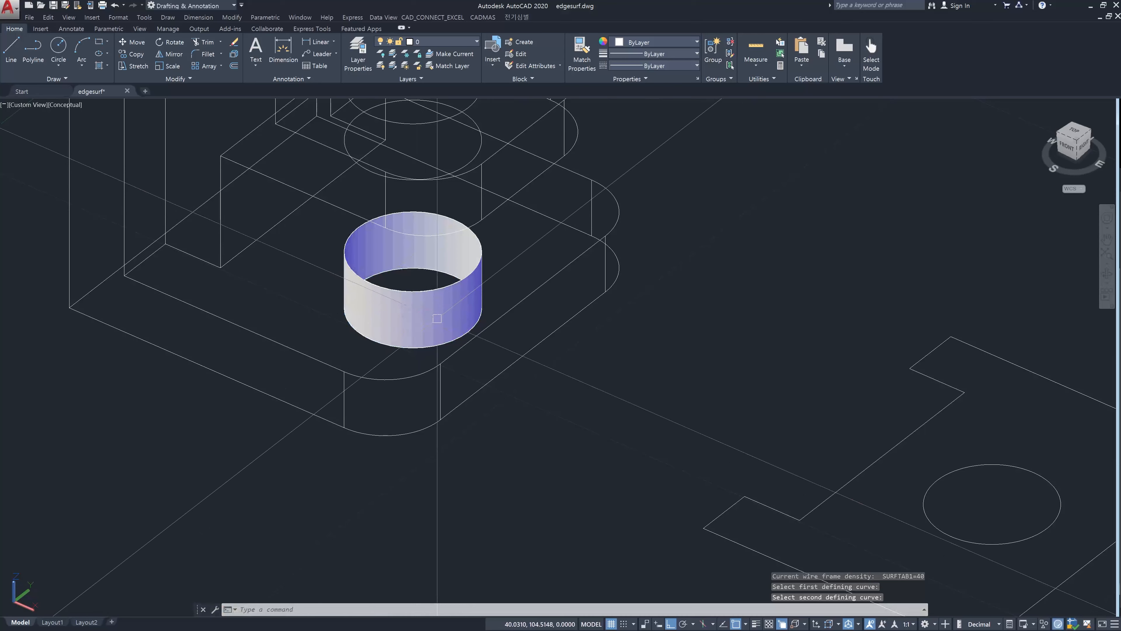
Create a ruled surface between the two circles of the upper plate's hole
middle_click_drag(355, 218, 380, 331)
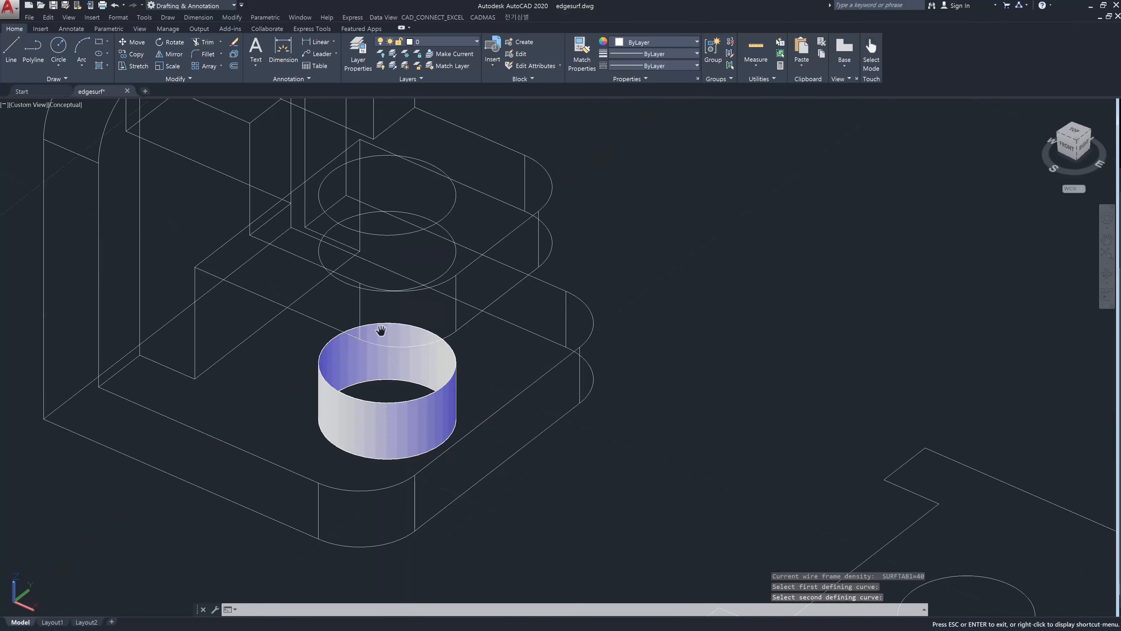
key("space")
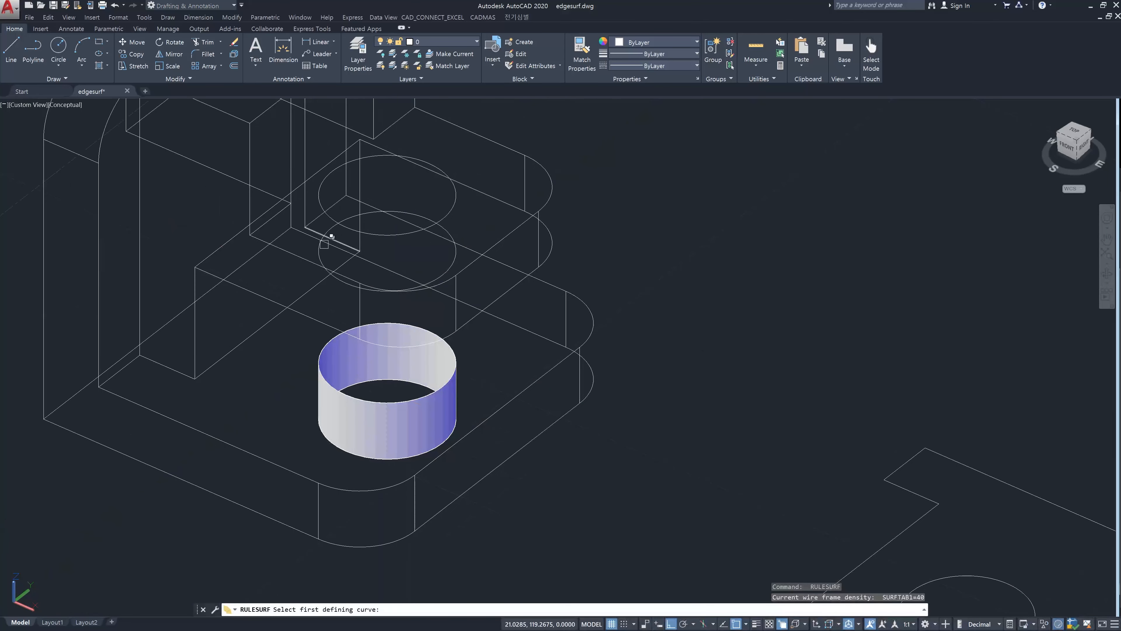
left_click(322, 250)
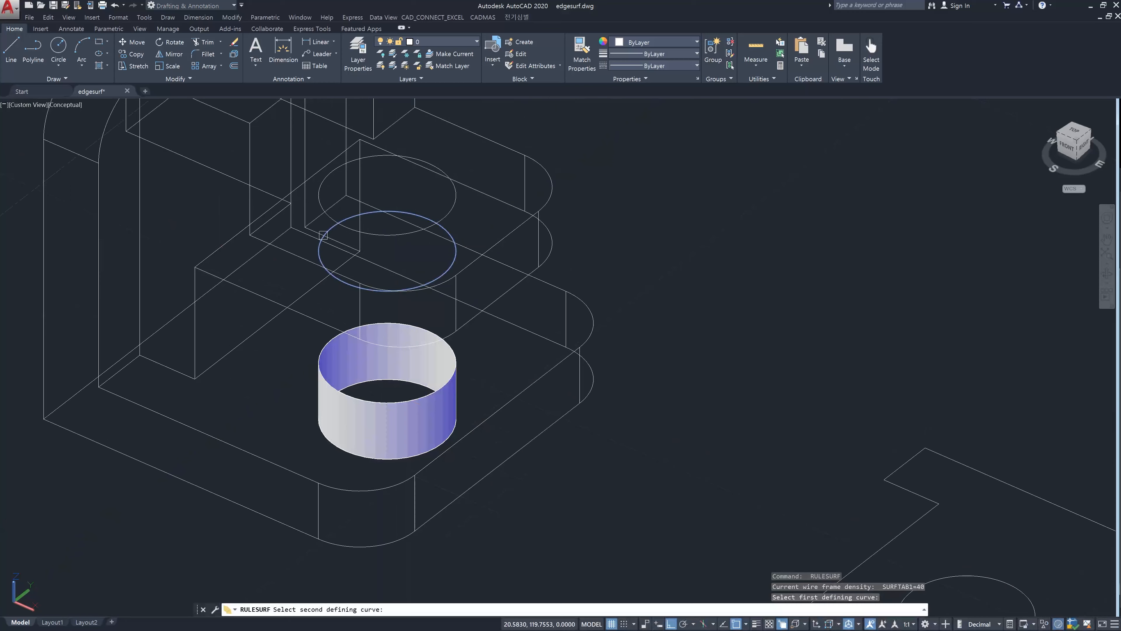
left_click(324, 202)
key("Escape")
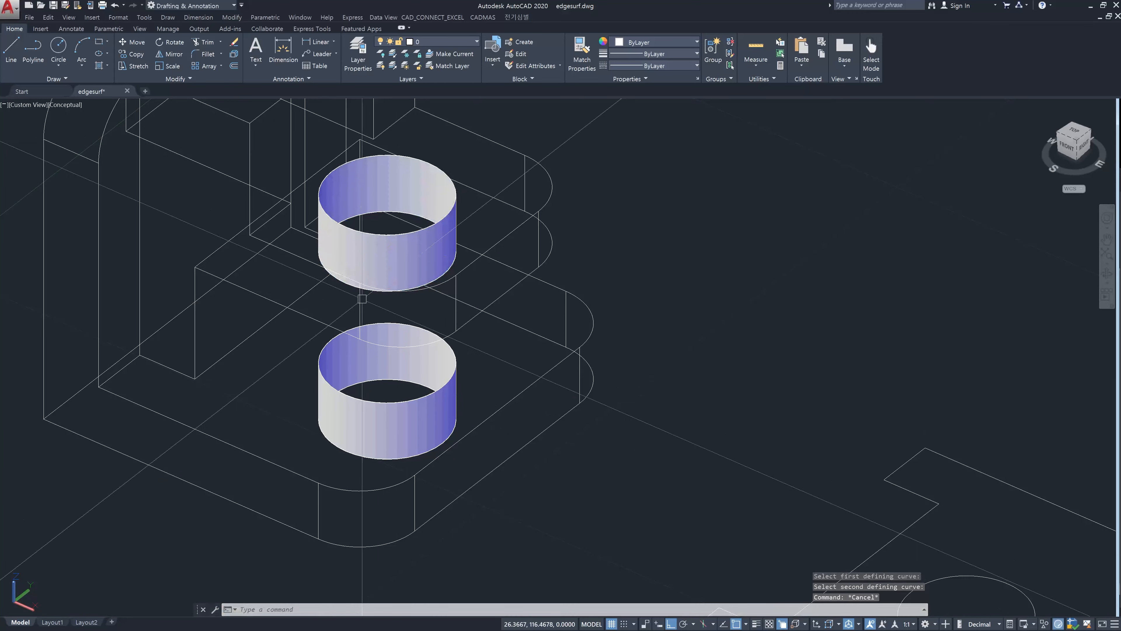
Turn the Surface layer on and make it the current layer
left_click(462, 43)
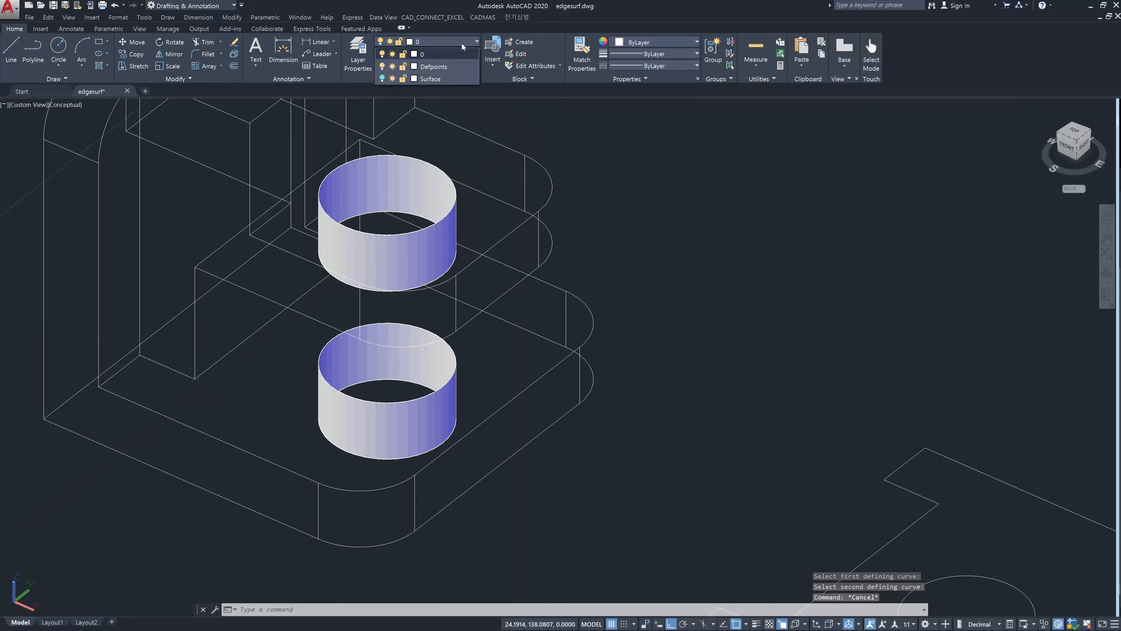
left_click(383, 78)
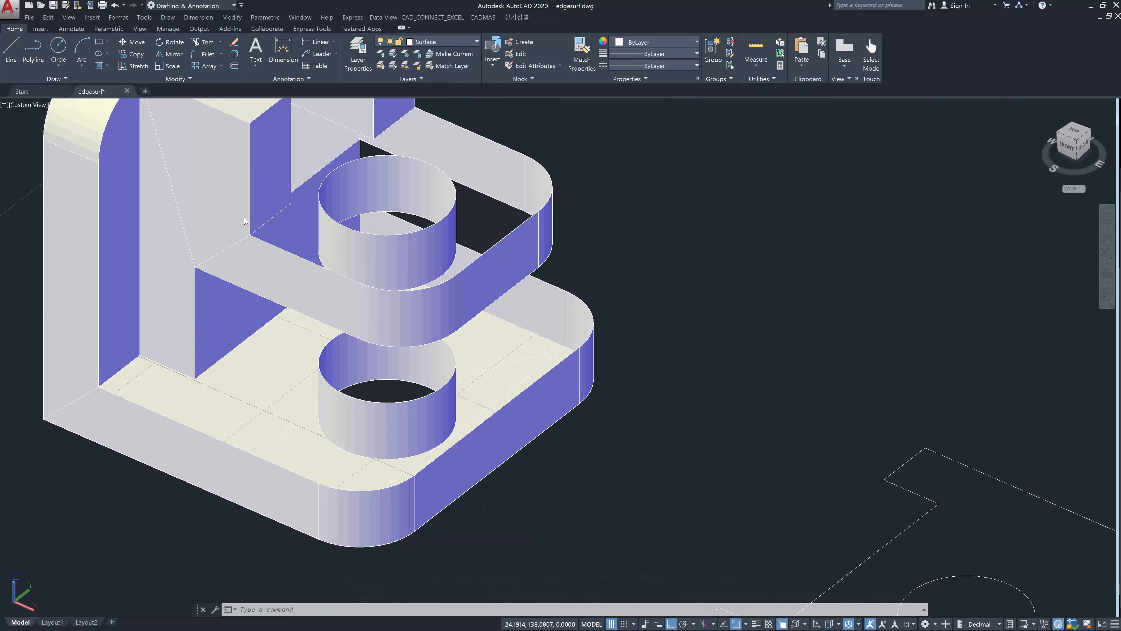
key("Escape")
key("Escape")
key("Escape")
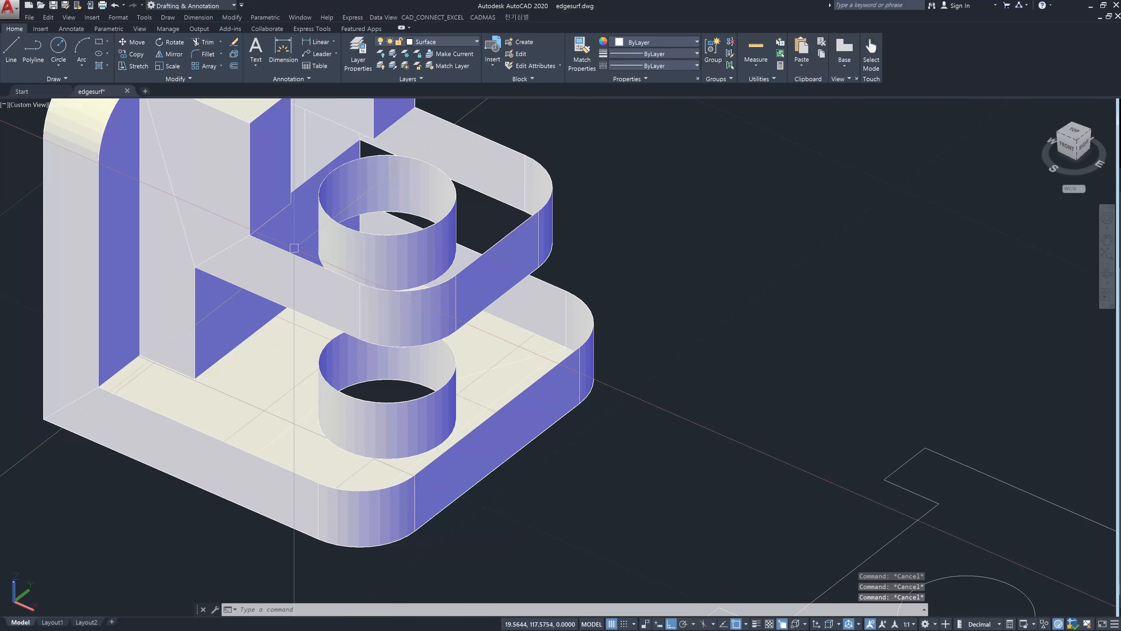
Set the visual style to 2D Wireframe and inspect the mesh lines around the base plate's hole
key("Return")
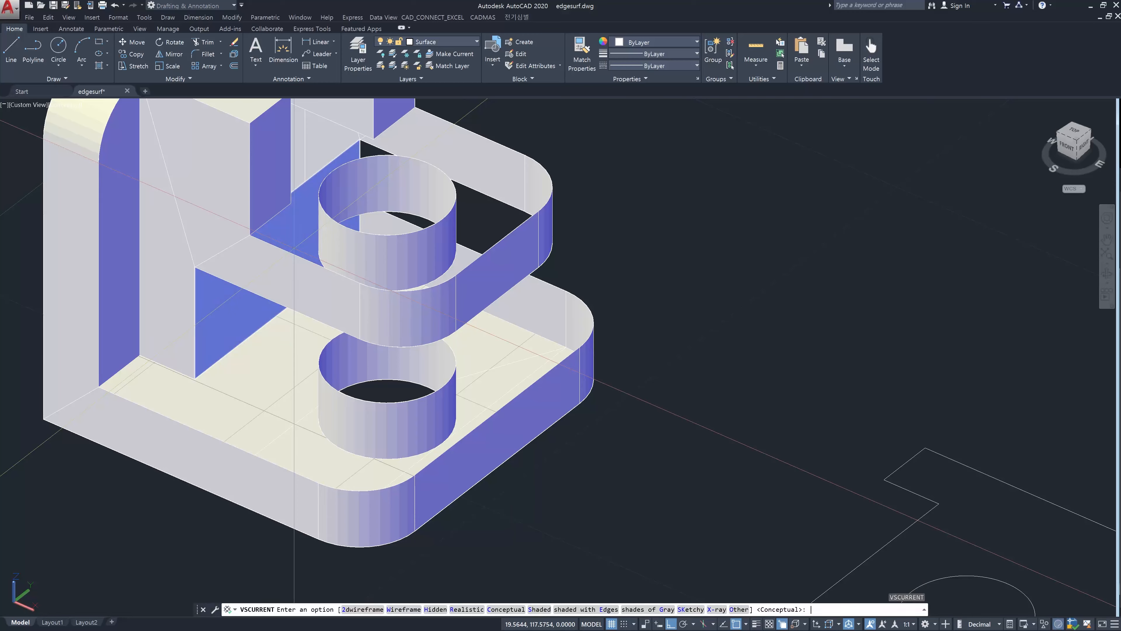
type("c")
key("Return")
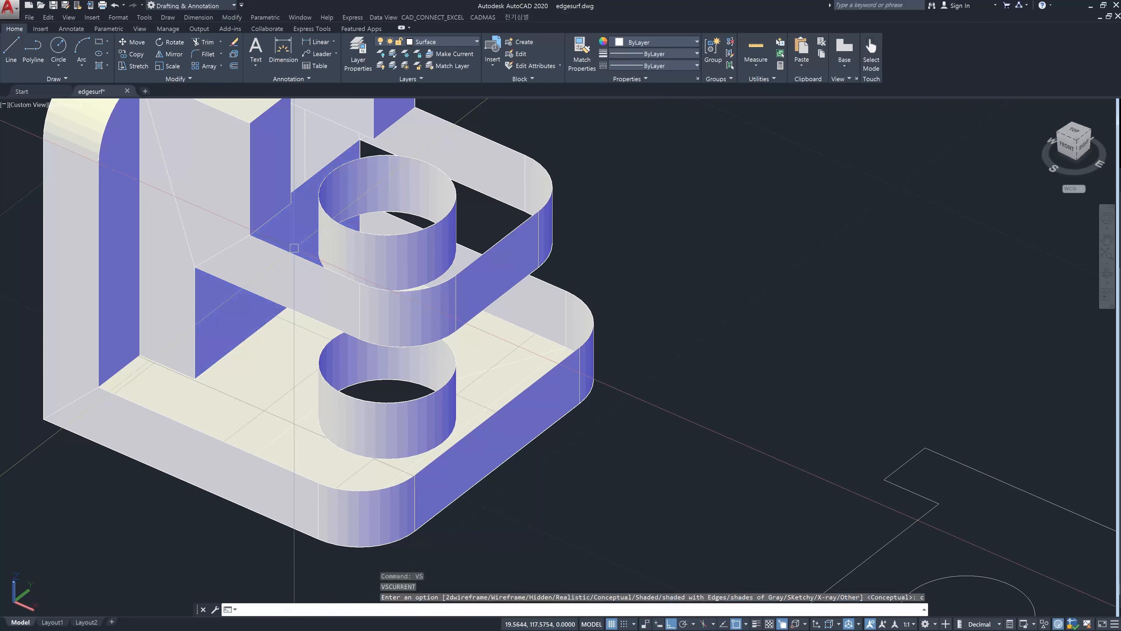
key("Return")
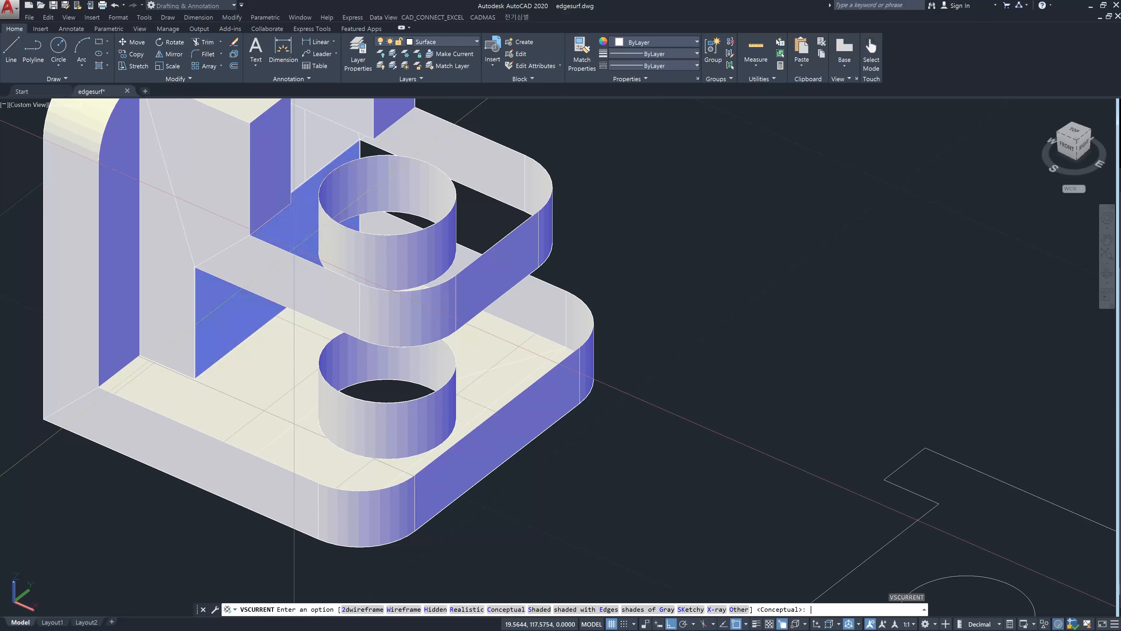
key("Return")
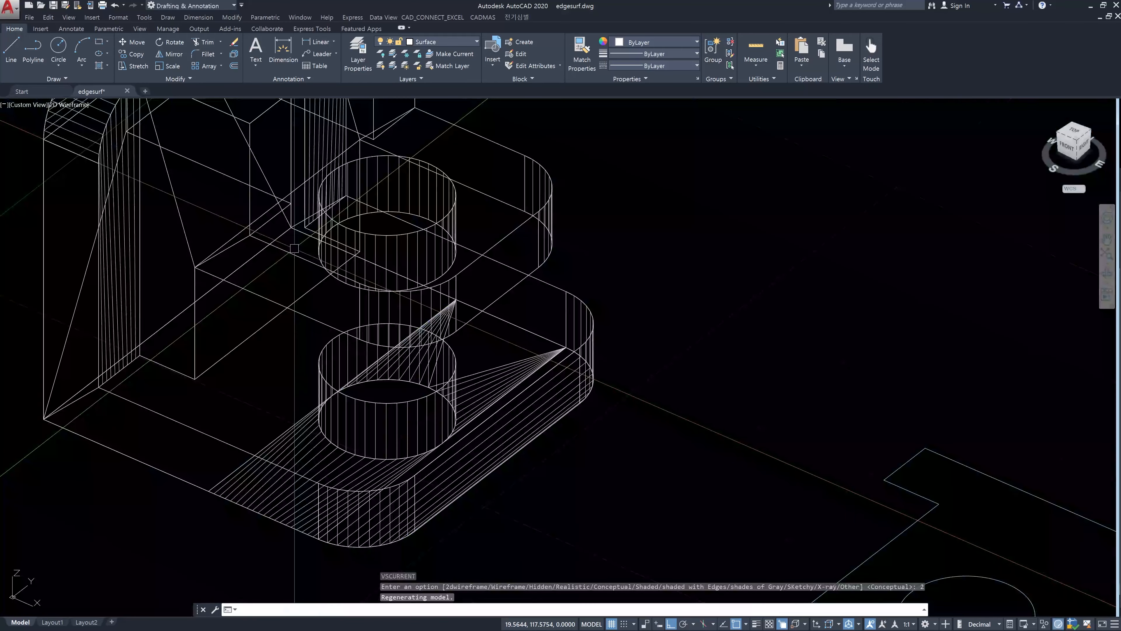
scroll(395, 453, "up", 6)
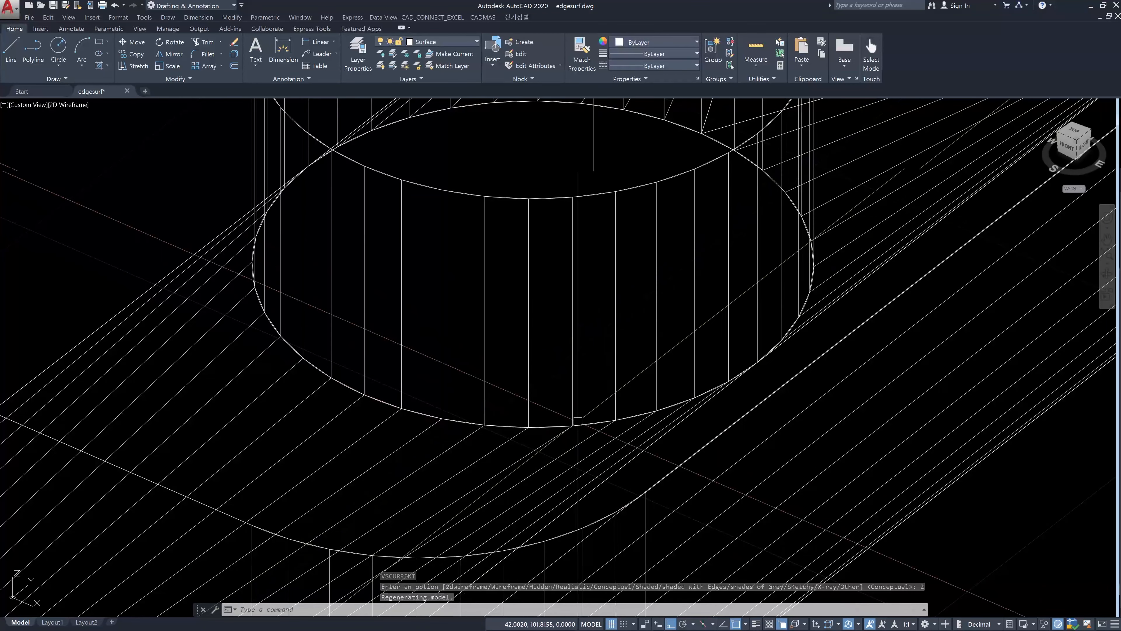
scroll(577, 421, "down", 8)
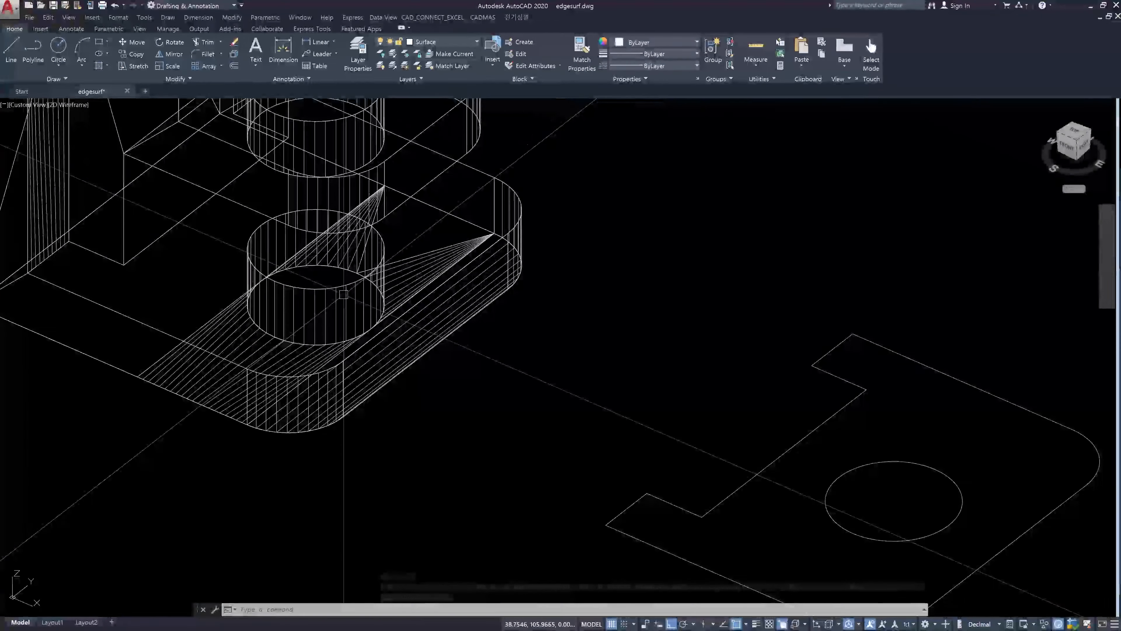
scroll(357, 309, "up", 5)
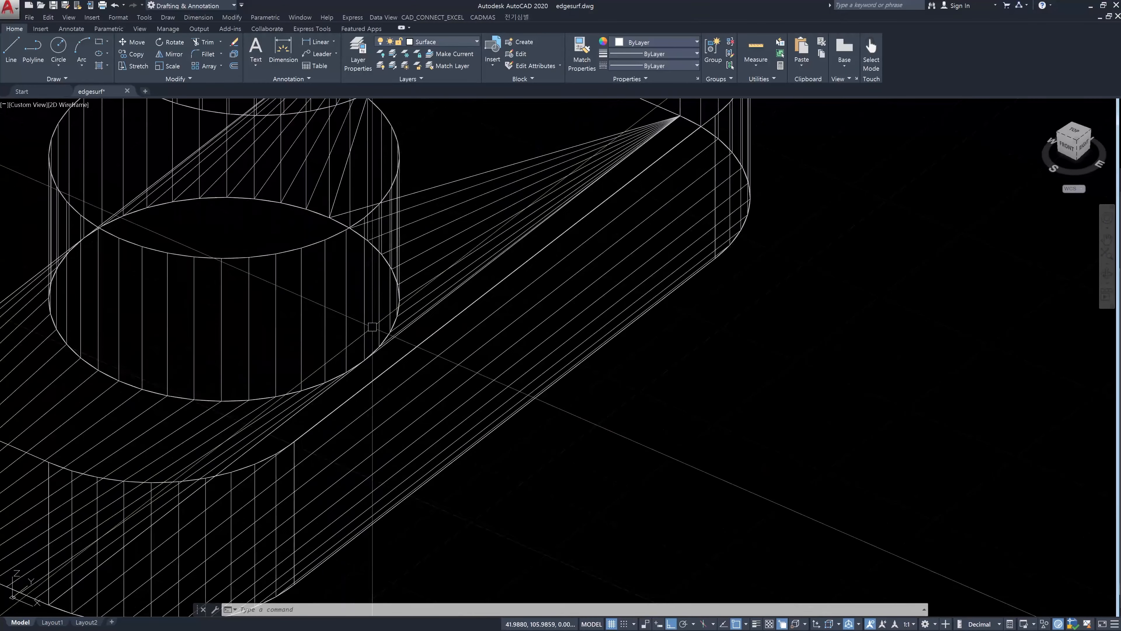
scroll(372, 327, "down", 6)
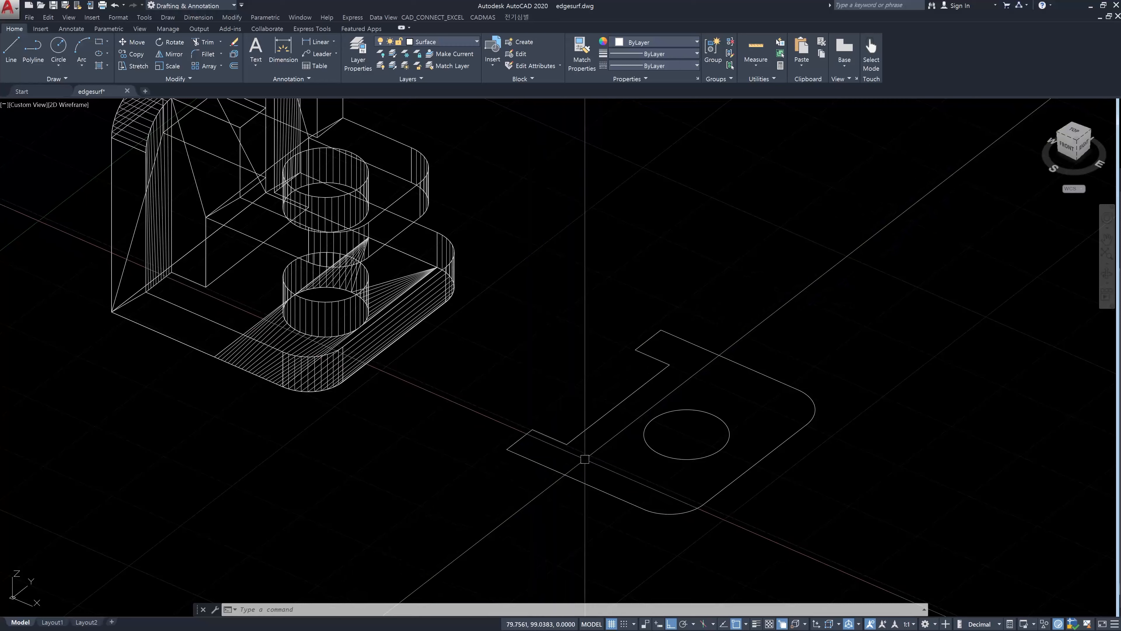
Draw a line on the copied outline from the notch's near inner corner to the end of the near corner arc
type("l")
key("Return")
left_click(567, 443)
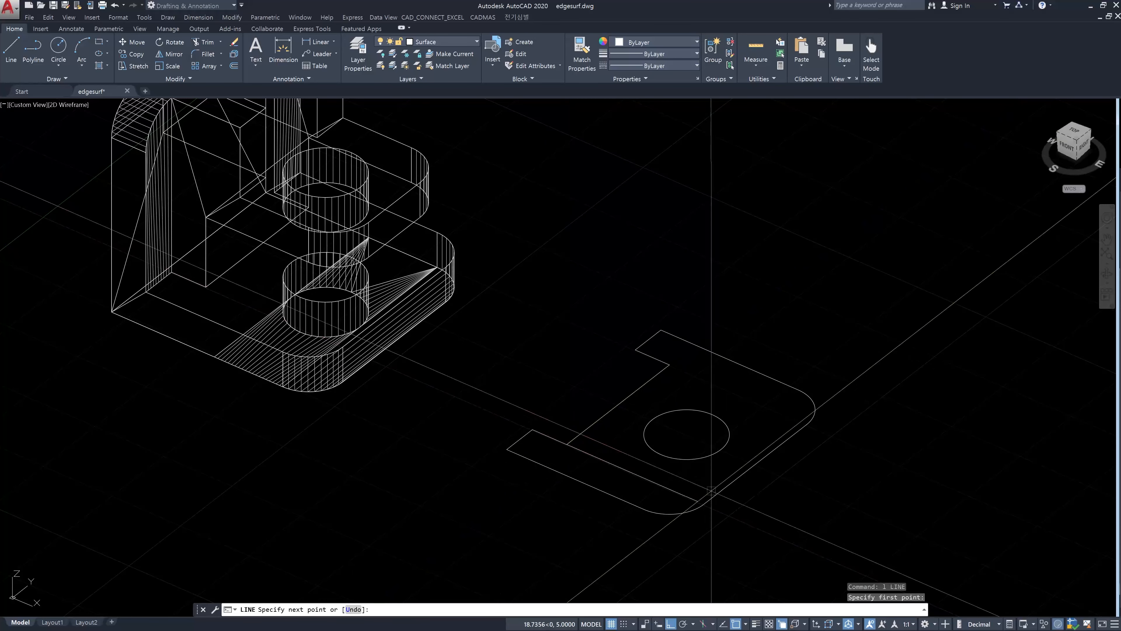
left_click(710, 501)
key("Escape")
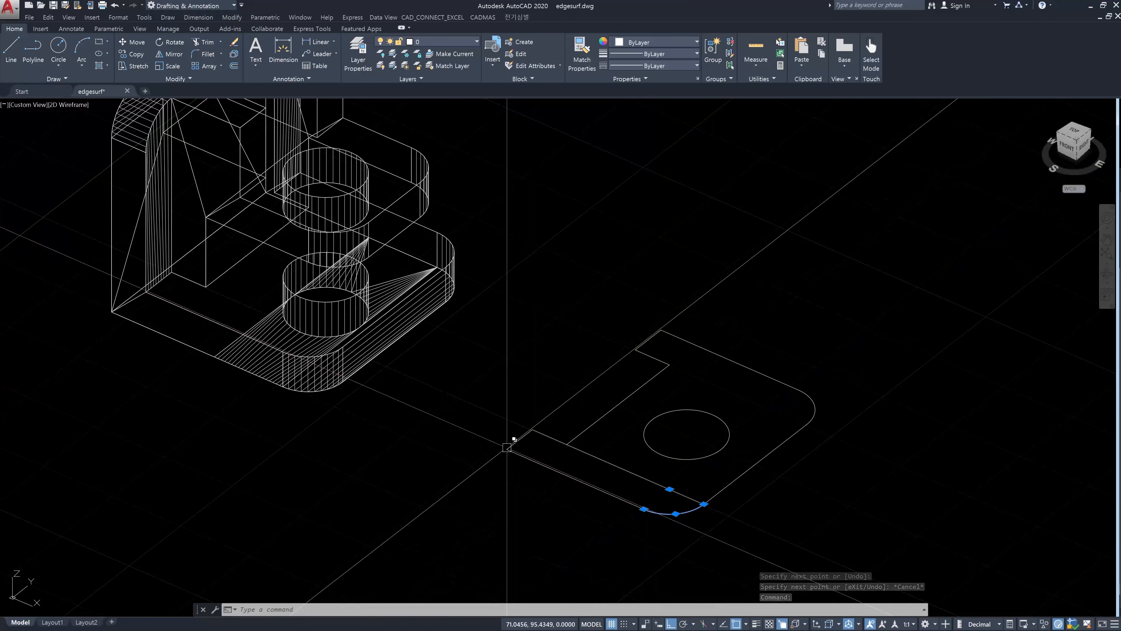
middle_click_drag(297, 292, 313, 371)
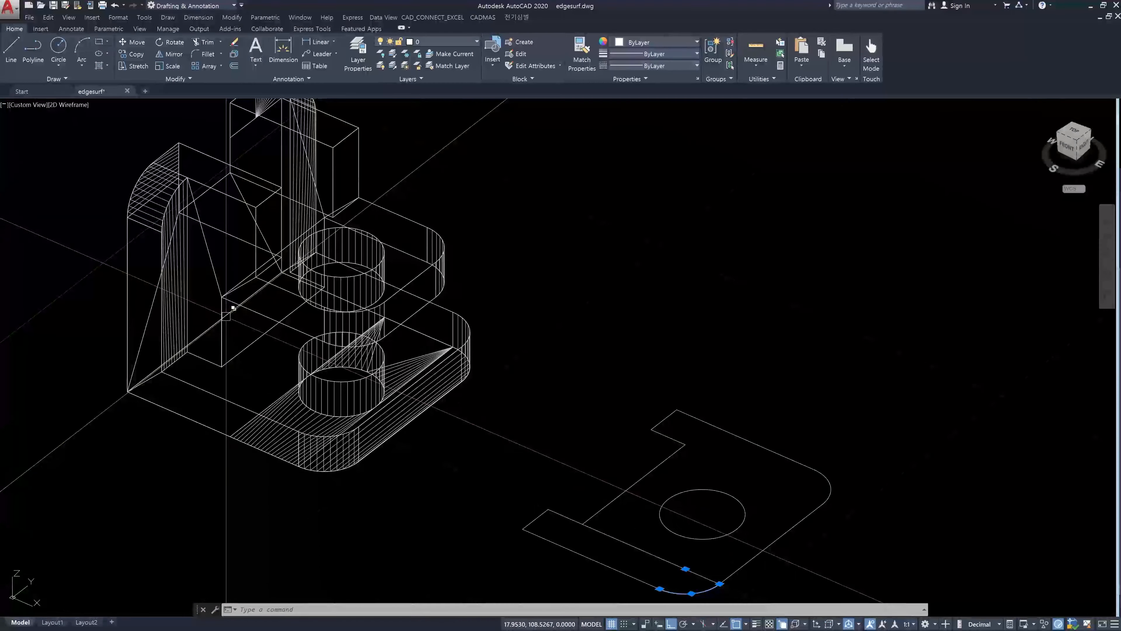
left_click(182, 319)
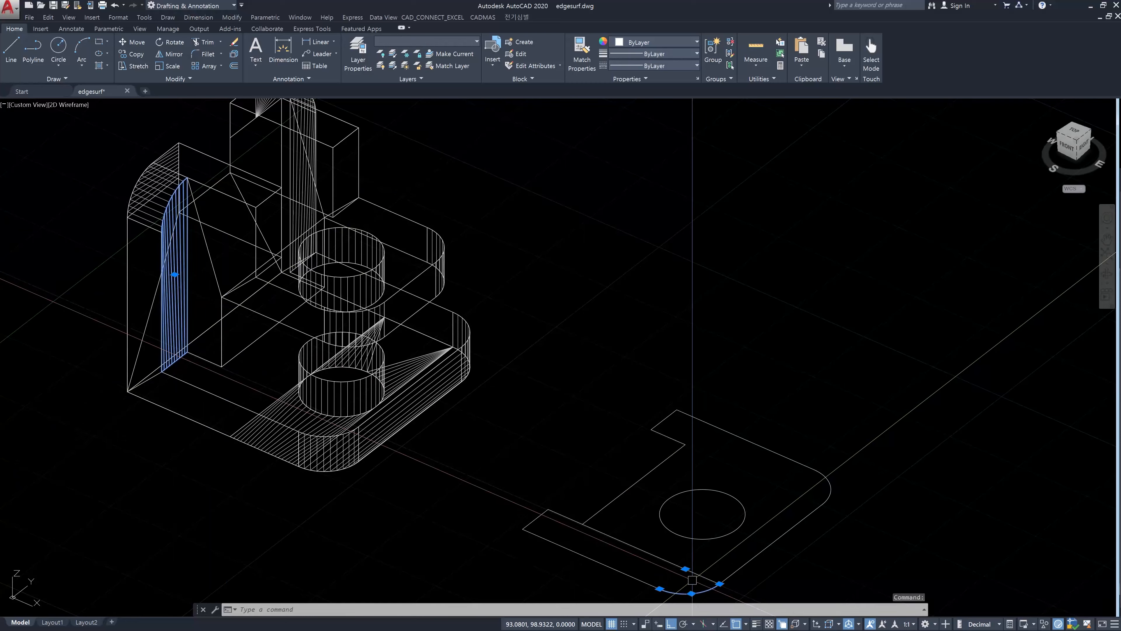
middle_click_drag(730, 490, 716, 445)
key("Escape")
key("Escape")
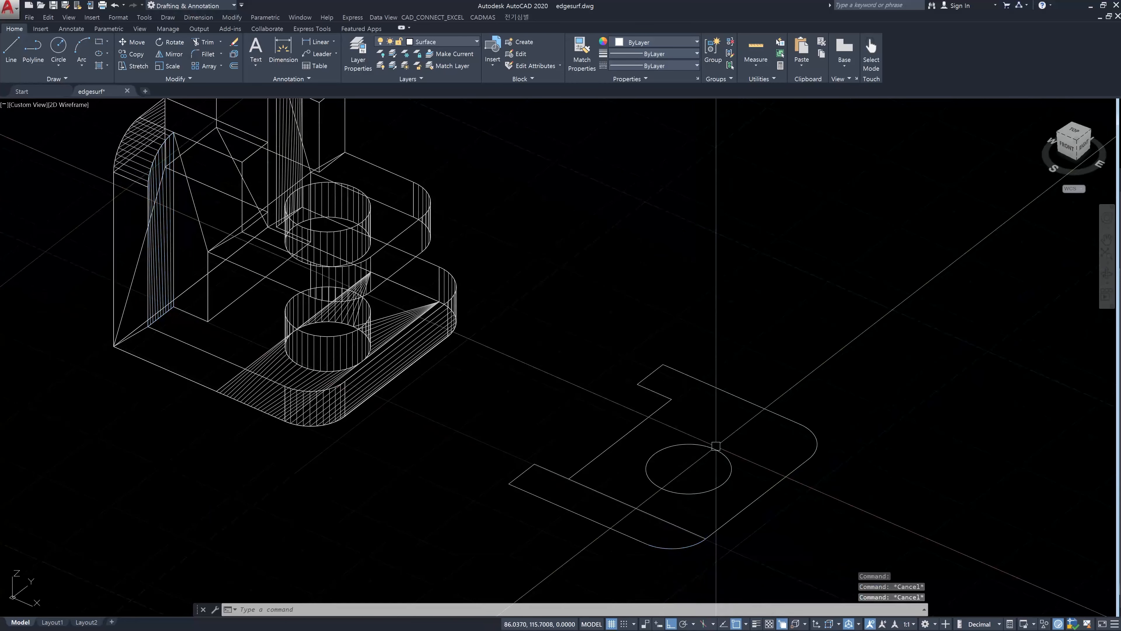
Draw a matching line from the notch's far inner corner to the end of the far corner arc on the copied outline
type("l")
key("Return")
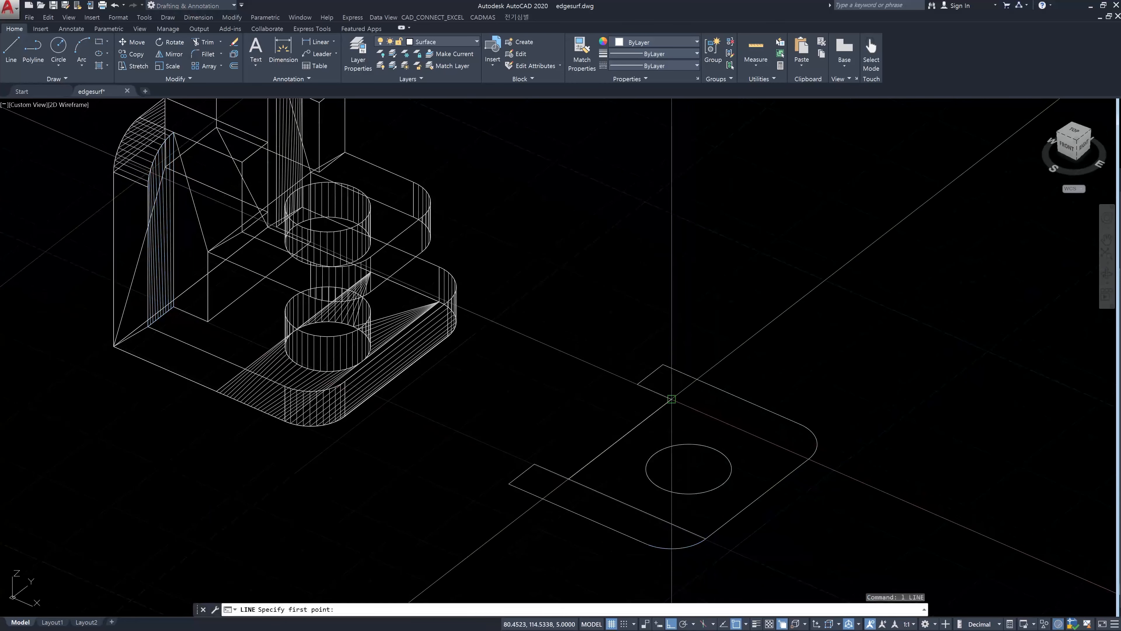
left_click(637, 383)
left_click(809, 458)
key("Escape")
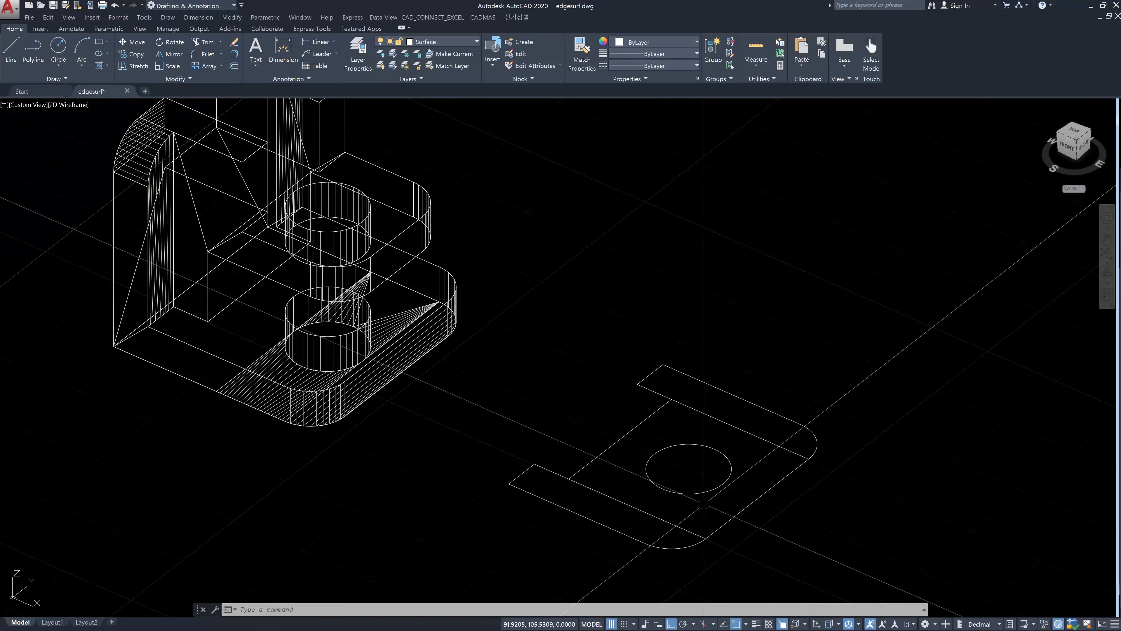
Draw a line from the circle's quadrant on the rounded-corner side perpendicular to the near dividing line
type("LINE")
key("Return")
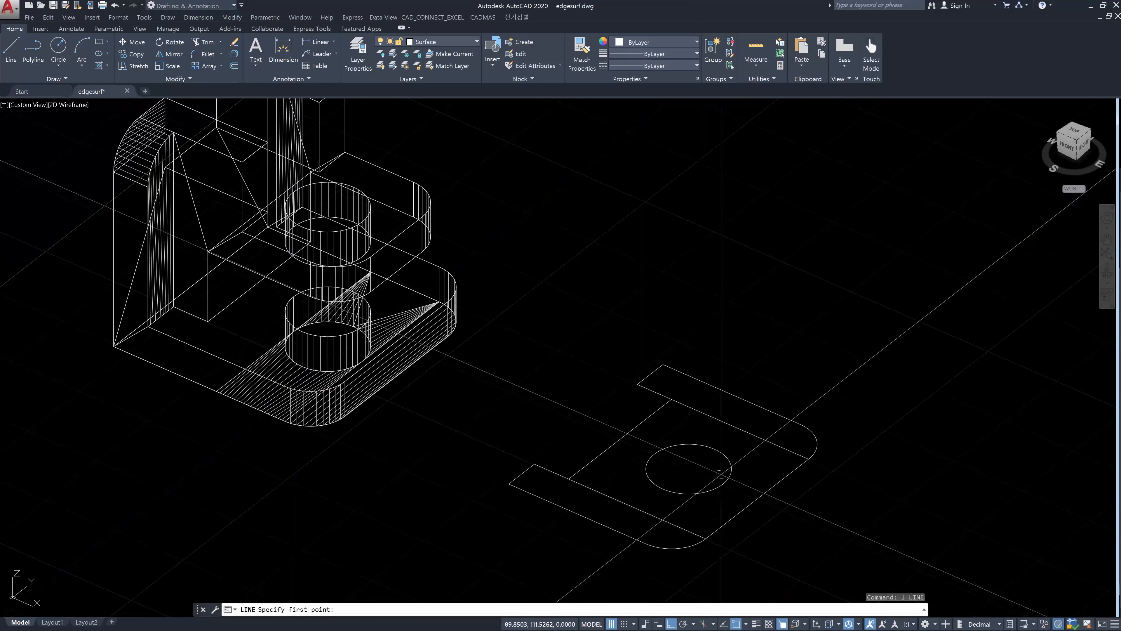
left_click(700, 493)
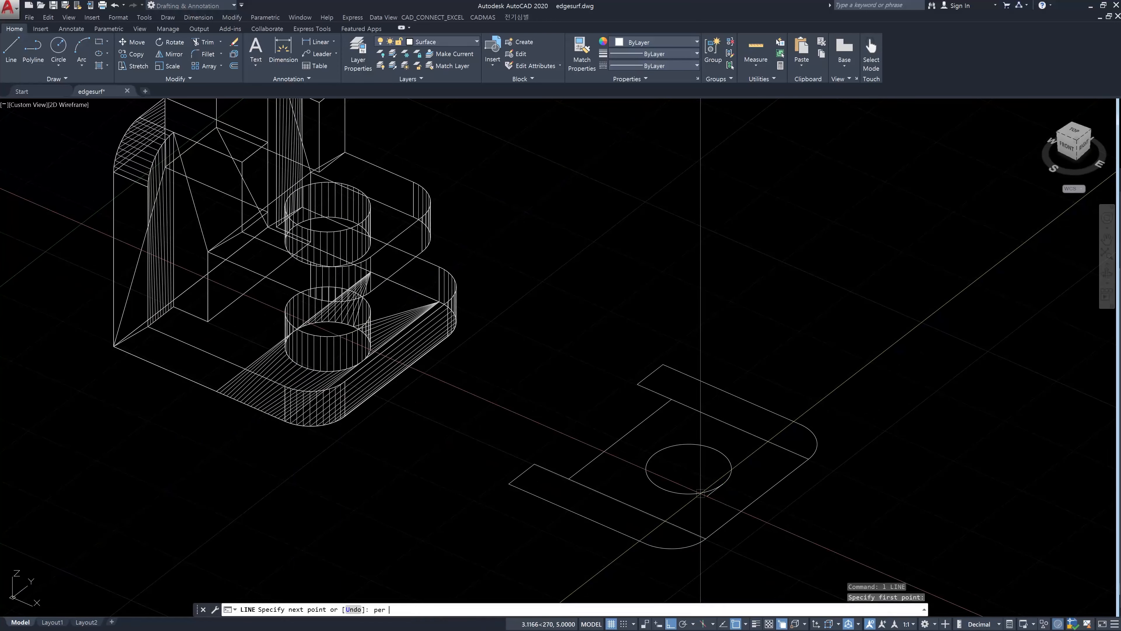
type("per")
key("space")
left_click(683, 527)
key("Escape")
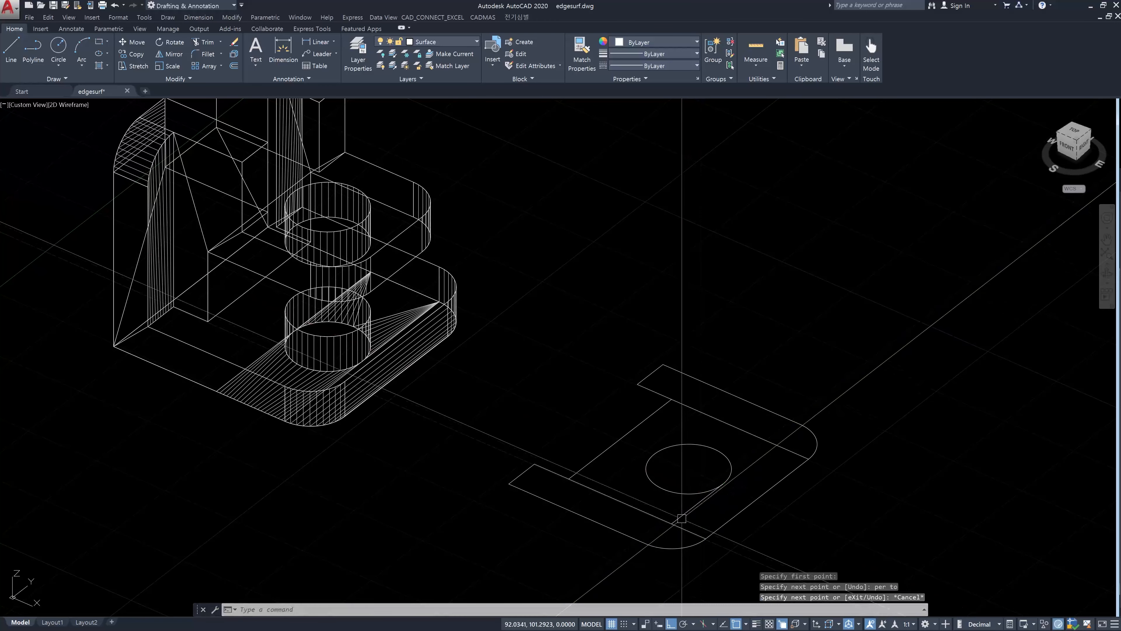
Draw a second line from the circle's quadrant on the notch side perpendicular to the same dividing line
key("space")
left_click(644, 460)
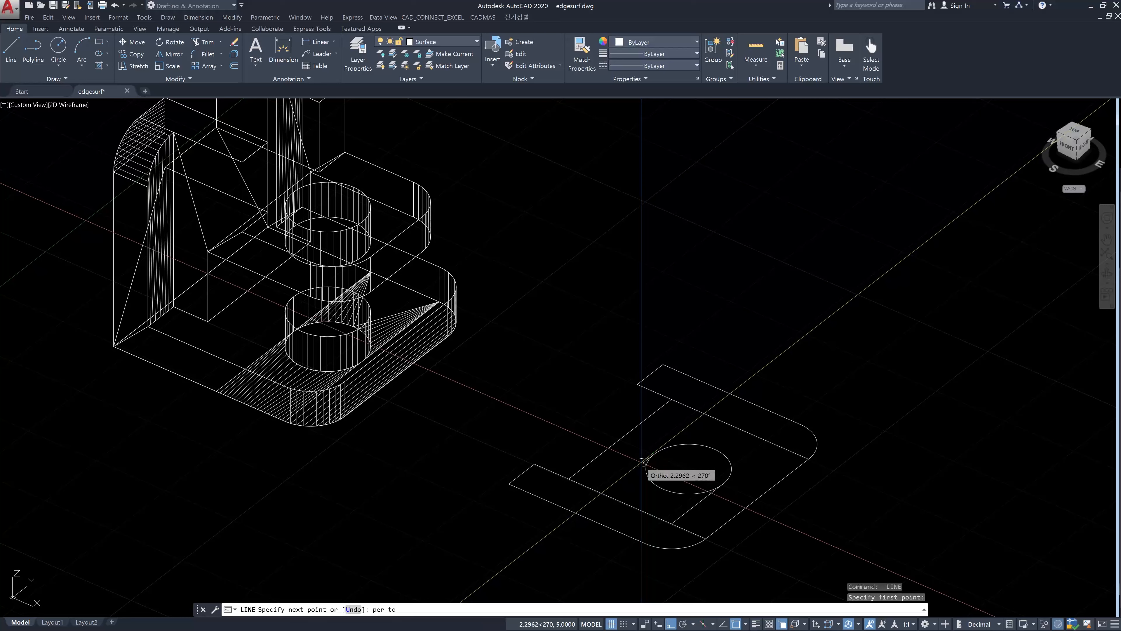
key("Escape")
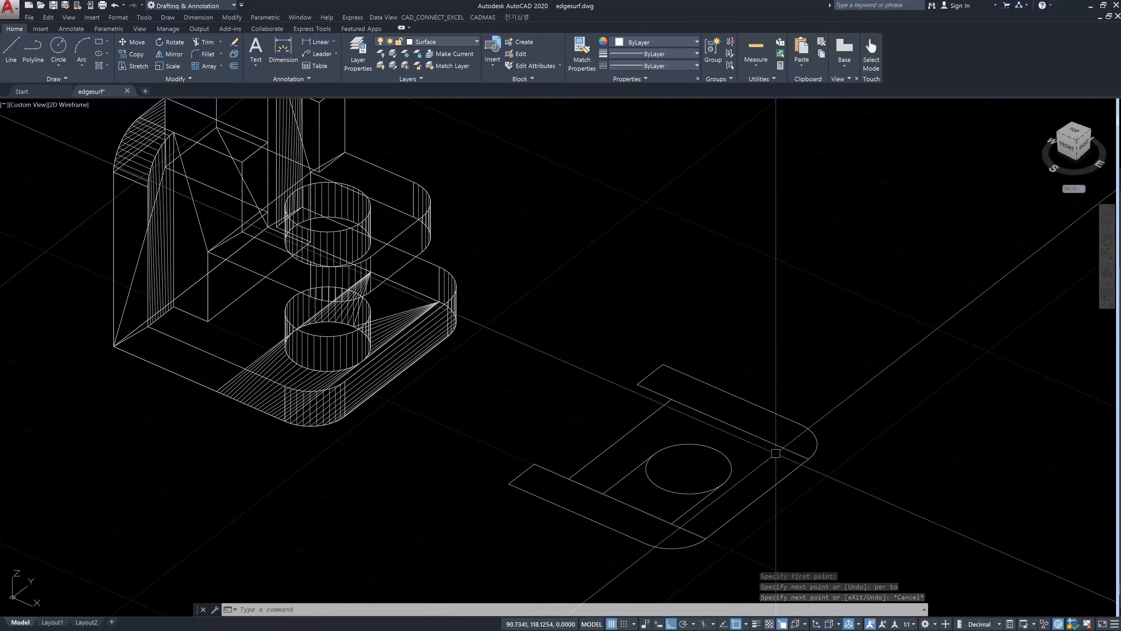
Extend both perpendicular lines from the circle's quadrants to the far dividing line of the copied outline
type("ex")
key("Return")
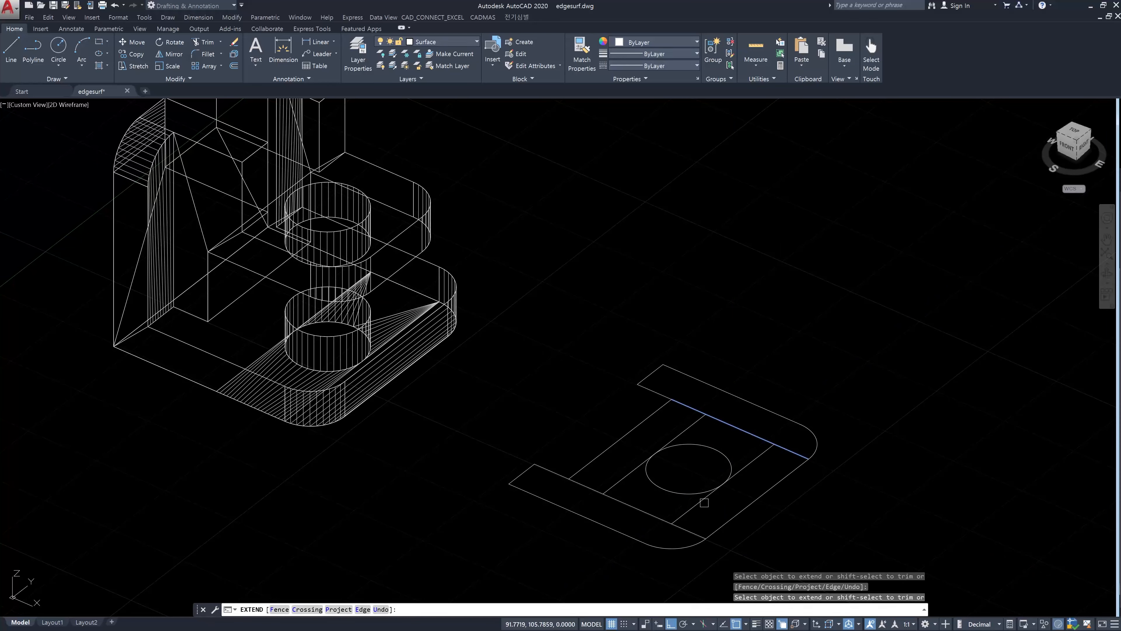
key("Escape")
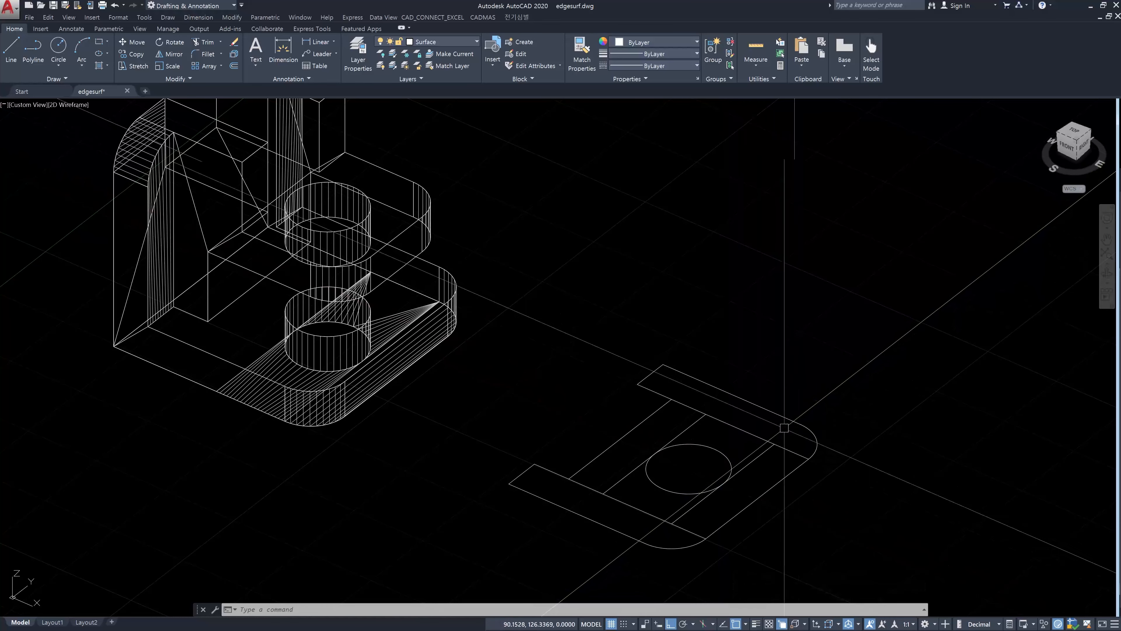
key("Escape")
key("Escape")
key("Escape")
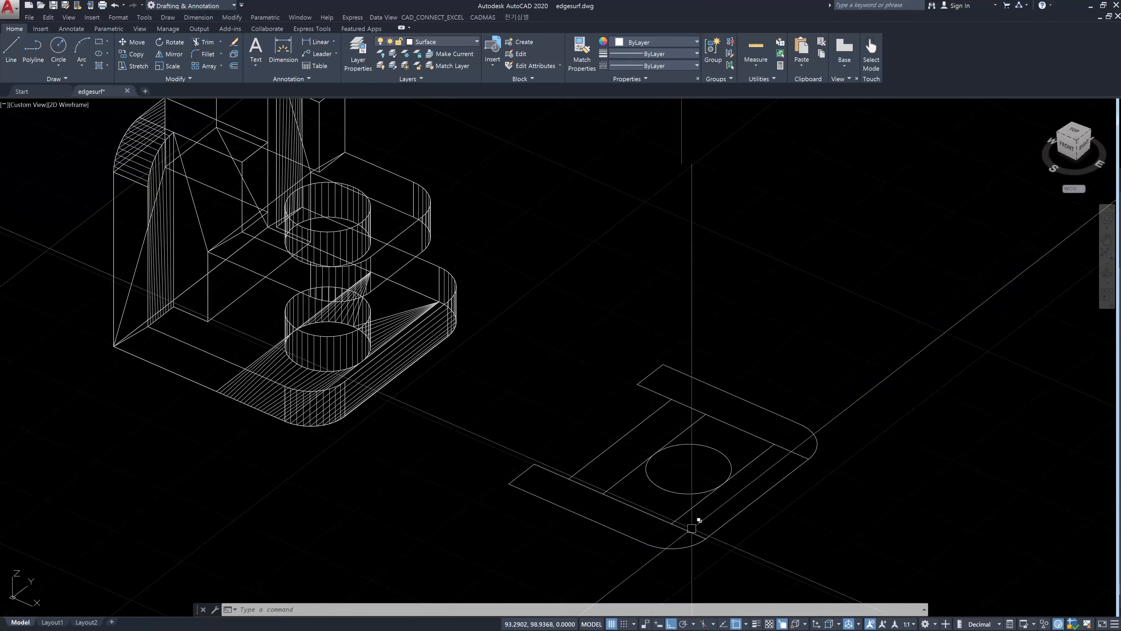
Copy the whole divided outline with its circle to the empty area on the side away from the bracket
middle_click_drag(724, 503, 705, 465)
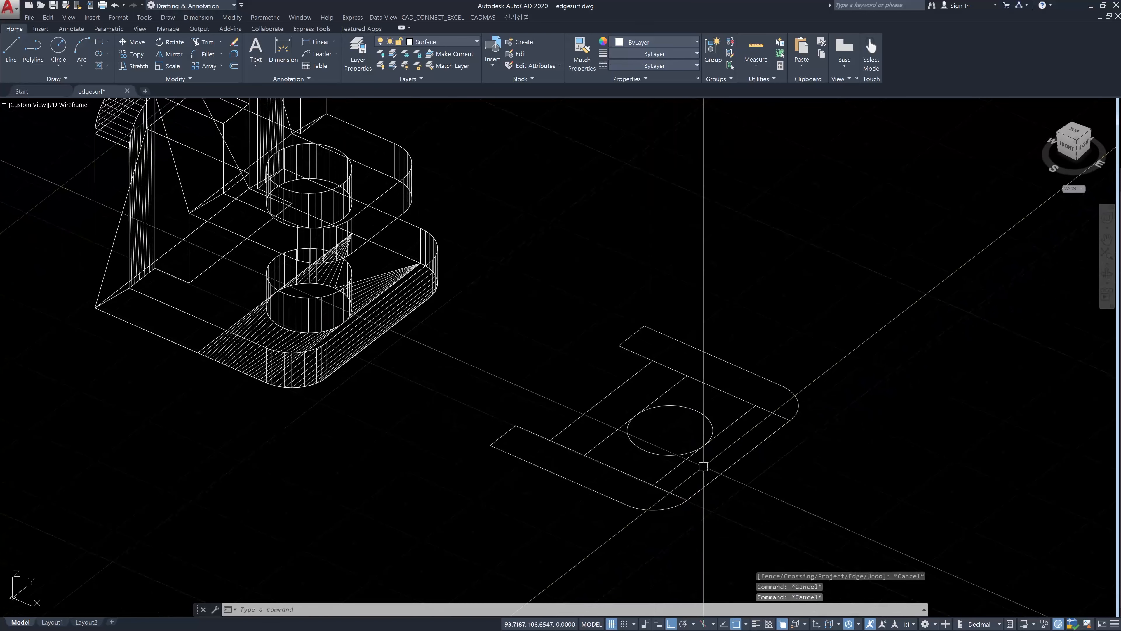
type("co")
key("Return")
middle_click_drag(751, 513, 675, 501)
left_click(777, 520)
left_click(418, 306)
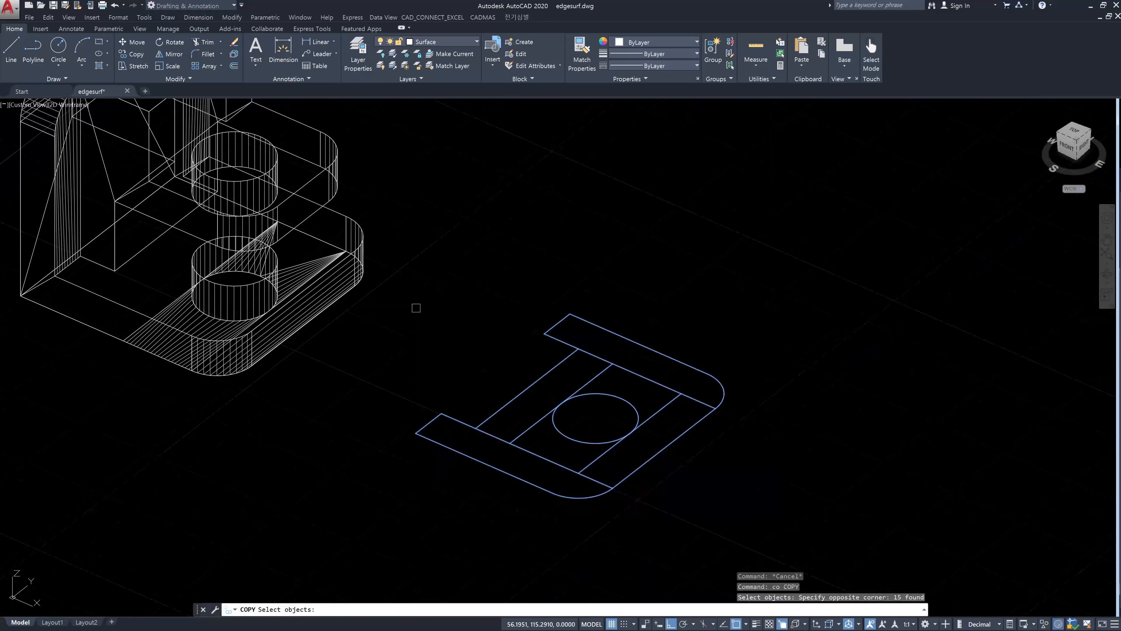
key("Return")
left_click(419, 307)
scroll(488, 321, "down", 3)
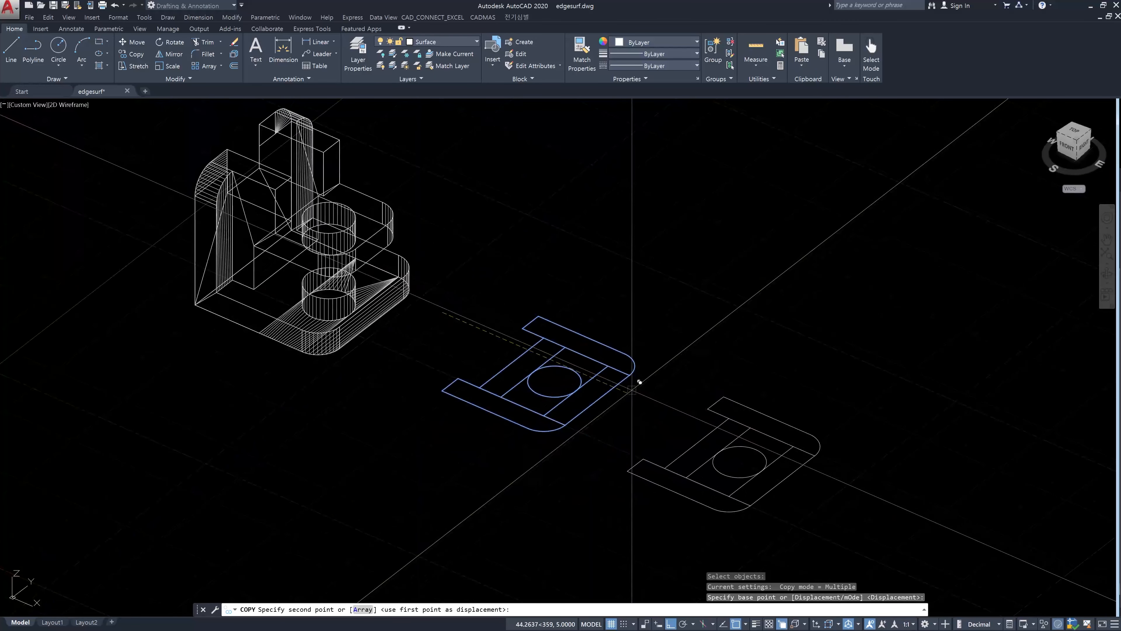
left_click(638, 393)
key("Escape")
Erase the near and far dividing lines from the new copy of the outline
scroll(675, 463, "up", 3)
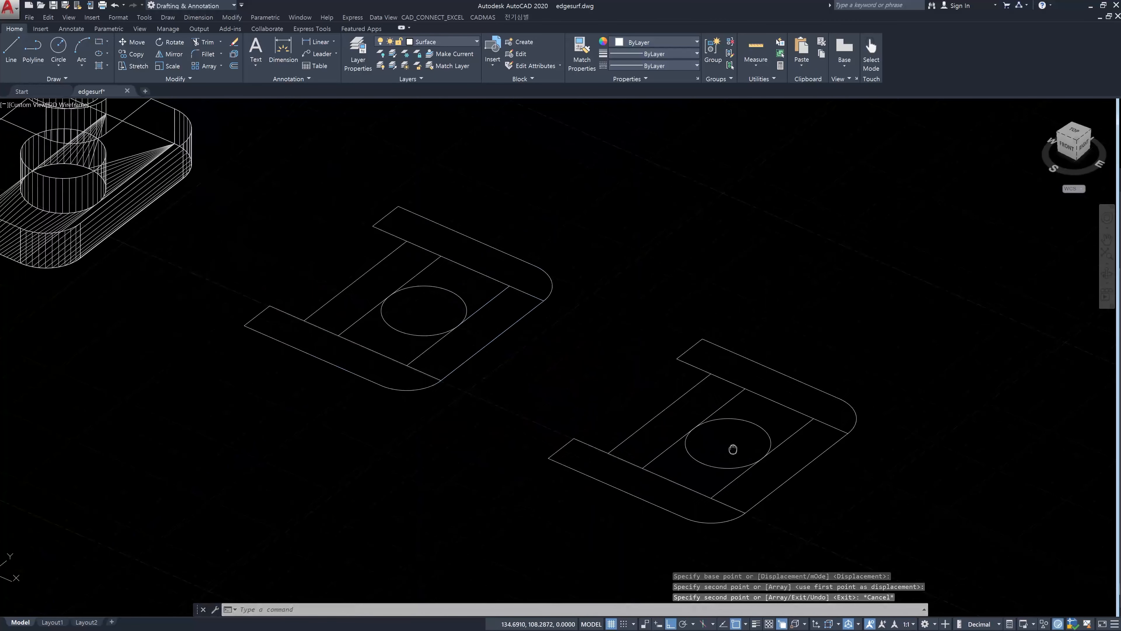
left_click(677, 472)
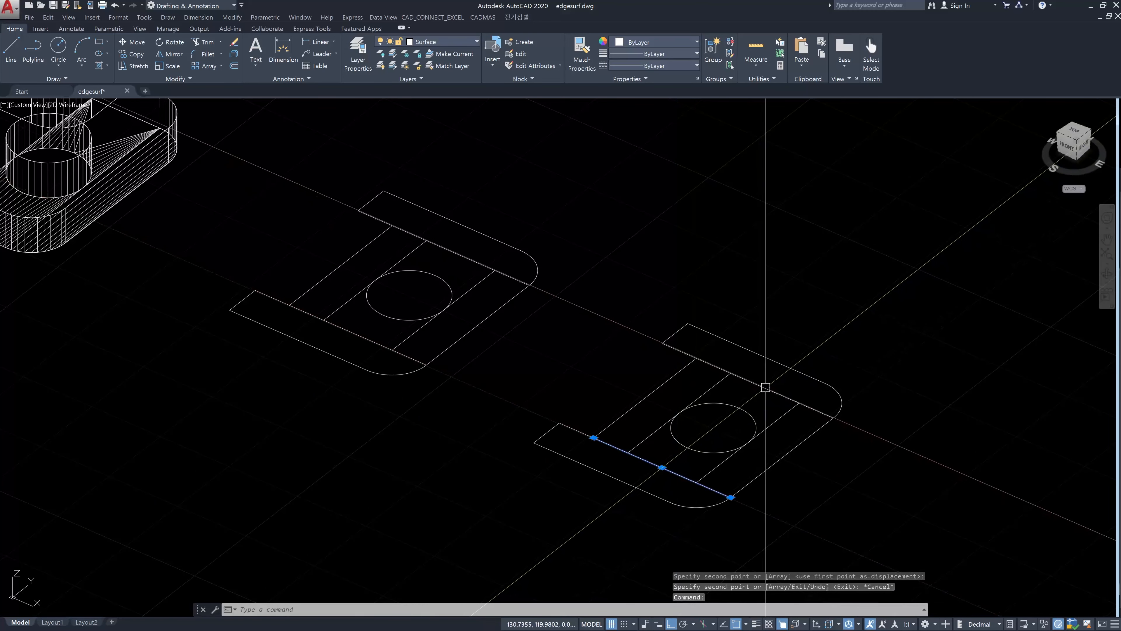
key("Delete")
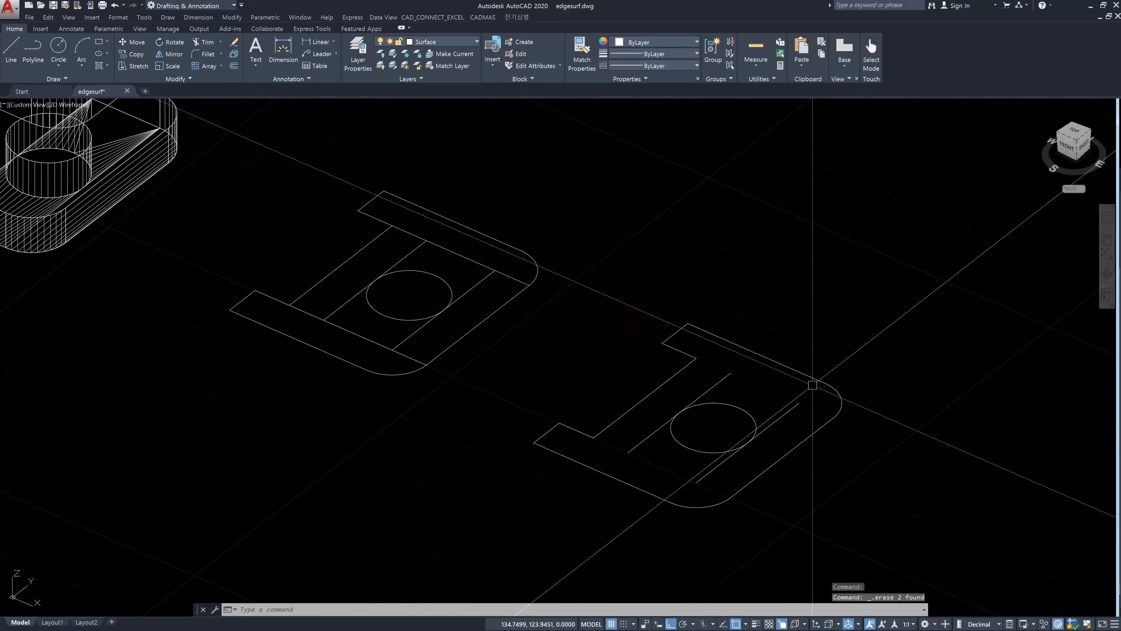
Extend the two lines tangent to the circle to the outer straight edges at both ends of the new copy
type("ex")
key("Return")
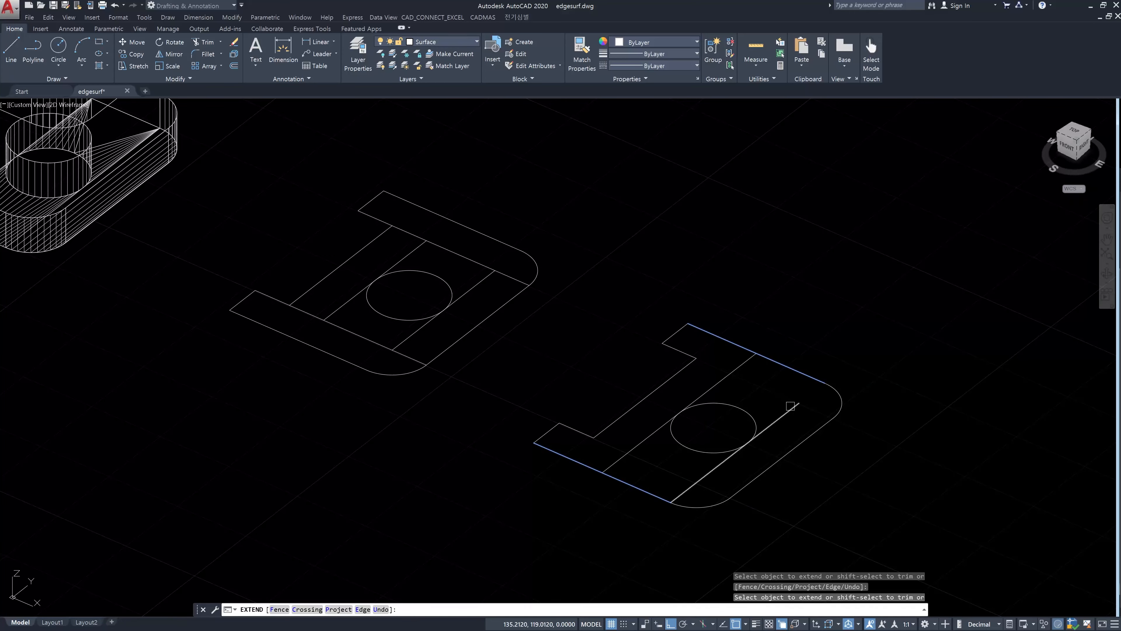
key("Escape")
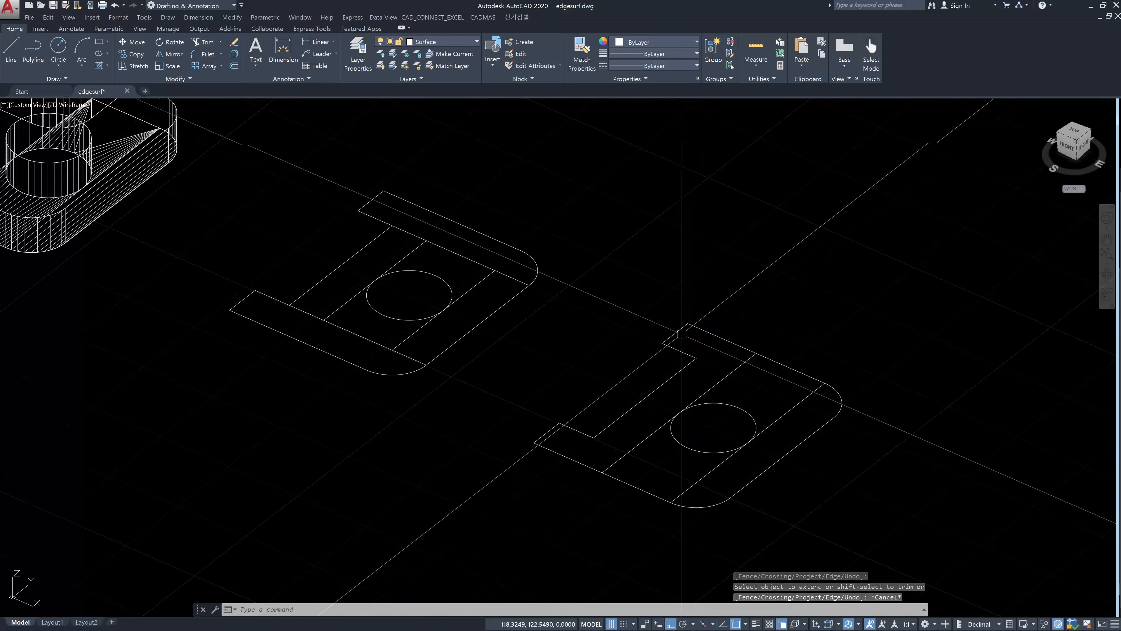
key("Escape")
key("Escape")
key("Escape")
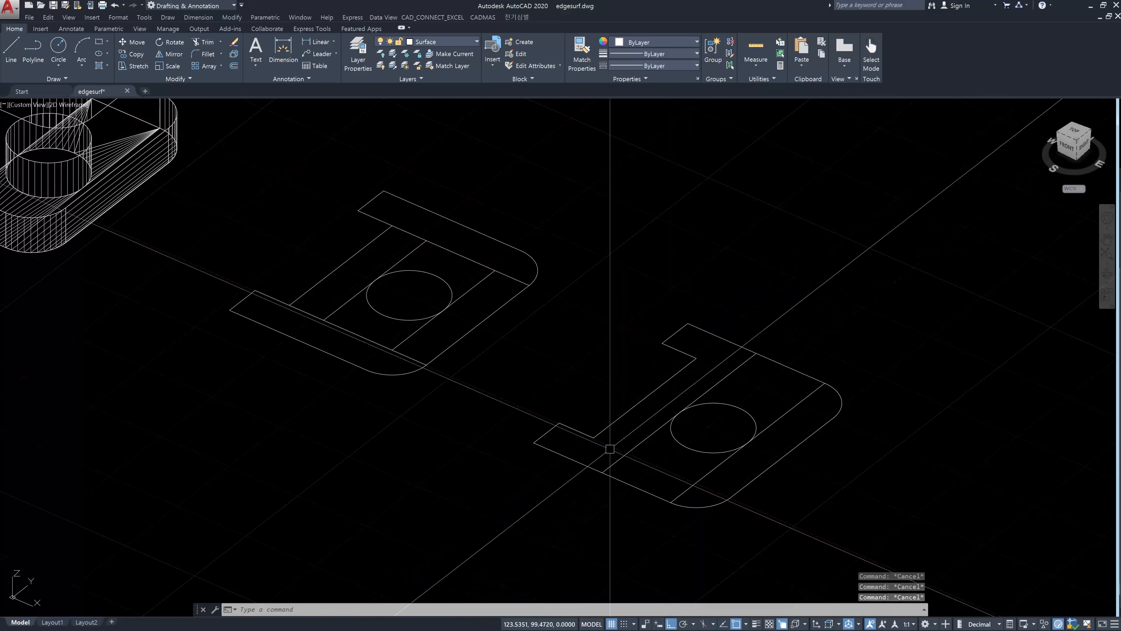
Draw lines from the notch's two inner corners to the ends of the notch-side cross line on the new copy
type("l")
key("Return")
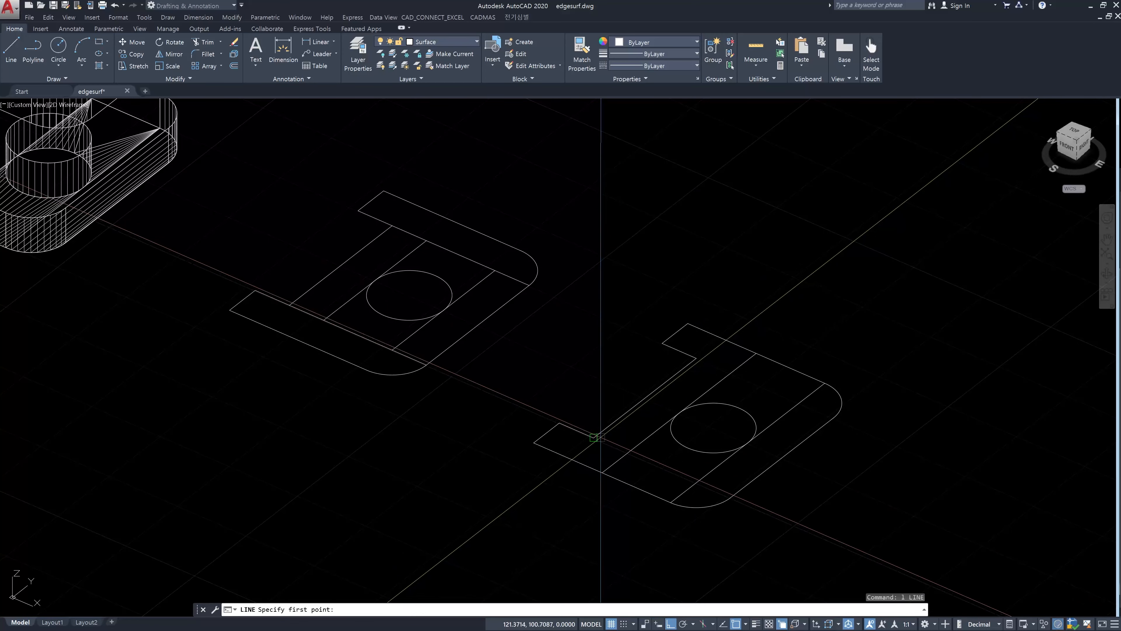
left_click(602, 449)
left_click(602, 471)
key("Return")
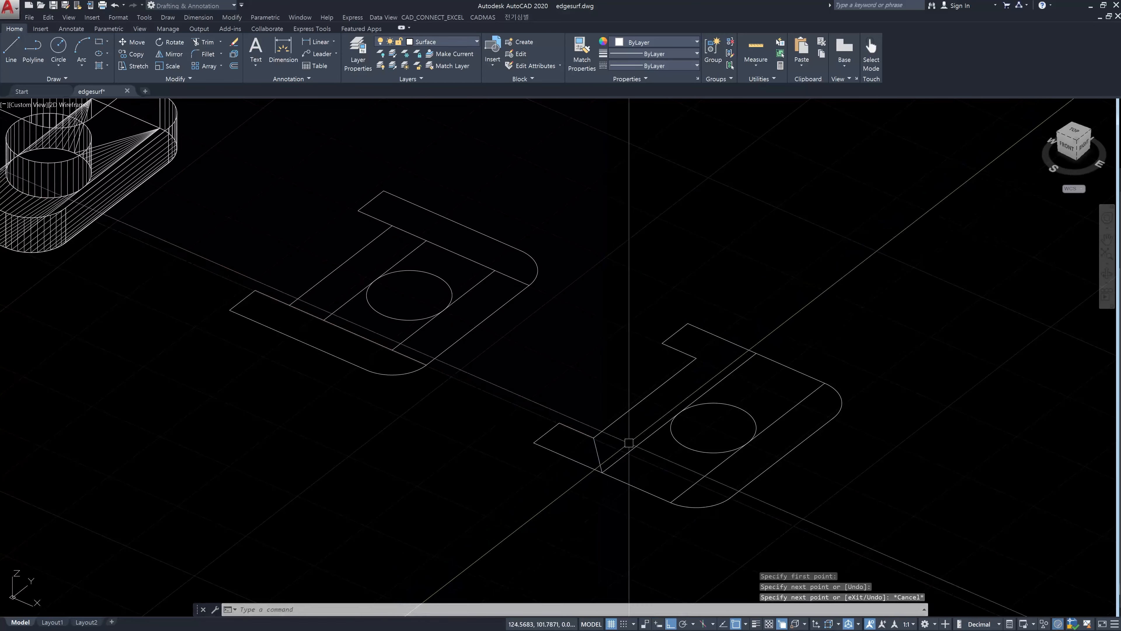
key("Return")
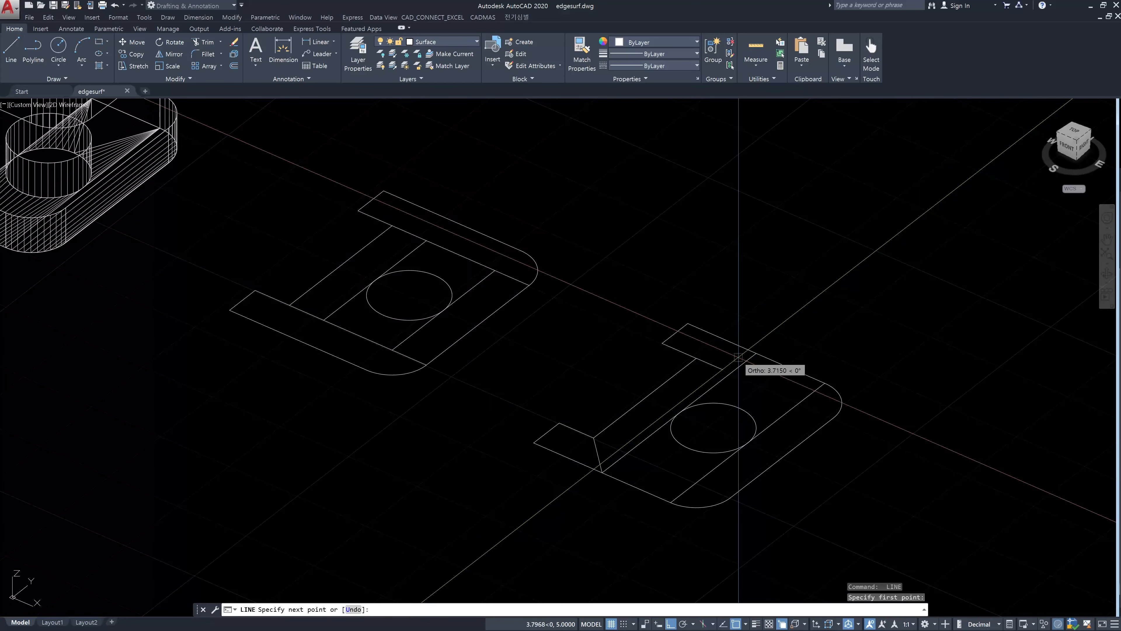
left_click(756, 354)
key("Escape")
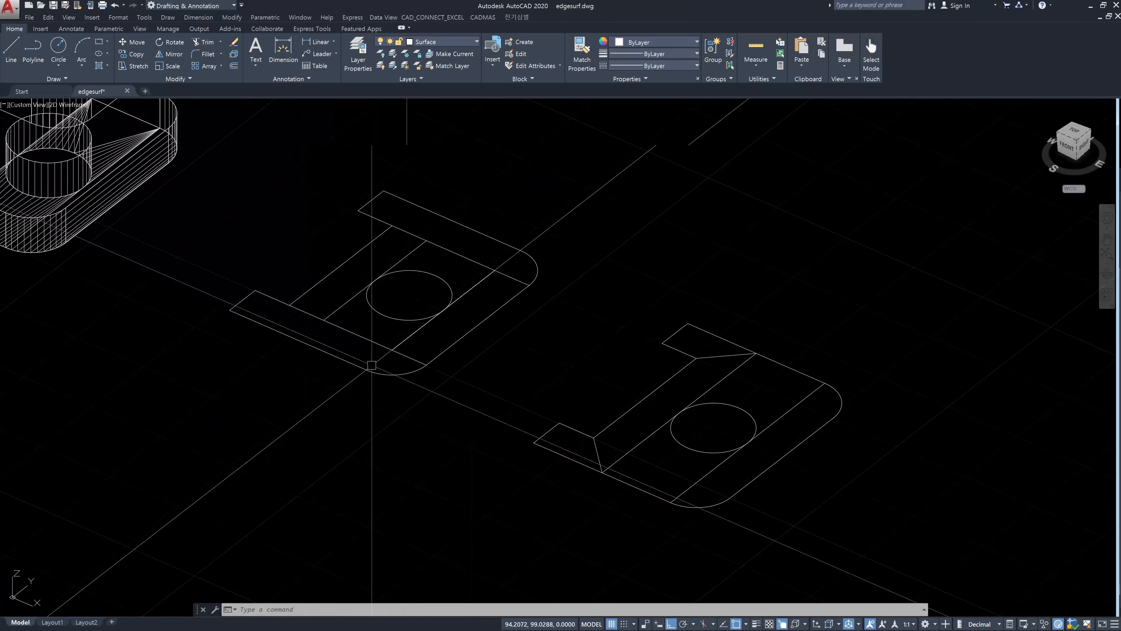
Delete the entire second copy of the outline, keeping the first one nearest the bracket
middle_click_drag(401, 348, 421, 377)
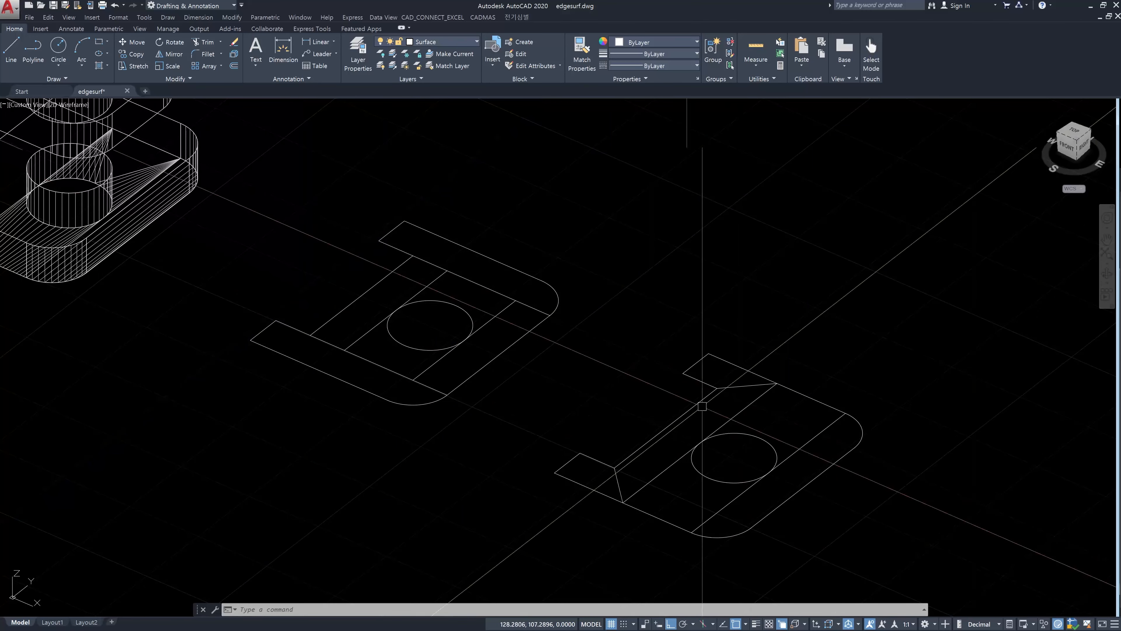
middle_click_drag(691, 476, 1030, 571)
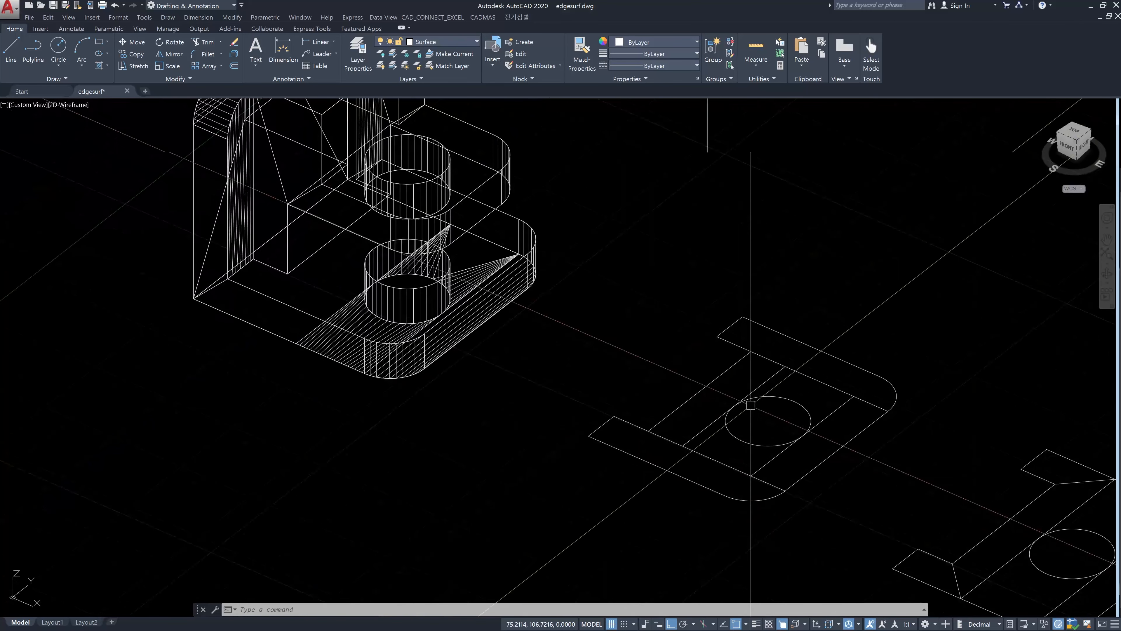
scroll(801, 439, "down", 2)
middle_click_drag(825, 451, 719, 402)
scroll(896, 538, "up", 3)
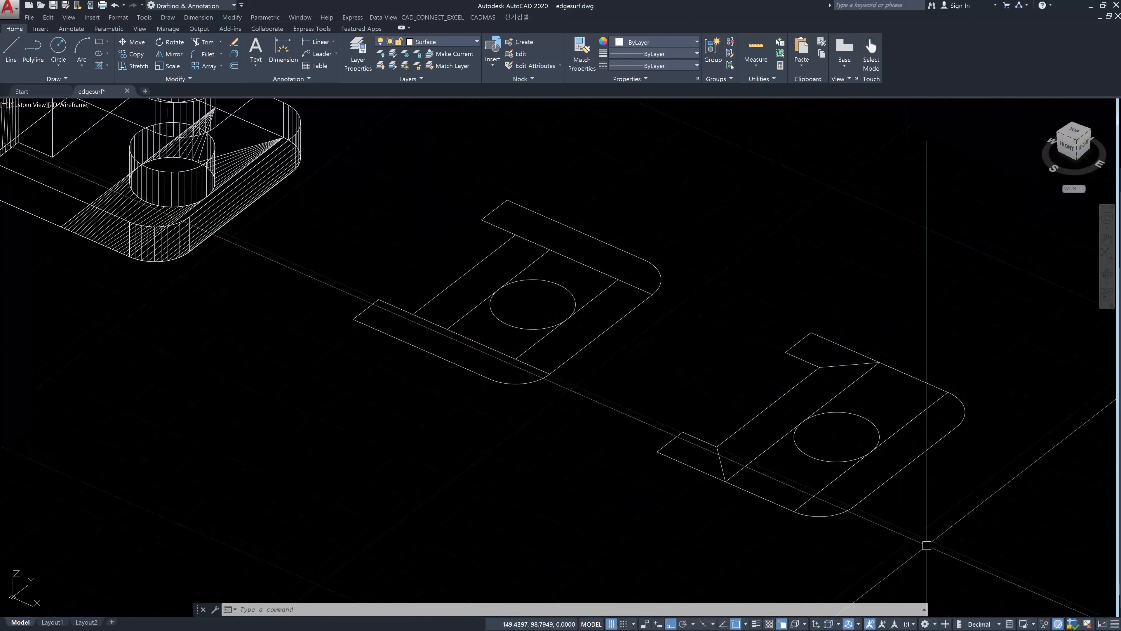
left_click(929, 546)
left_click(648, 400)
left_click(1010, 494)
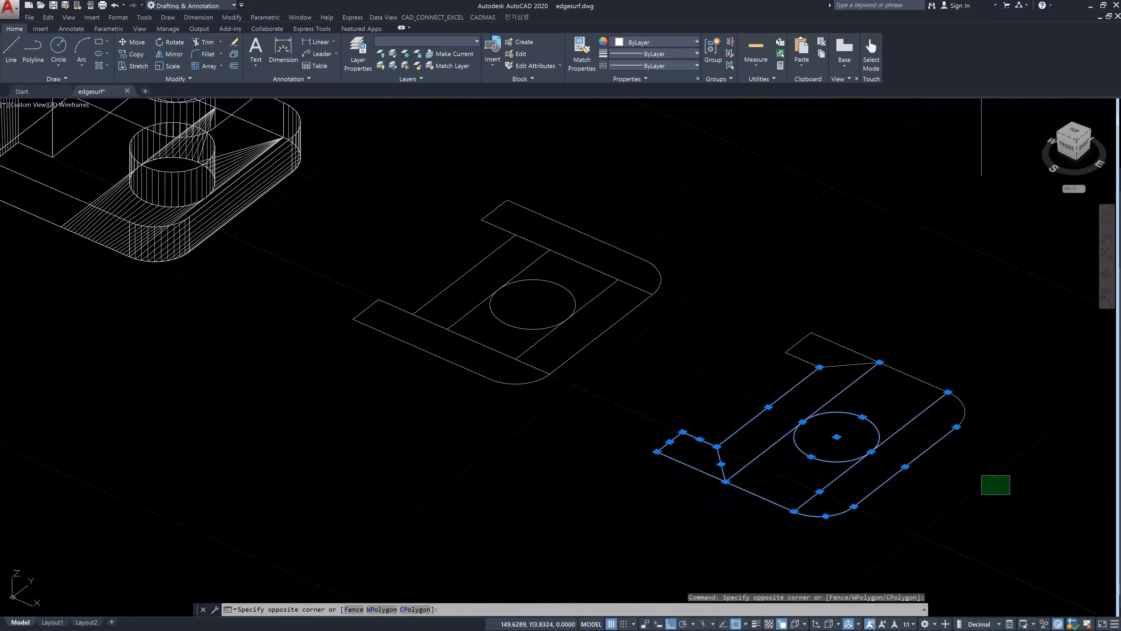
left_click(788, 294)
key("Delete")
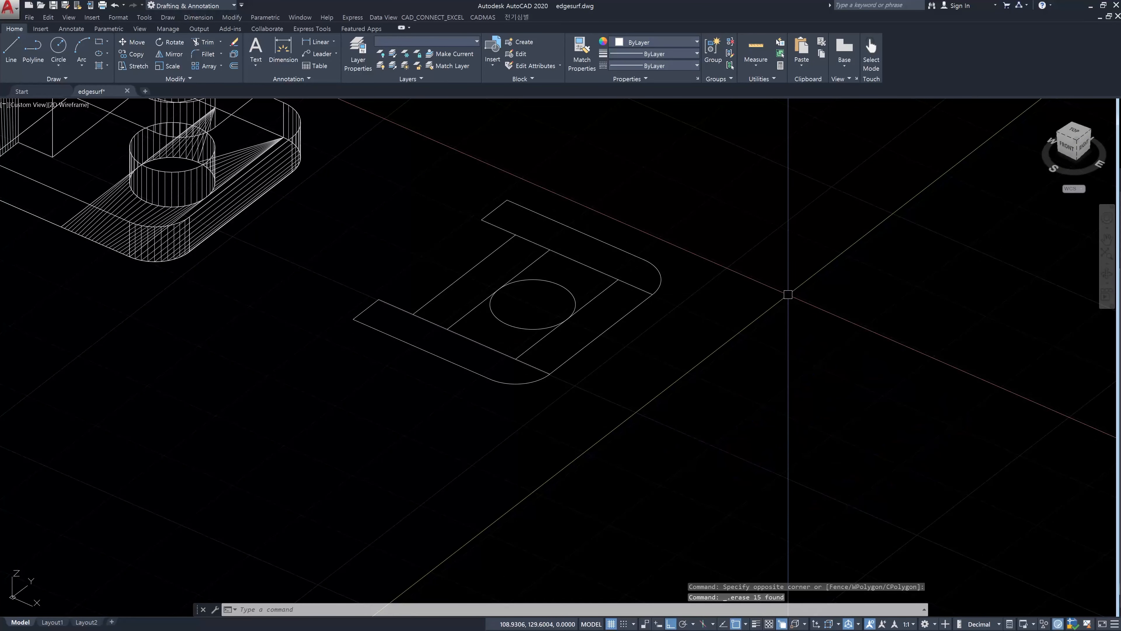
key("Escape")
key("Escape")
Trim the near dividing line back to the two cross lines, removing its portions outside them at both ends
middle_click_drag(596, 368, 625, 391)
scroll(564, 371, "up", 2)
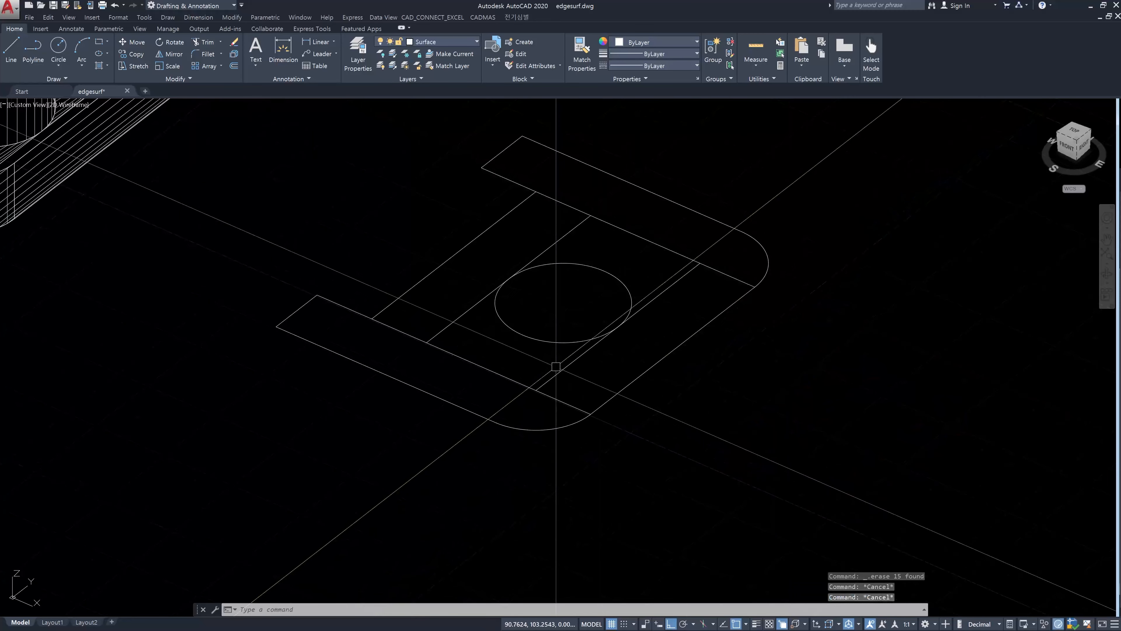
middle_click_drag(556, 368, 645, 426)
key("Escape")
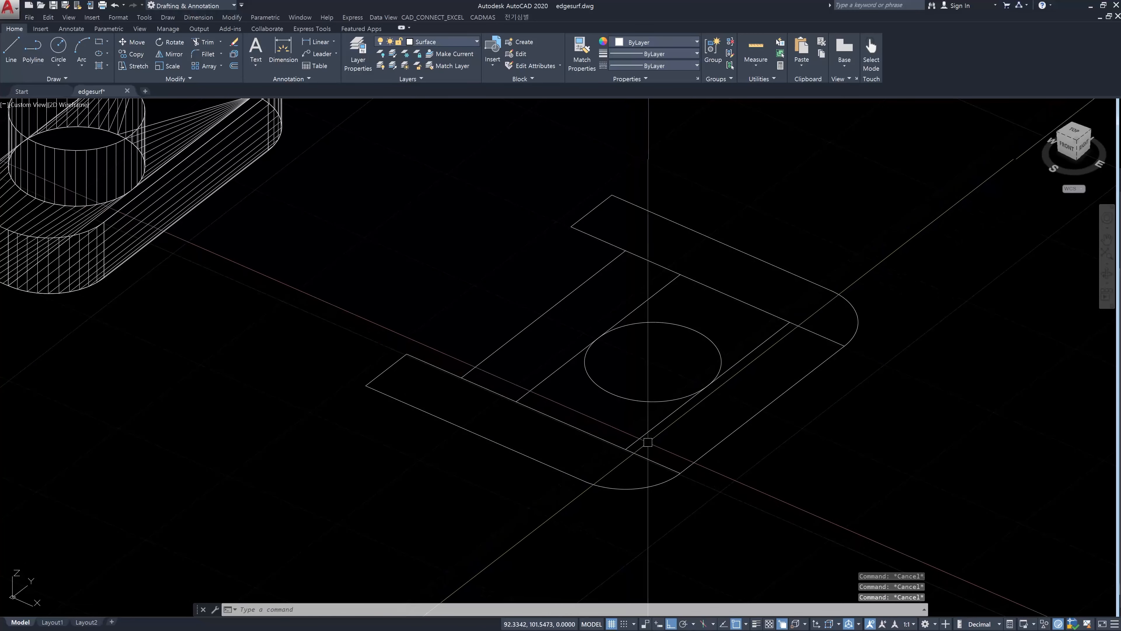
type("tr")
key("Return")
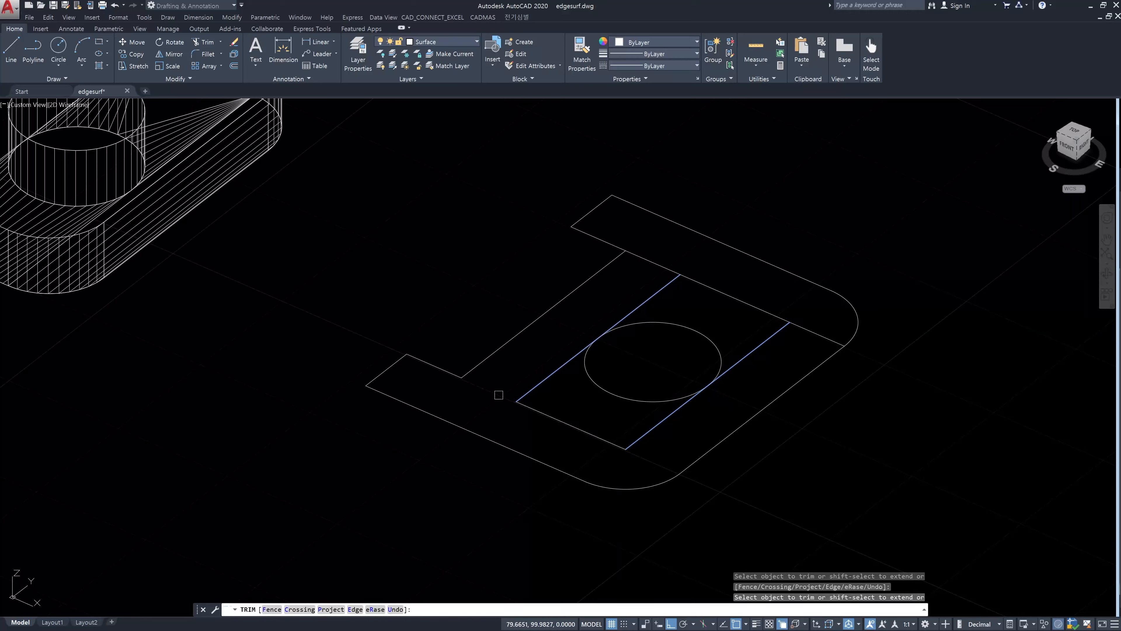
key("Escape")
Trim away the far half of the circle using the two cross lines as cutting edges
type("yt")
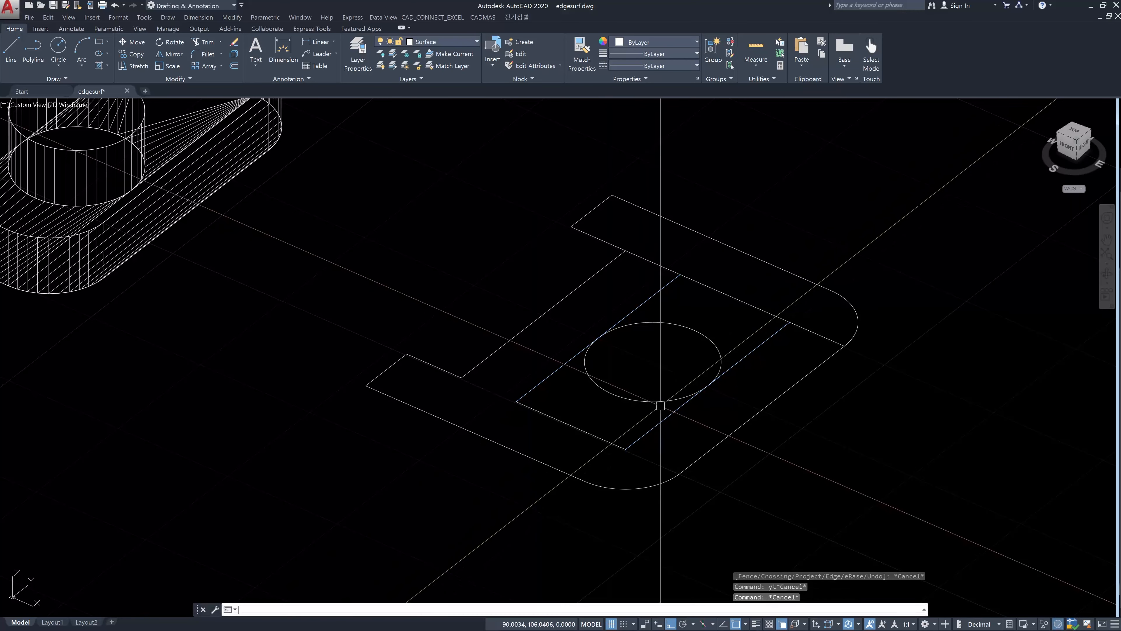
left_click(665, 418)
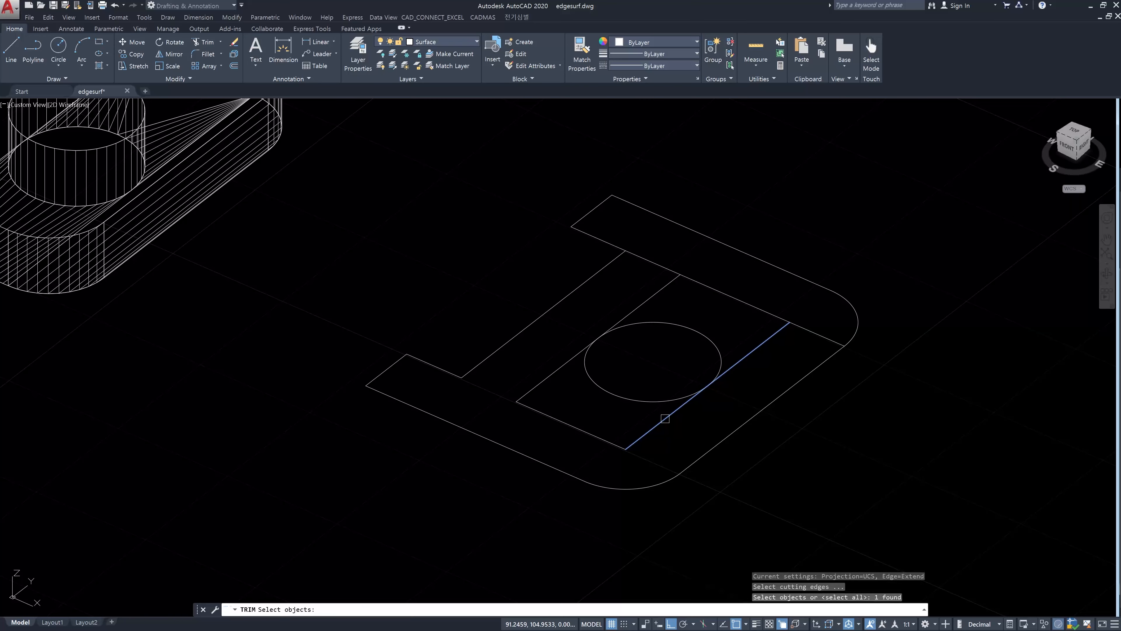
left_click(559, 368)
key("Return")
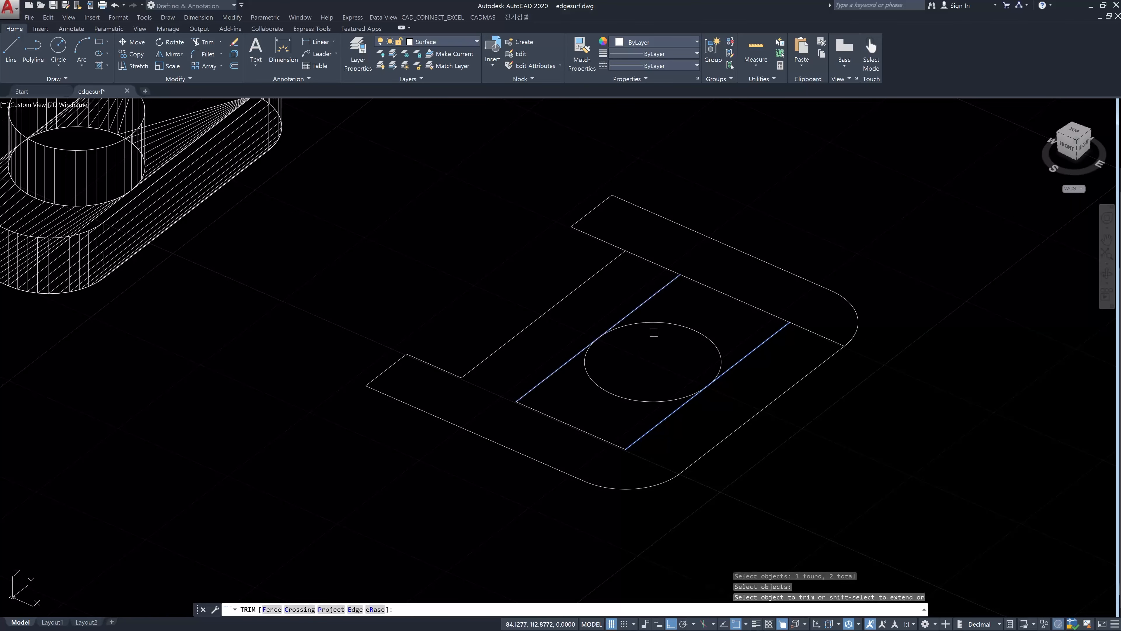
key("Escape")
key("Escape")
key("Escape")
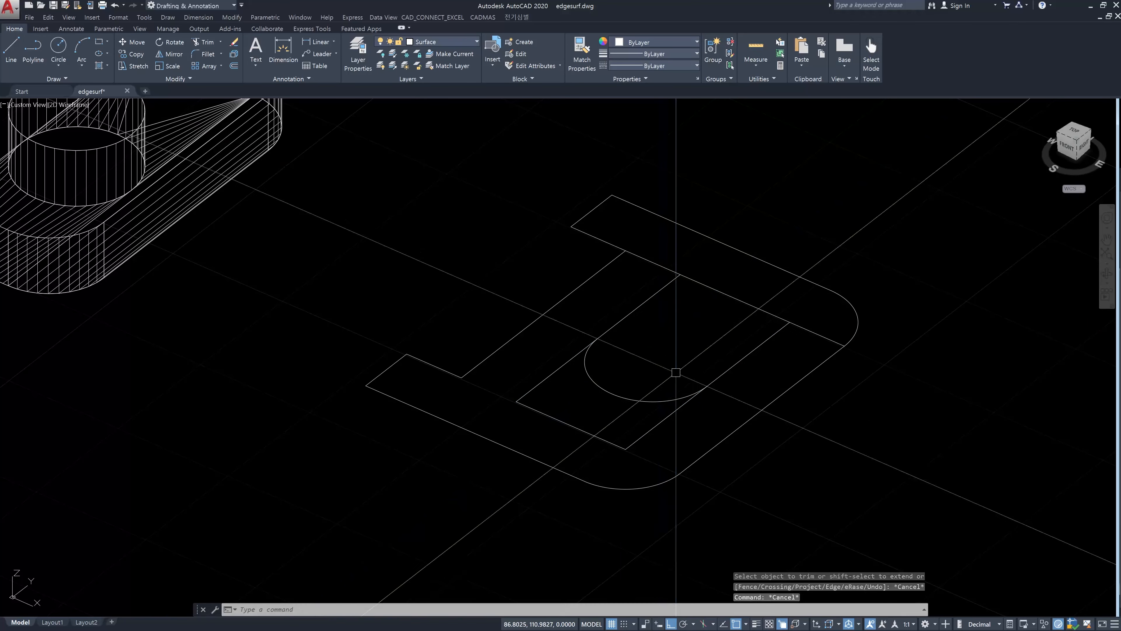
Mirror the remaining half-circle arc about an orthogonal line through its endpoint to complete the circle, keeping the source arc
middle_click_drag(678, 383, 651, 398)
key("Escape")
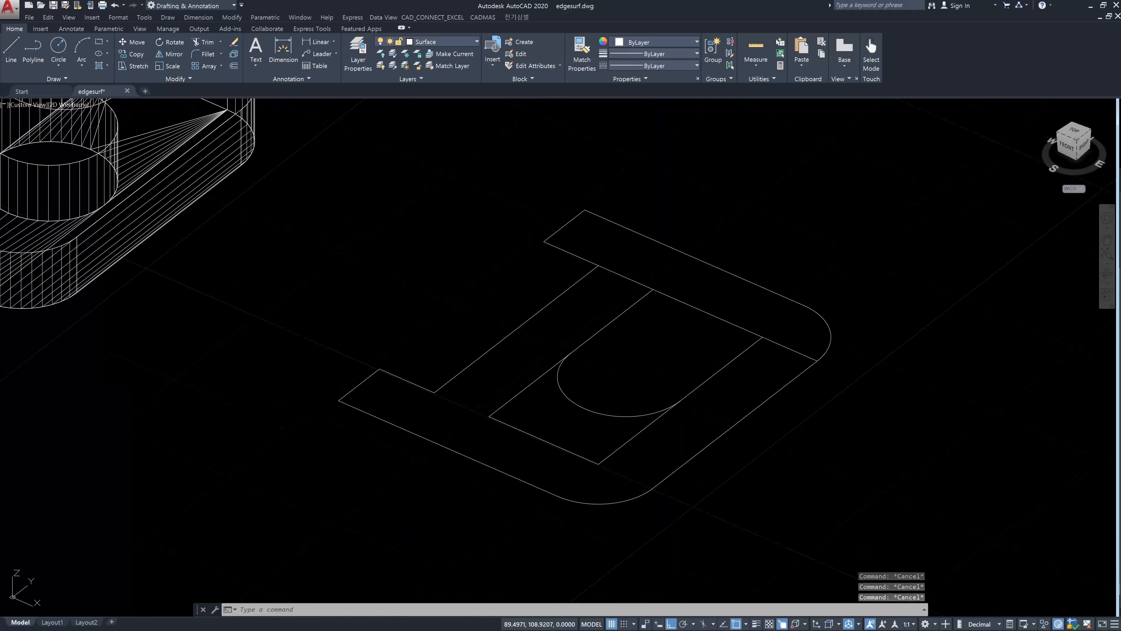
type("mi")
key("Return")
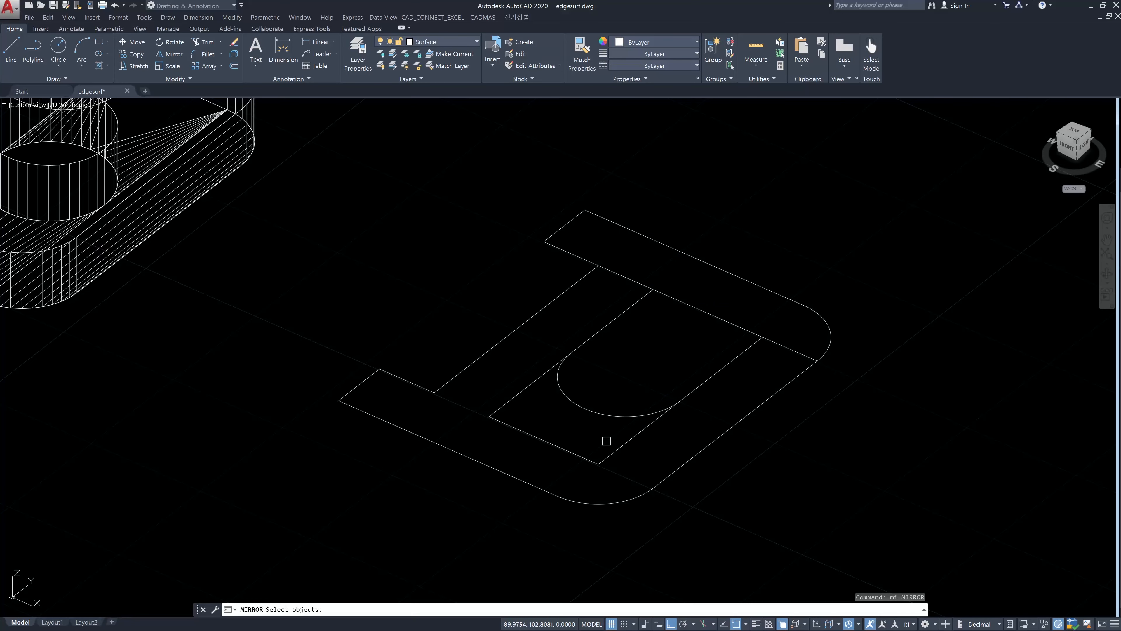
left_click(607, 443)
left_click(594, 381)
key("Return")
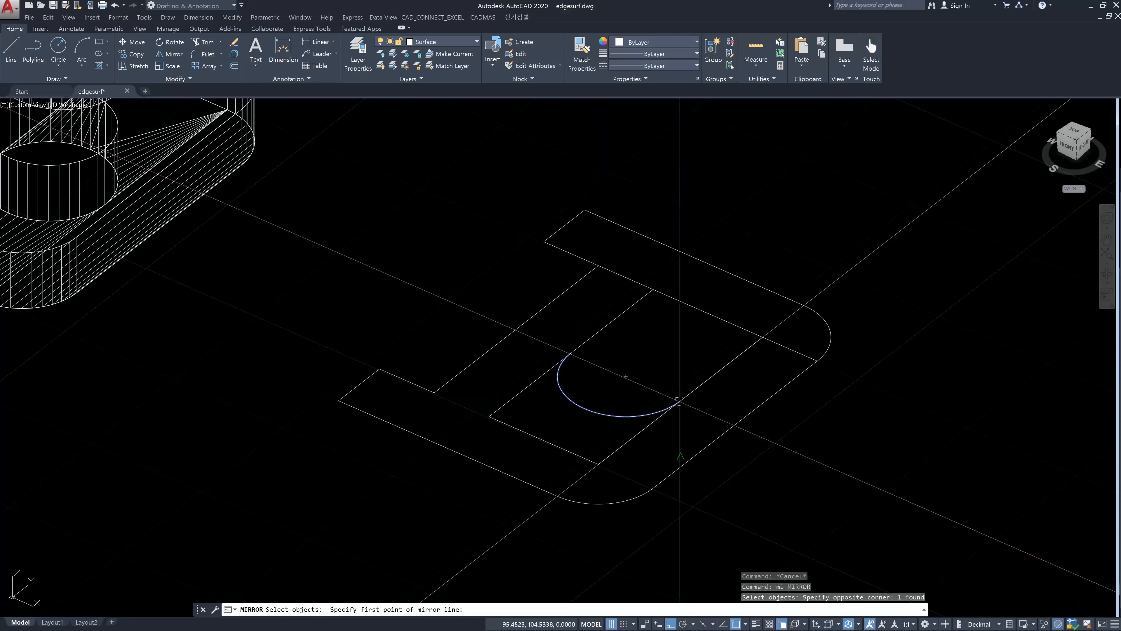
left_click(679, 401)
left_click(937, 511)
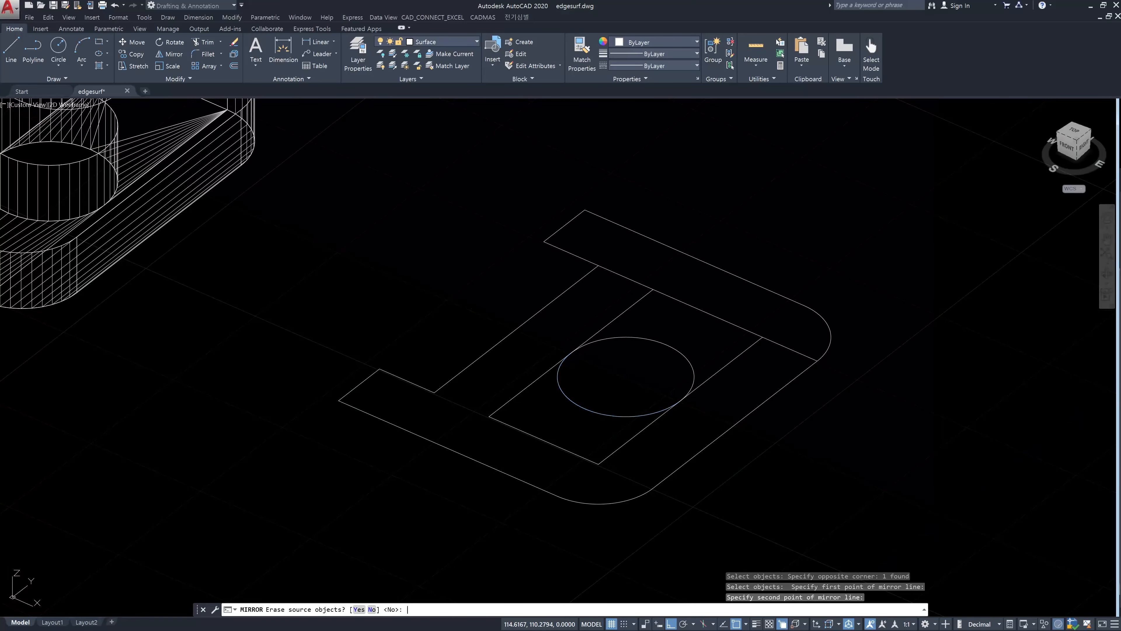
key("Return")
key("Escape")
key("Escape")
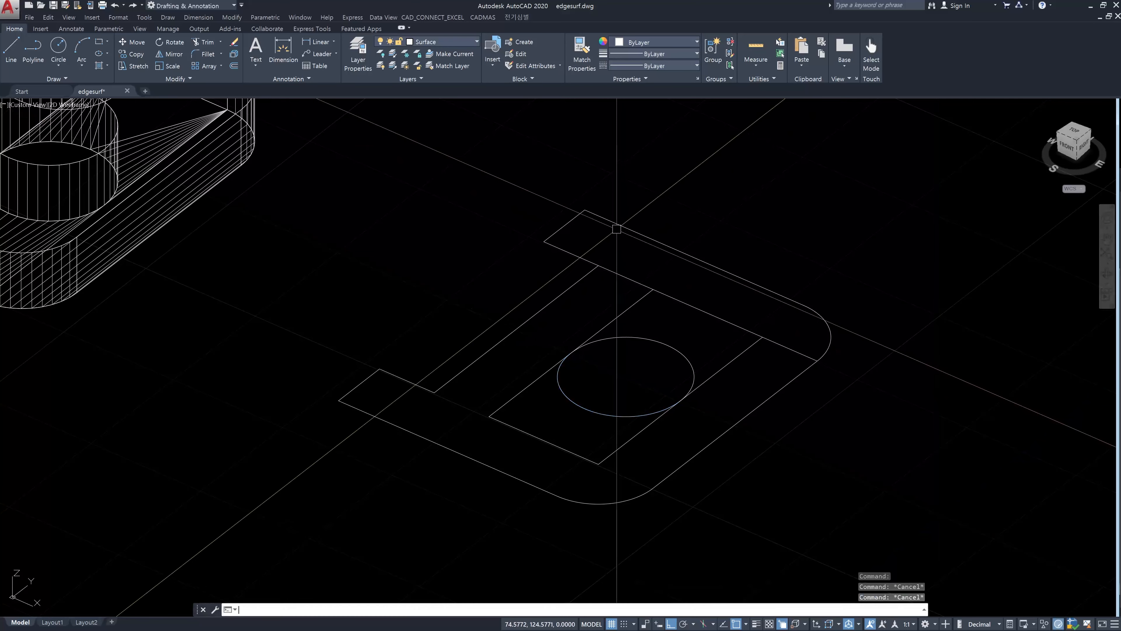
Trim the far dividing line back to the two cross lines, removing its portions outside them at both ends
type("tr")
key("Return")
left_click(744, 350)
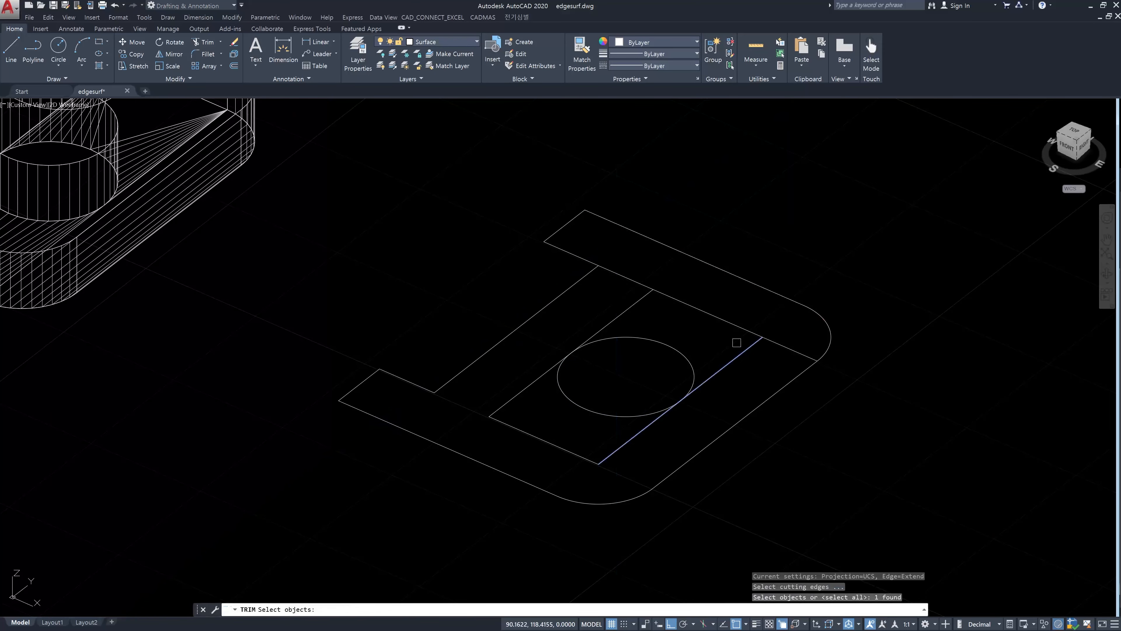
left_click(636, 304)
key("Return")
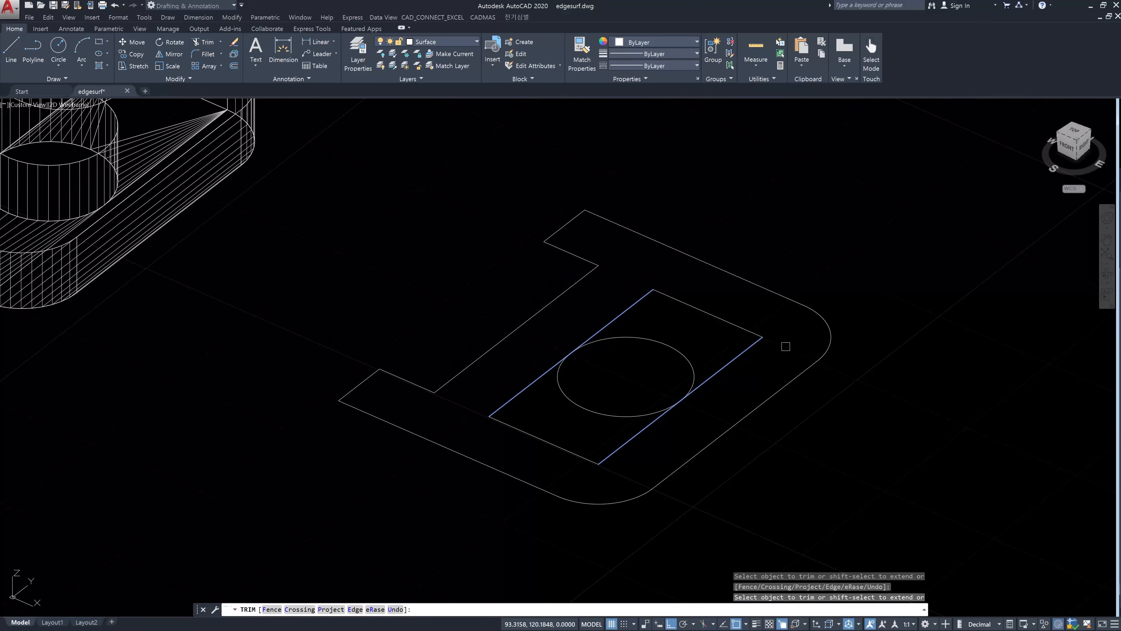
Set the SURFTAB1 mesh density to 10
key("Escape")
left_click(616, 503)
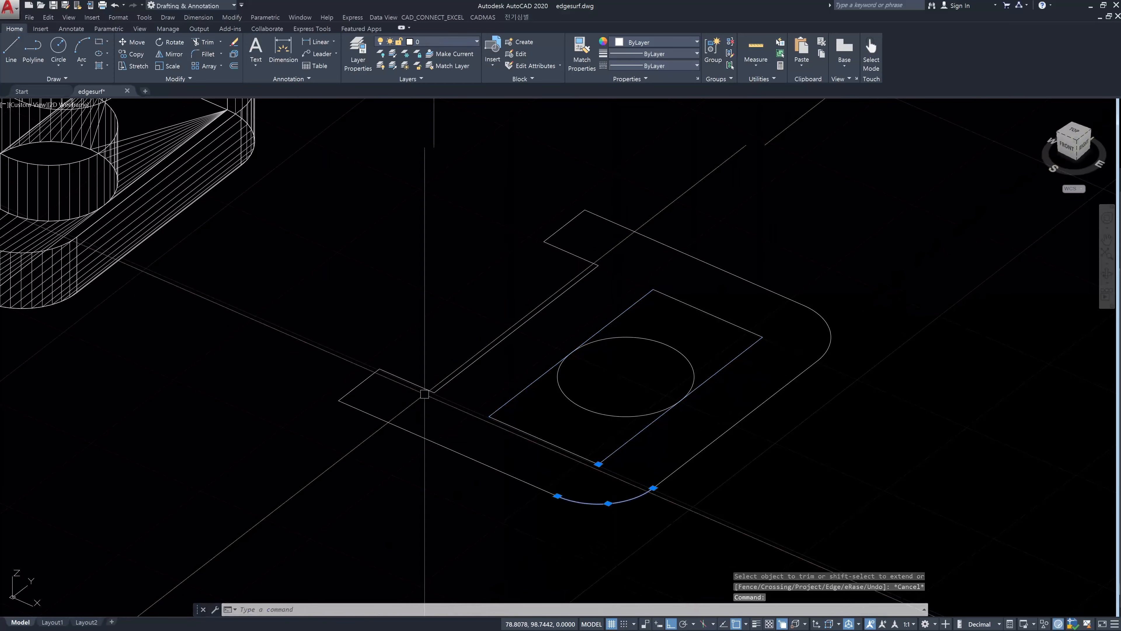
key("Escape")
key("Escape")
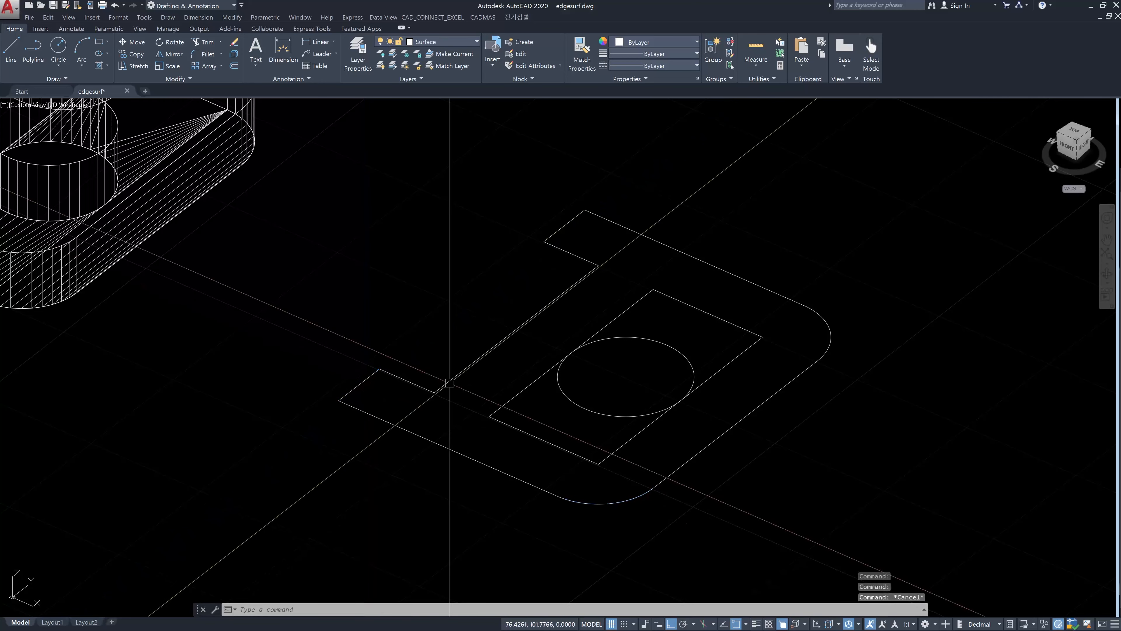
type("su")
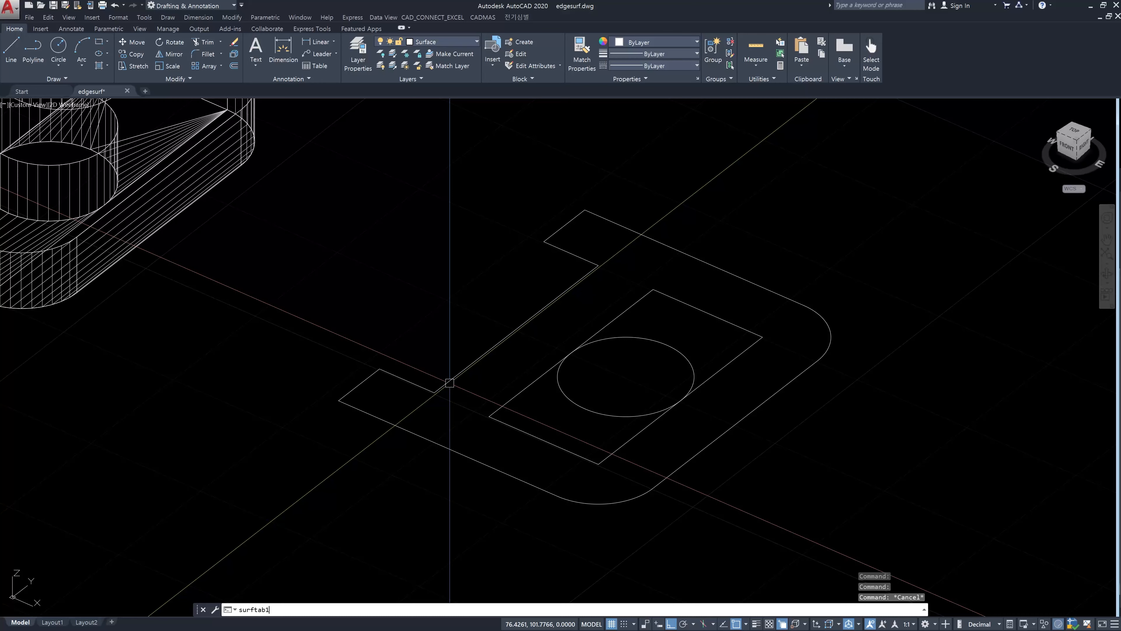
type("rftab1")
key("Return")
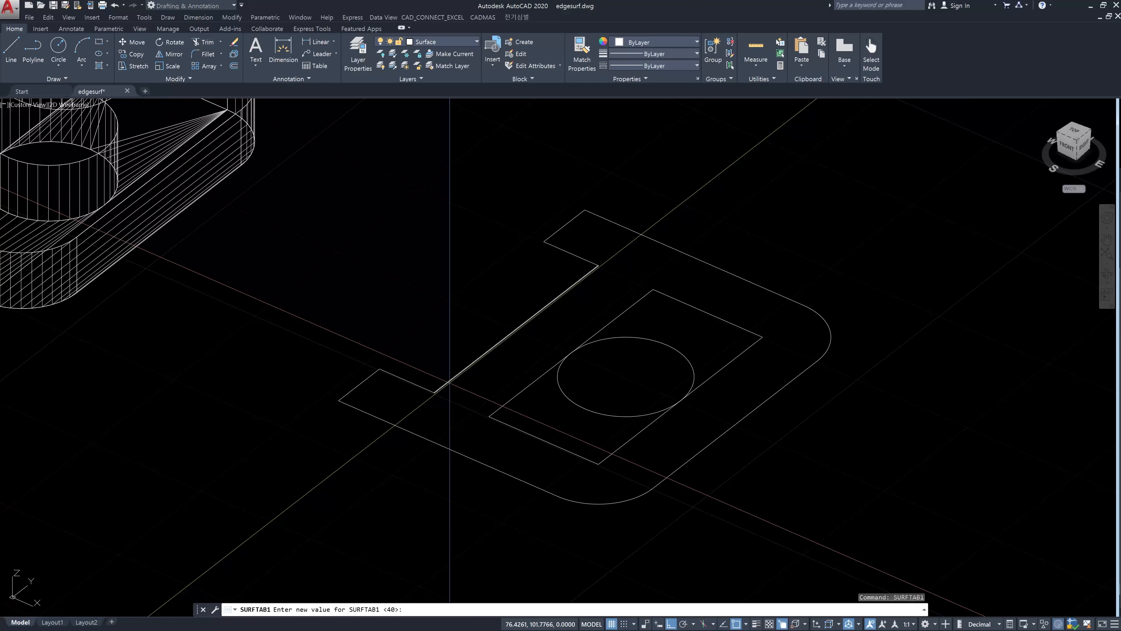
type("10")
key("Return")
key("Escape")
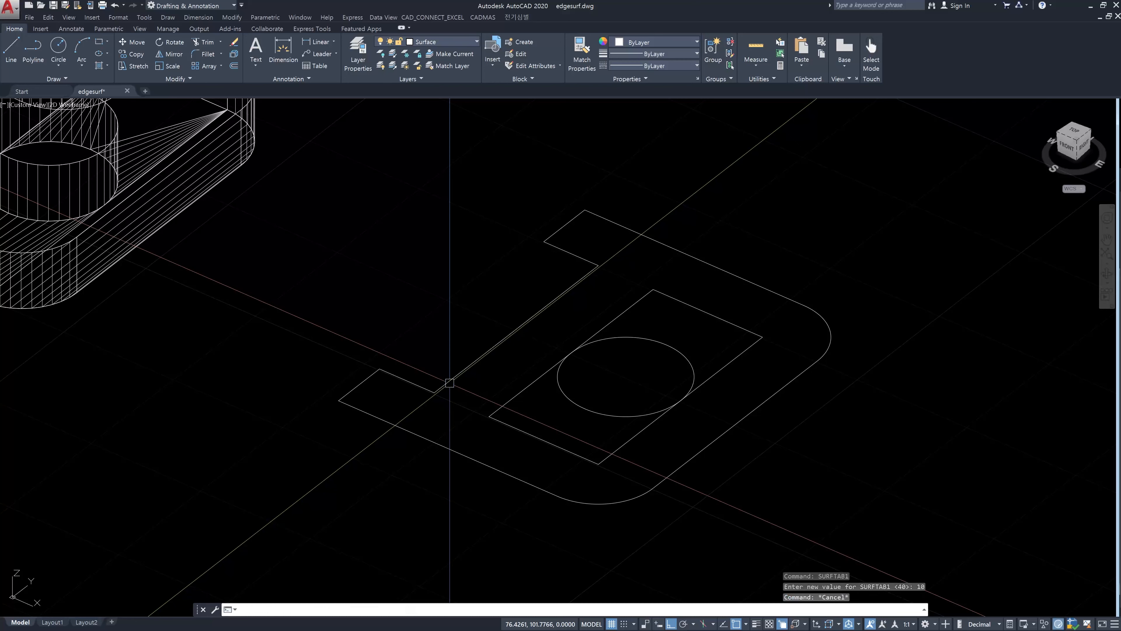
Create a ruled surface between the near arm's short end edge and the rounded corner arc at its opposite end
type("rulesurf")
key("Return")
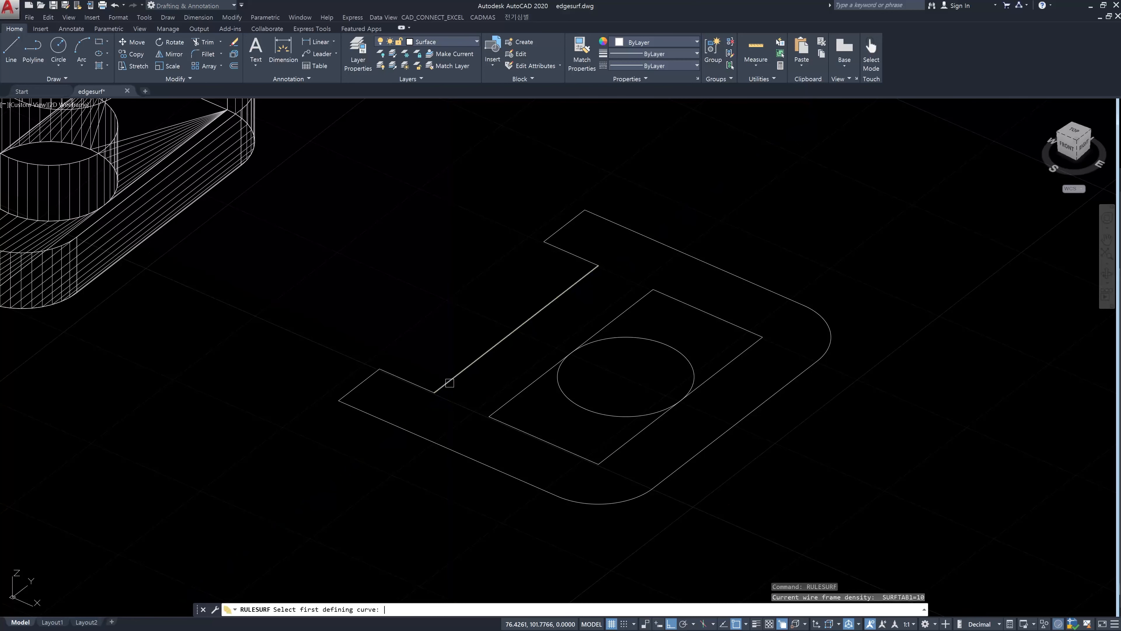
left_click(369, 378)
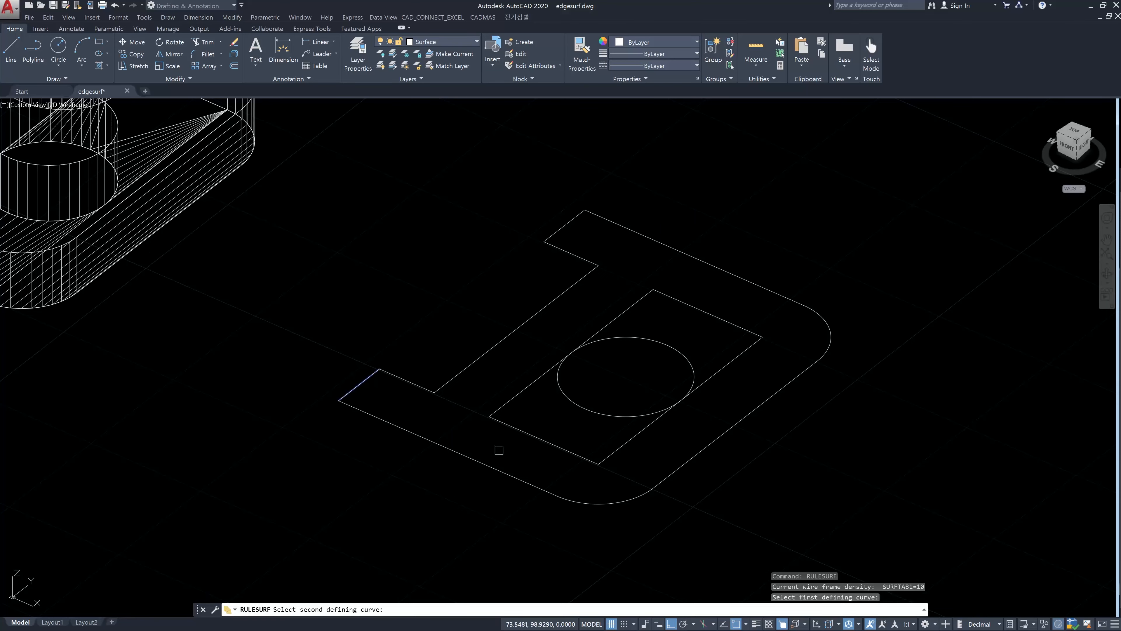
left_click(637, 495)
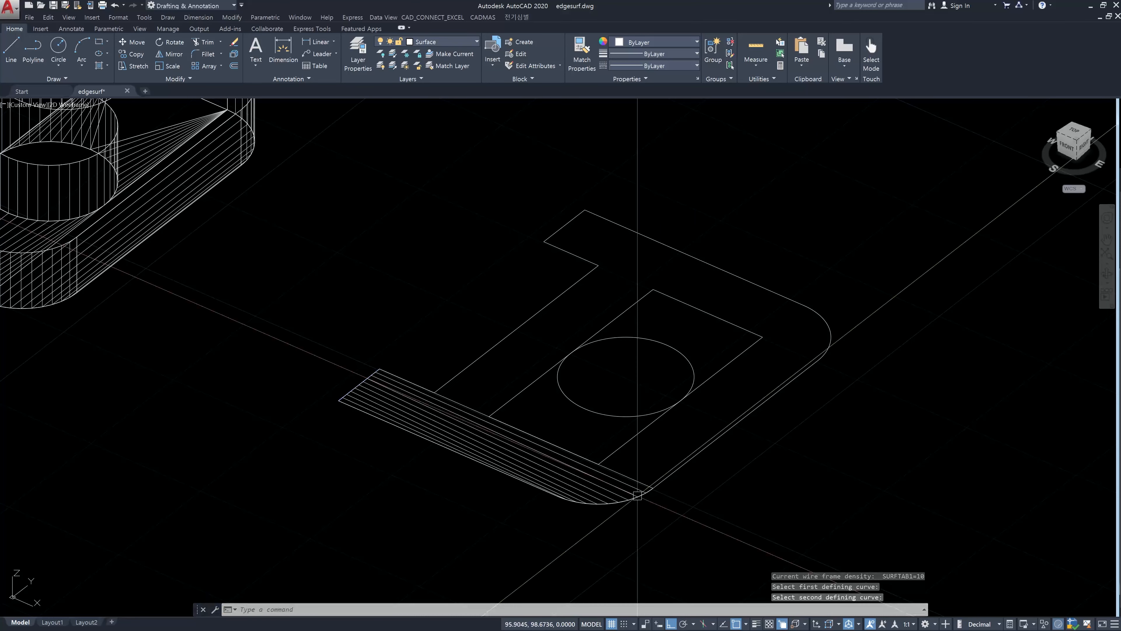
key("Escape")
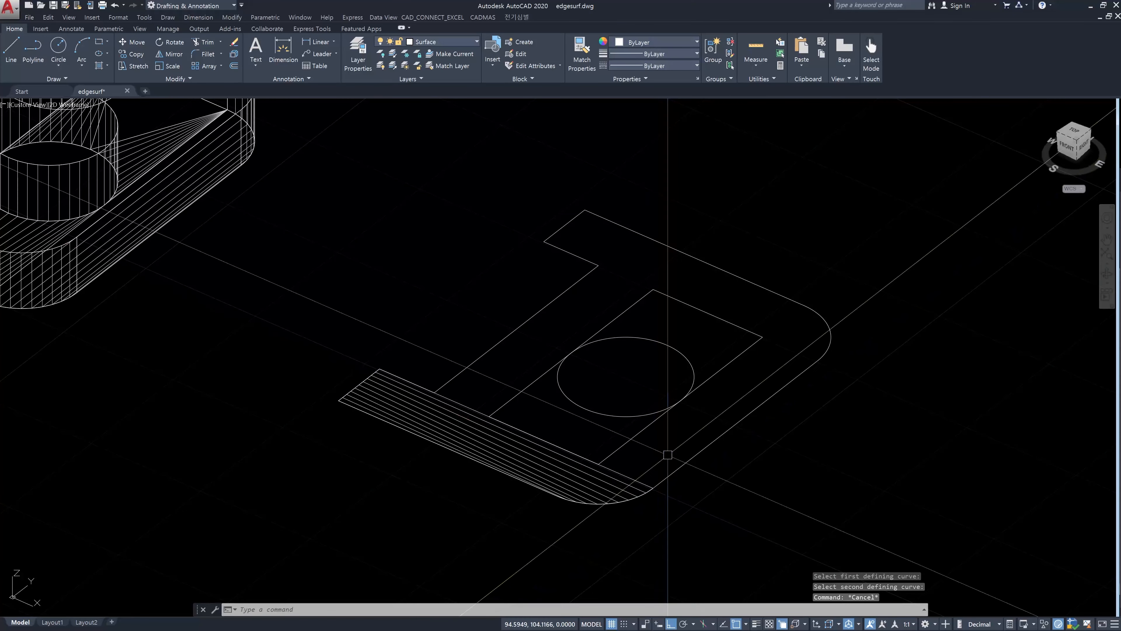
Create a ruled surface between the far arm's short end edge and its opposite rounded corner arc
key("Return")
left_click(554, 232)
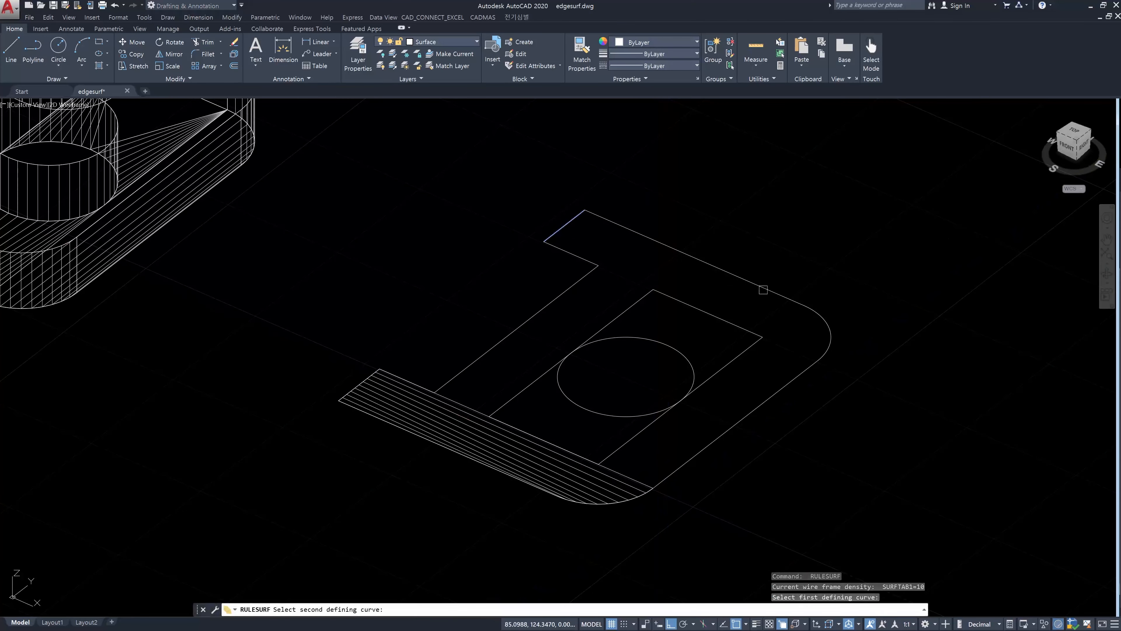
left_click(827, 348)
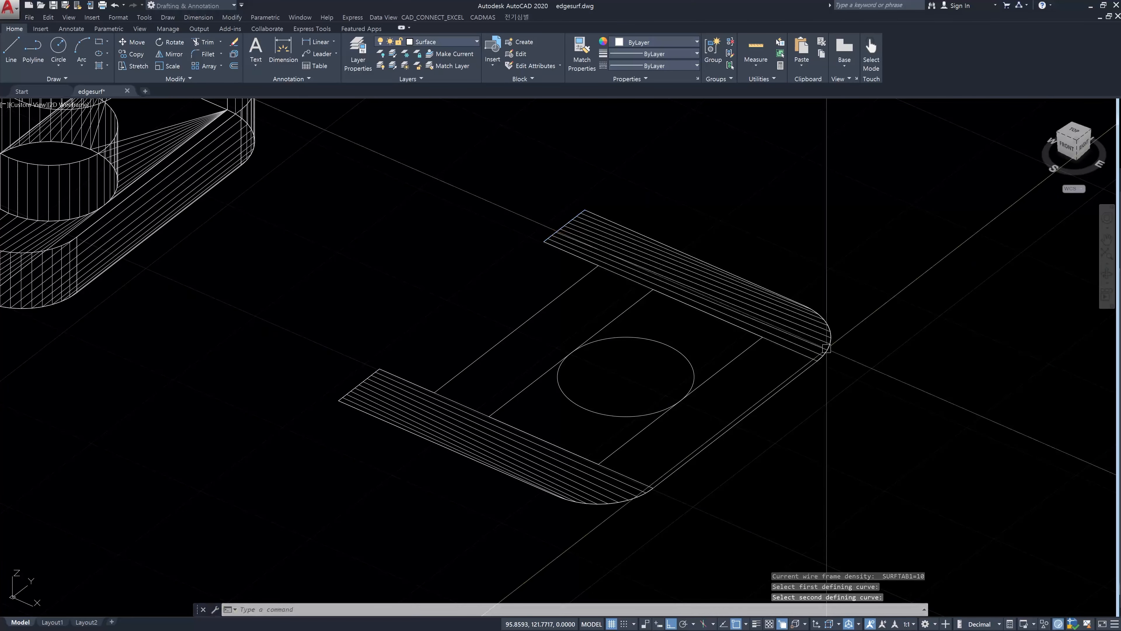
middle_click_drag(826, 348, 862, 333)
key("Escape")
key("Escape")
key("Escape")
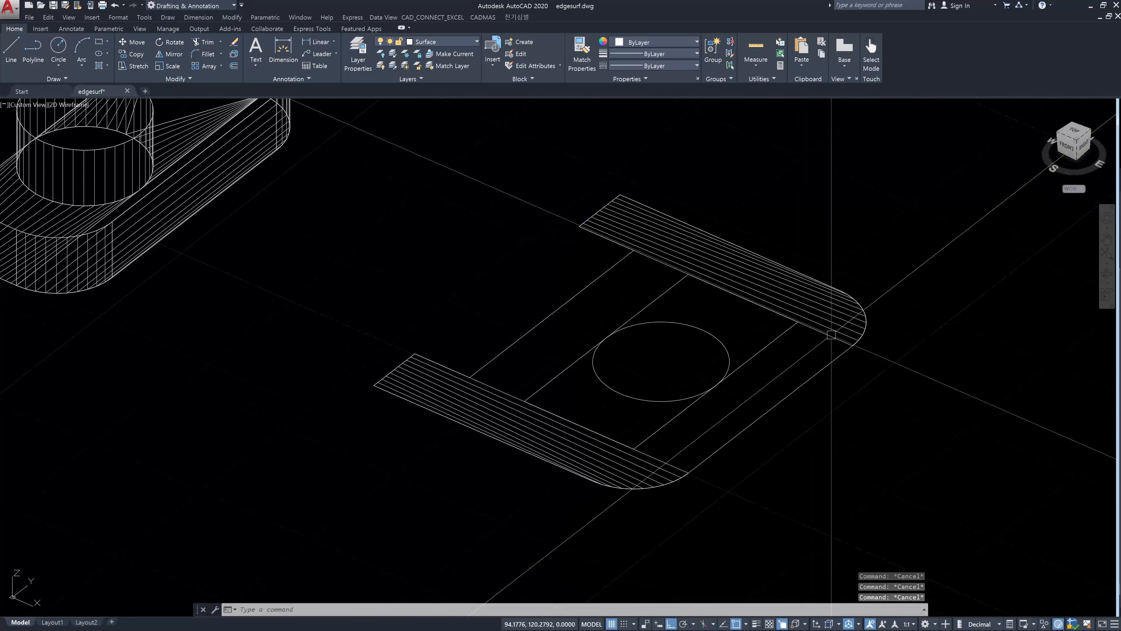
Move both arm ruled surfaces 50 units along the positive X direction, clear of the base outline
type("m")
key("Return")
left_click(825, 301)
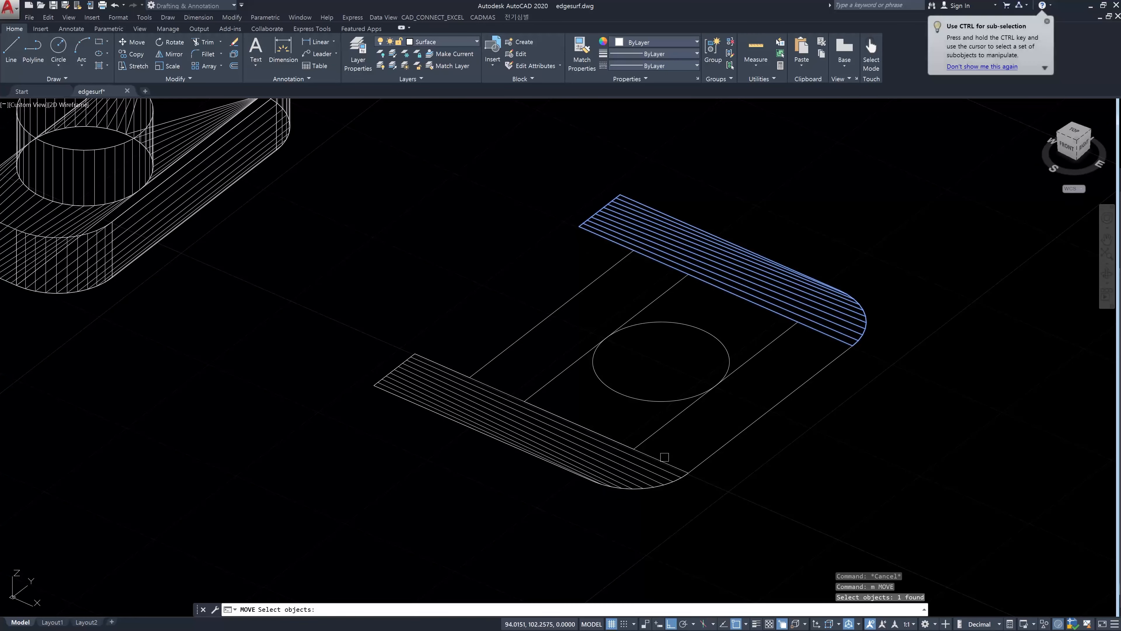
left_click(645, 467)
key("Return")
left_click(485, 223)
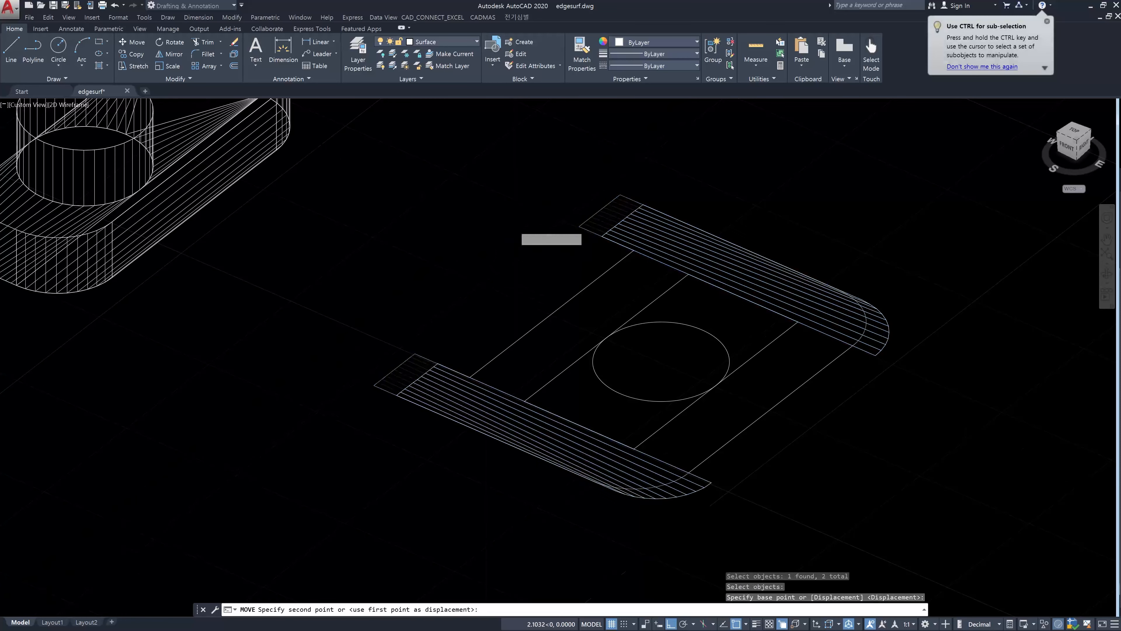
scroll(525, 230, "down", 4)
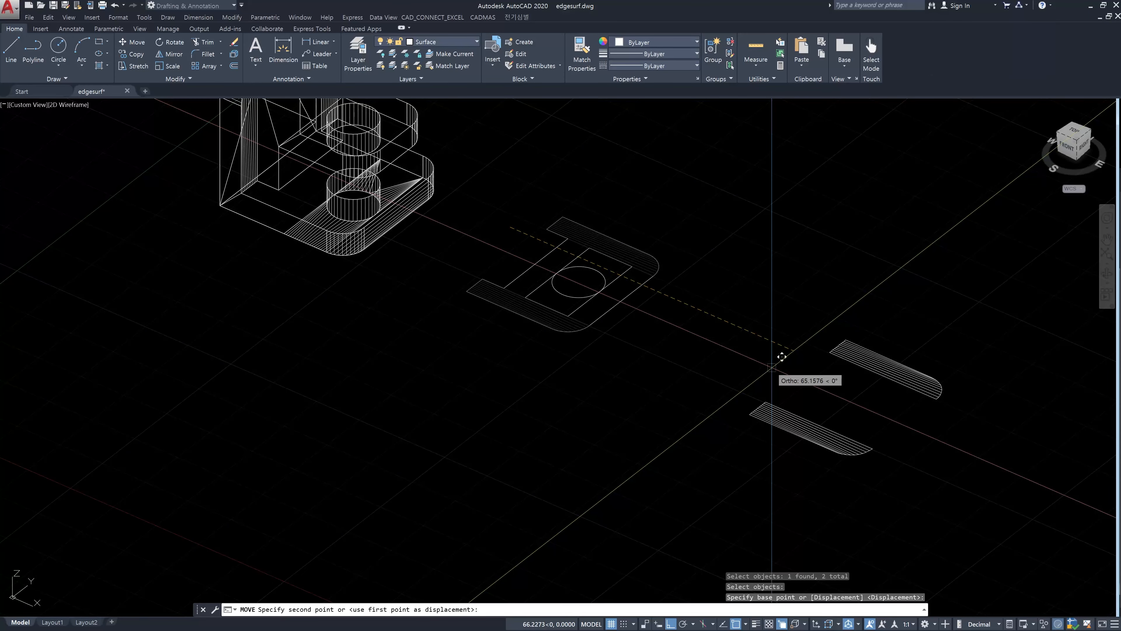
type("50")
key("Return")
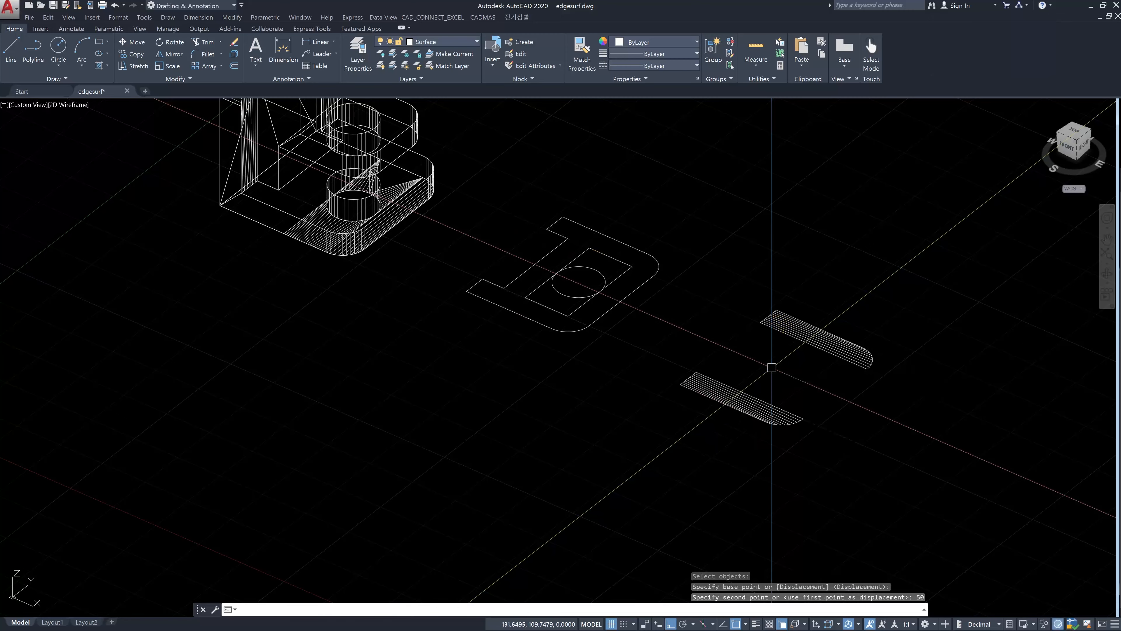
Create a four-point 3D face over the strip between the notch's inner edge and the adjacent dividing line
middle_click_drag(592, 336, 616, 382)
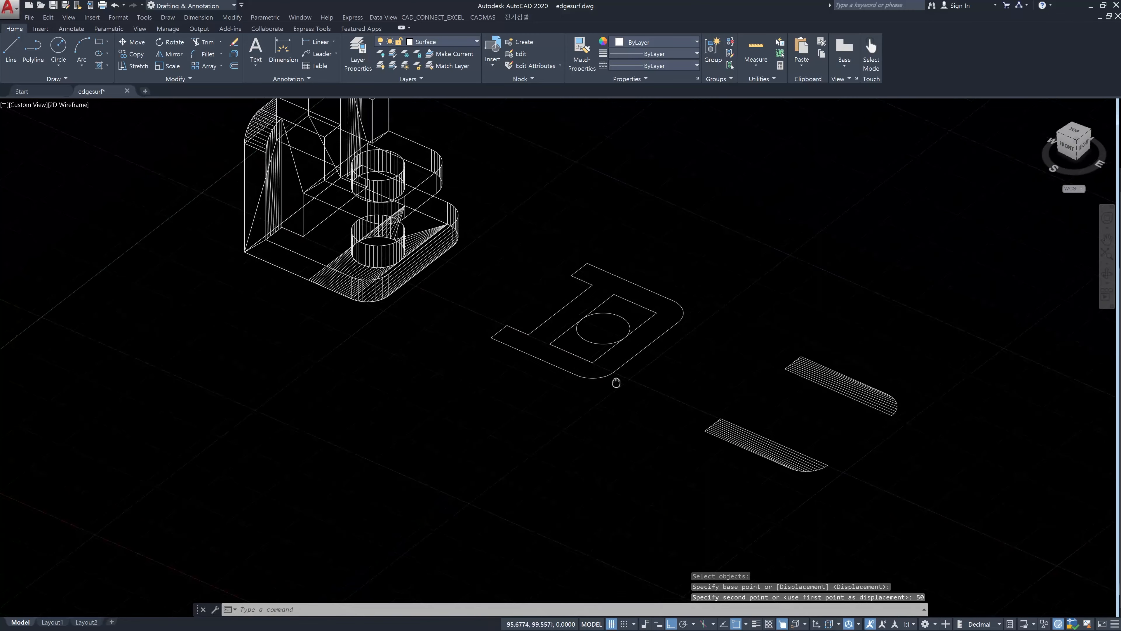
scroll(592, 327, "up", 4)
scroll(614, 279, "up", 1)
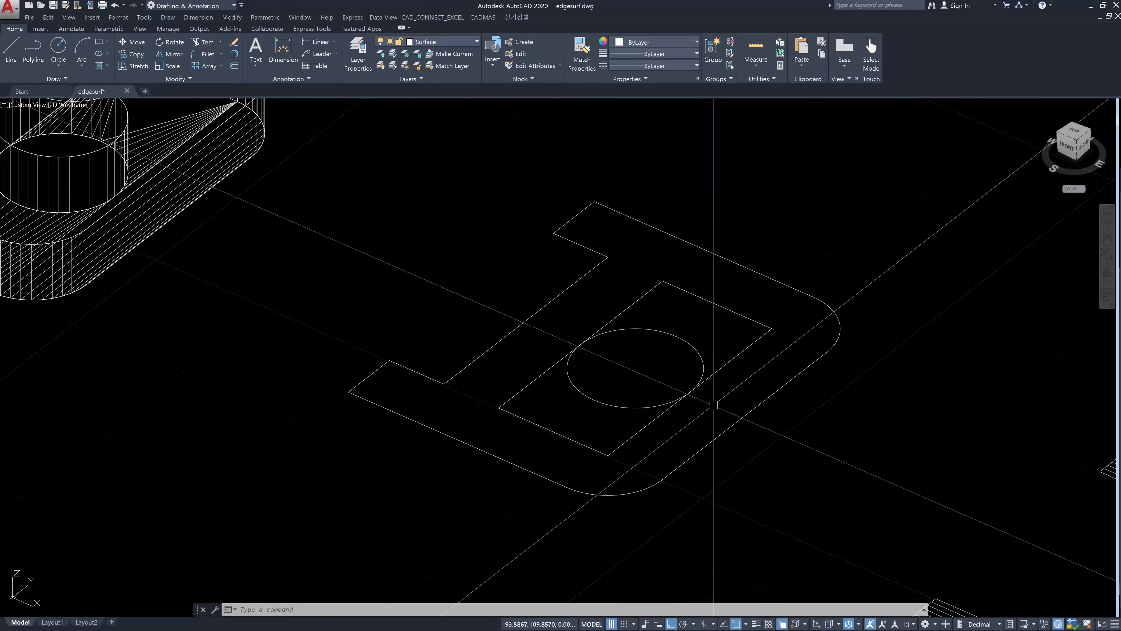
key("Escape")
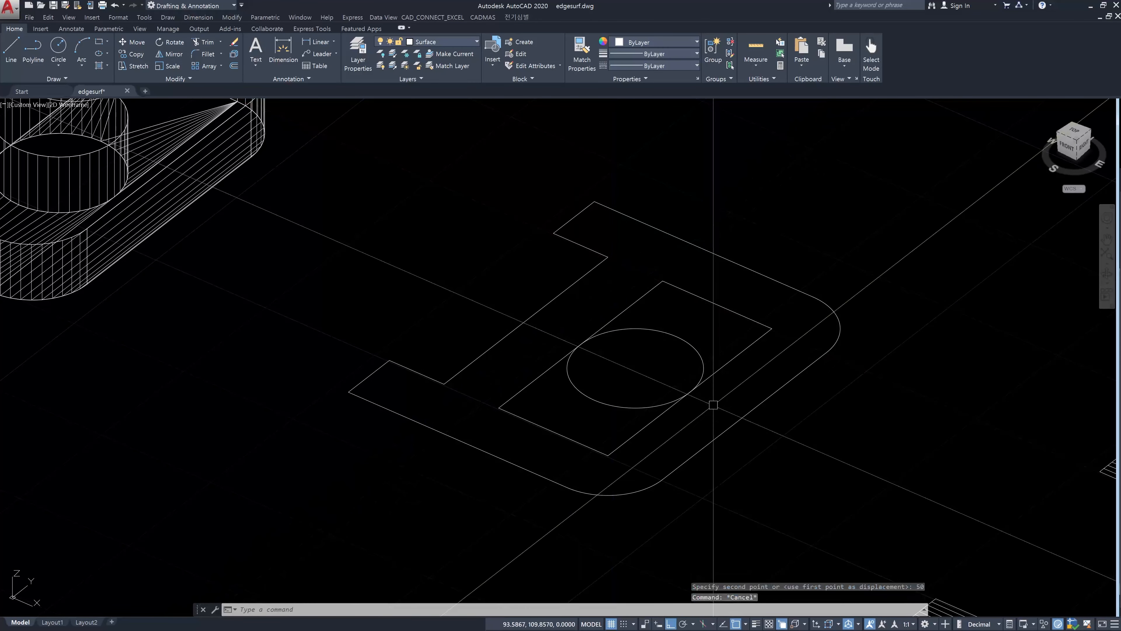
key("Escape")
key("Escape")
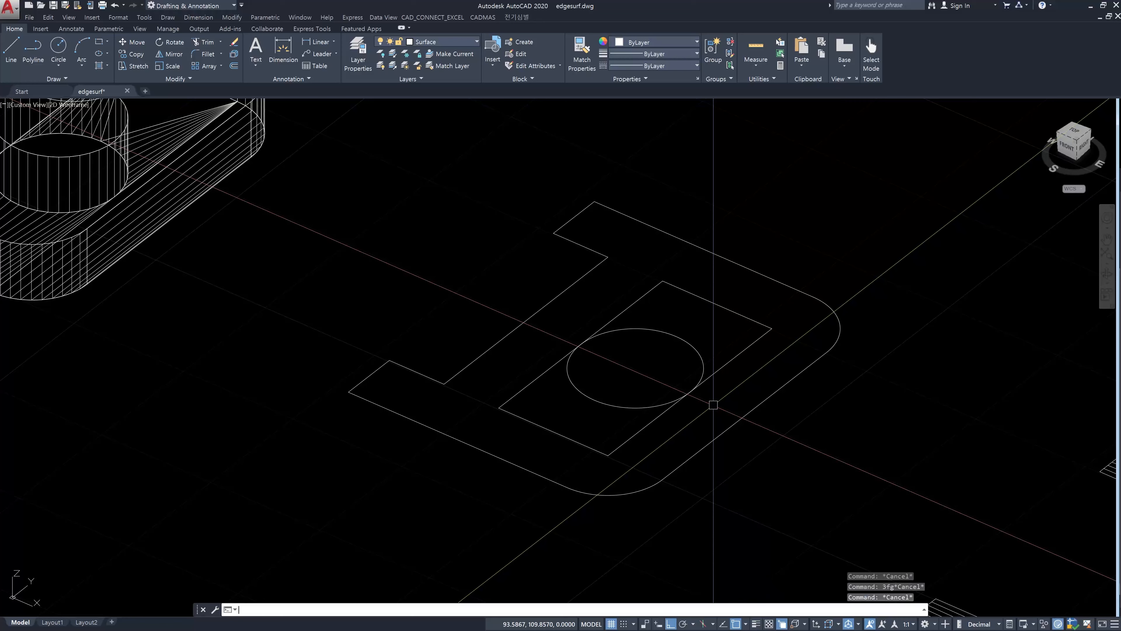
type("3f")
key("Return")
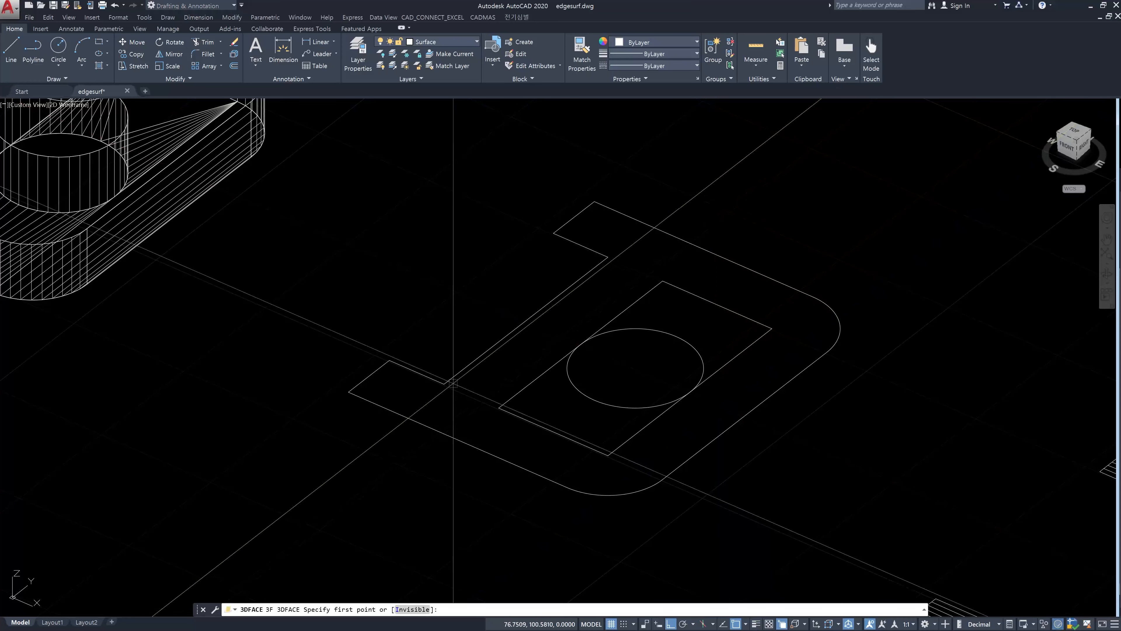
left_click(444, 383)
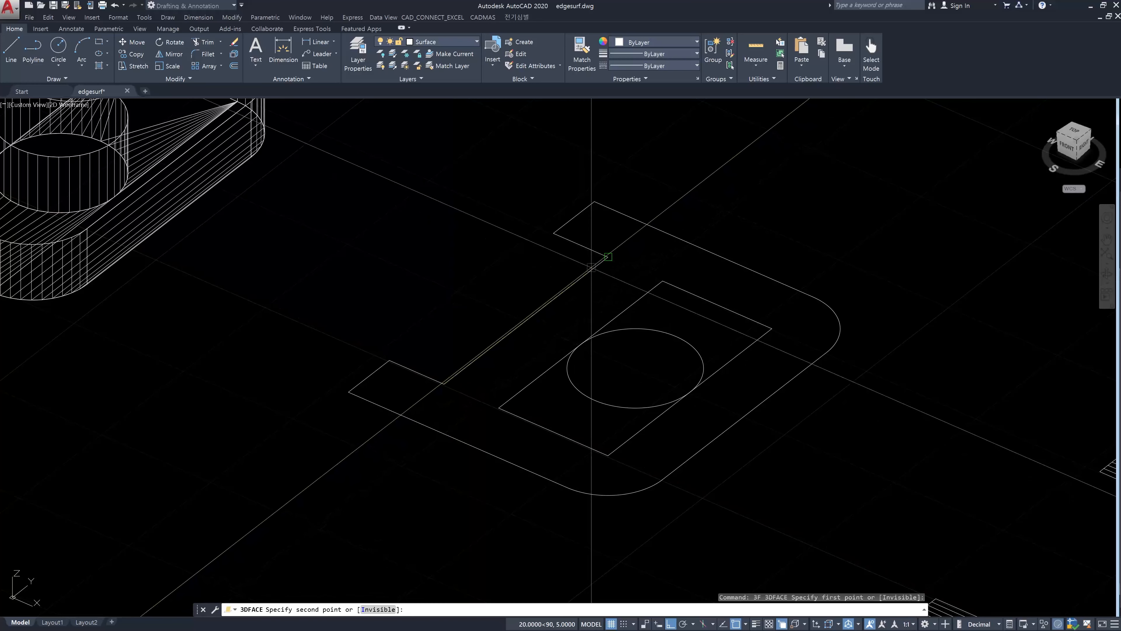
left_click(608, 258)
left_click(662, 281)
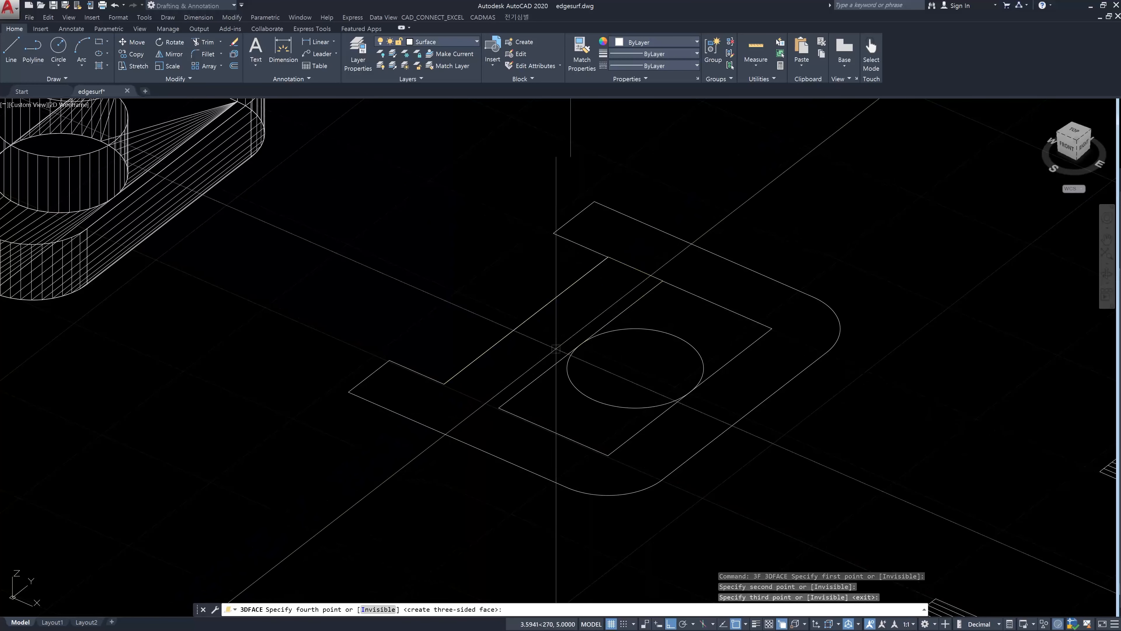
left_click(510, 396)
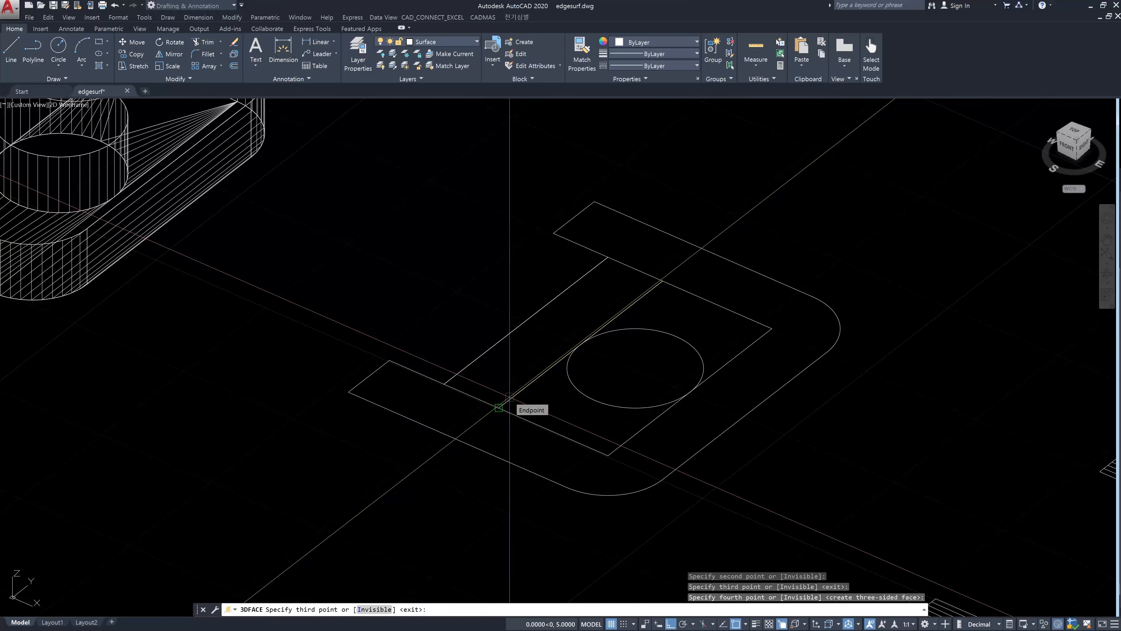
key("Return")
Create a four-point 3D face over the strip between the other dividing line and the straight outer edge joining the rounded corners
key("Return")
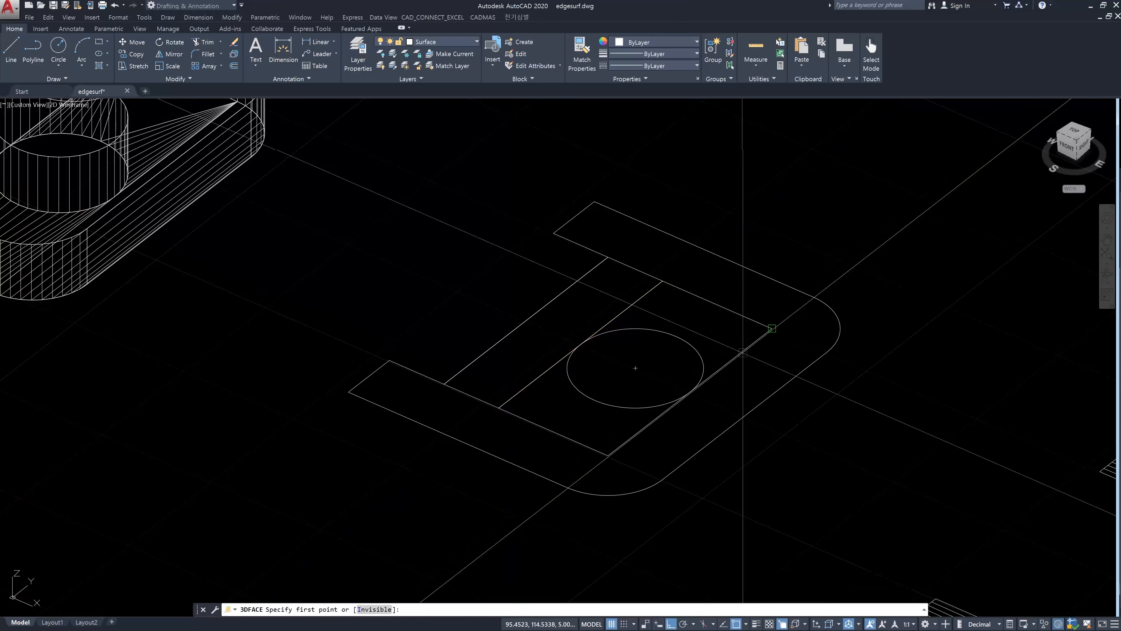
left_click(772, 328)
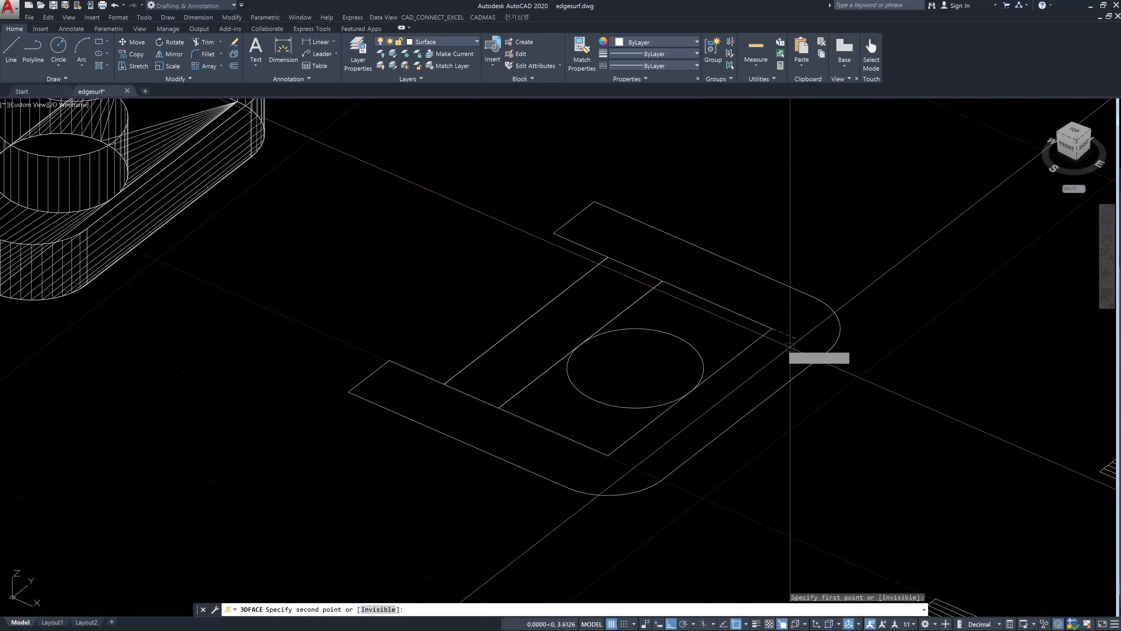
left_click(822, 353)
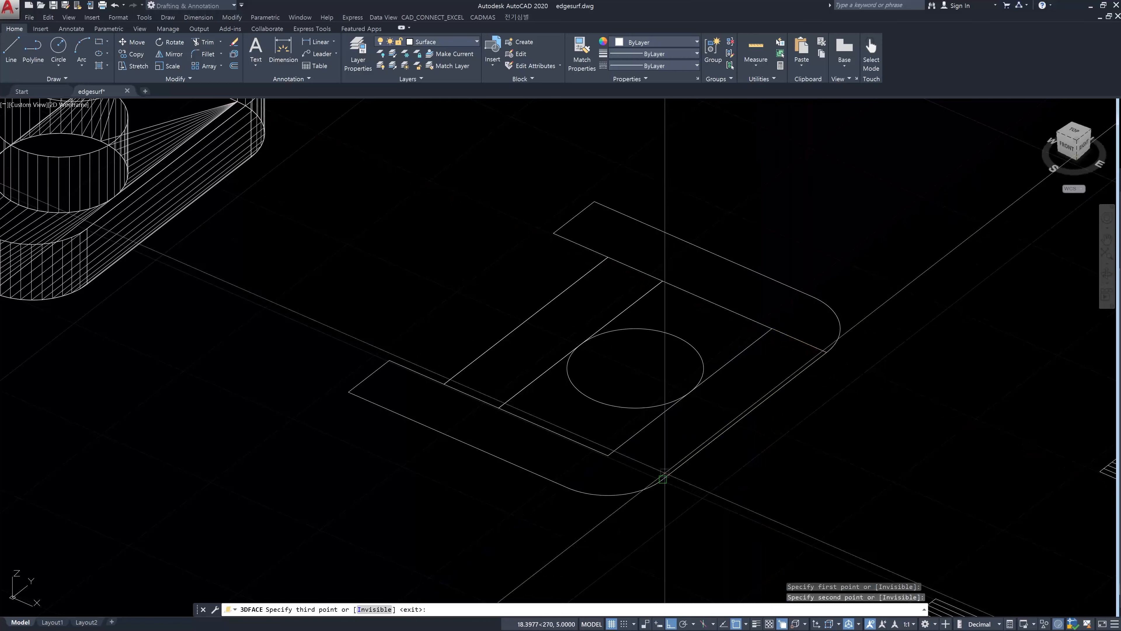
left_click(608, 455)
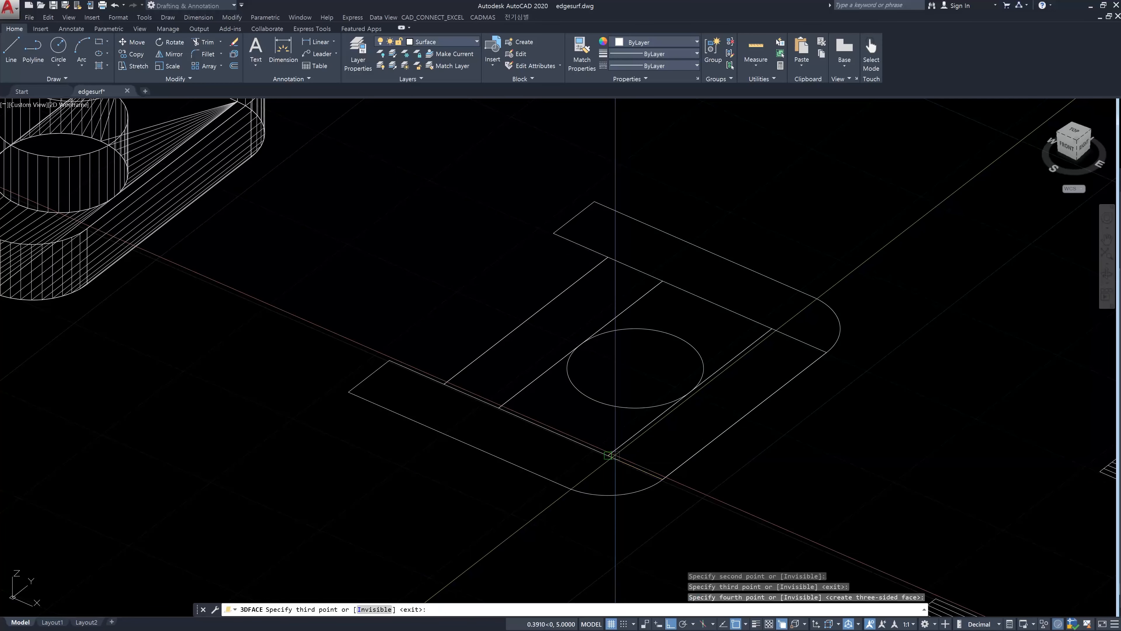
key("Return")
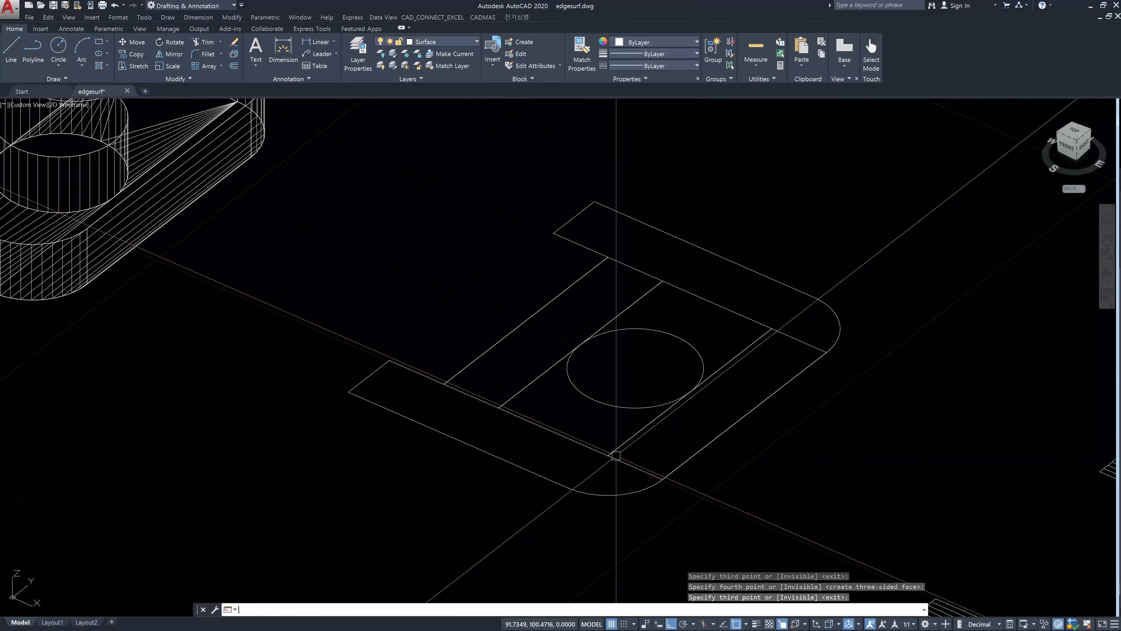
key("Escape")
Set the SURFTAB1 mesh density to 20
scroll(610, 456, "down", 6)
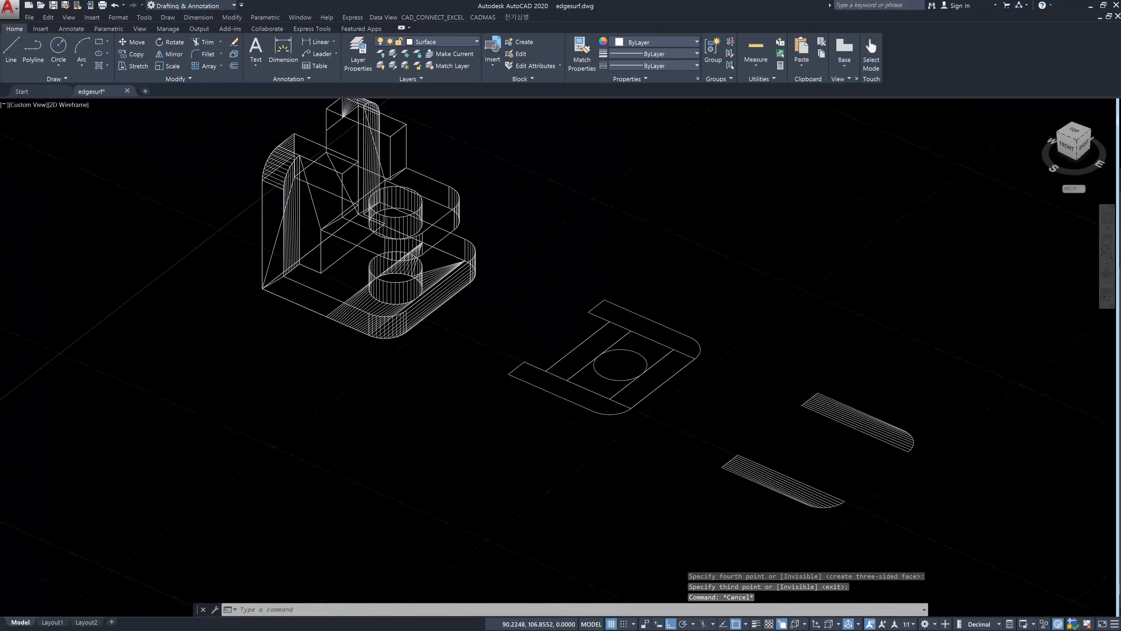
scroll(619, 373, "up", 4)
key("Escape")
key("Escape")
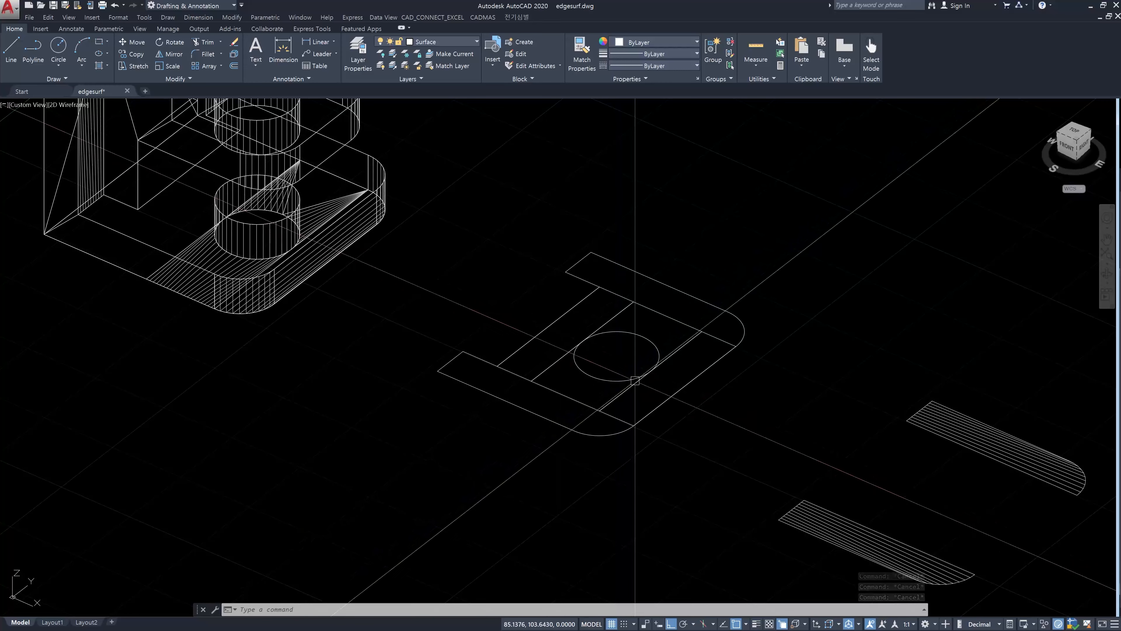
key("Escape")
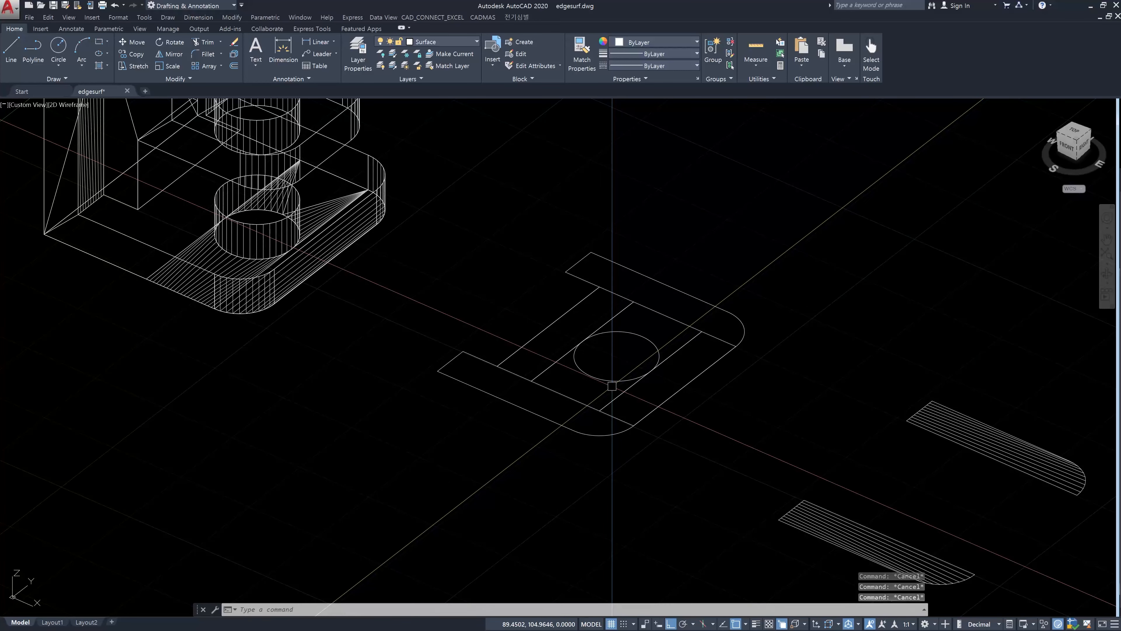
type("surftab1")
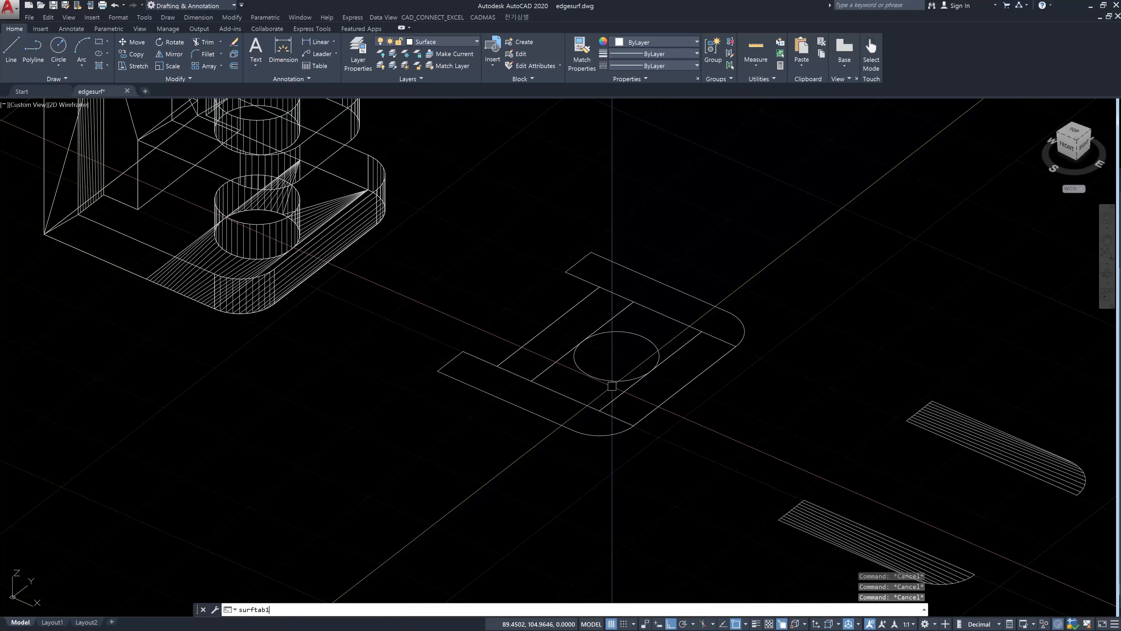
key("Return")
type("20")
key("Return")
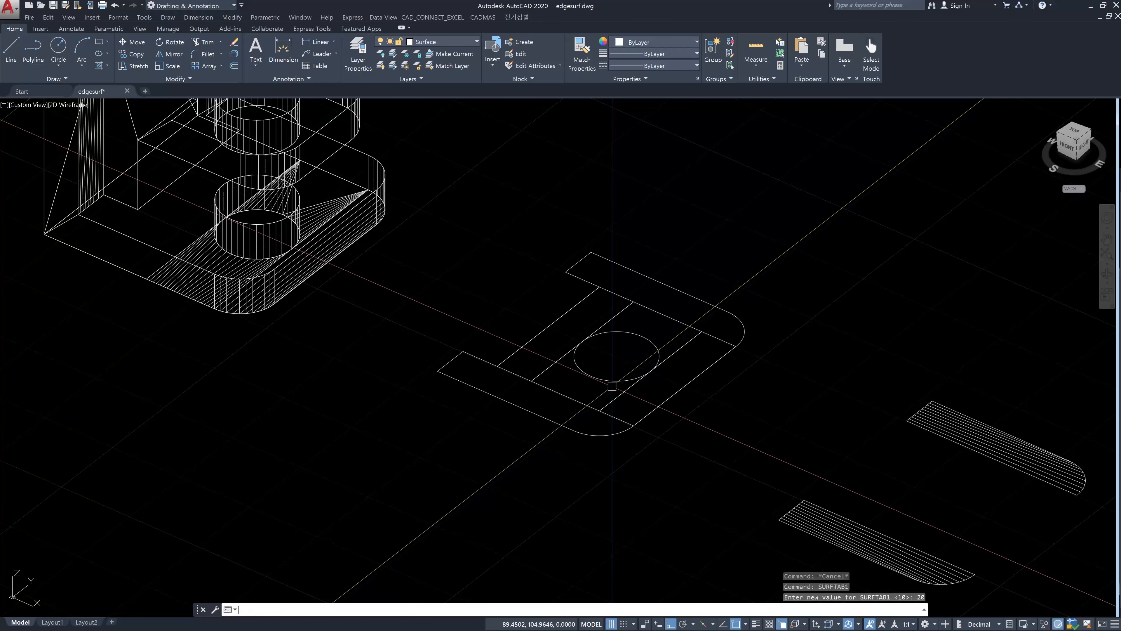
Create a ruled surface between the hole's front half arc and the facing segment along the front arm, between the two dividing lines
type("rulesurf")
key("Return")
scroll(612, 386, "up", 4)
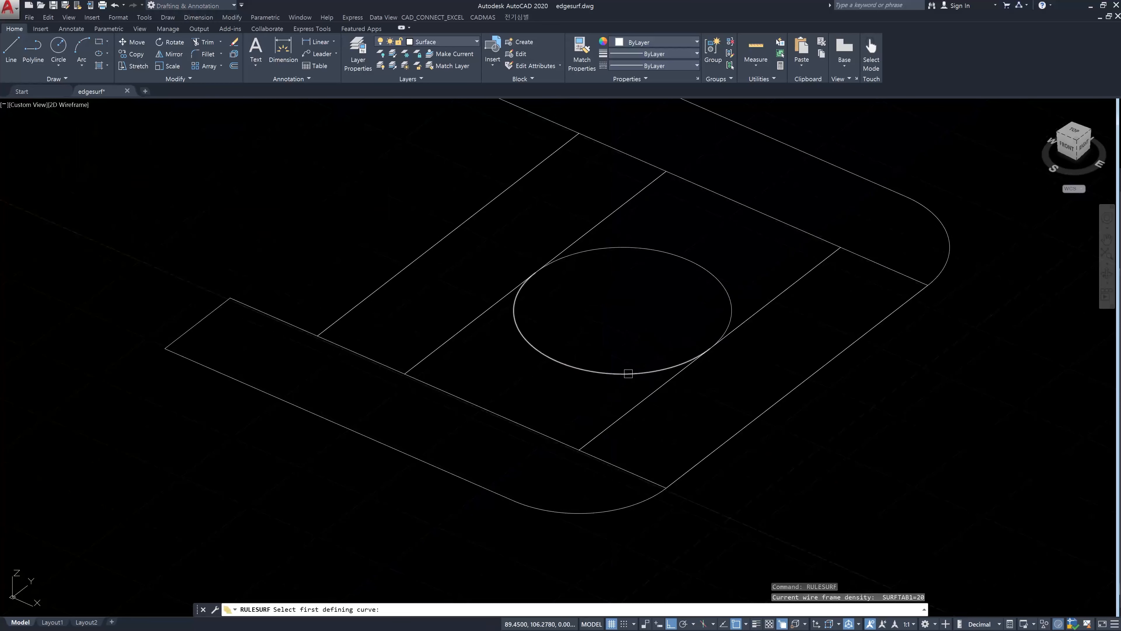
left_click(624, 373)
left_click(554, 442)
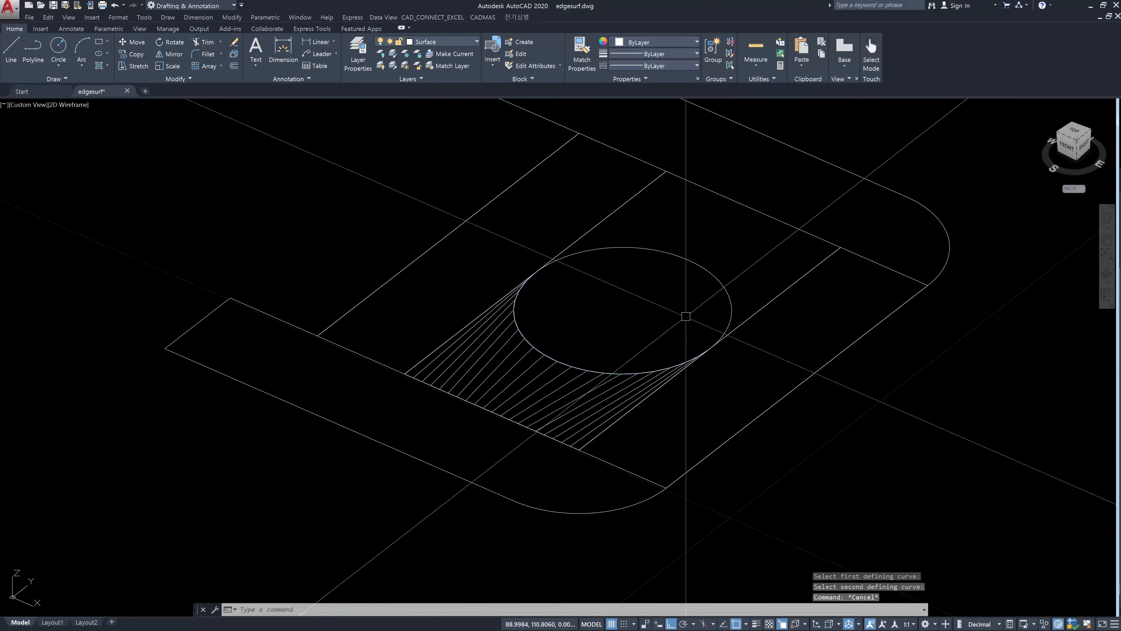
Create a matching ruled surface between the hole's rear half arc and the facing segment along the rear arm
key("Return")
left_click(726, 297)
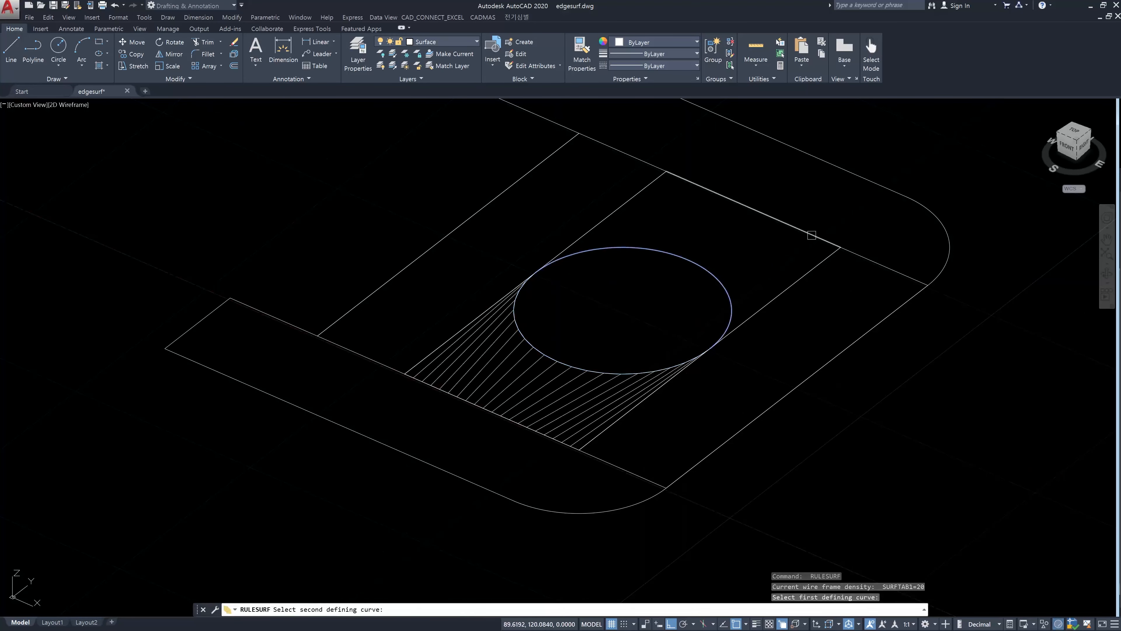
key("Escape")
key("Escape")
scroll(790, 252, "down", 8)
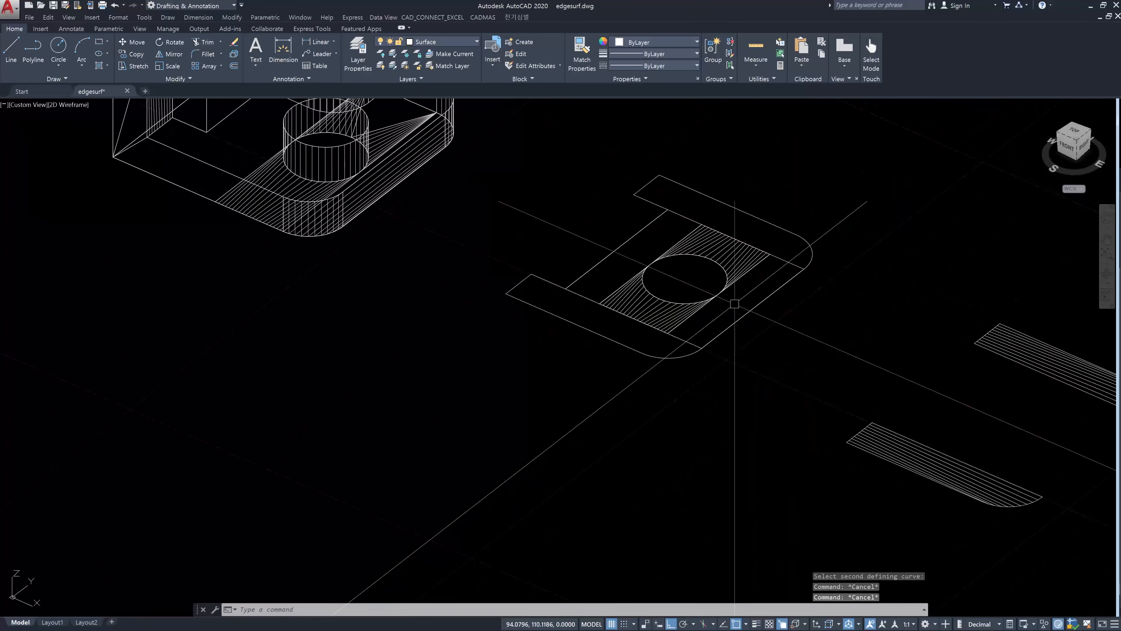
key("Escape")
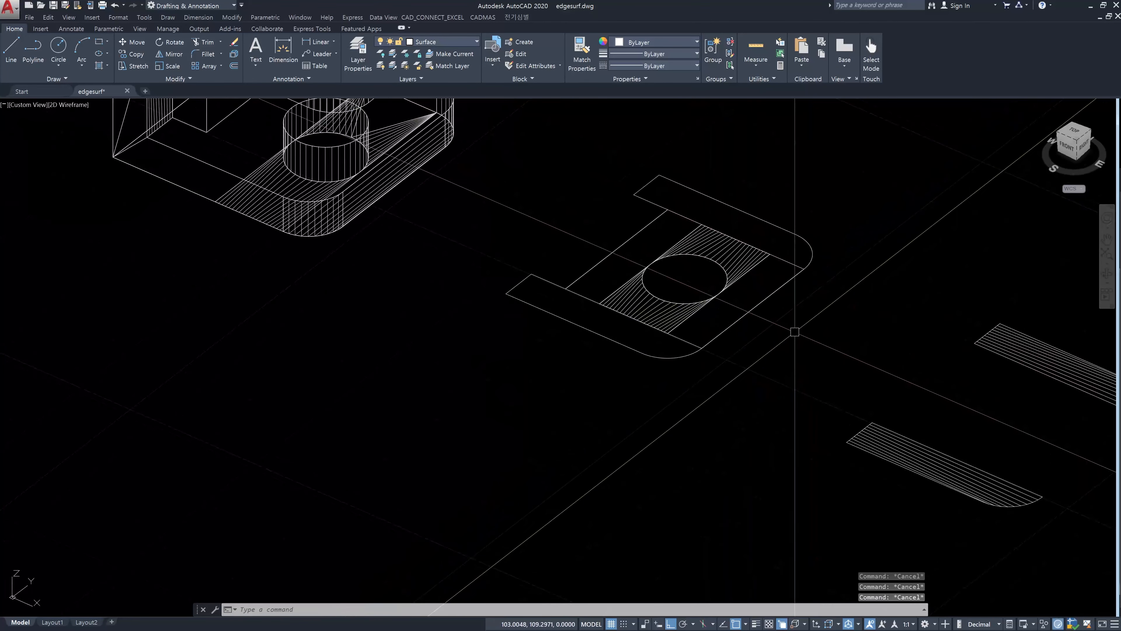
Move both arm ruled surfaces 50 units in the negative X direction, back onto the base outline
type("m")
key("Return")
left_click(873, 415)
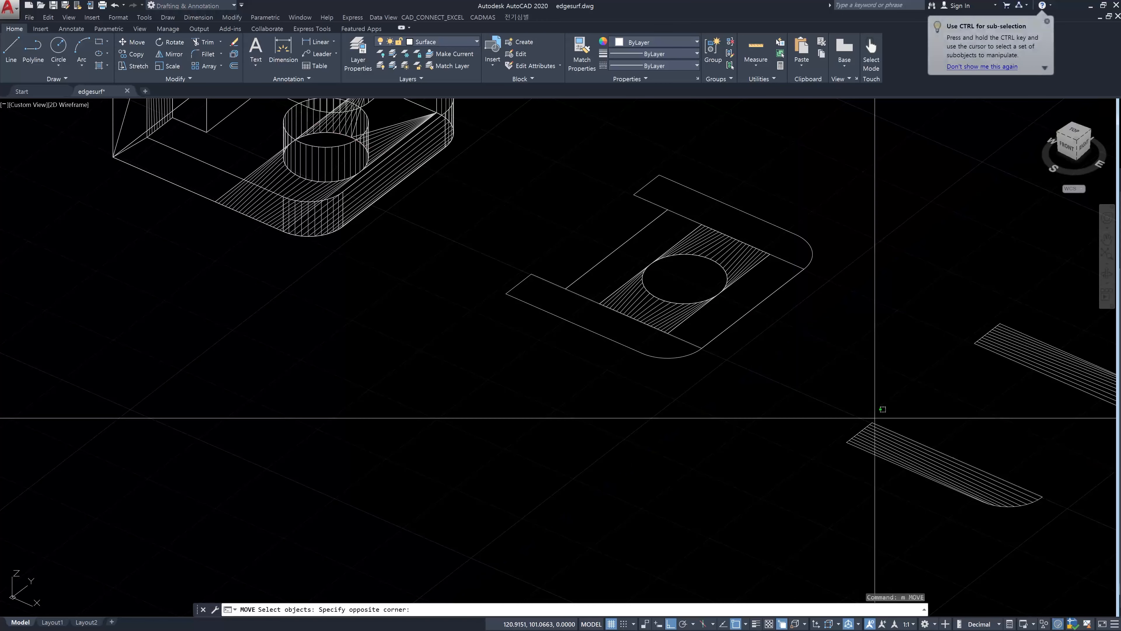
left_click(877, 431)
left_click(987, 342)
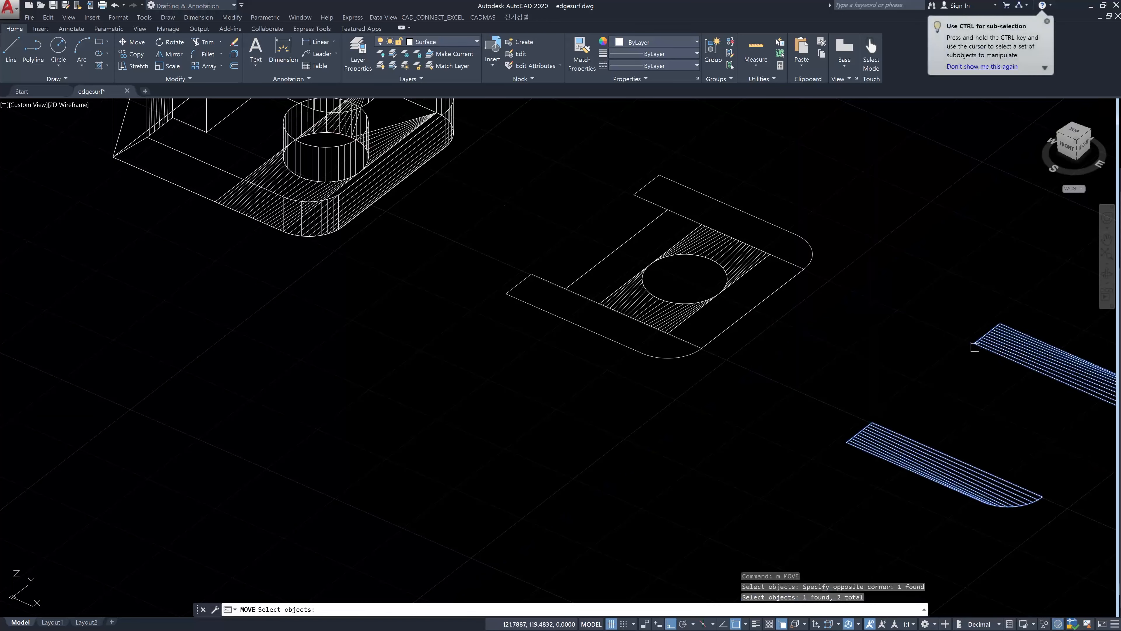
key("Return")
left_click(961, 382)
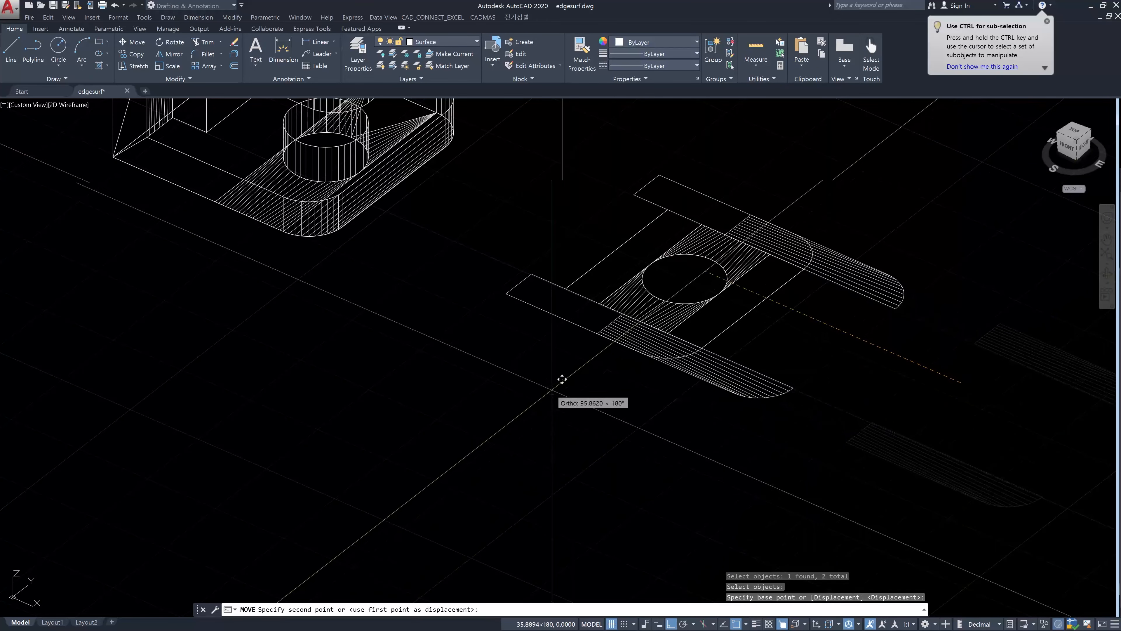
type("5")
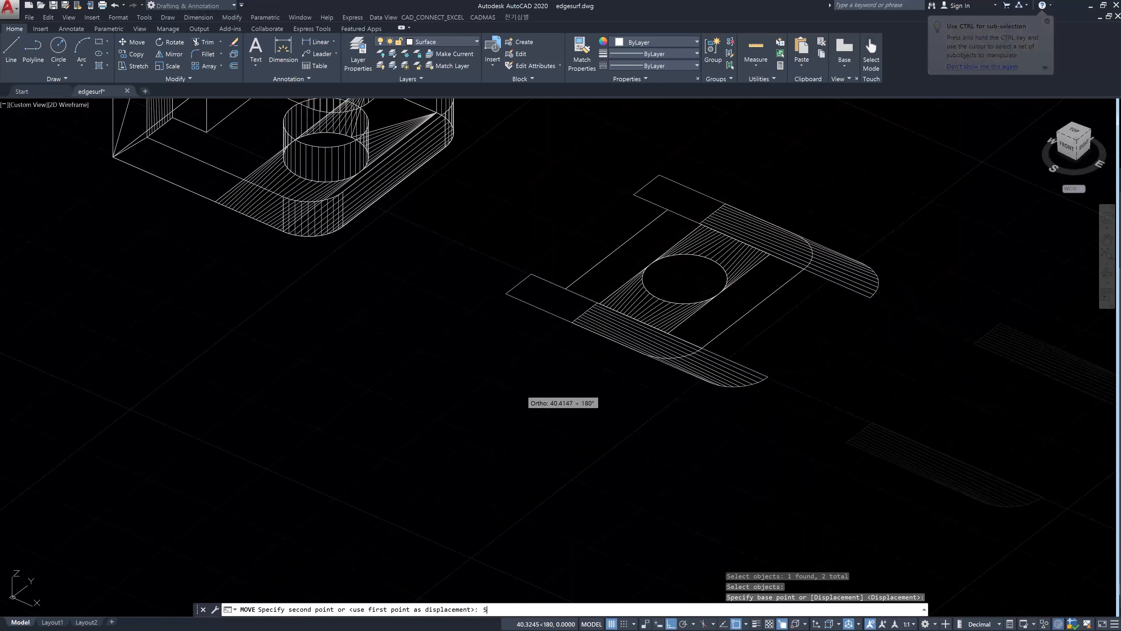
type("0")
key("Return")
key("Escape")
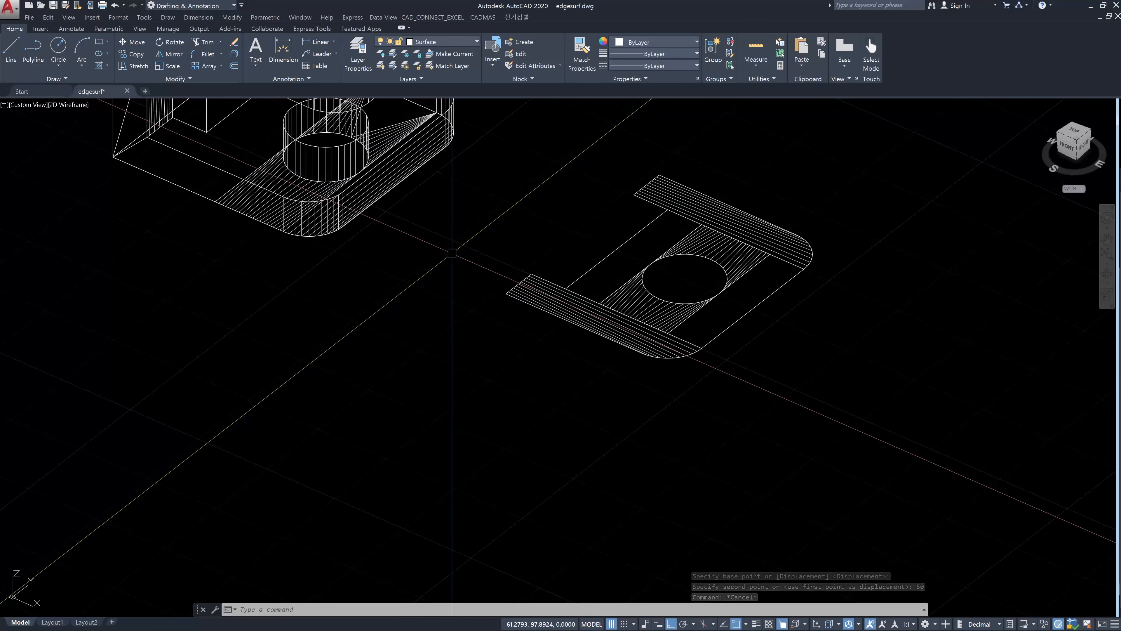
Switch the visual style to Conceptual to examine the shaded coverage of the base outline
type("vs")
key("Return")
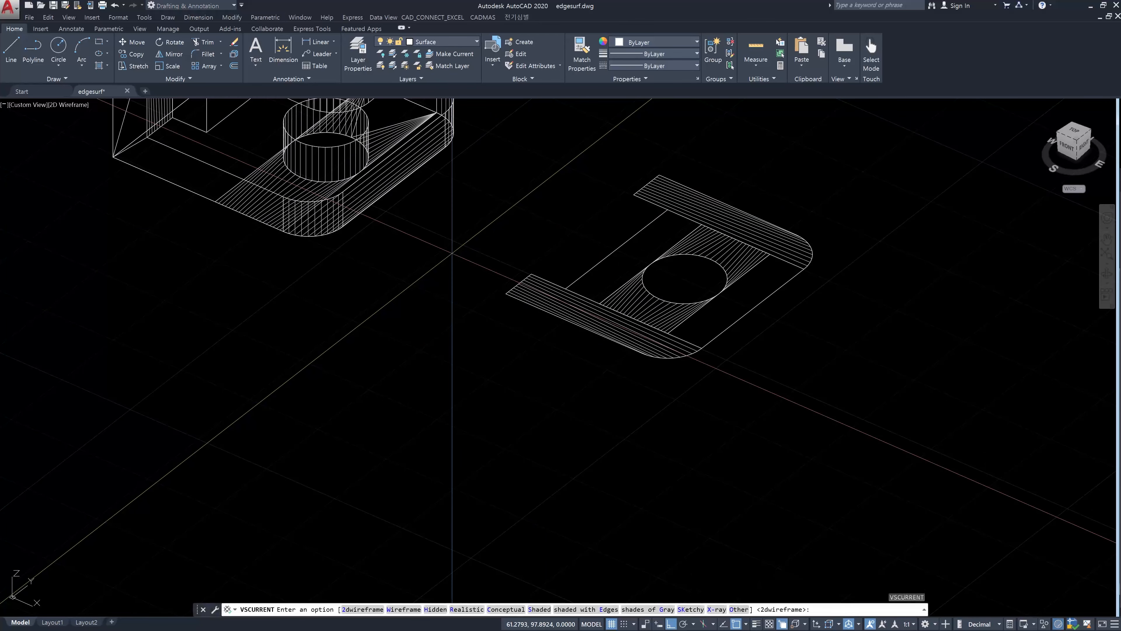
type("c")
key("Return")
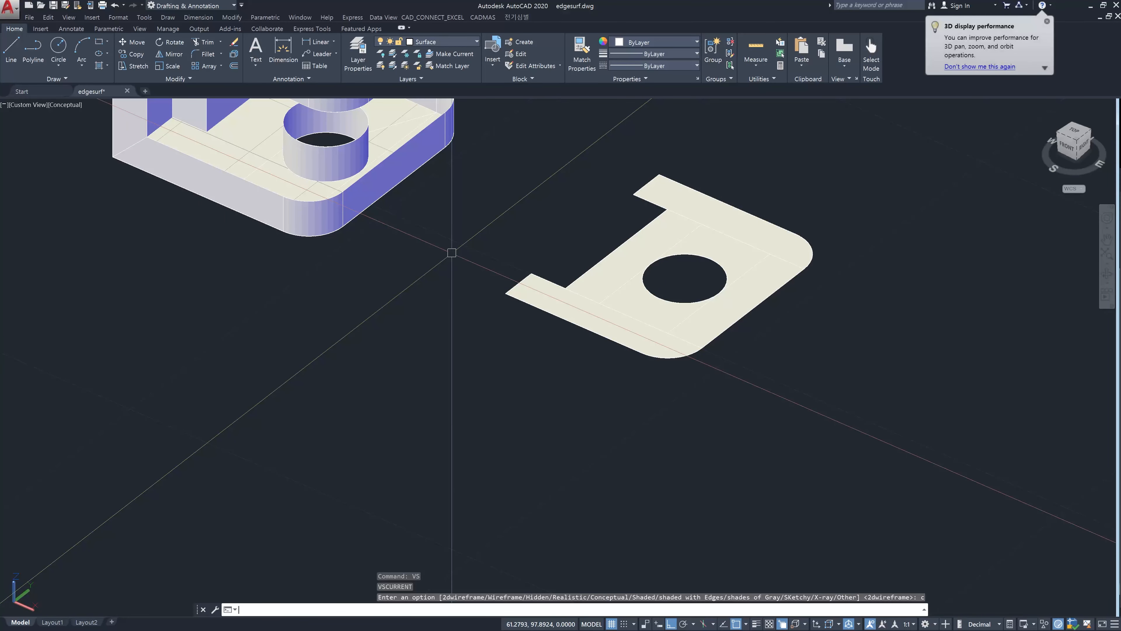
key("Escape")
key("Escape")
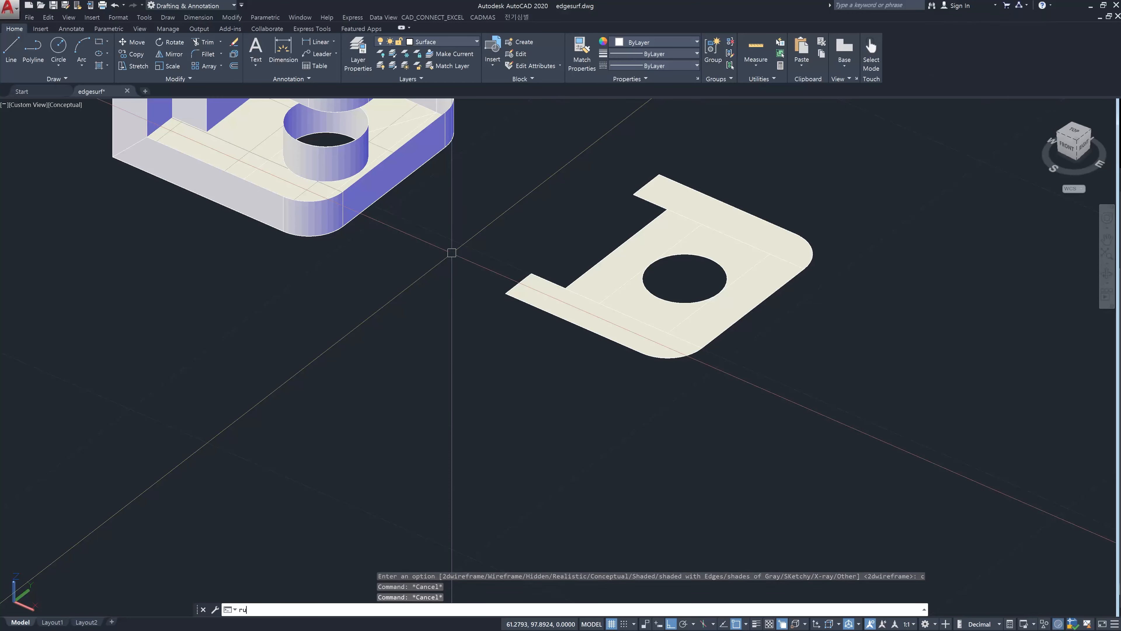
key("Escape")
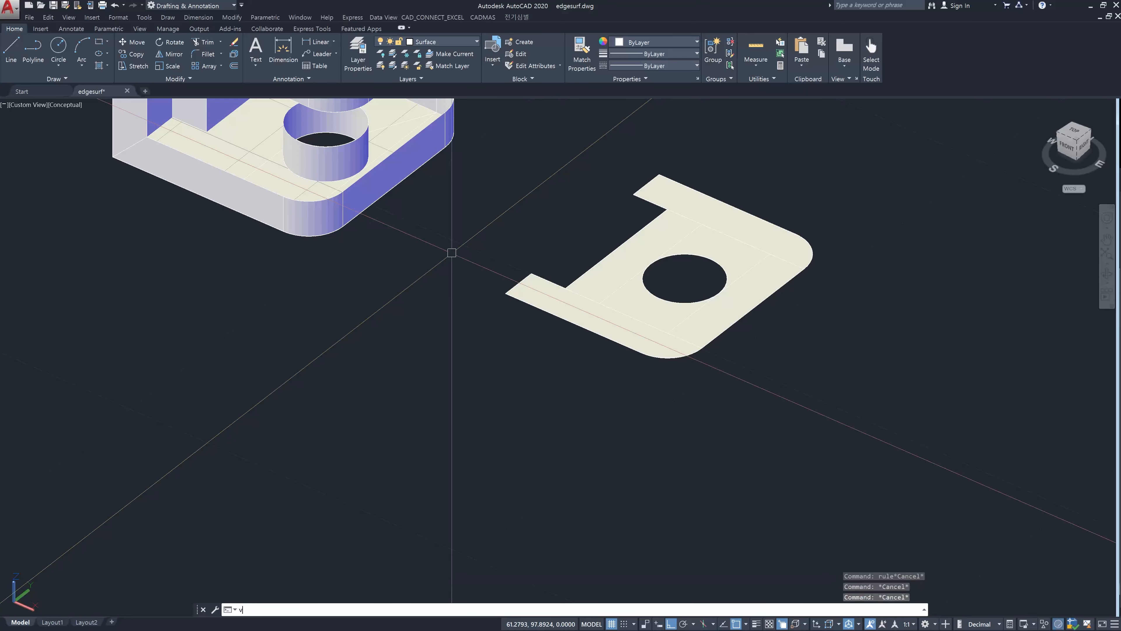
Return the visual style to 2D Wireframe and select surfaces near the front arm and notch to inspect the regions
type("vs")
key("Return")
type("2")
key("Return")
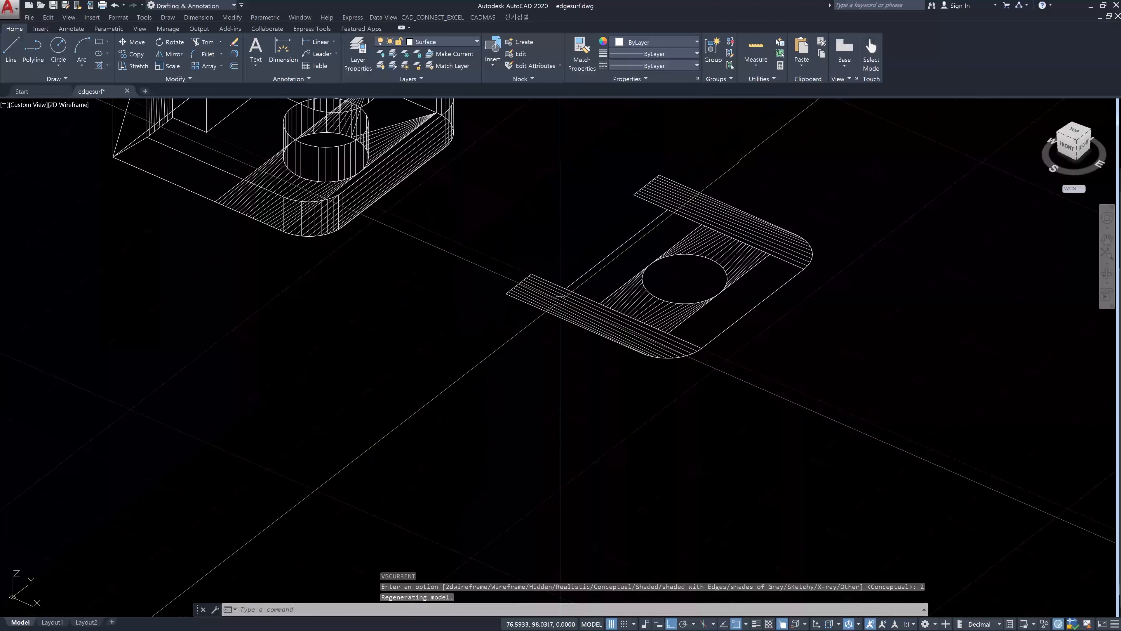
left_click(575, 290)
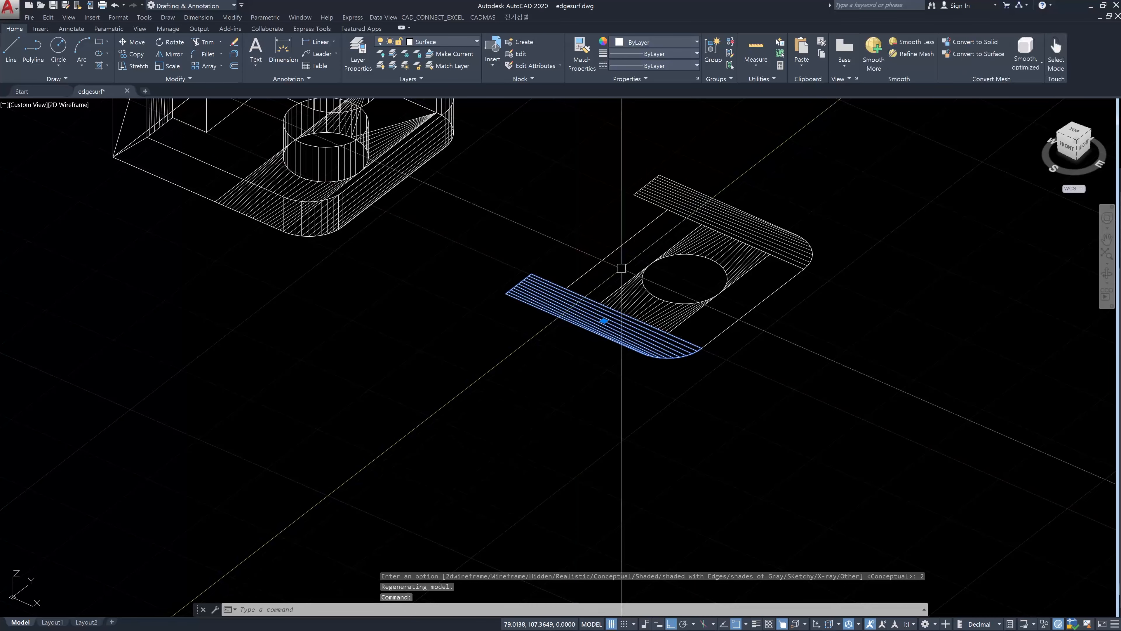
left_click(628, 267)
left_click(608, 296)
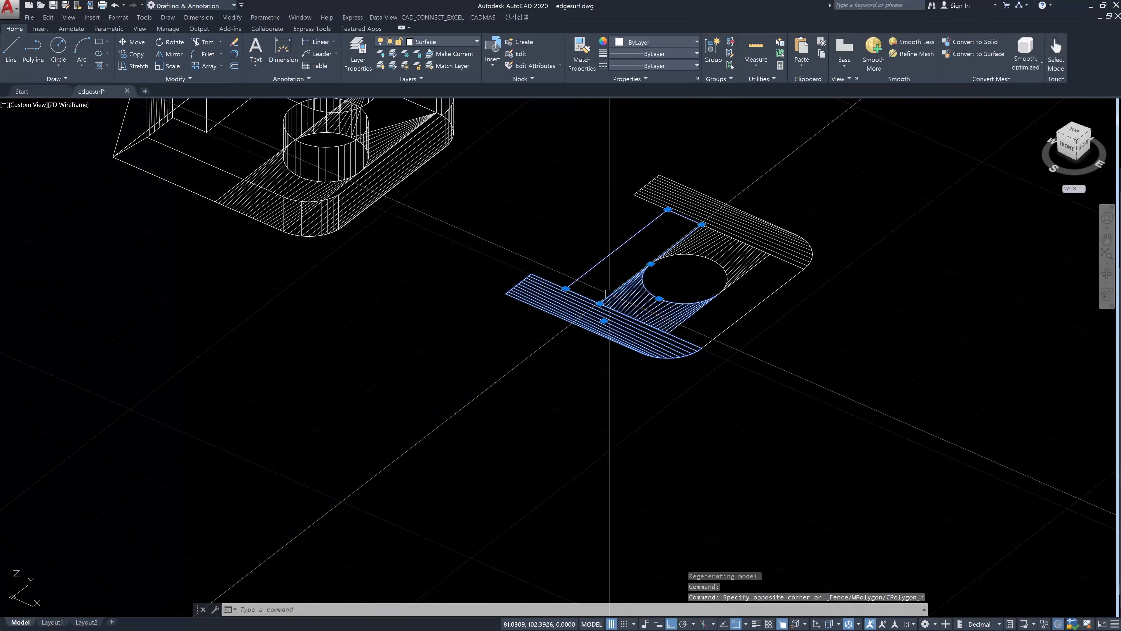
key("Escape")
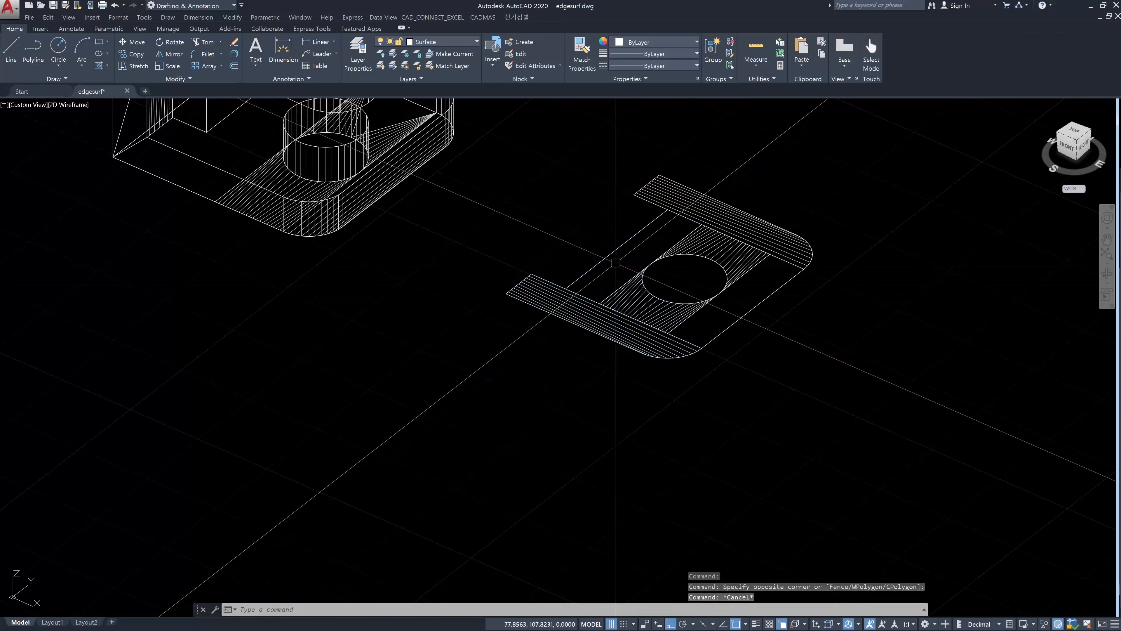
left_click(618, 250)
key("Escape")
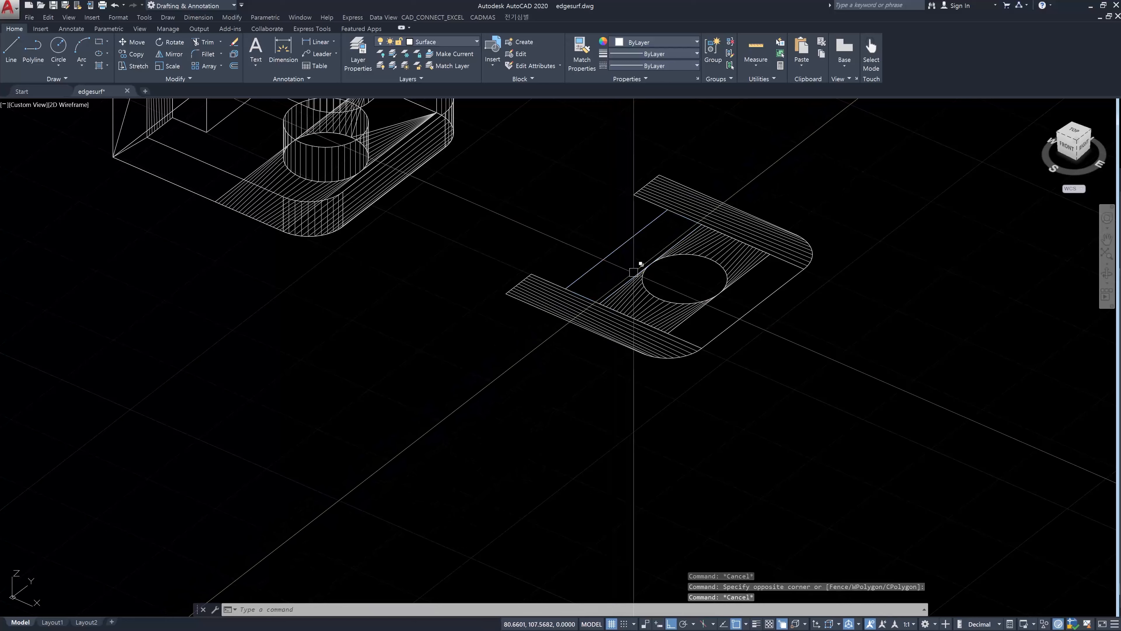
Set the visual style to Conceptual and highlight each ruled surface and 3D face of the base to check them
type("vs")
key("Return")
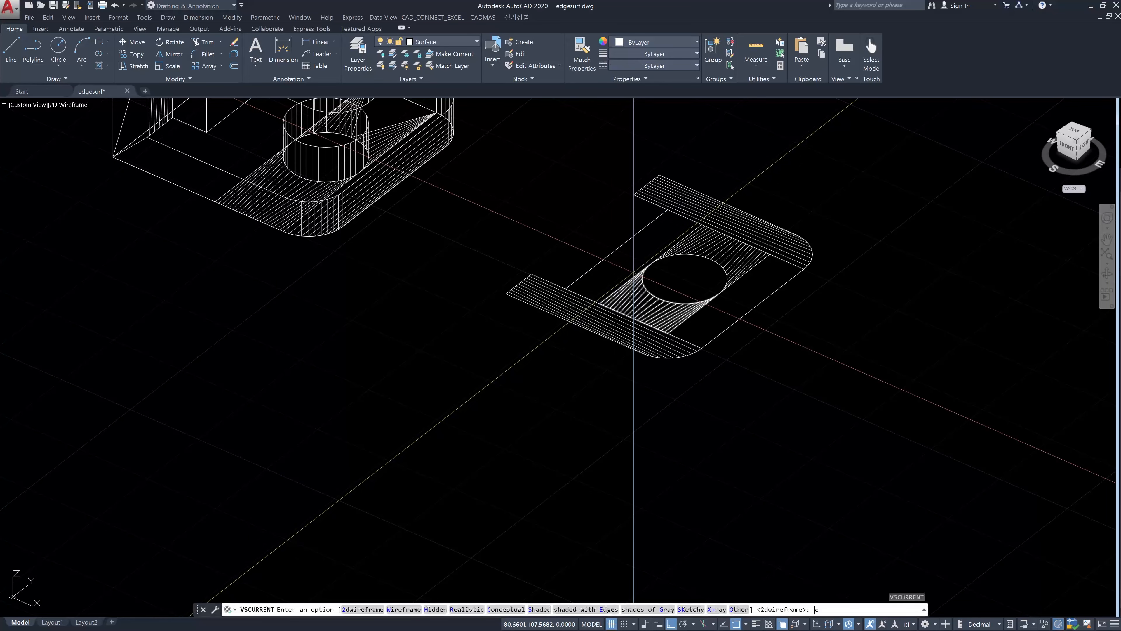
type("c")
key("Return")
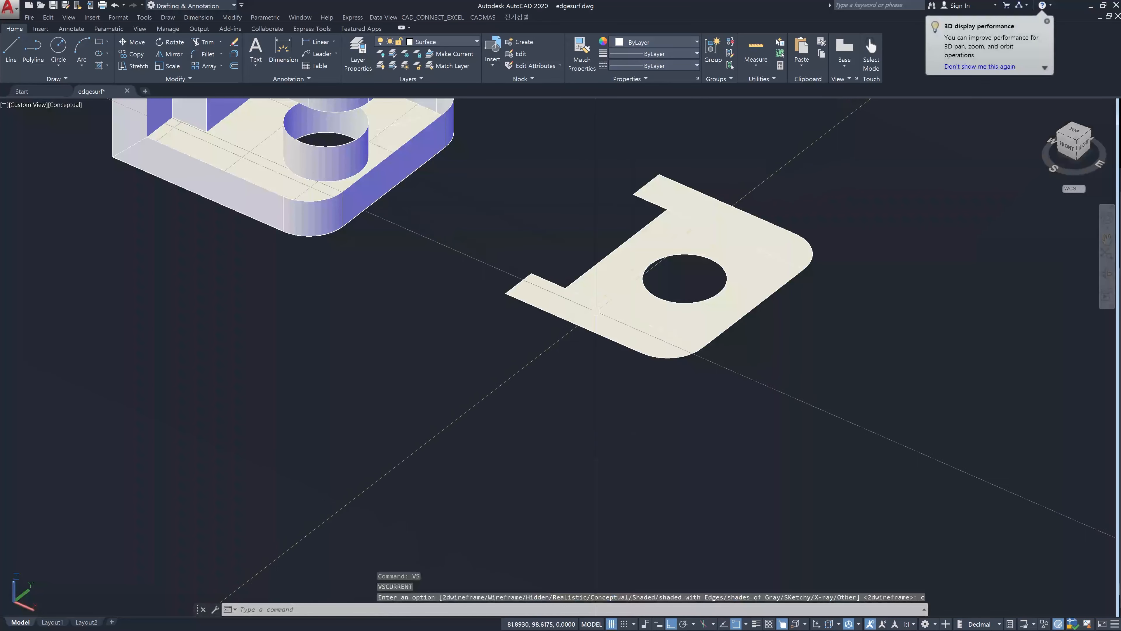
left_click(603, 295)
left_click(635, 254)
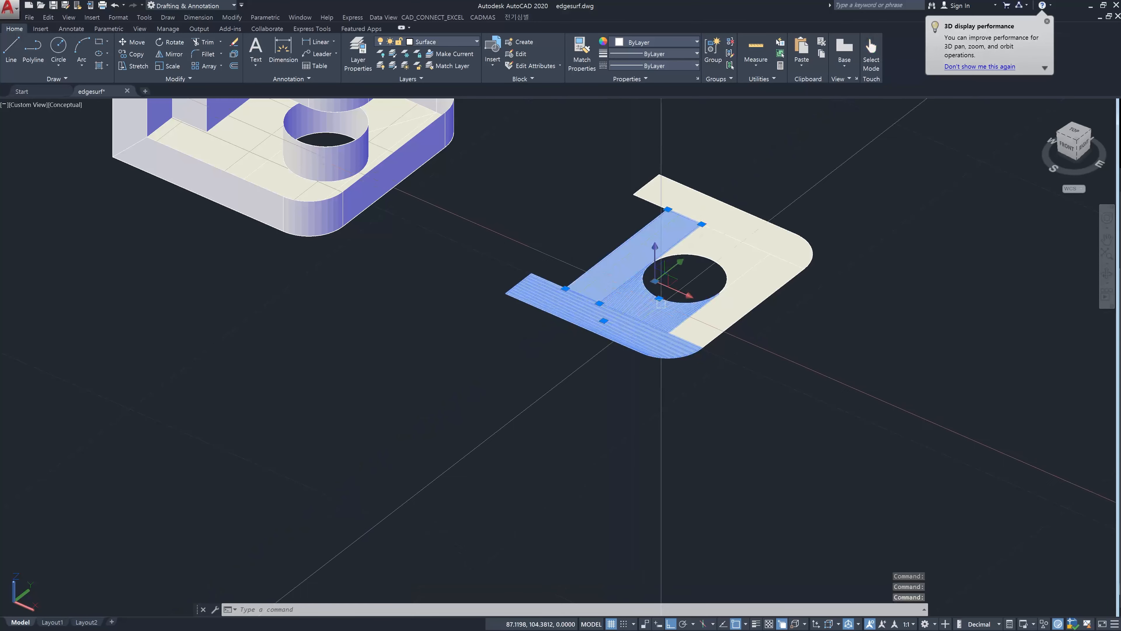
left_click(675, 316)
left_click(727, 239)
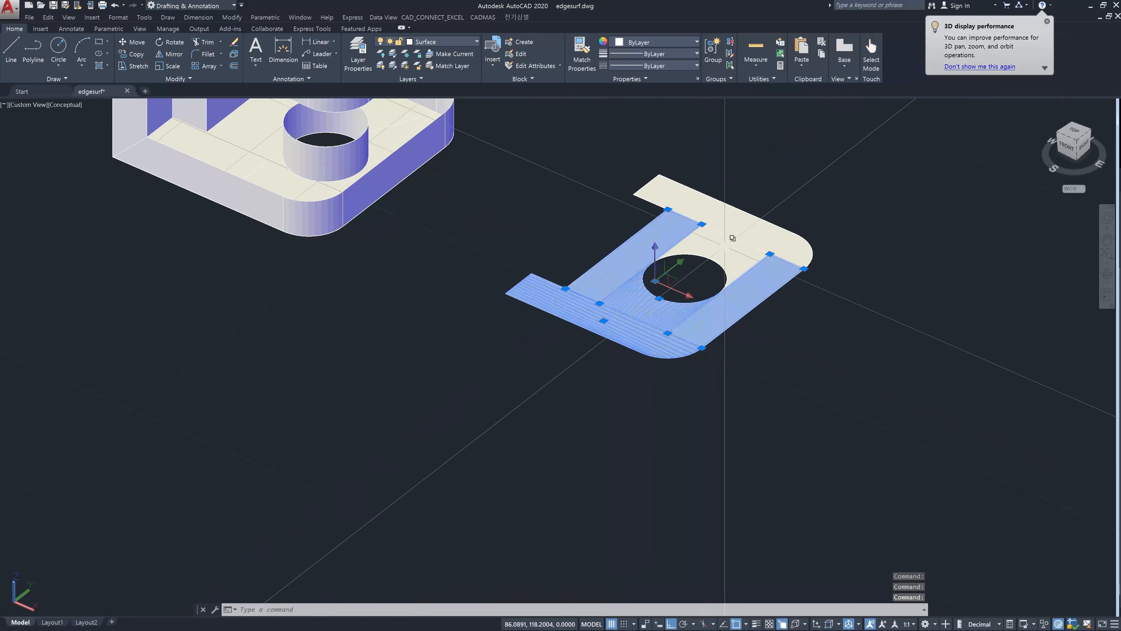
left_click(727, 227)
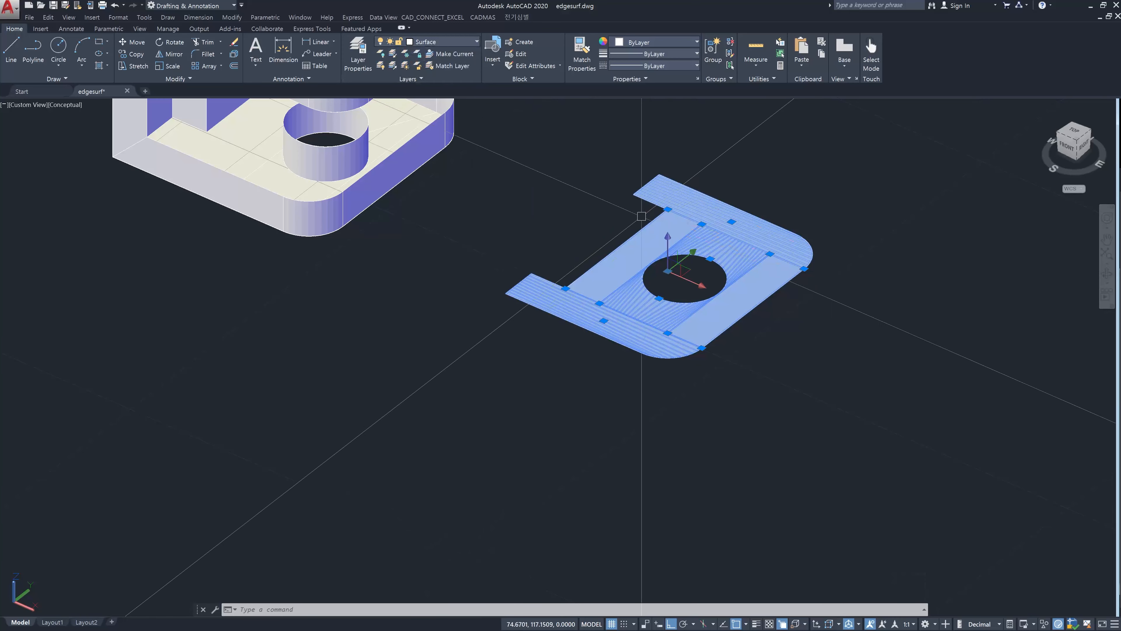
key("Escape")
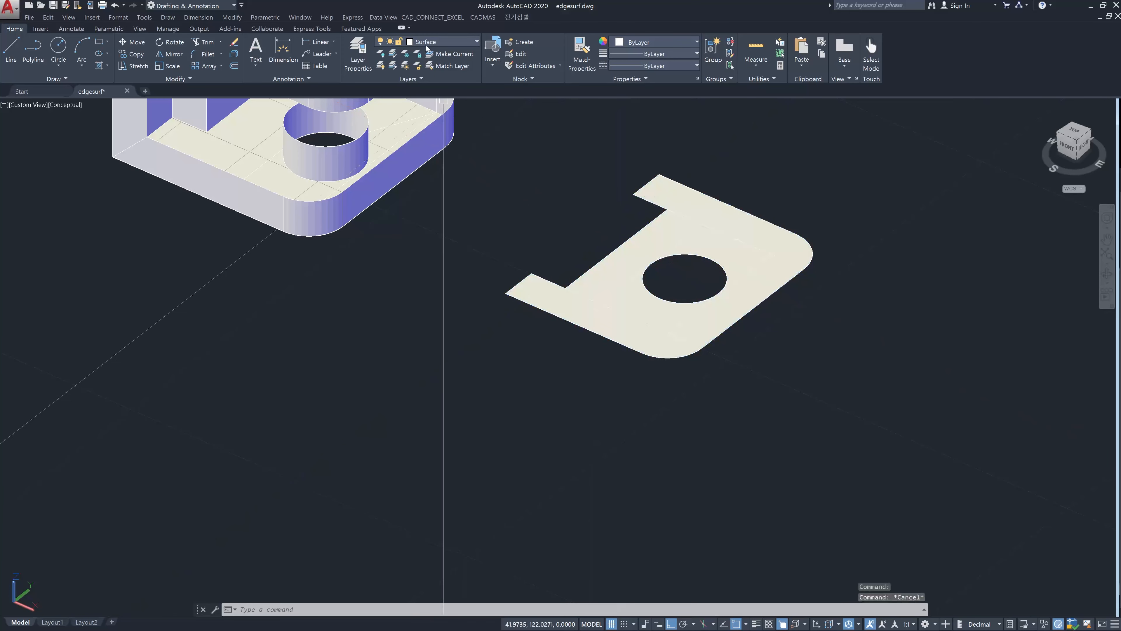
Make layer 0 the current layer
left_click(441, 40)
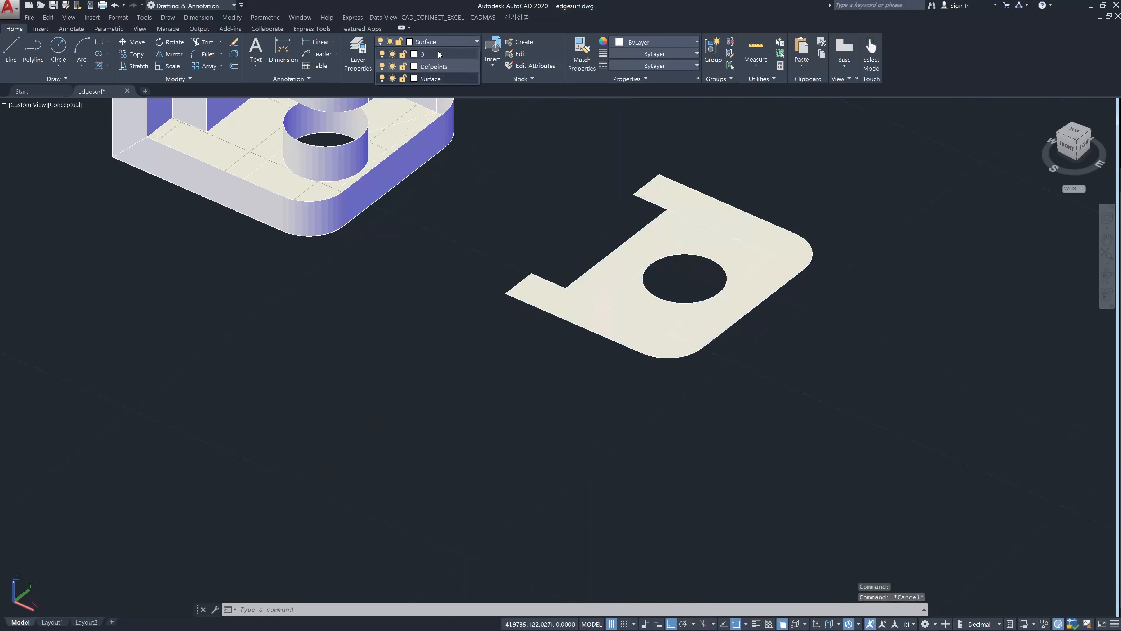
left_click(438, 54)
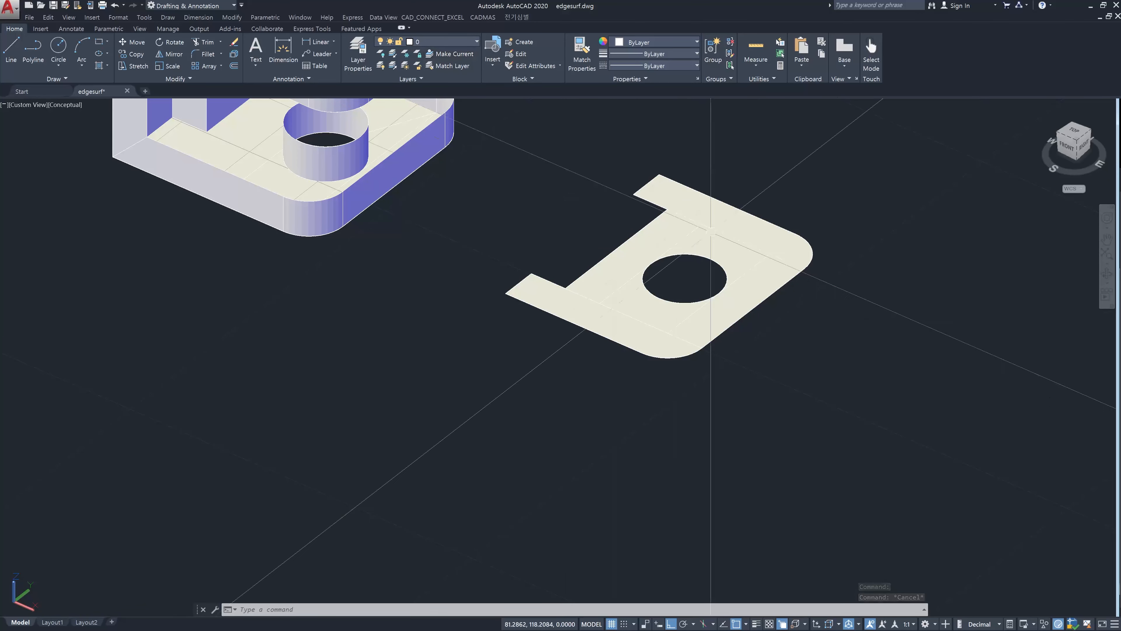
Move all six base surfaces from the front arm's inner end corner to the matching corner on top of the bracket's base
middle_click_drag(731, 241, 727, 349)
type("m")
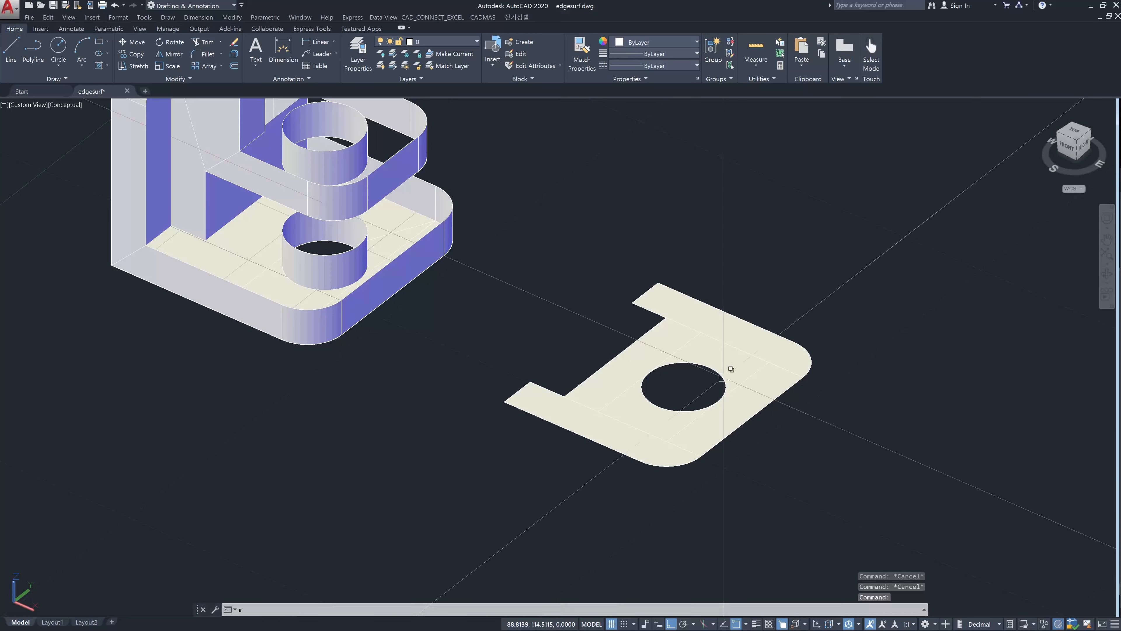
key("Return")
left_click(688, 311)
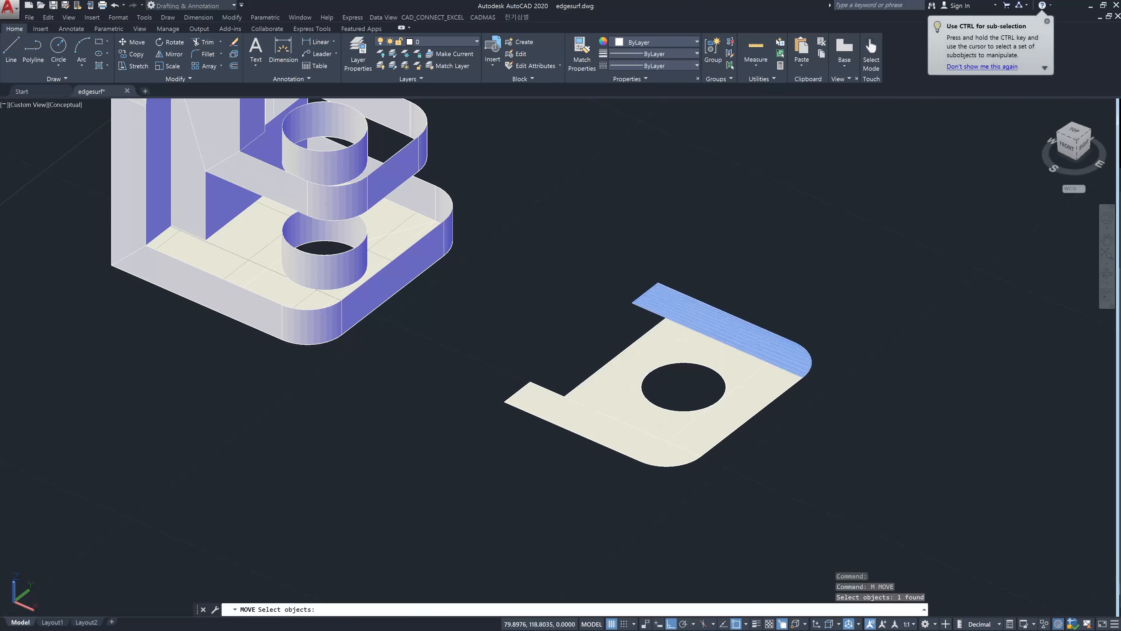
left_click(689, 341)
left_click(720, 362)
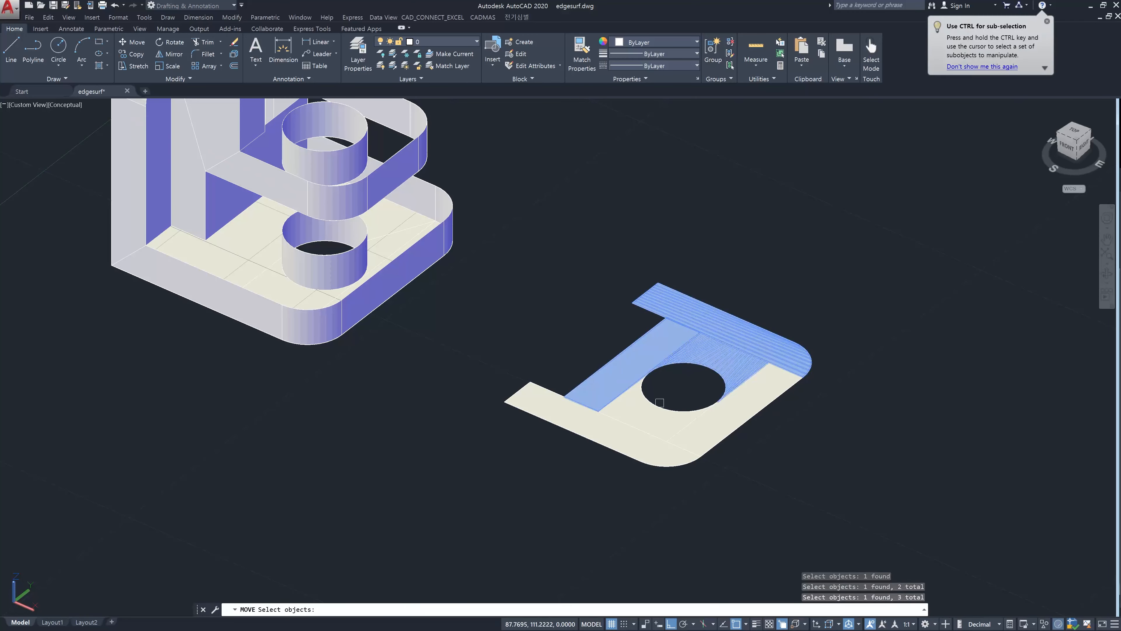
left_click(664, 418)
left_click(694, 423)
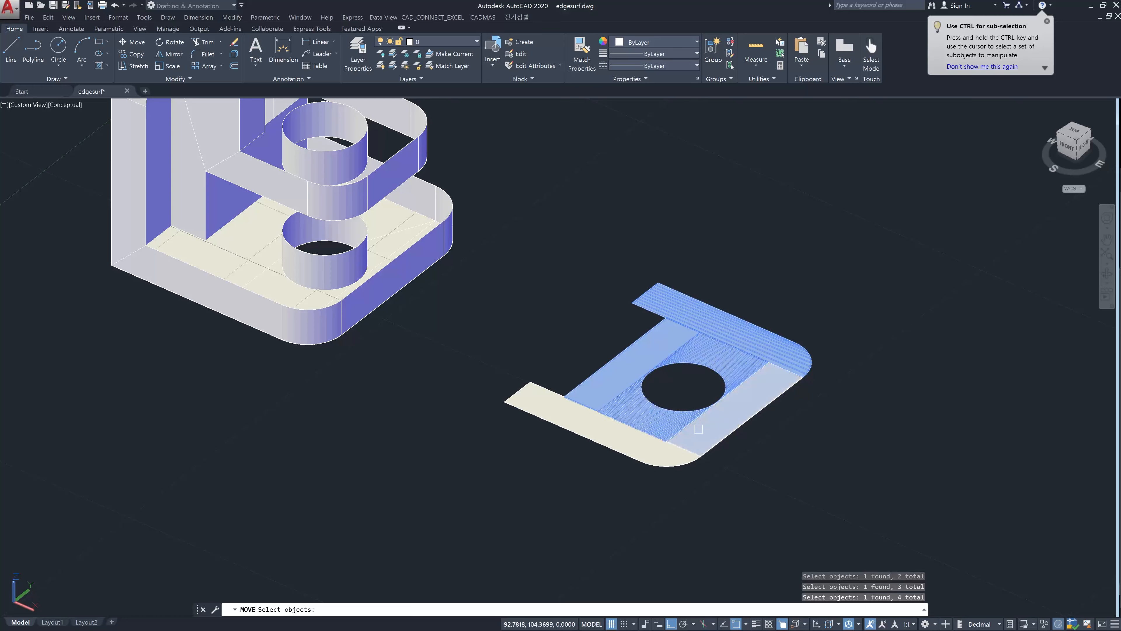
left_click(642, 449)
key("Return")
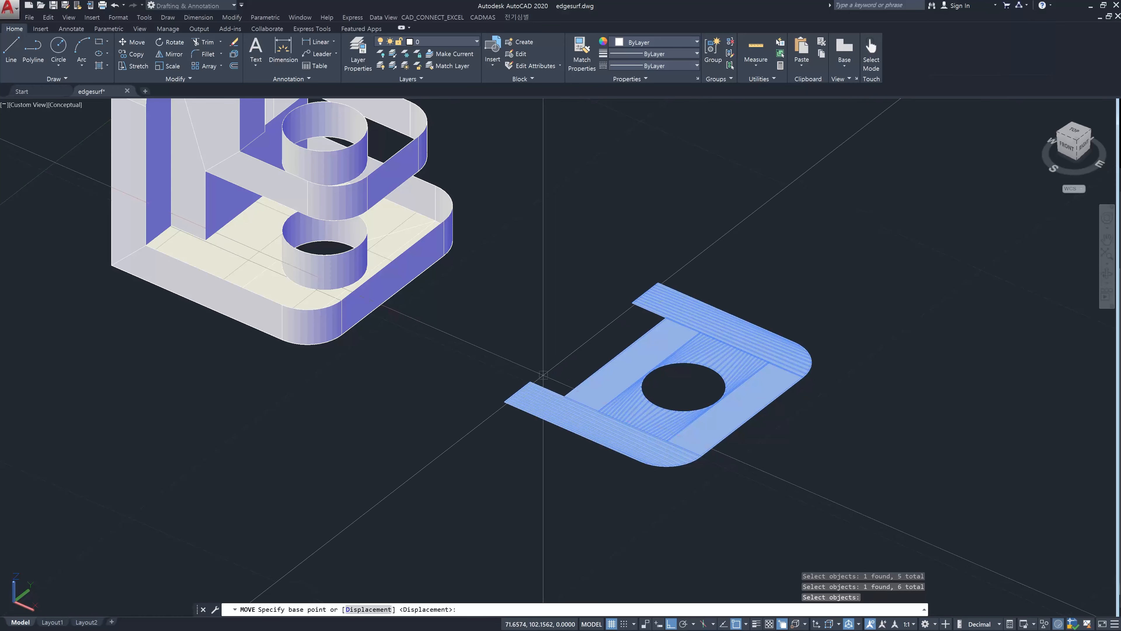
left_click(530, 380)
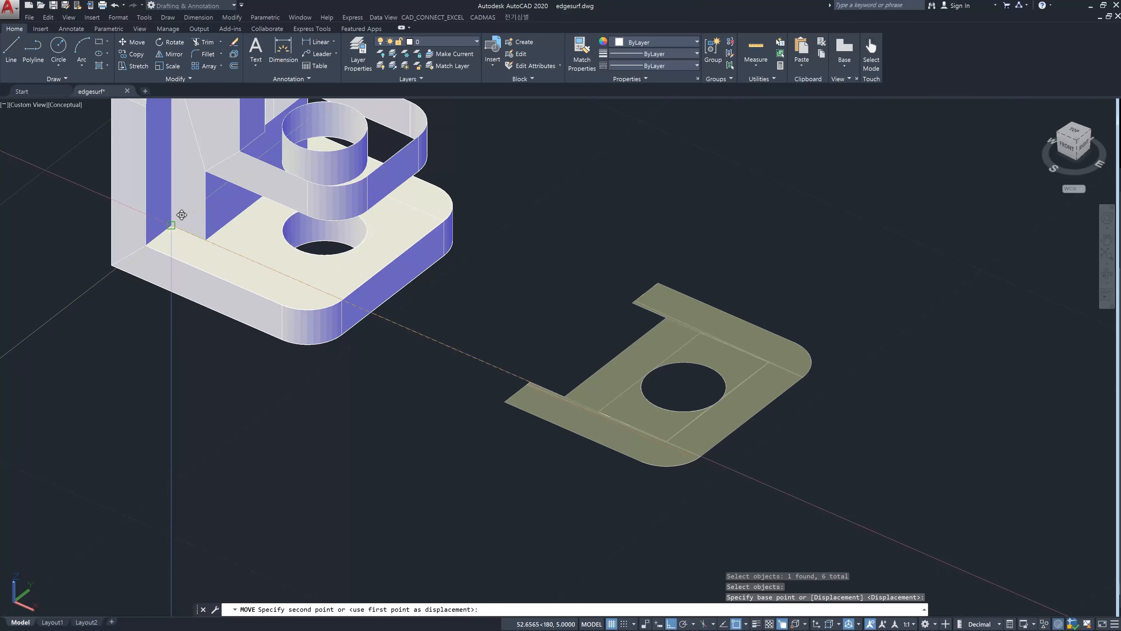
key("Escape")
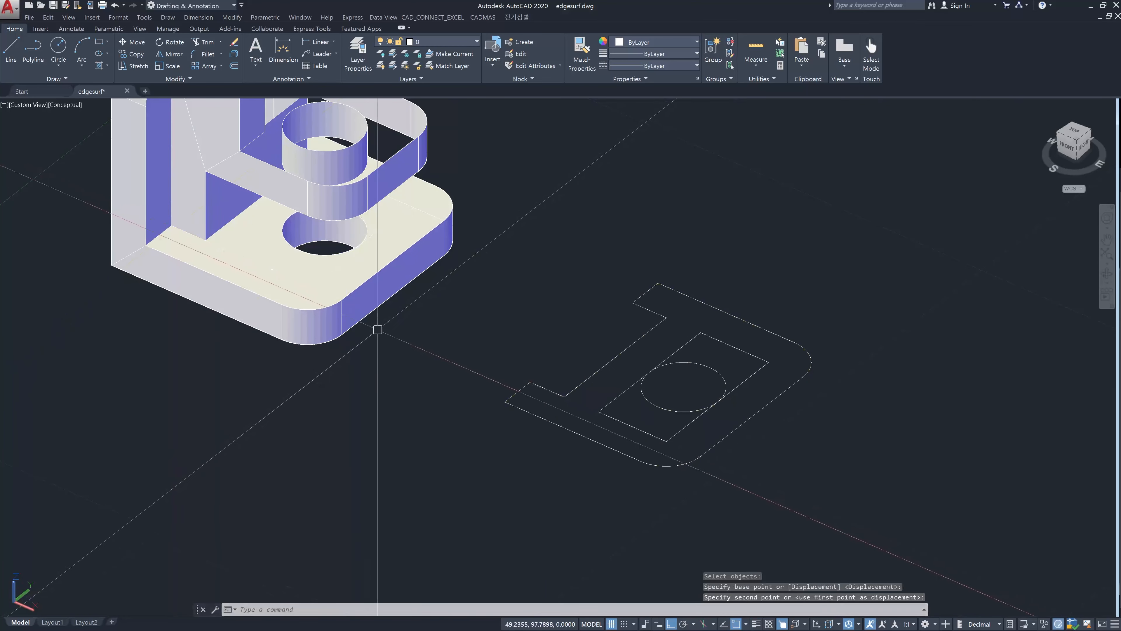
key("Escape")
key("Escape")
Erase the copied base outline beside the bracket, including its inner rectangle and circle
left_click(911, 501)
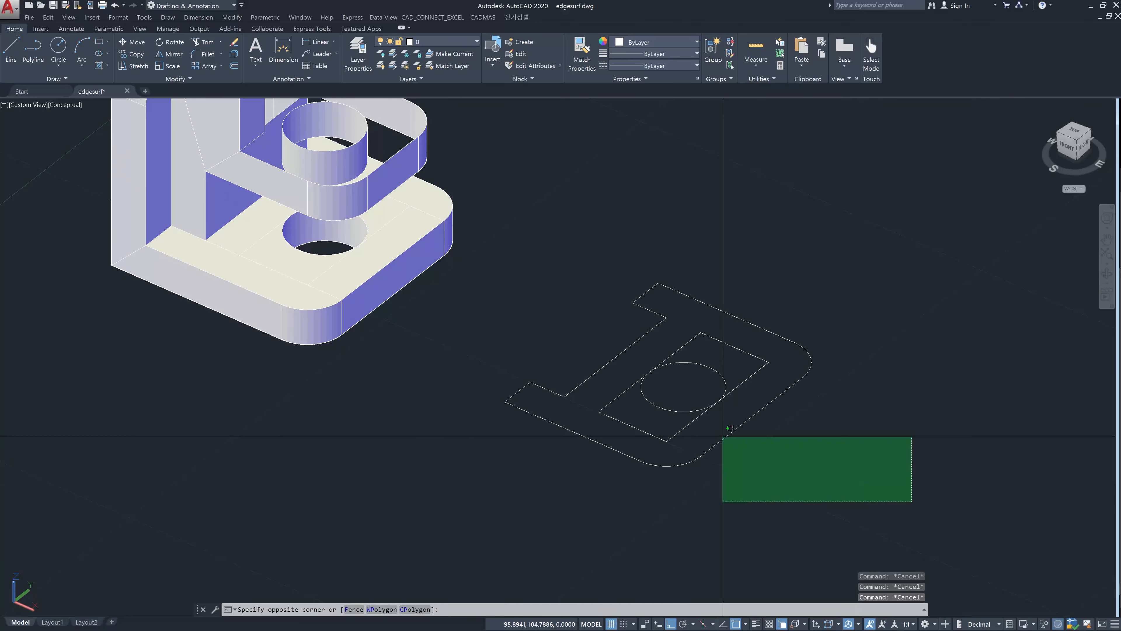
left_click(493, 256)
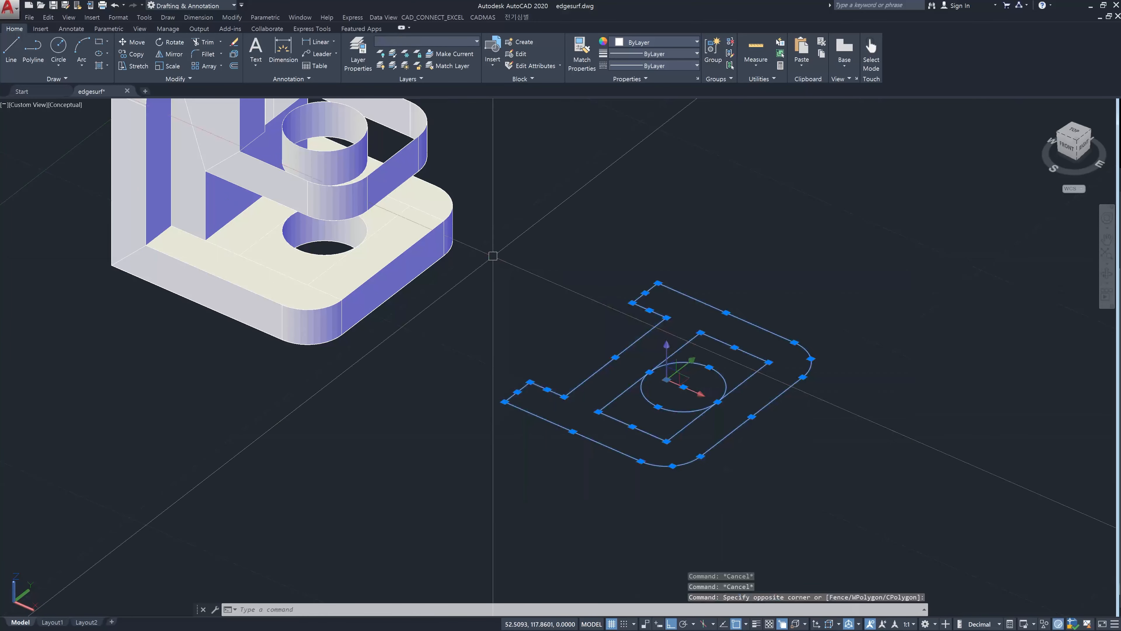
key("Delete")
middle_click_drag(505, 296, 516, 268, "shift")
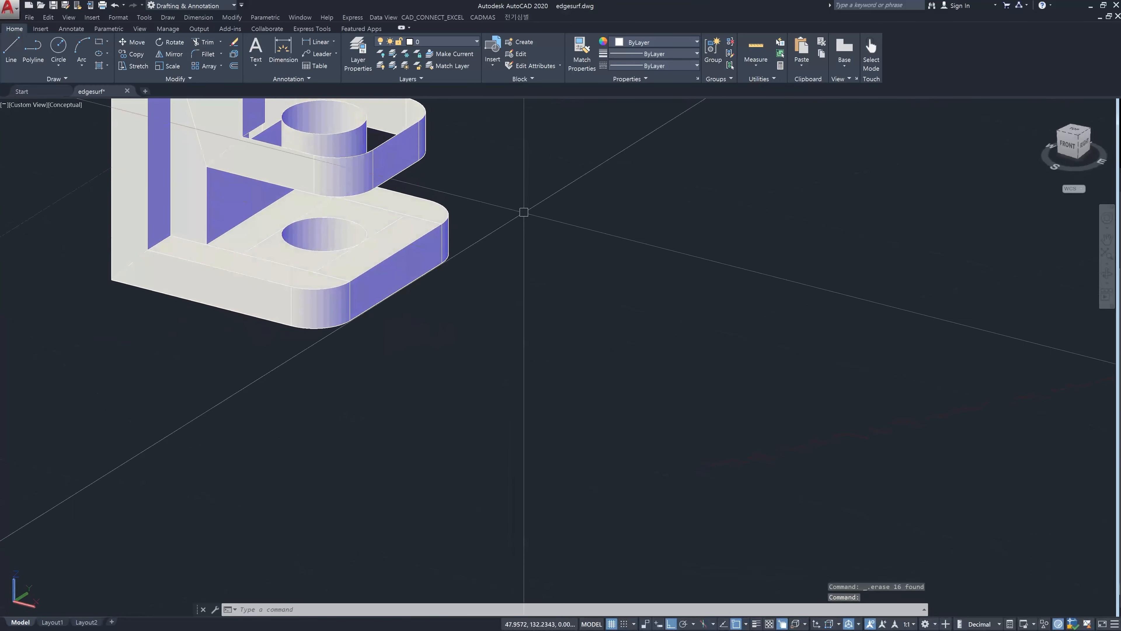
Turn off the Surface layer to hide the finished bracket surfaces
left_click(471, 41)
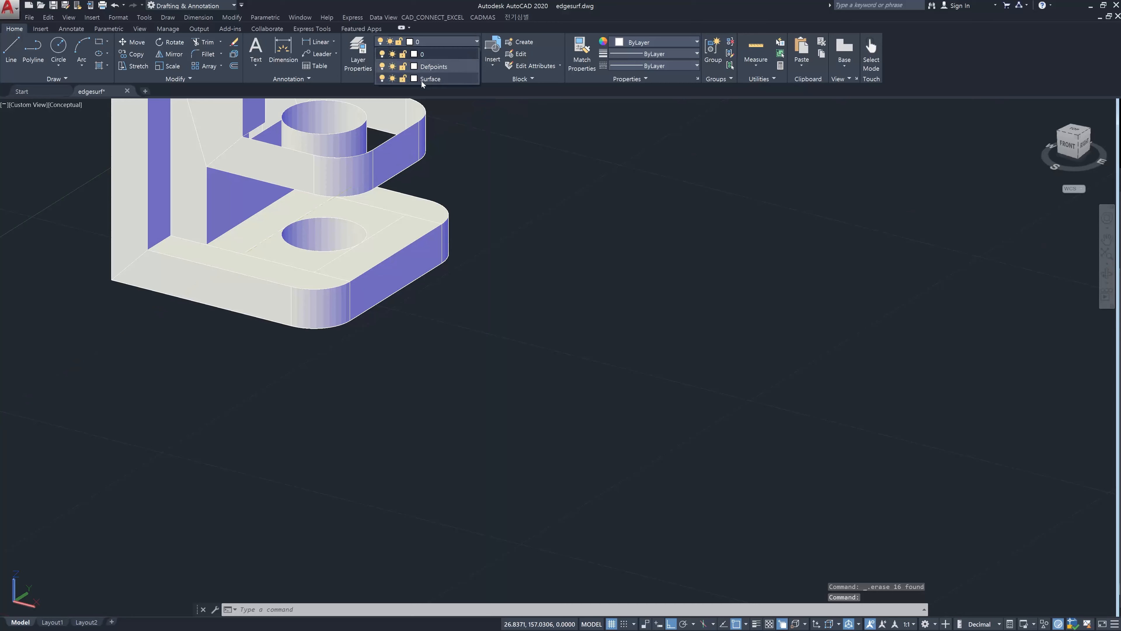
left_click(381, 79)
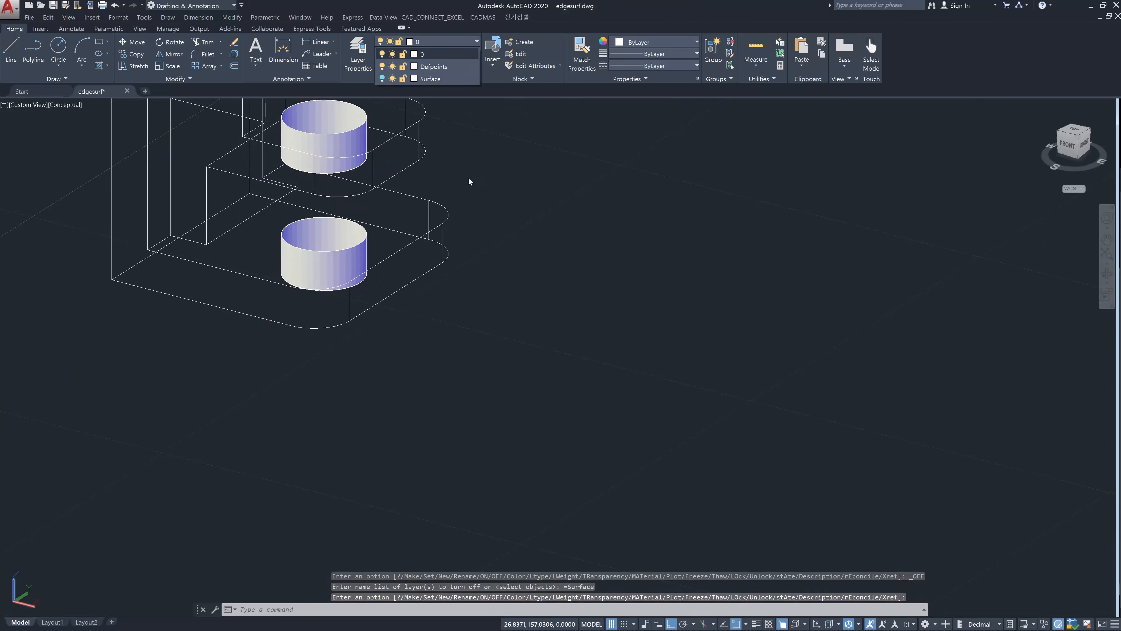
key("Escape")
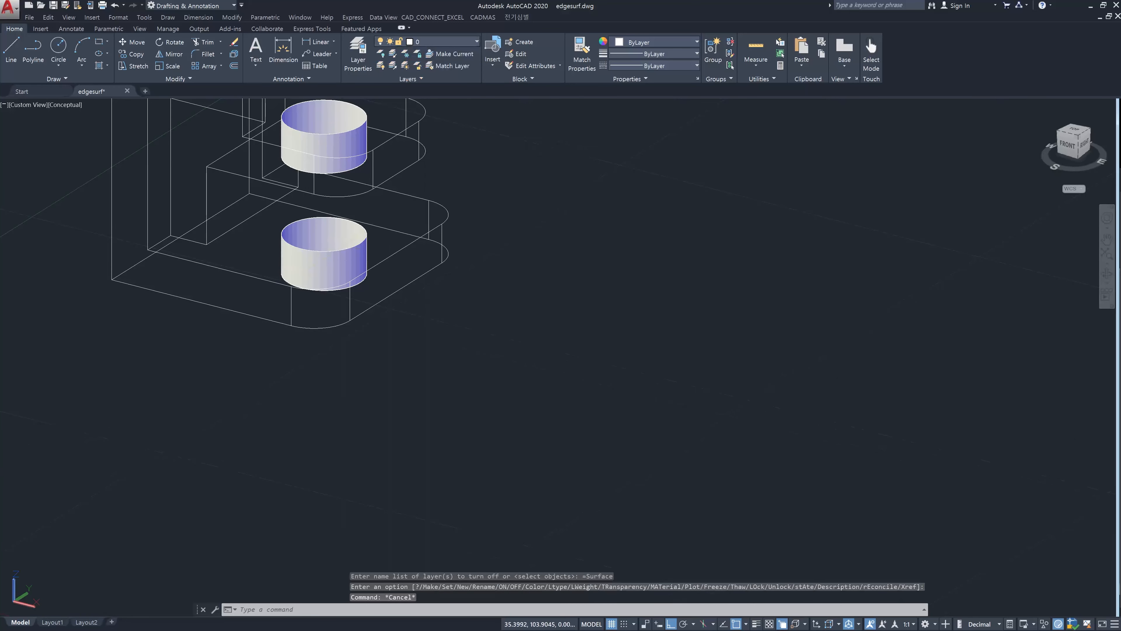
Transfer the two cylindrical hole meshes to the Surface layer and dismiss the turned-off layer notice
left_click(310, 256)
left_click(353, 132)
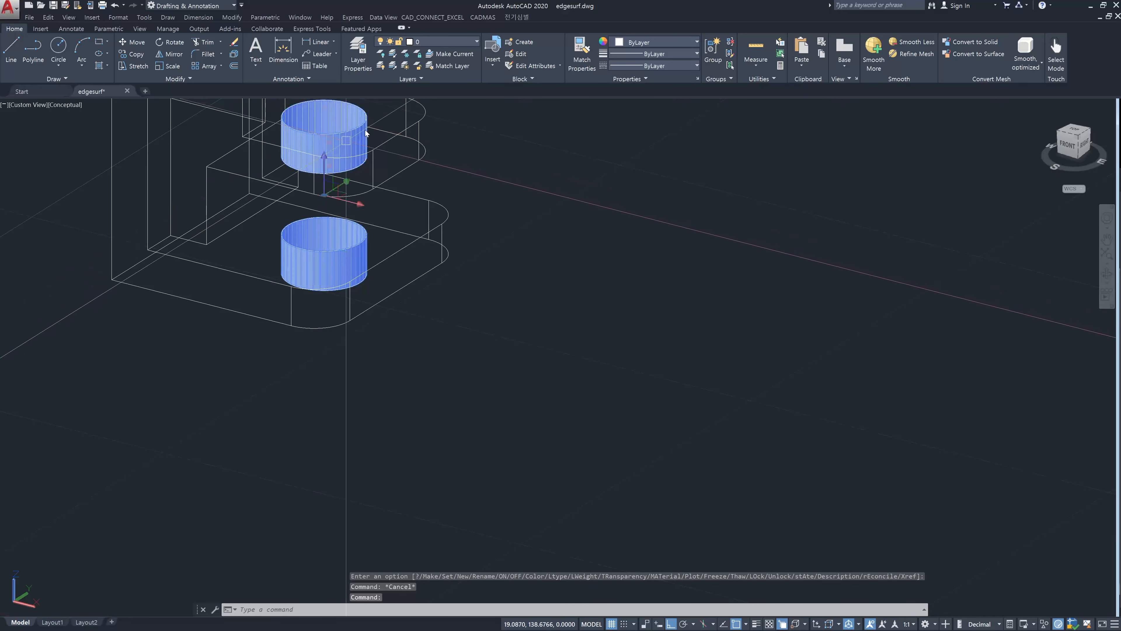
left_click(469, 42)
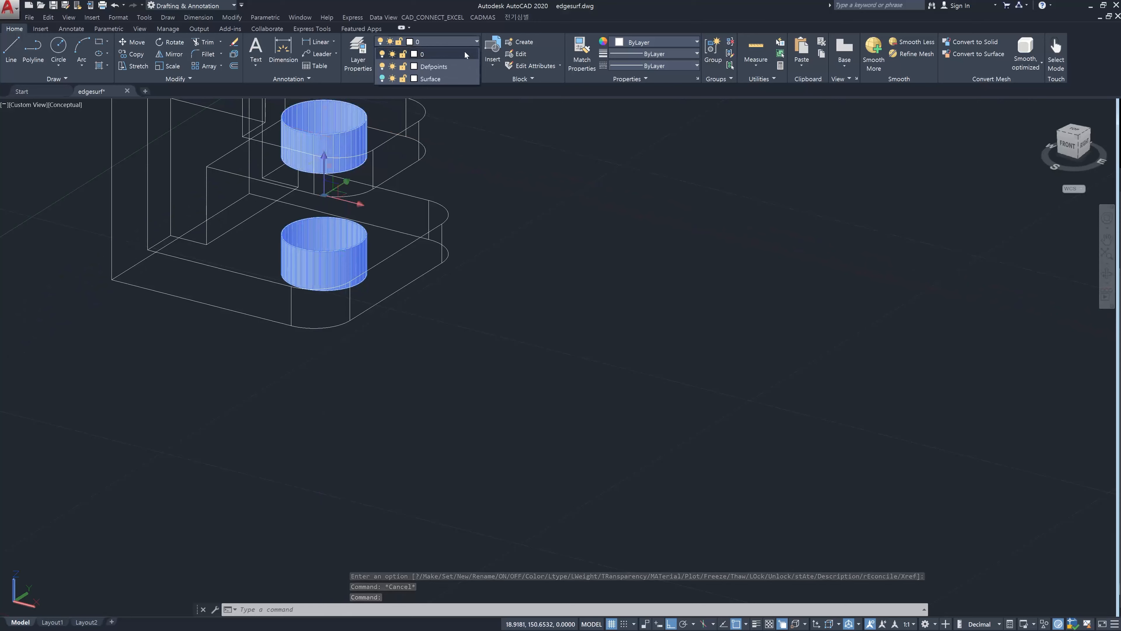
left_click(433, 80)
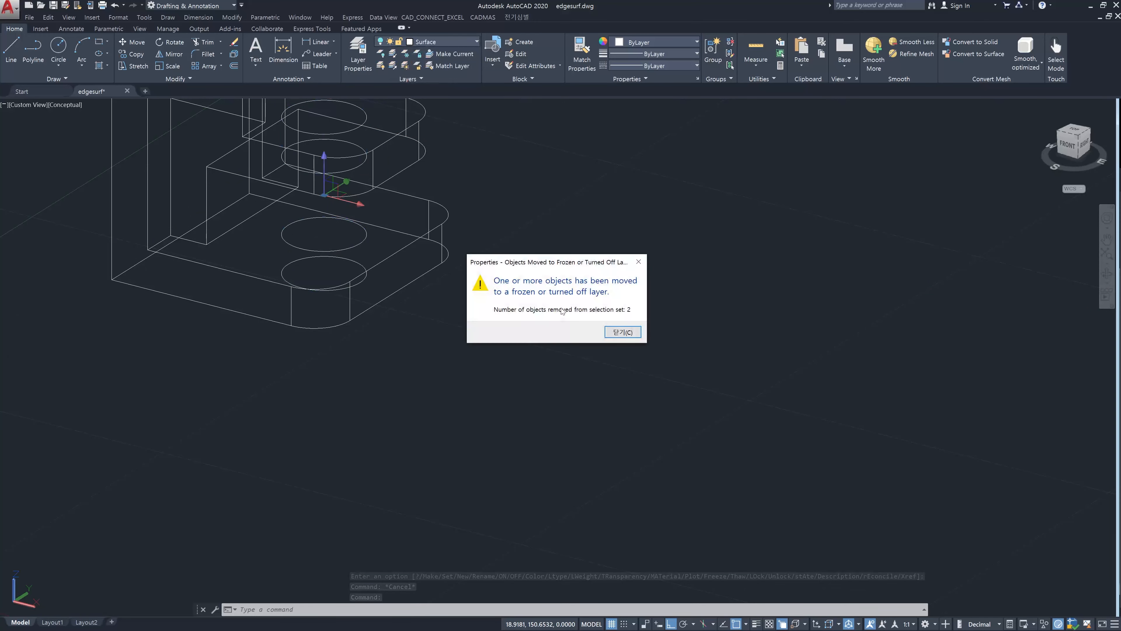
left_click(617, 333)
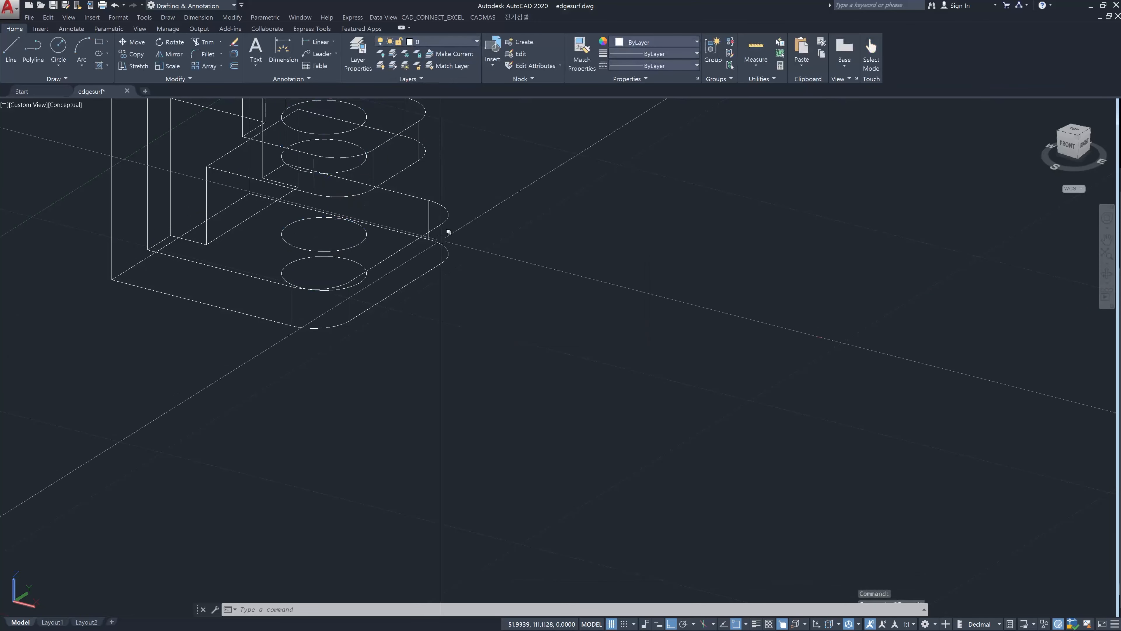
key("Escape")
Copy the upper plate's underside outline, including its lower hole circle, 50 units along the X axis away from the bracket
middle_click_drag(450, 209, 407, 355)
middle_click_drag(407, 306, 405, 317, "shift")
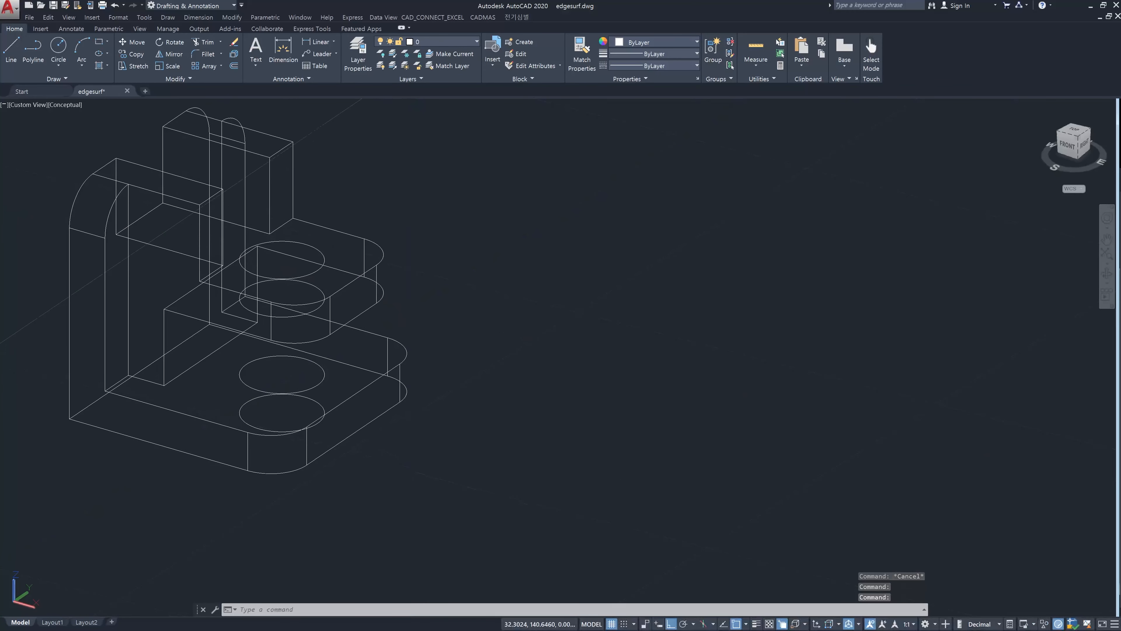
key("Escape")
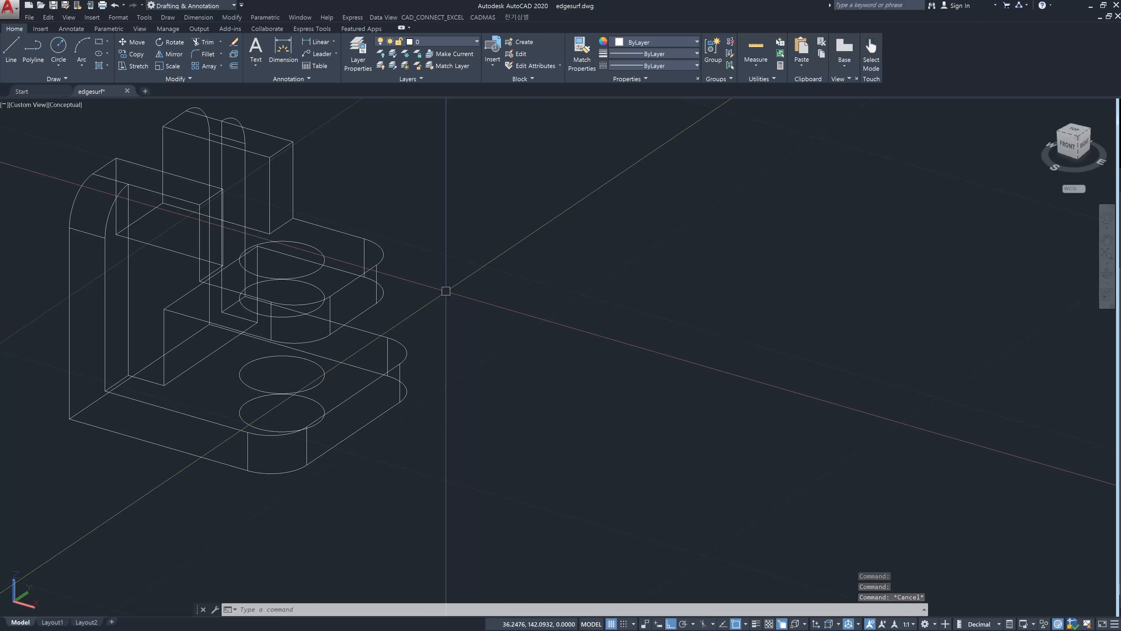
type("co")
key("Return")
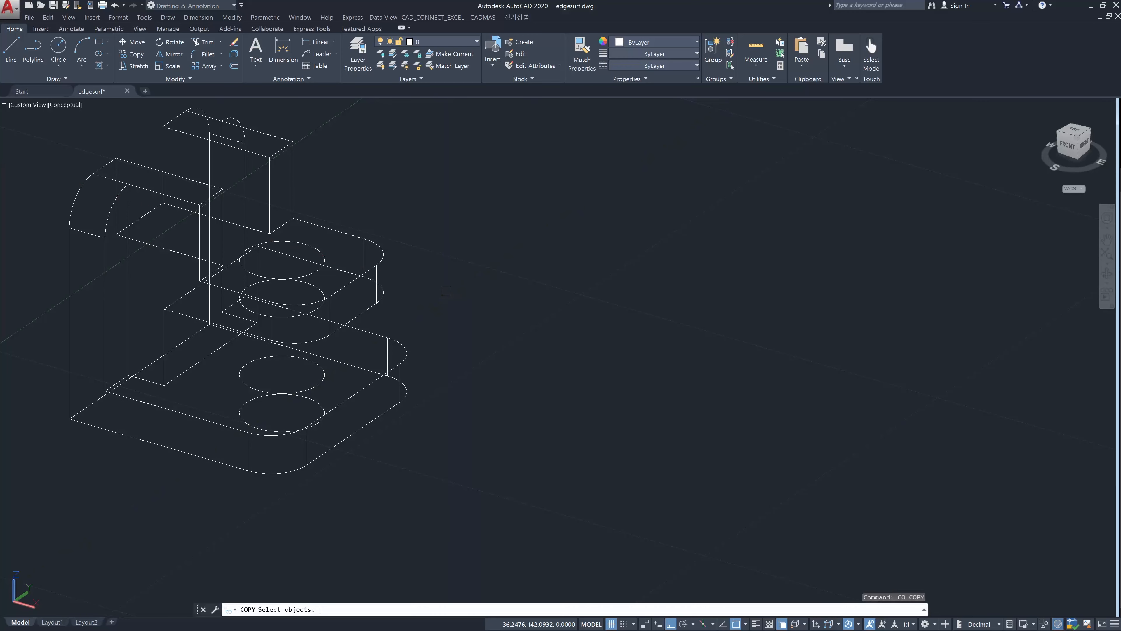
left_click(178, 299)
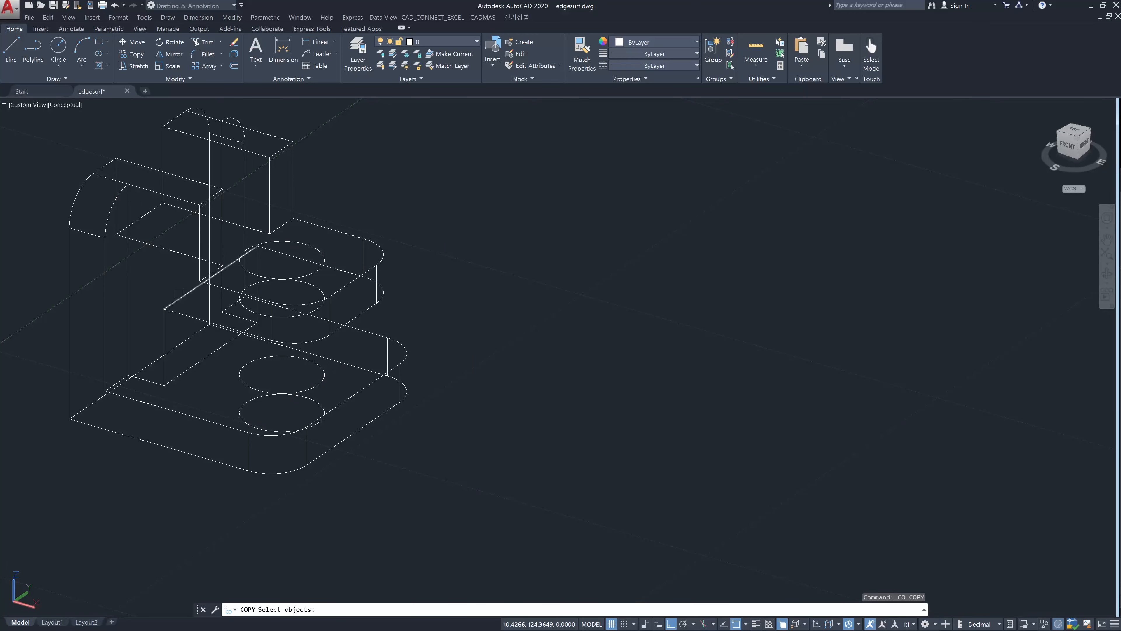
left_click(181, 314)
left_click(309, 341)
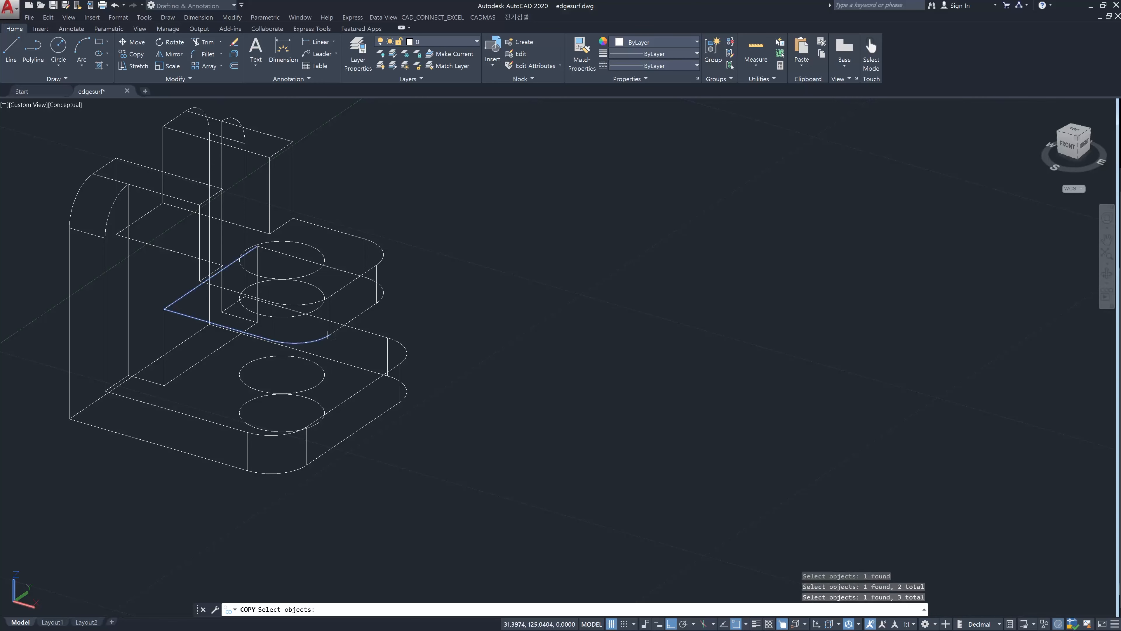
left_click(357, 316)
left_click(382, 293)
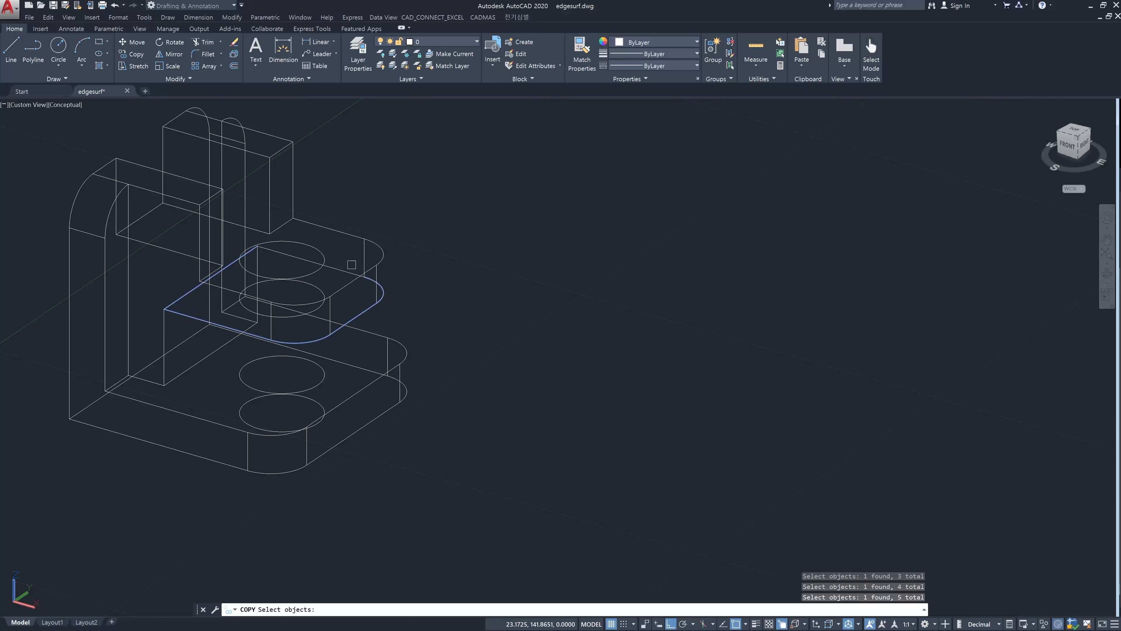
left_click(341, 266)
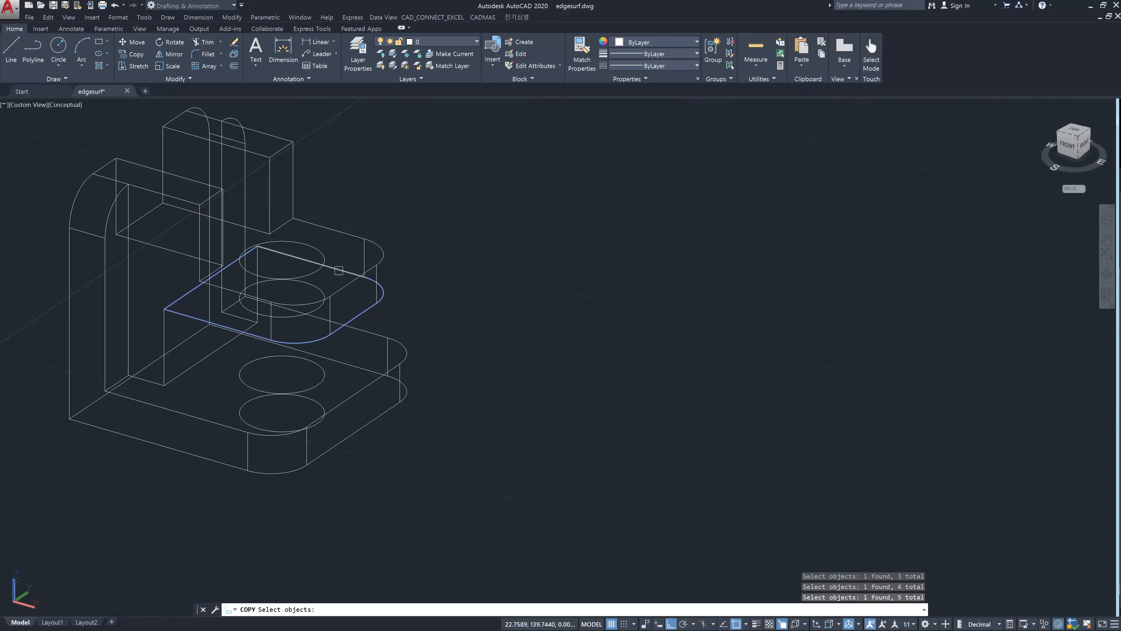
left_click(314, 285)
key("Return")
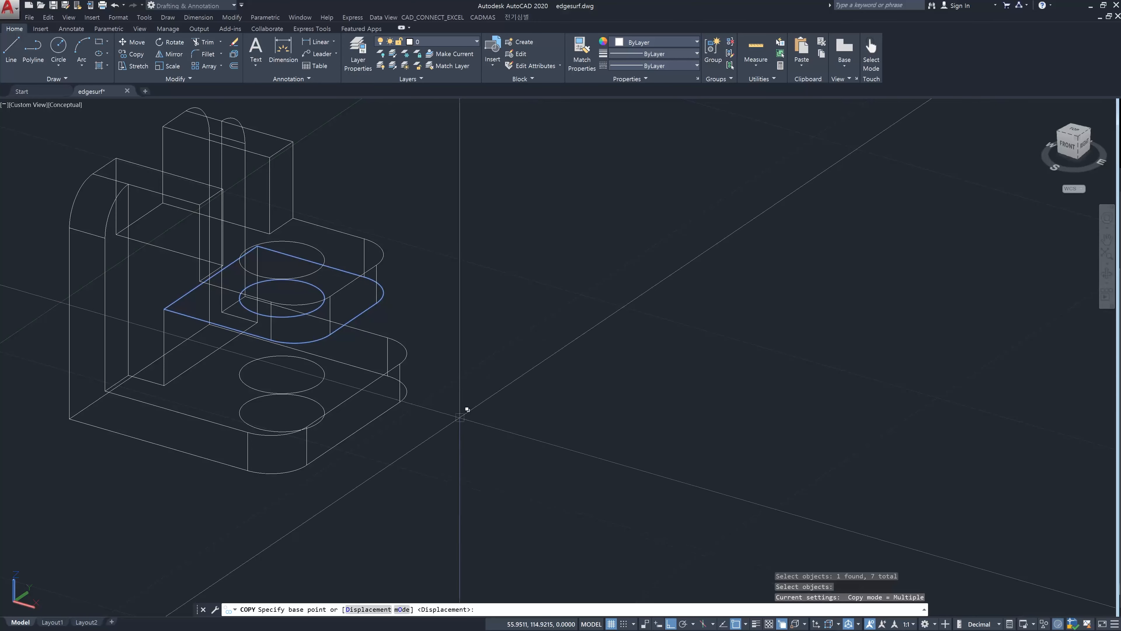
left_click(461, 417)
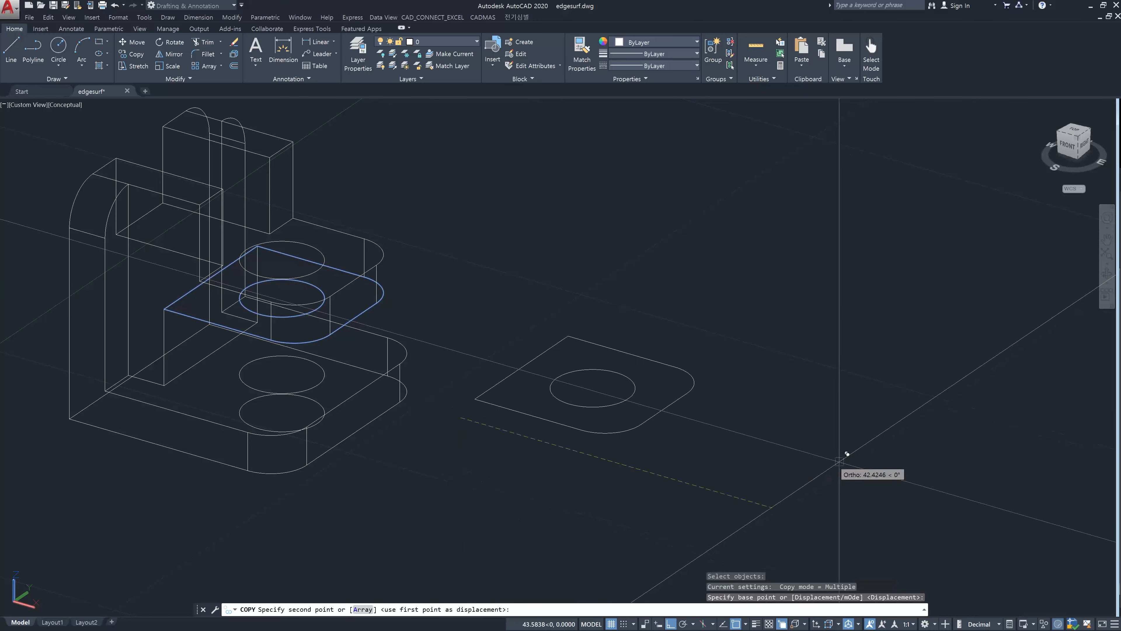
type("50")
key("Return")
key("Escape")
key("Escape")
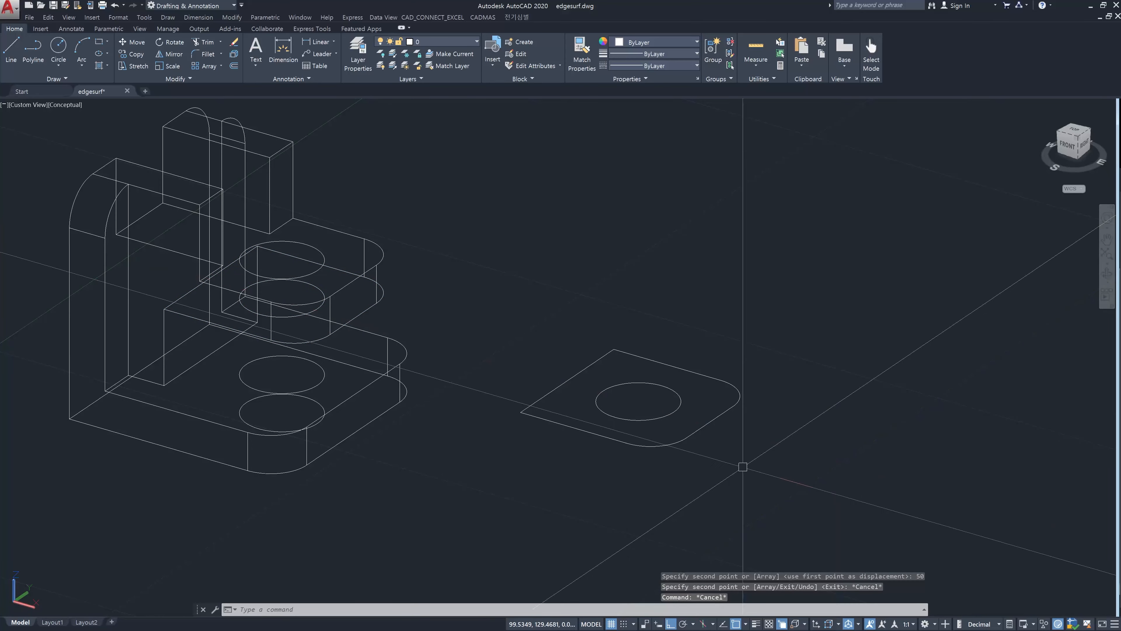
Draw a line across the copied plate outline joining the inner ends of its two rounded corners
middle_click_drag(607, 462, 600, 483, "shift")
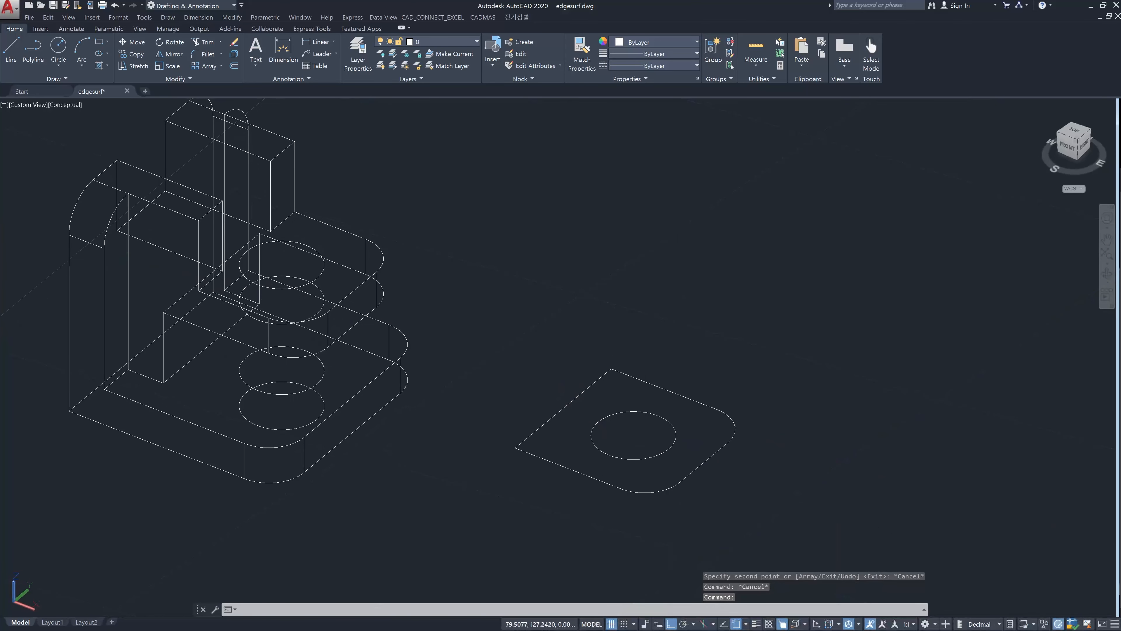
middle_click_drag(676, 443, 616, 277)
scroll(607, 265, "up", 2)
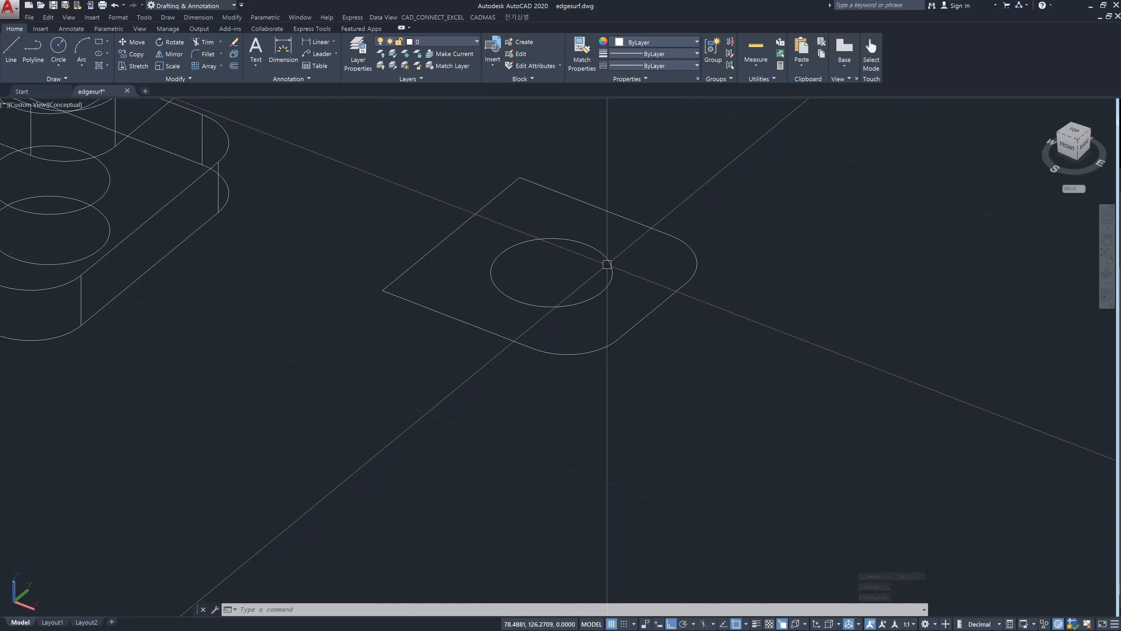
type("l")
key("Return")
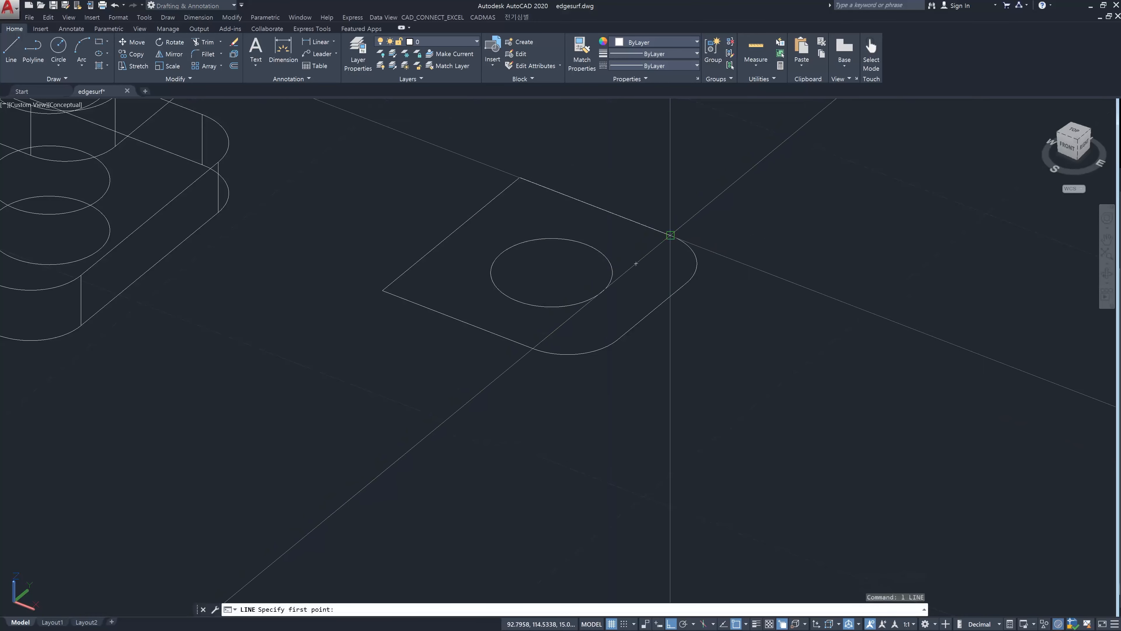
left_click(670, 235)
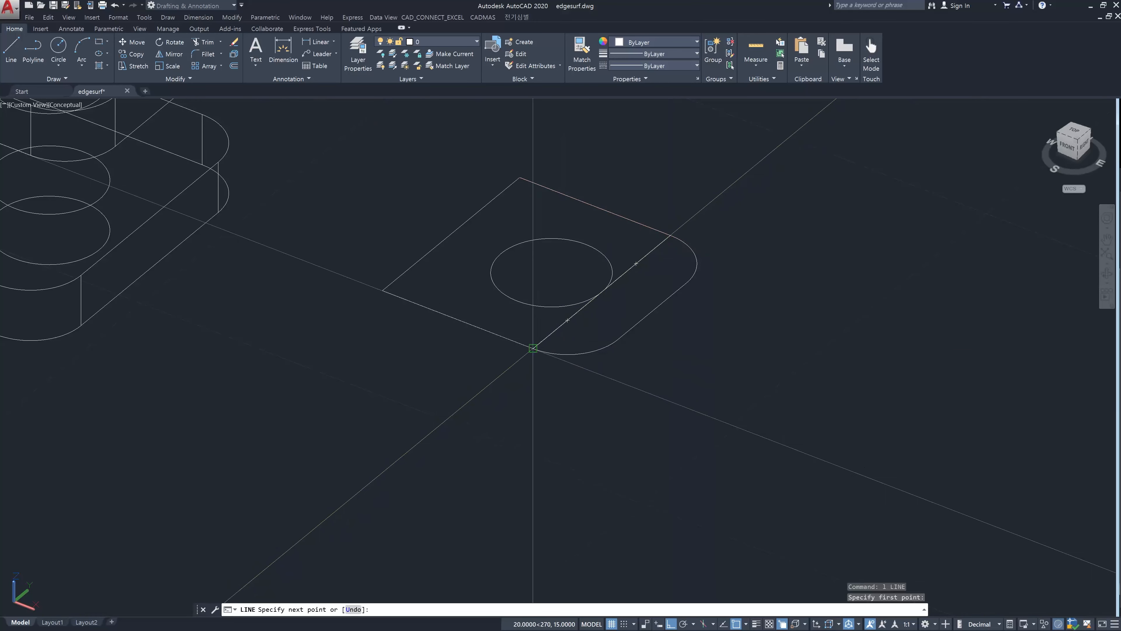
key("Escape")
key("Escape")
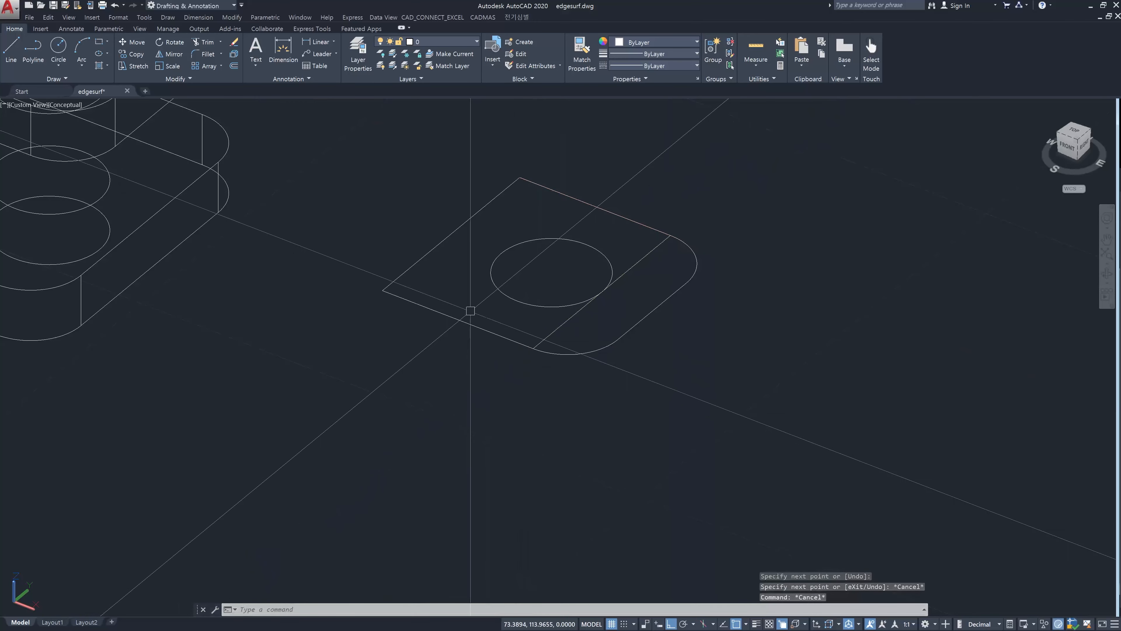
Draw a construction line tangent to the inner side of the copied circle, parallel to the line joining the rounded corners
type("xk")
key("Return")
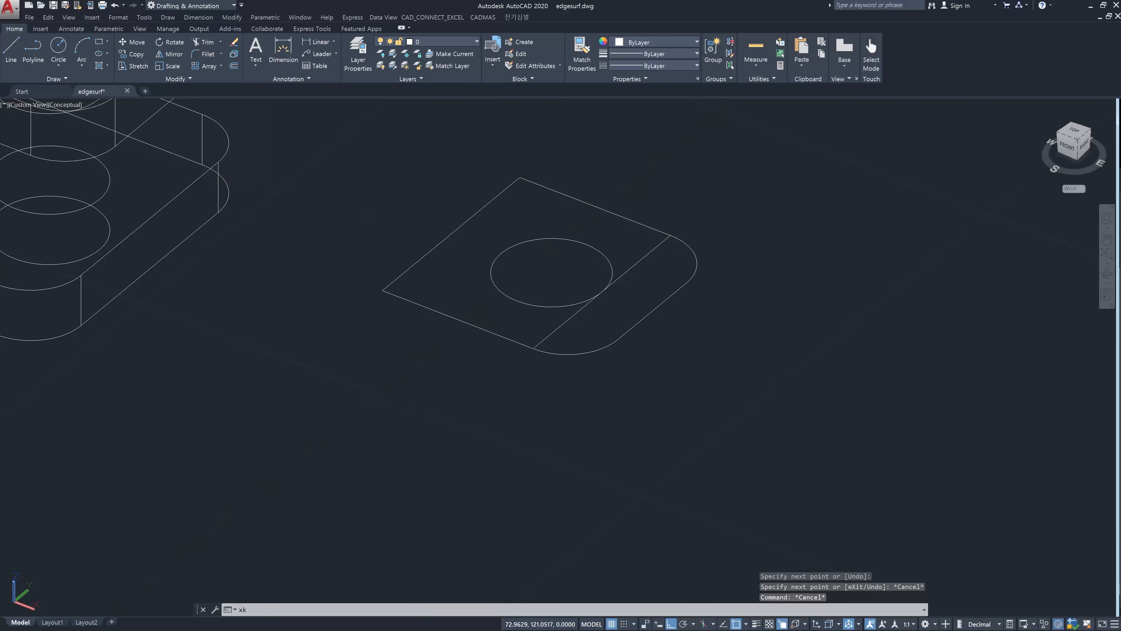
key("Escape")
key("Escape")
type("xl")
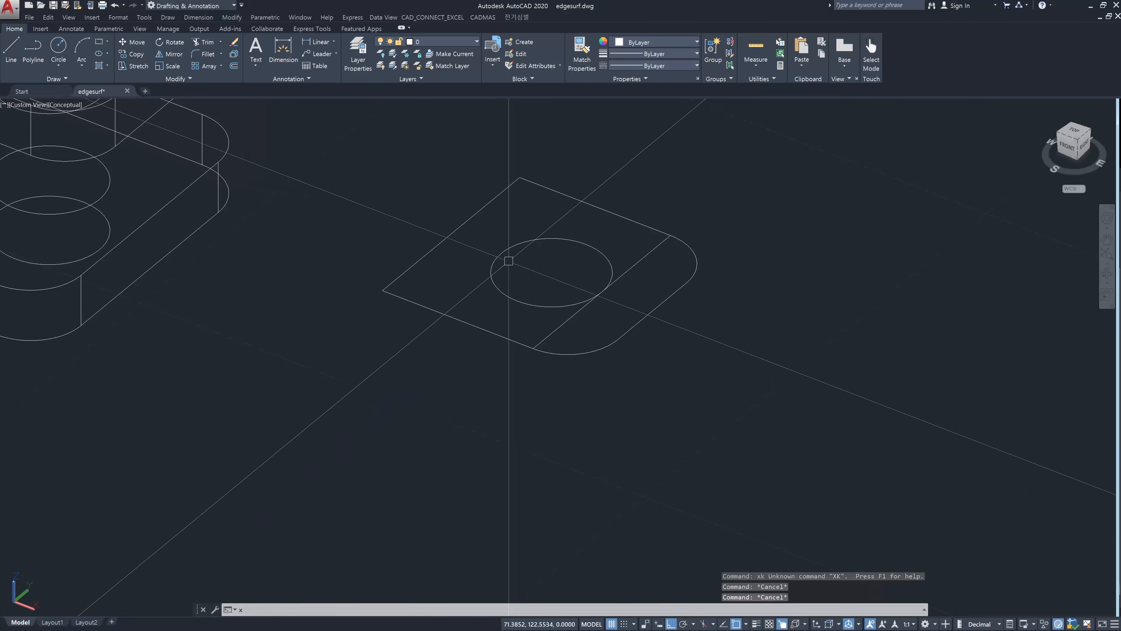
key("Return")
left_click(510, 249)
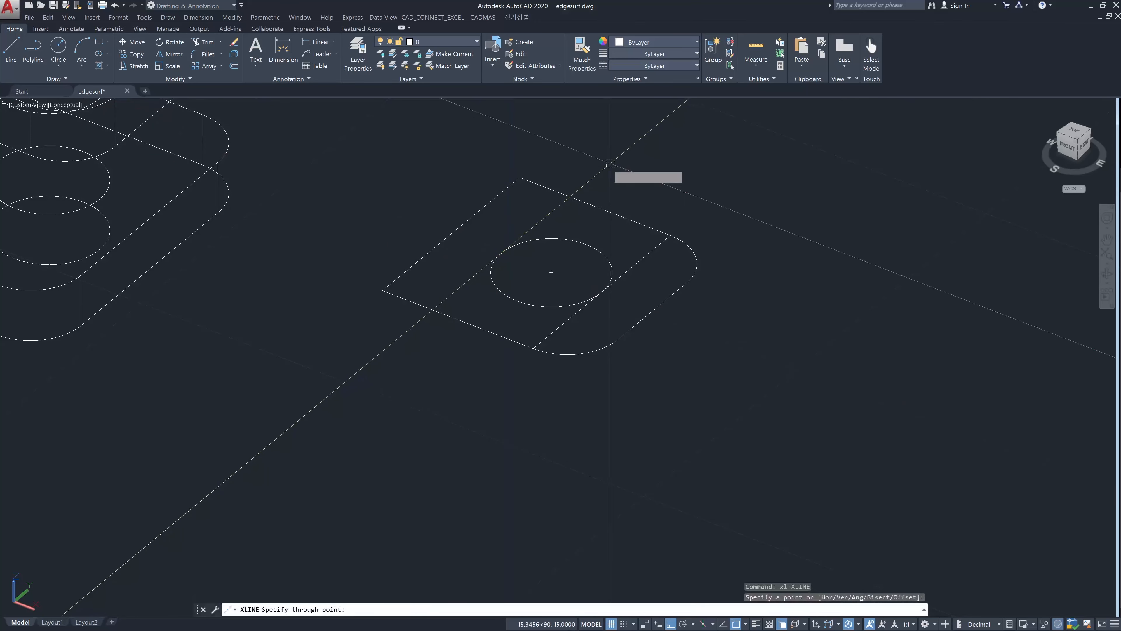
left_click(614, 170)
key("Escape")
Trim both ends of the construction line to the two straight side edges of the copied outline
type("tr")
key("Return")
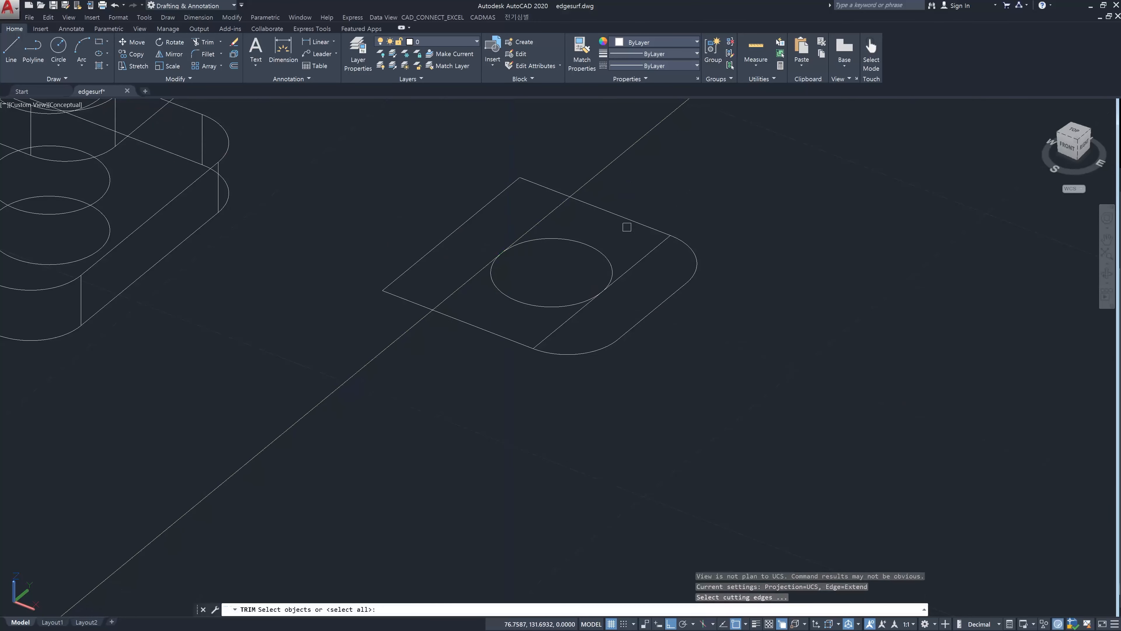
left_click(624, 235)
left_click(619, 213)
left_click(493, 374)
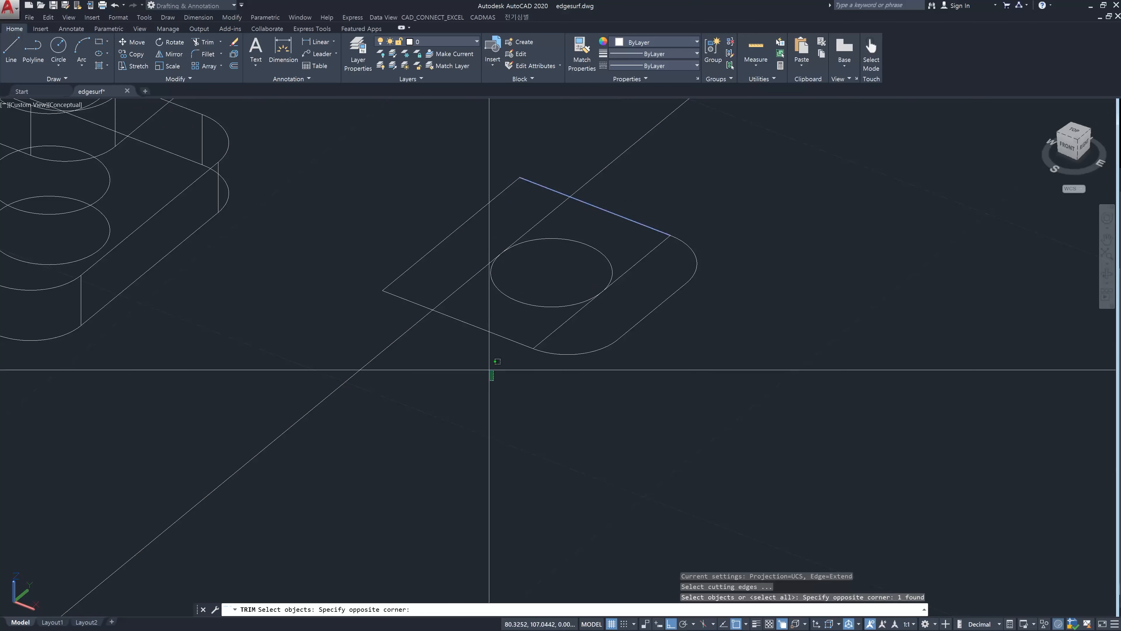
left_click(475, 306)
key("Return")
left_click(437, 362)
left_click(321, 367)
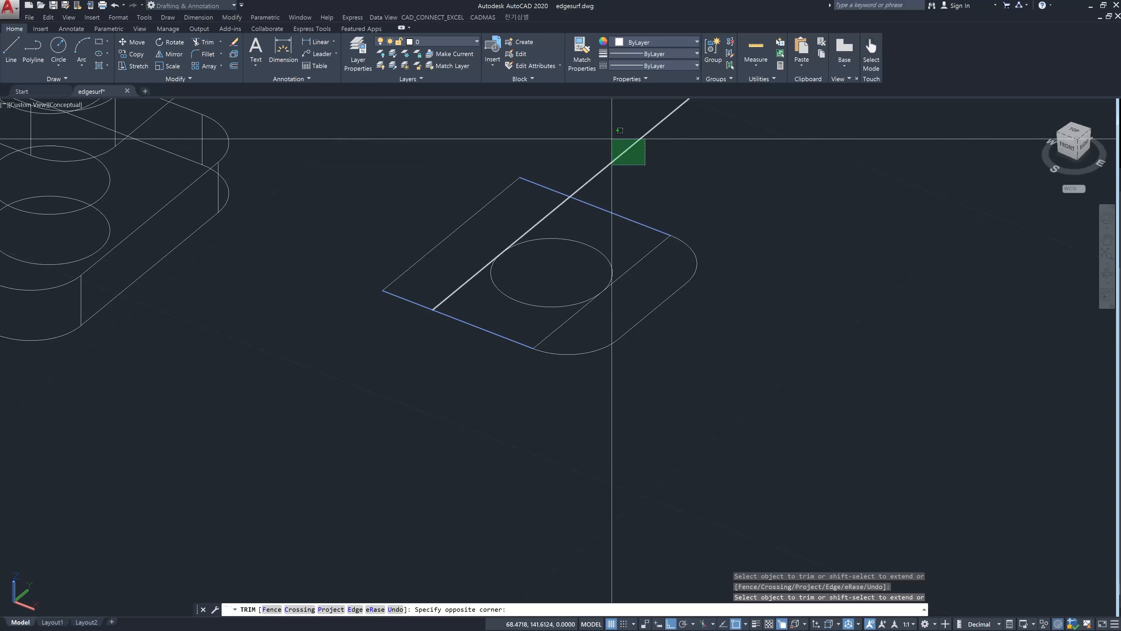
left_click(626, 150)
key("Escape")
key("Escape")
Trim the two straight side edges back to the line tangent to the circle's inner side
middle_click_drag(612, 230, 608, 257)
key("Return")
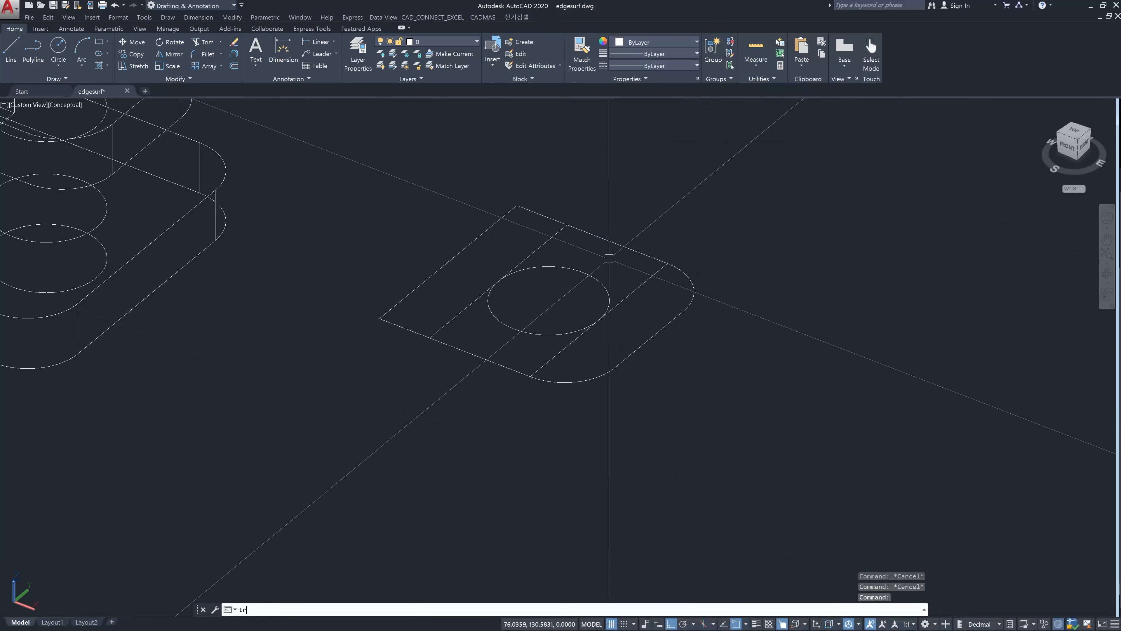
left_click(643, 283)
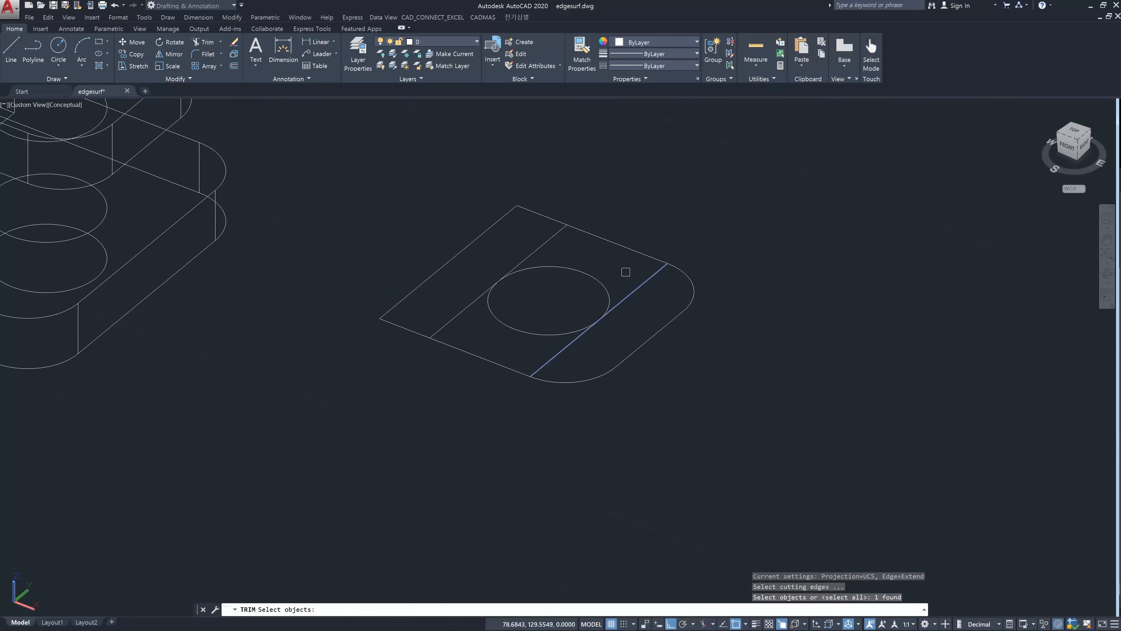
left_click(549, 237)
key("Return")
left_click(553, 219)
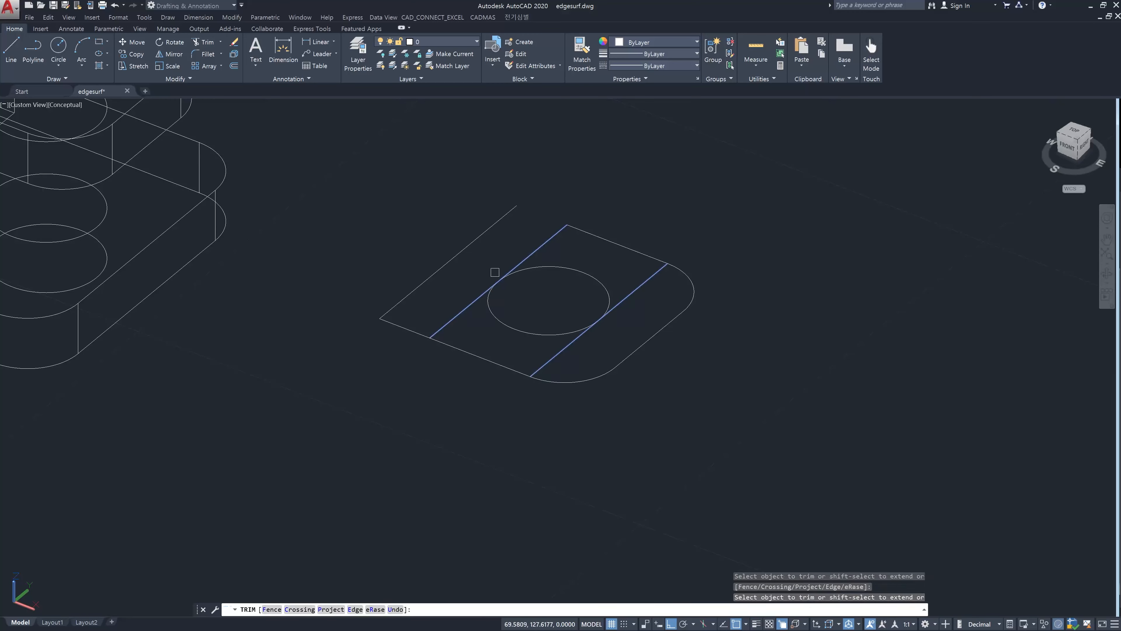
left_click(413, 329)
key("Escape")
key("Escape")
key("Escape")
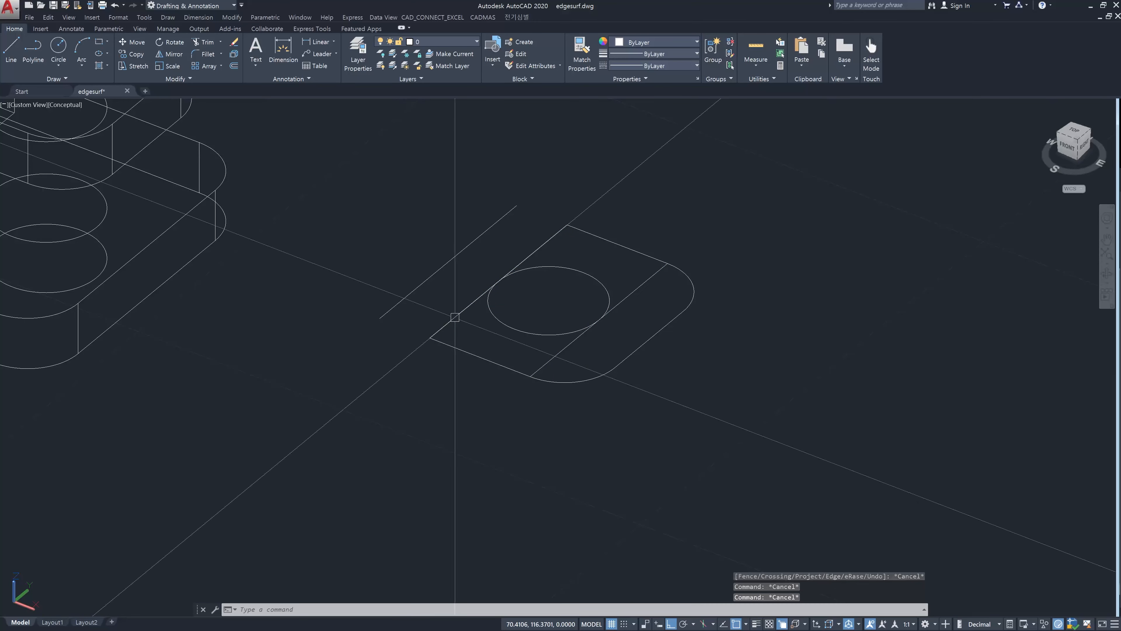
Create a 3D face between the separate straight edge line and the line tangent to the circle's inner side
type("3")
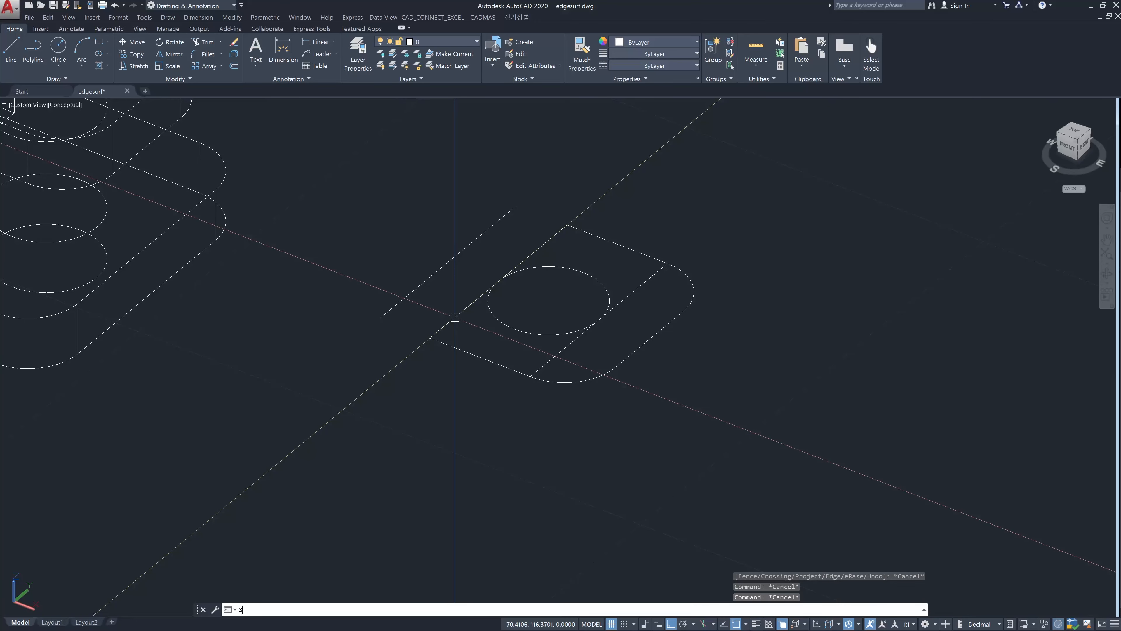
type("f")
key("Return")
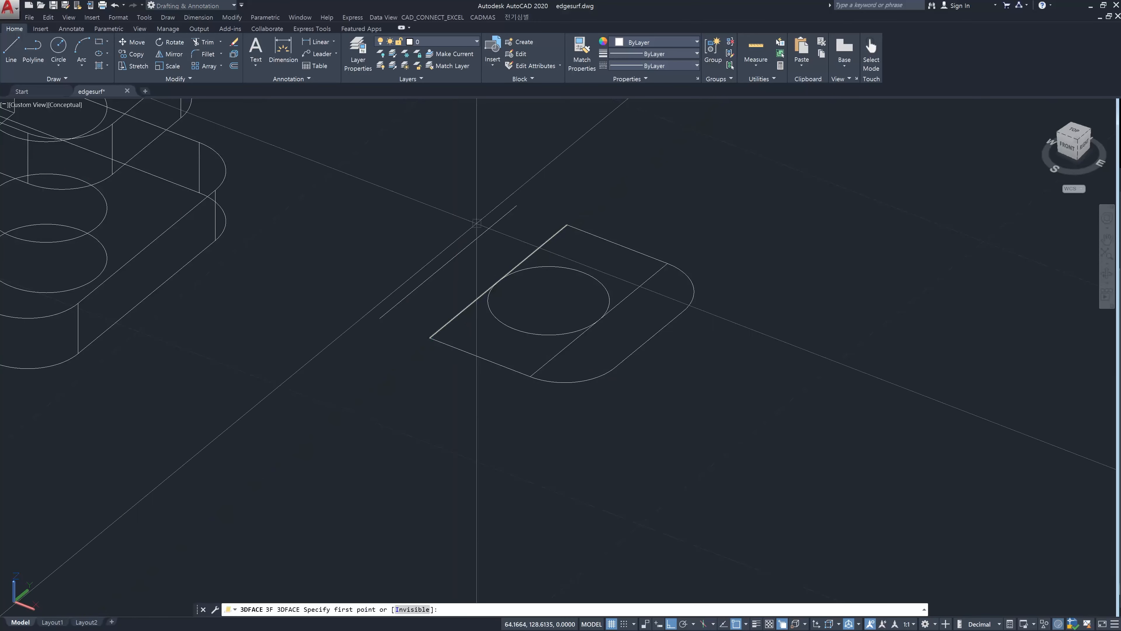
left_click(516, 206)
left_click(380, 318)
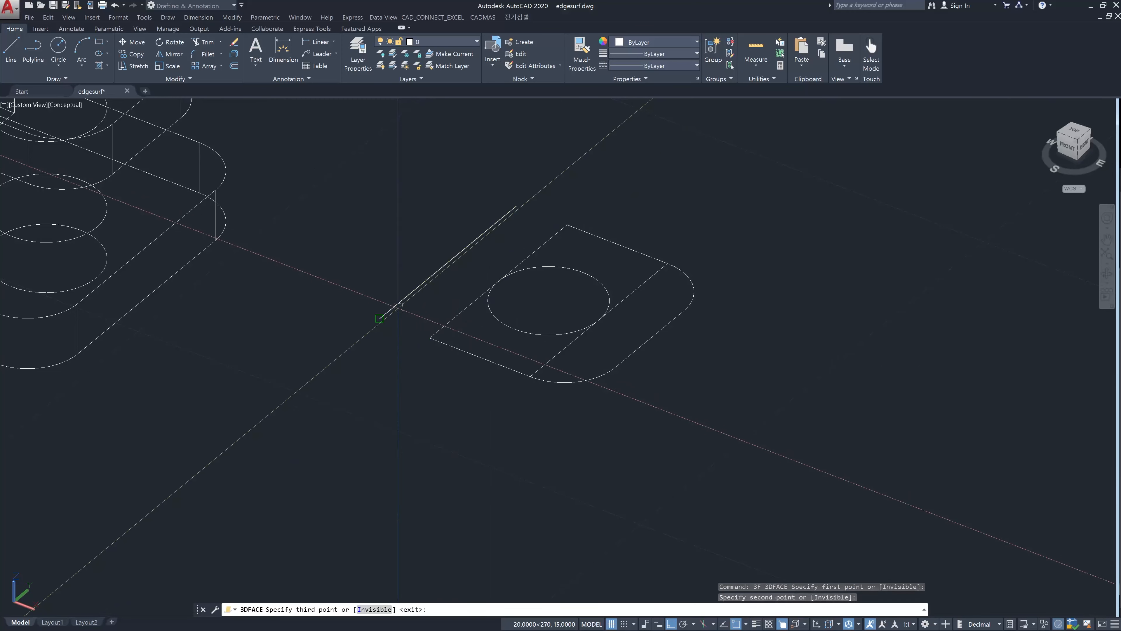
left_click(430, 338)
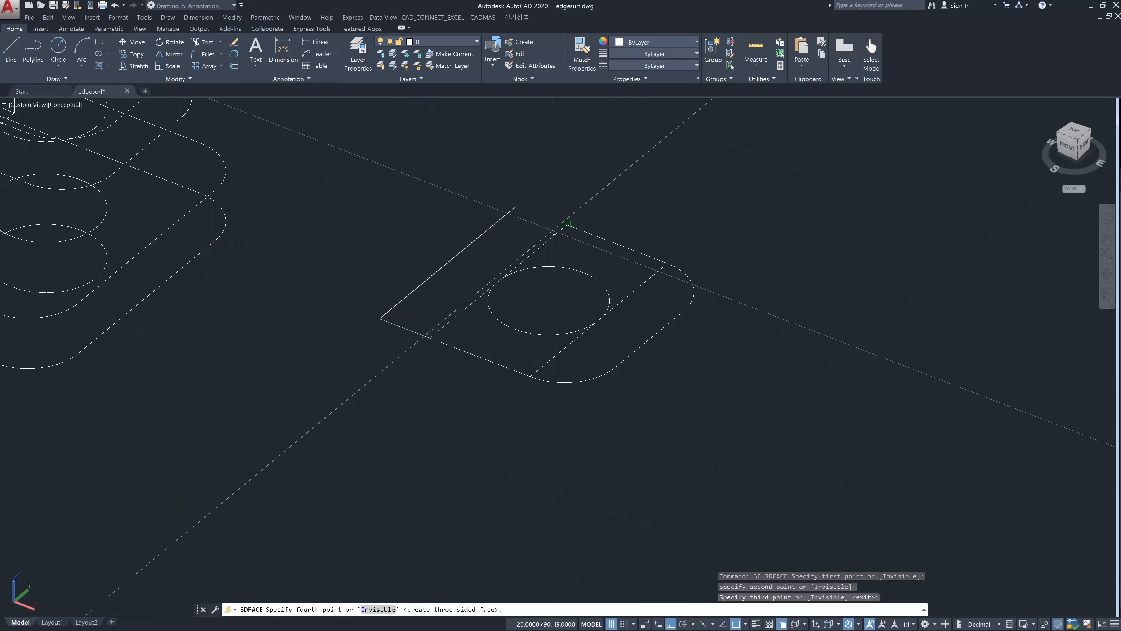
left_click(567, 225)
key("Escape")
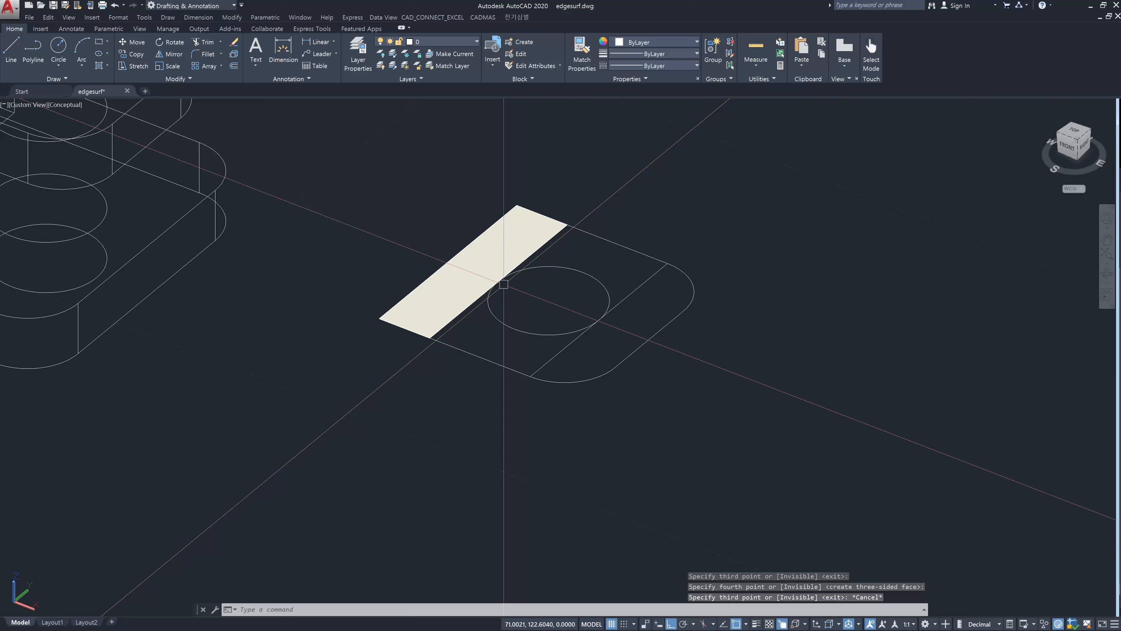
Set the SURFTAB1 mesh density to 10
type("surftab")
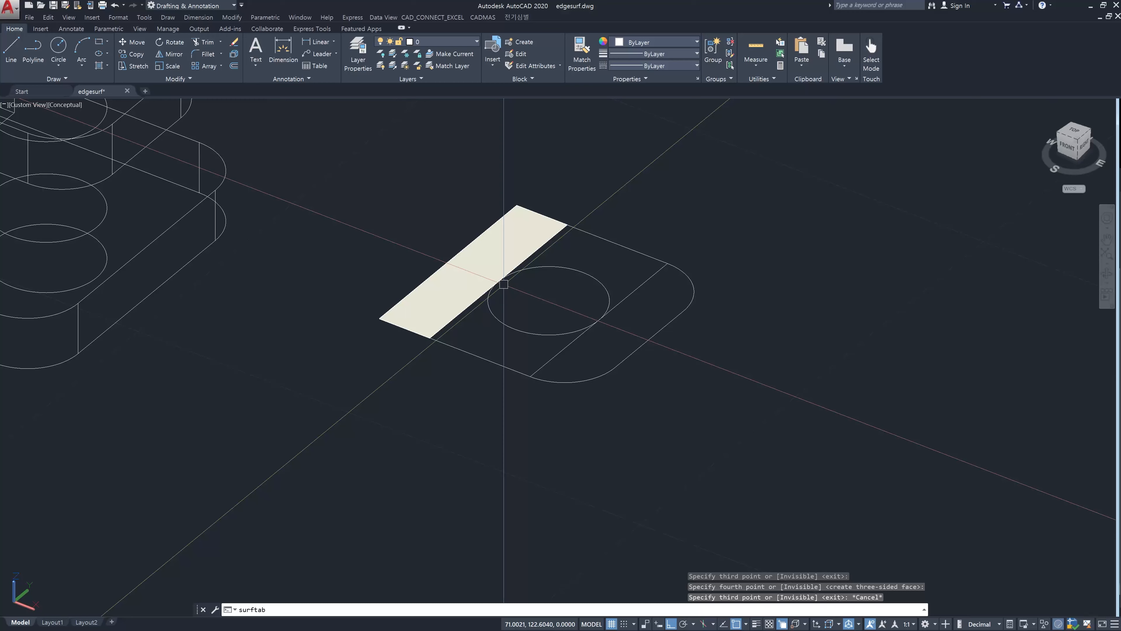
type("1")
key("Return")
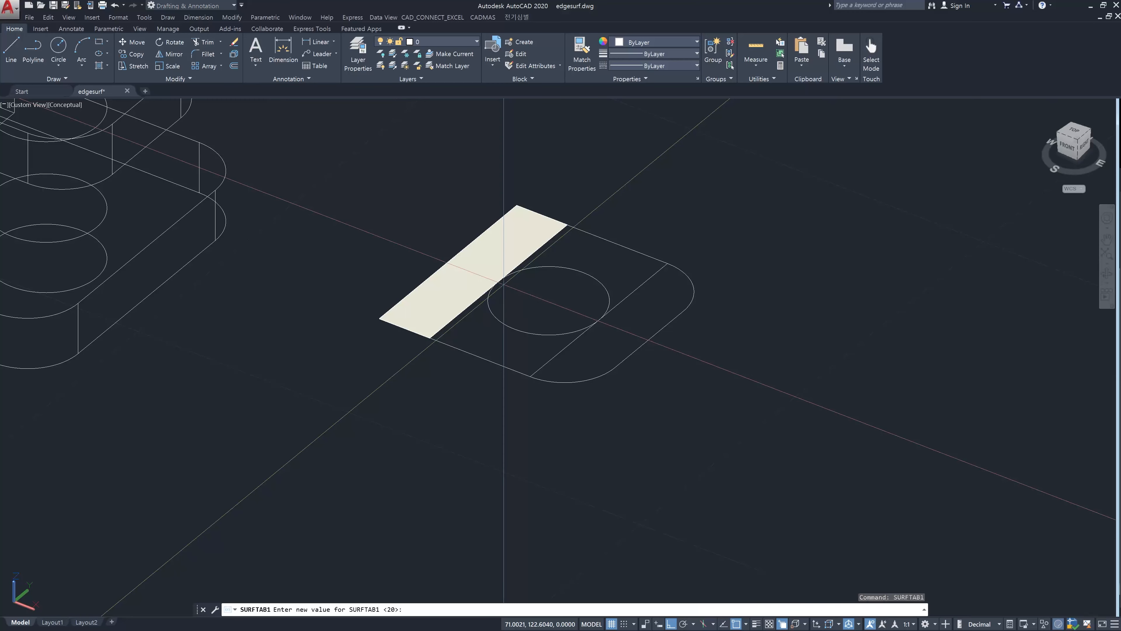
type("10")
key("Return")
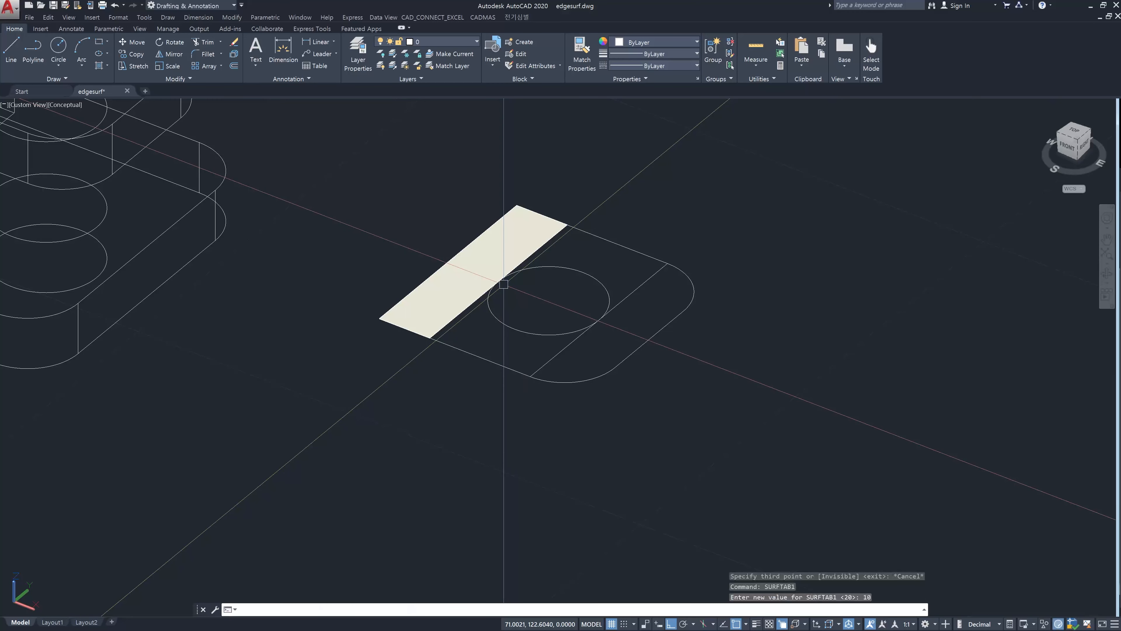
key("Escape")
key("Escape")
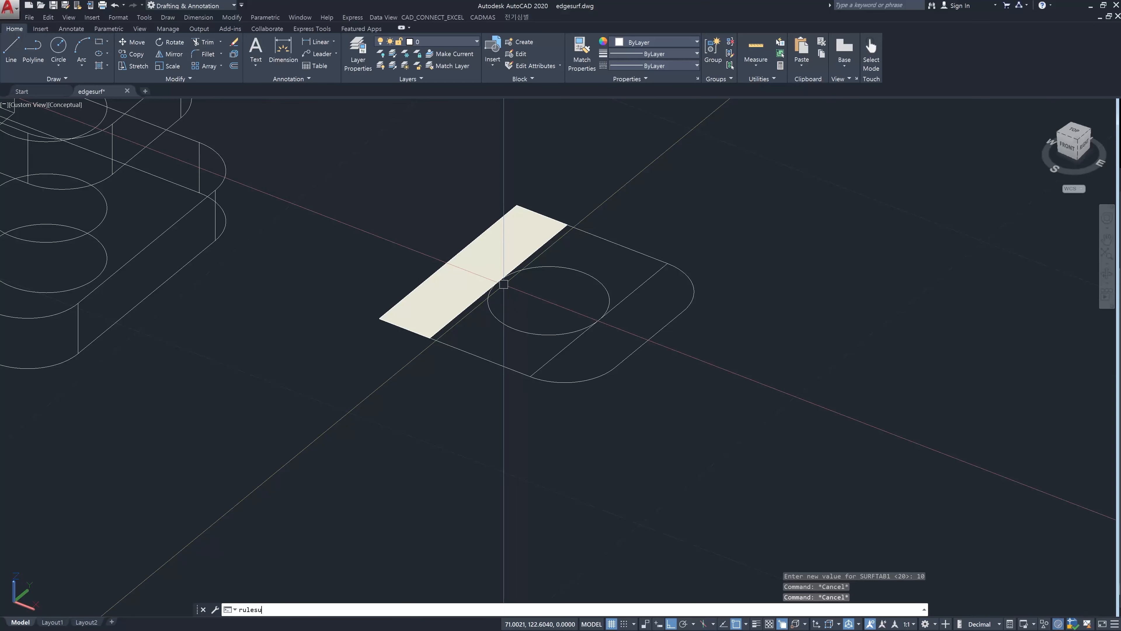
Create a ruled surface between the two rounded corner arcs of the copied plate outline
type("rulesurf")
key("Return")
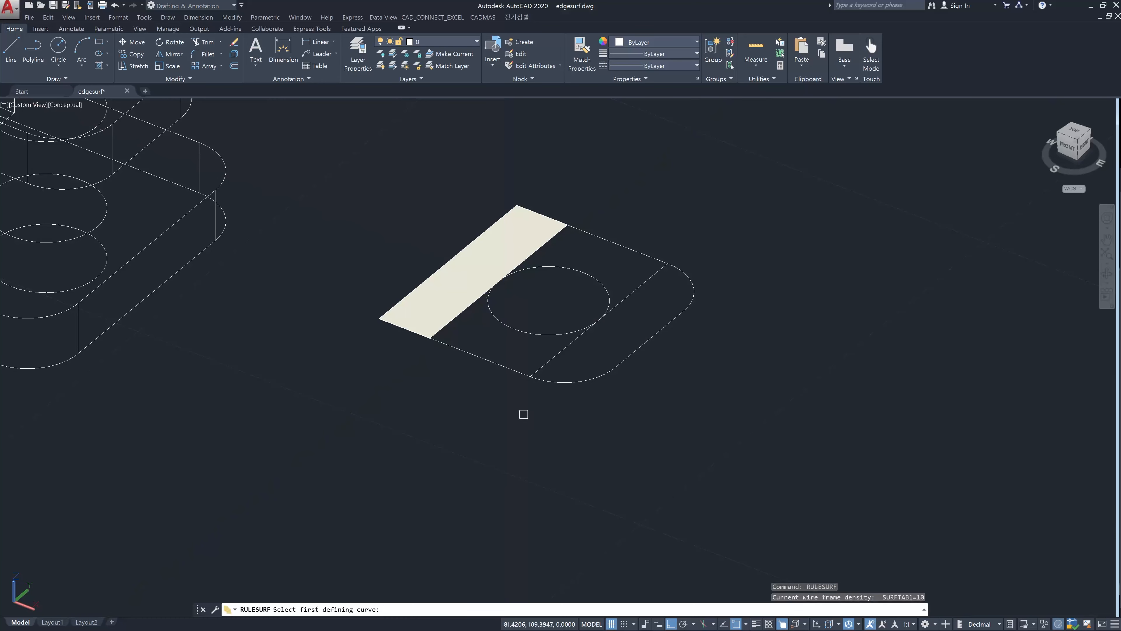
left_click(550, 377)
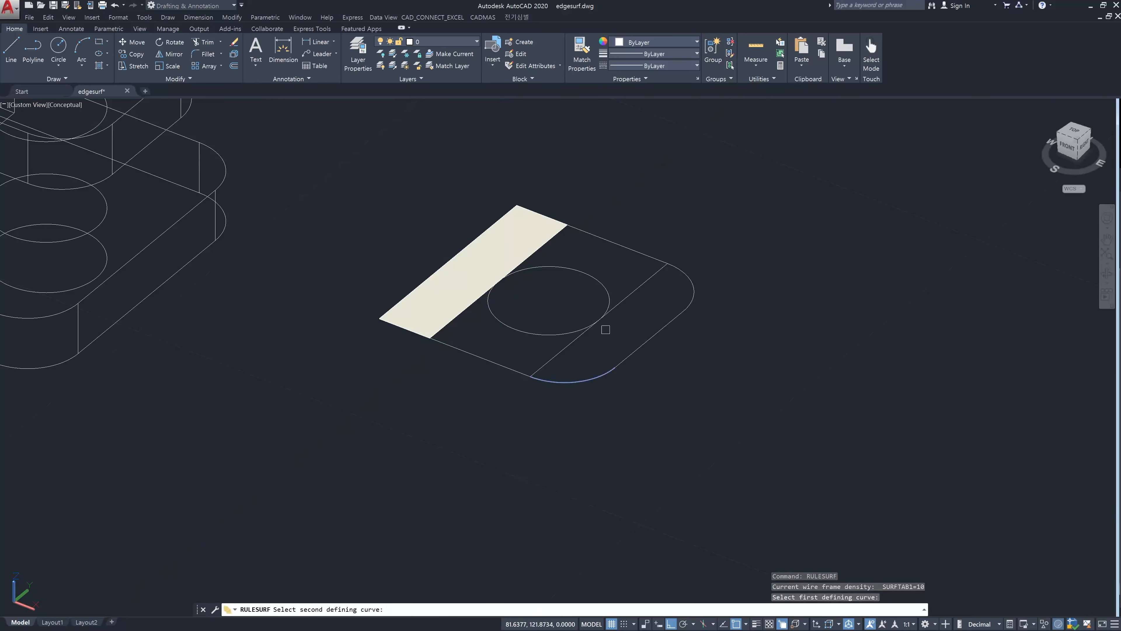
left_click(663, 271)
key("Escape")
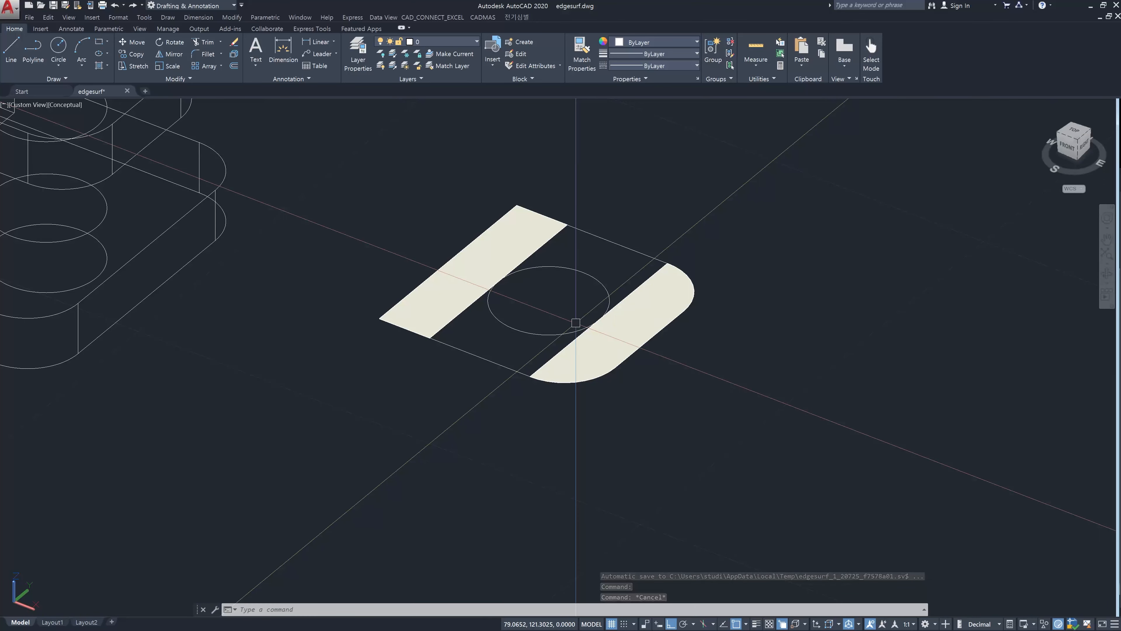
Set the SURFTAB1 mesh density to 20
type("surfta")
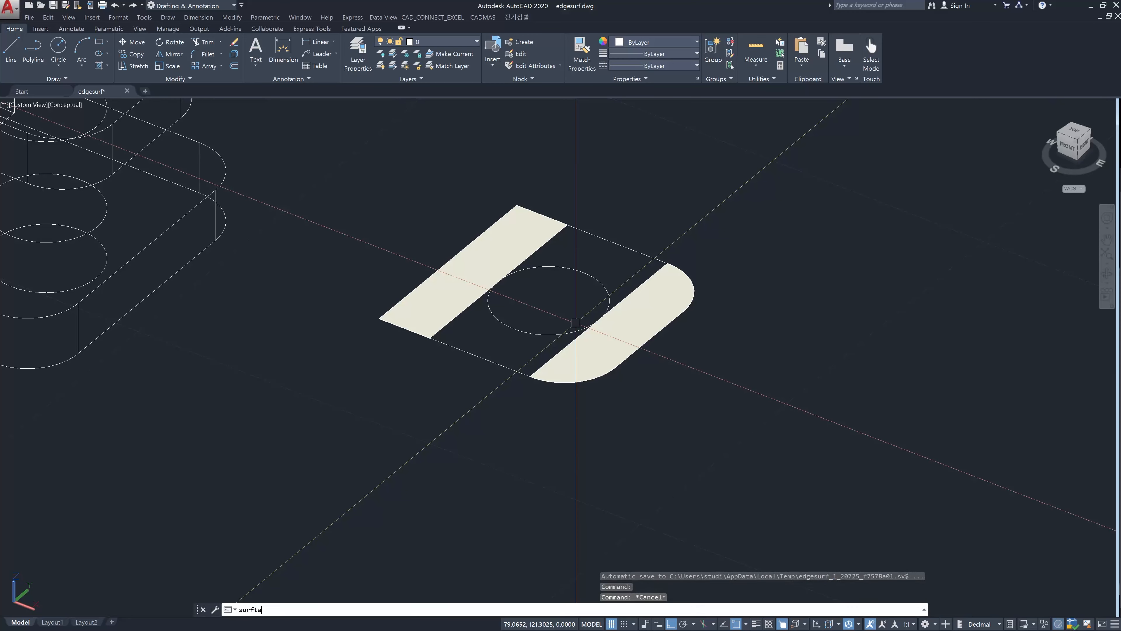
type("b1")
key("Return")
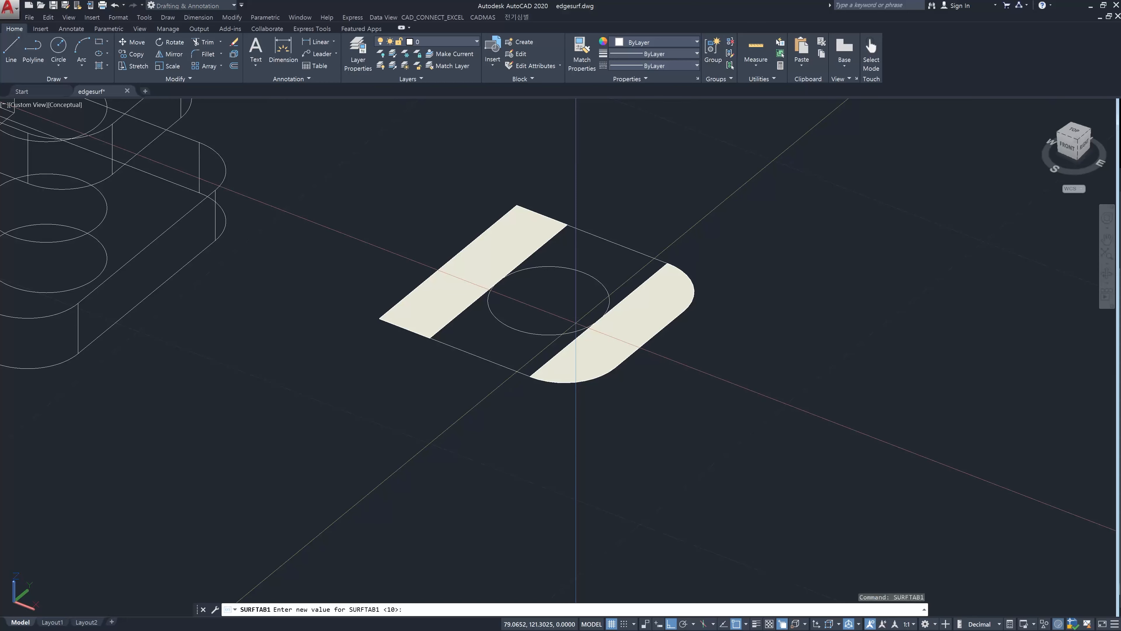
type("20")
key("Return")
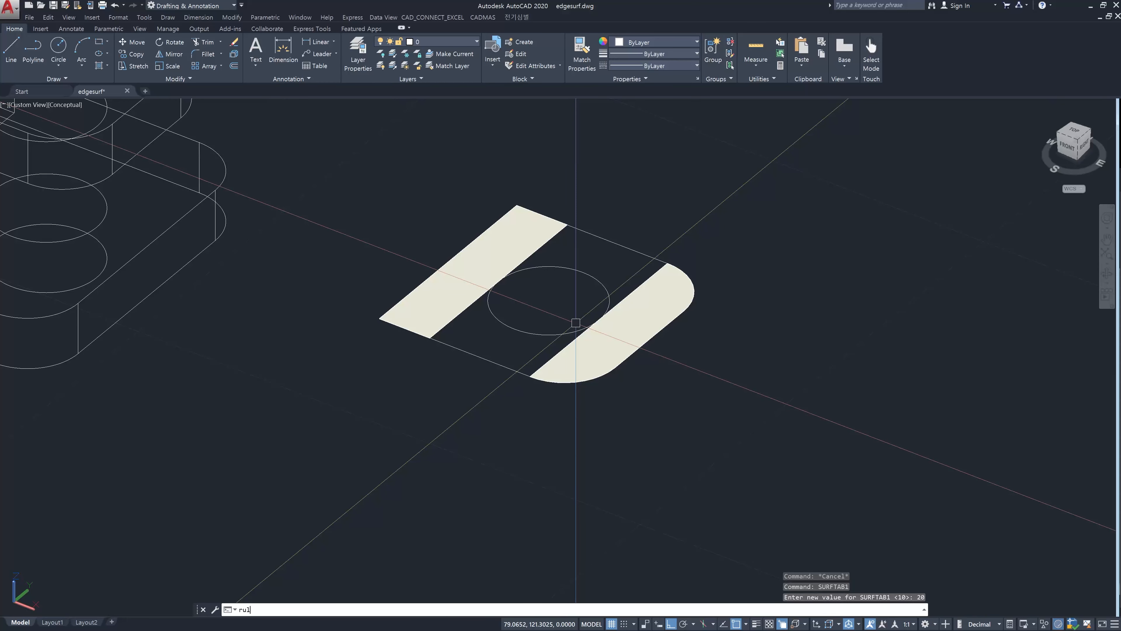
key("Return")
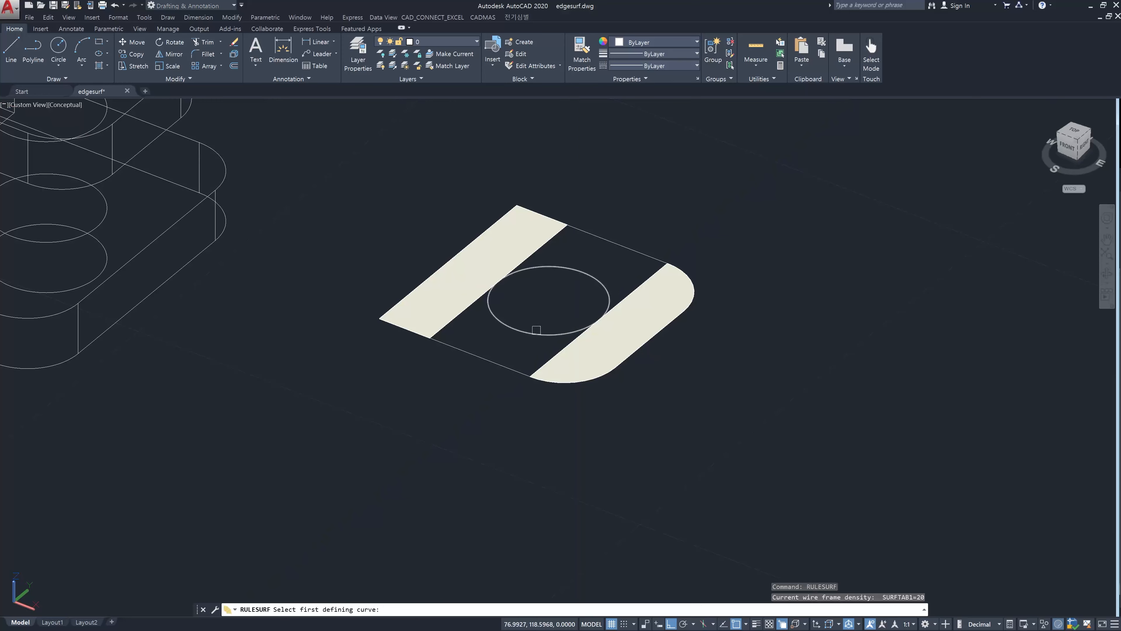
left_click(493, 315)
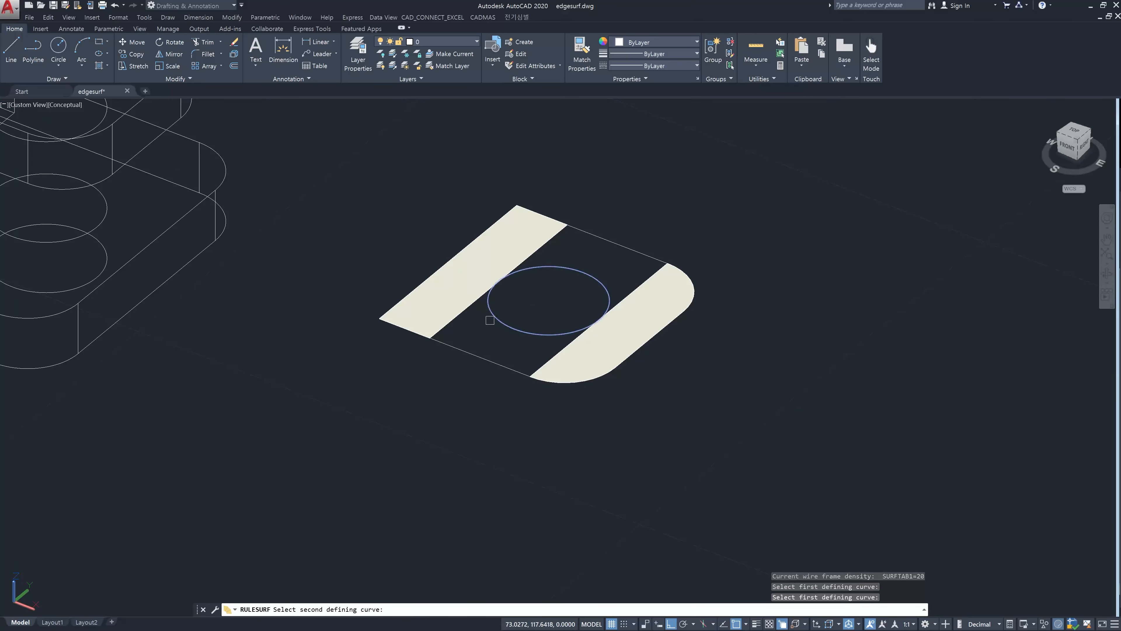
key("Escape")
key("Escape")
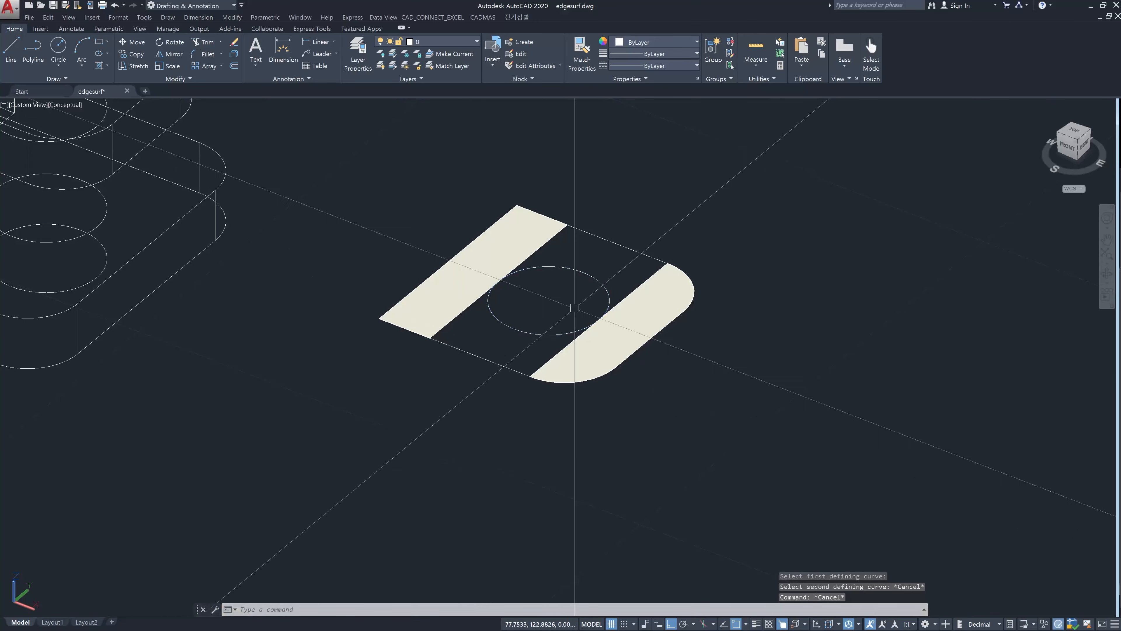
type("tr")
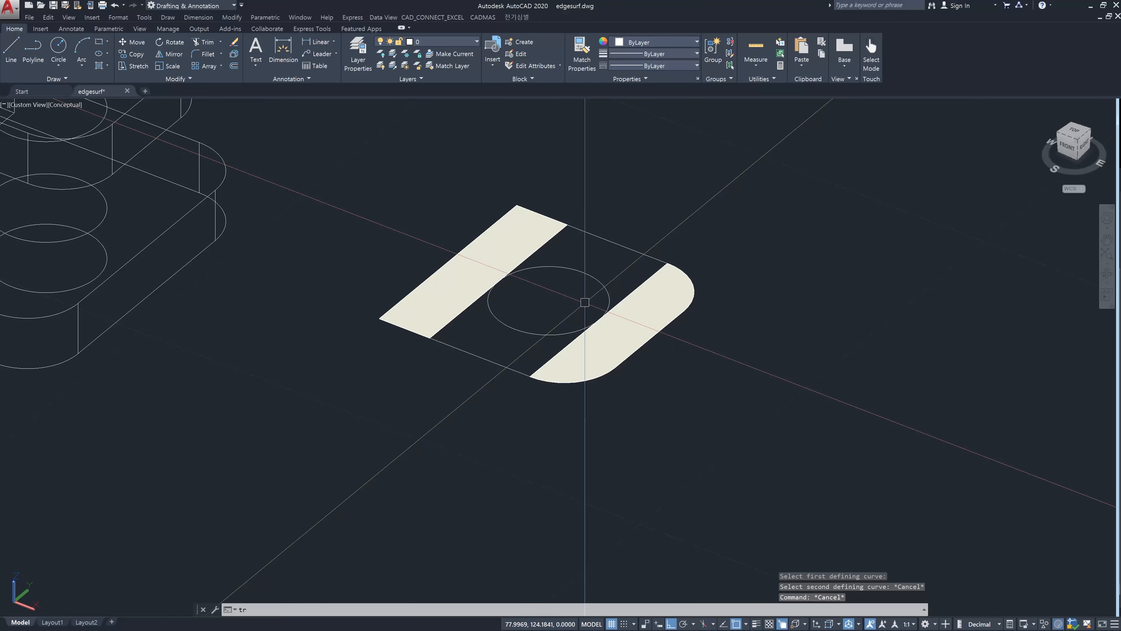
key("Return")
key("Escape")
key("Escape")
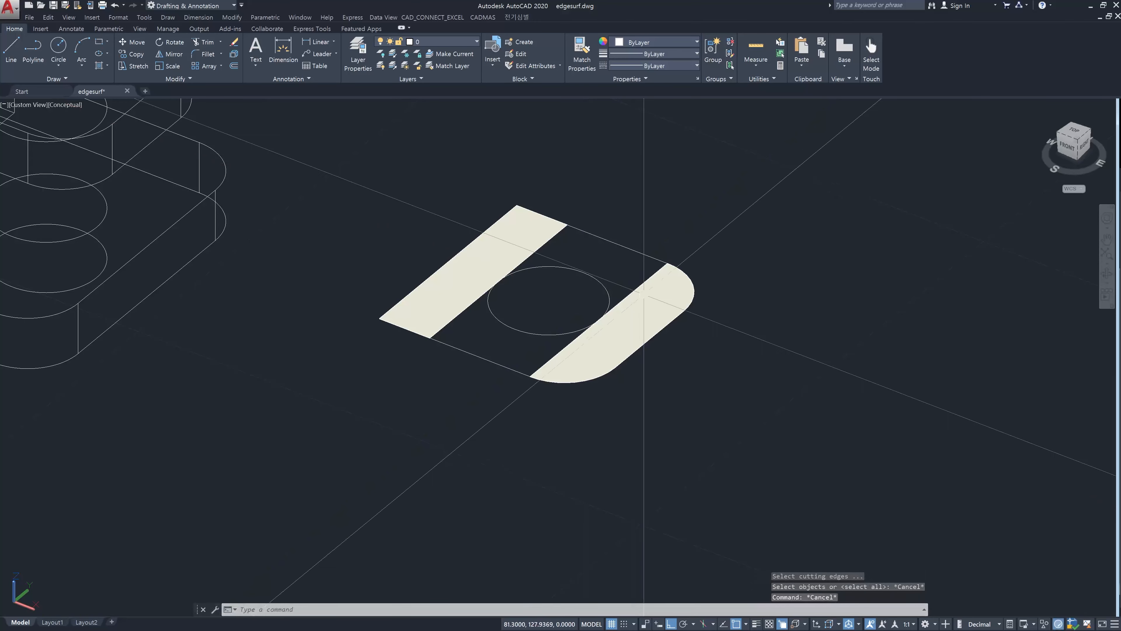
Move the 3D face and the rounded-end ruled surface 30 units off the outline in the 270° direction
type("m")
key("Return")
left_click(643, 295)
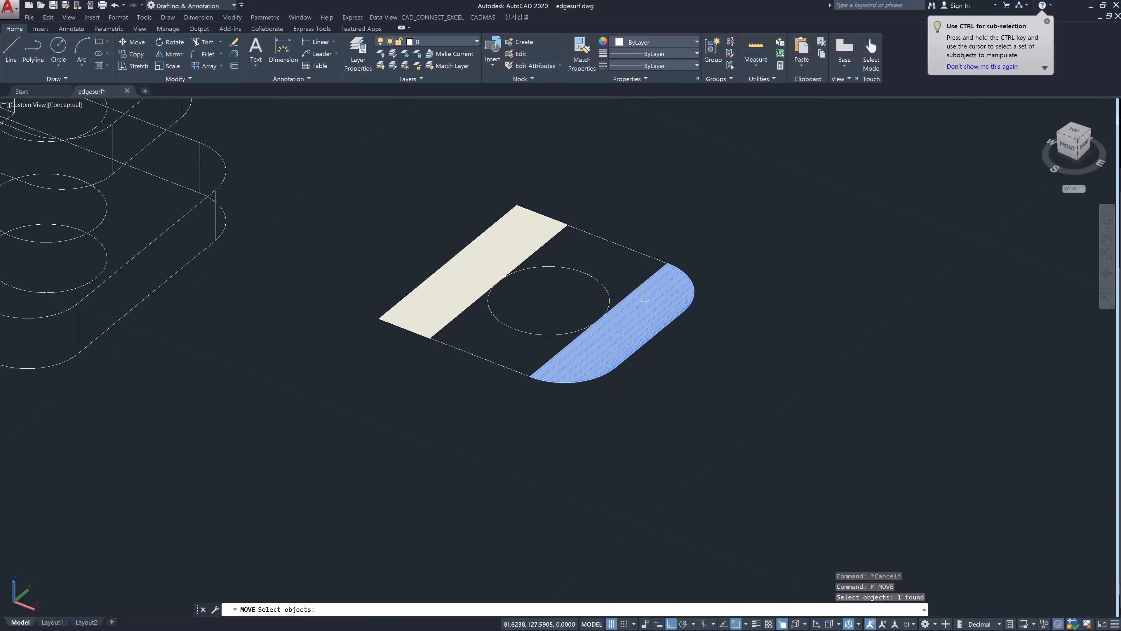
left_click(496, 272)
key("Return")
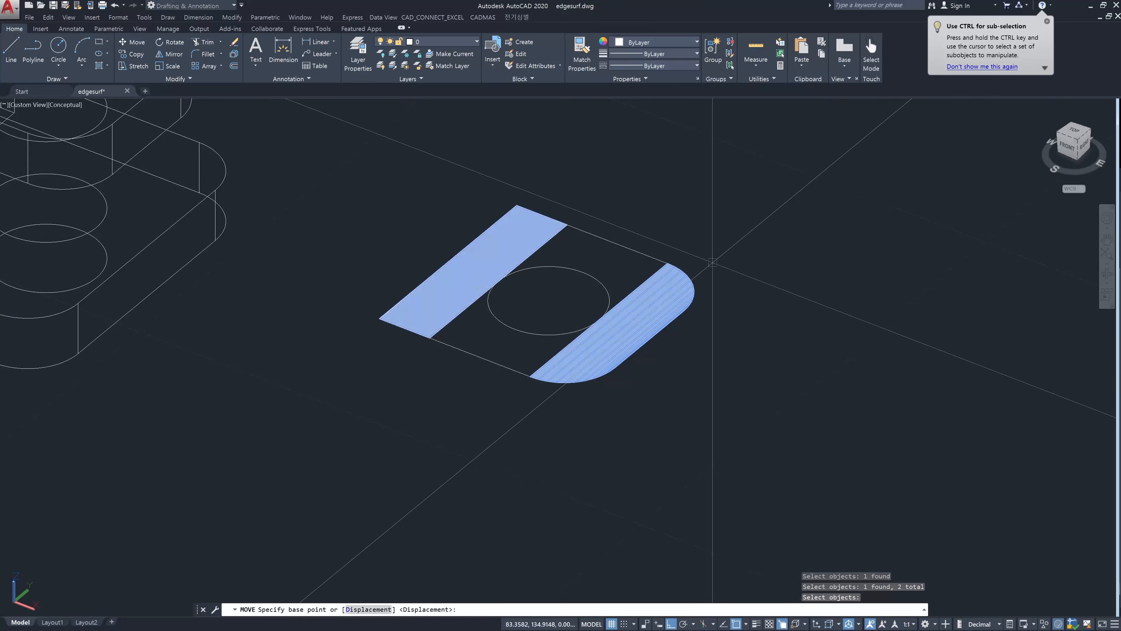
left_click(730, 264)
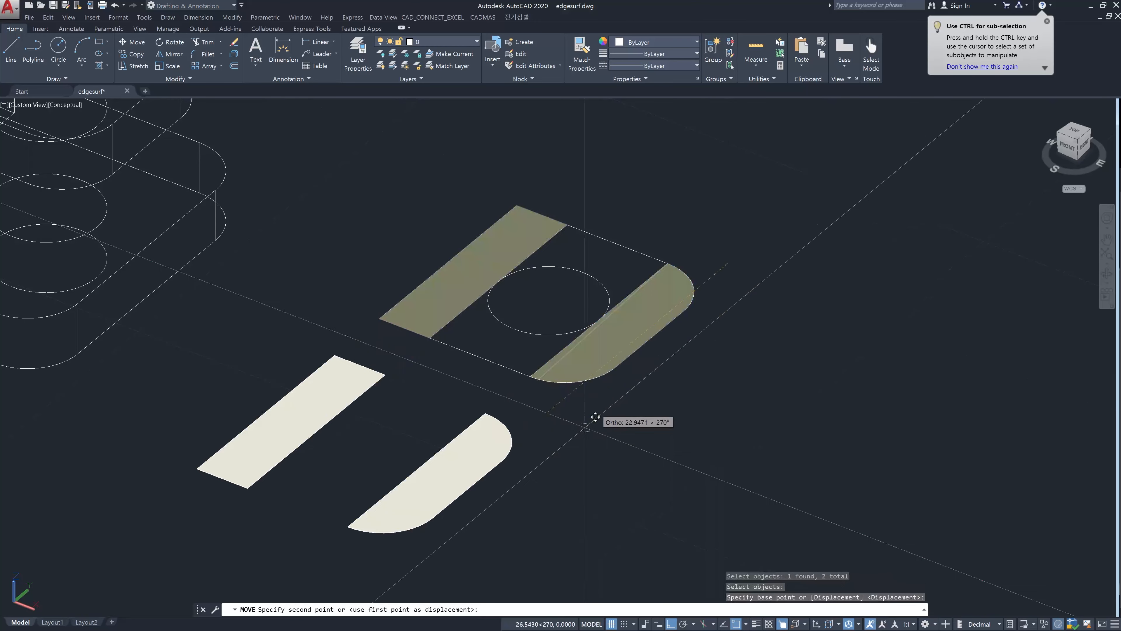
type("30")
key("Return")
key("Escape")
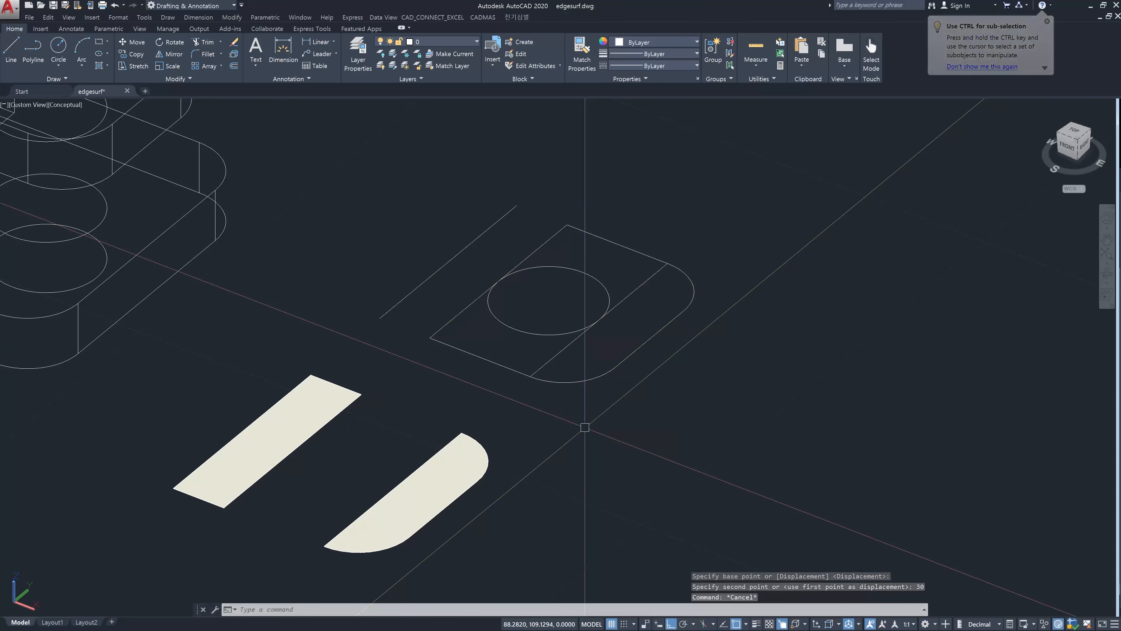
Trim away the far half of the circle, using the two parallel lines touching it as cutting edges
type("tr")
key("Return")
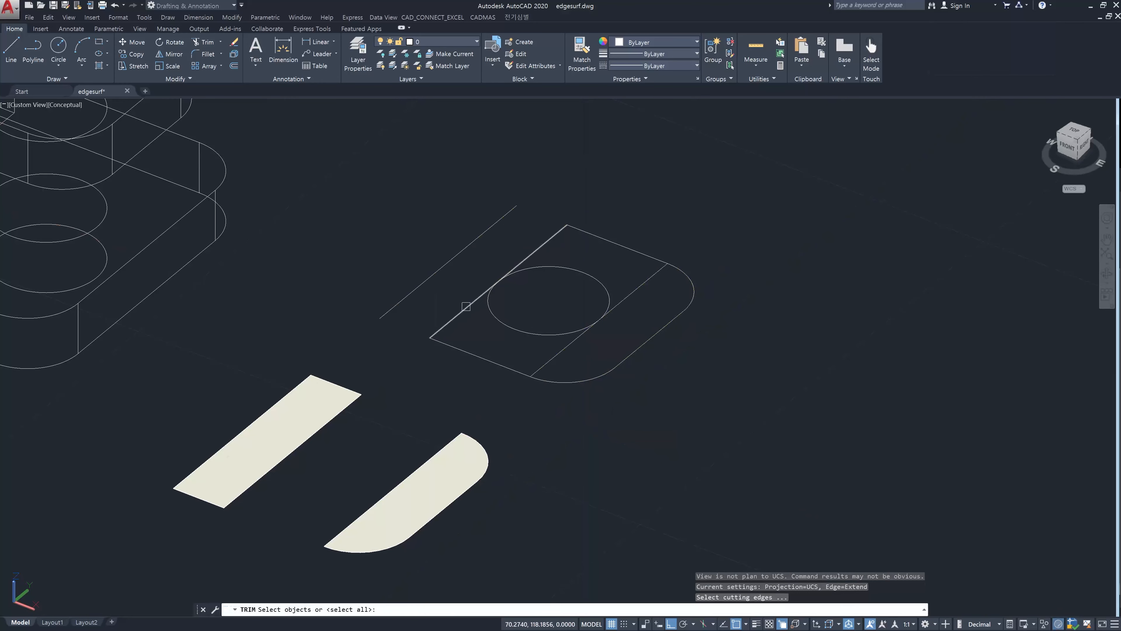
left_click(466, 308)
left_click(555, 353)
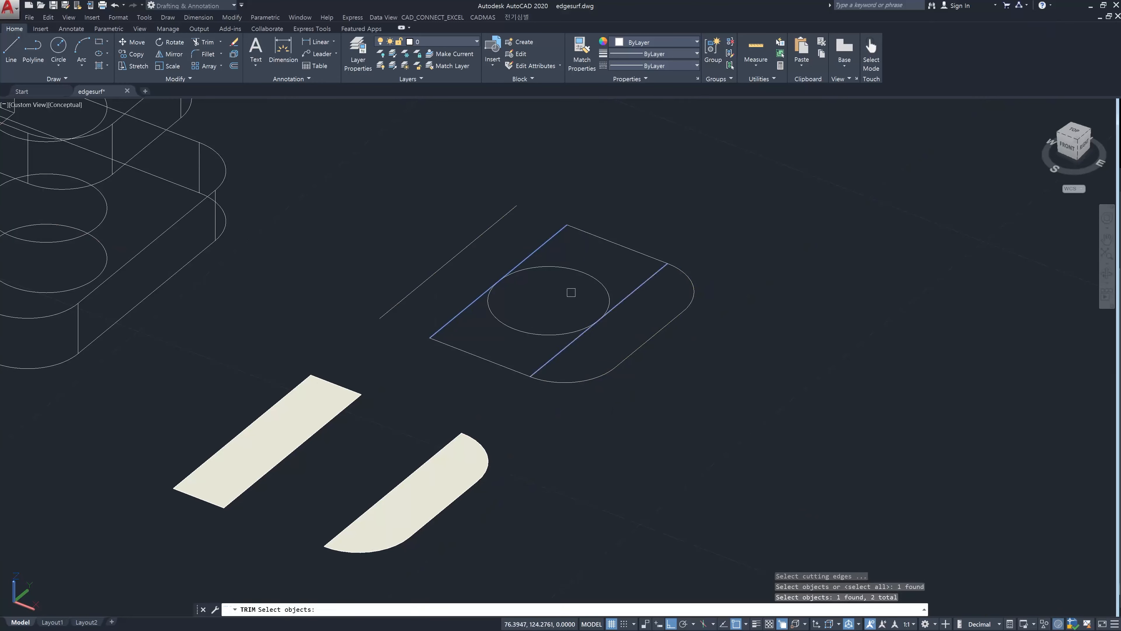
key("Return")
left_click(581, 272)
key("Escape")
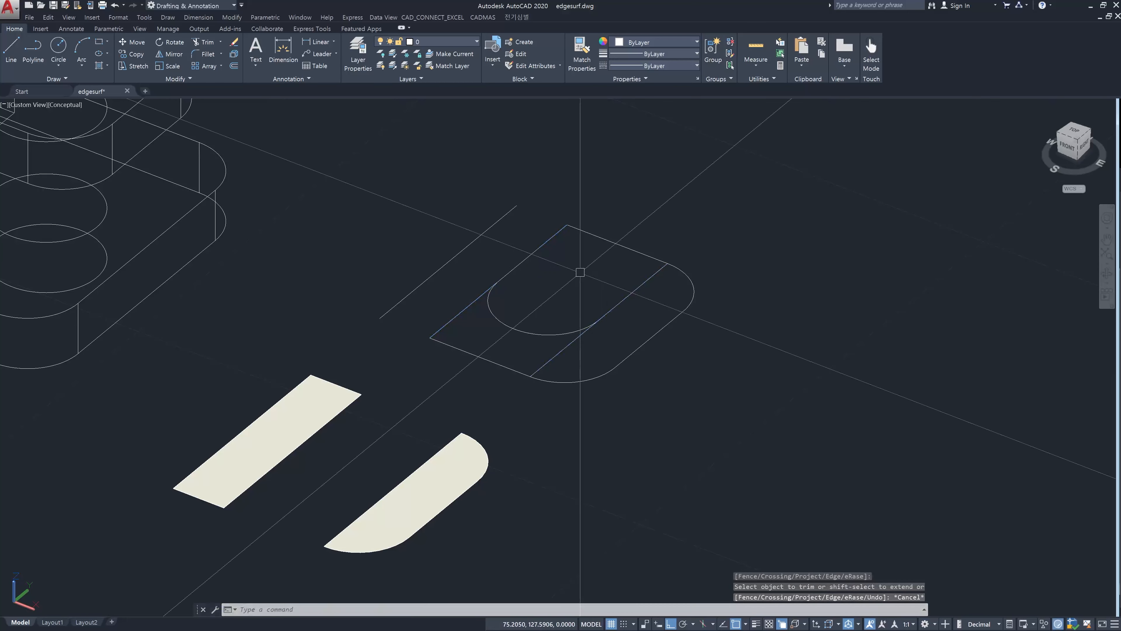
type("mi")
key("Return")
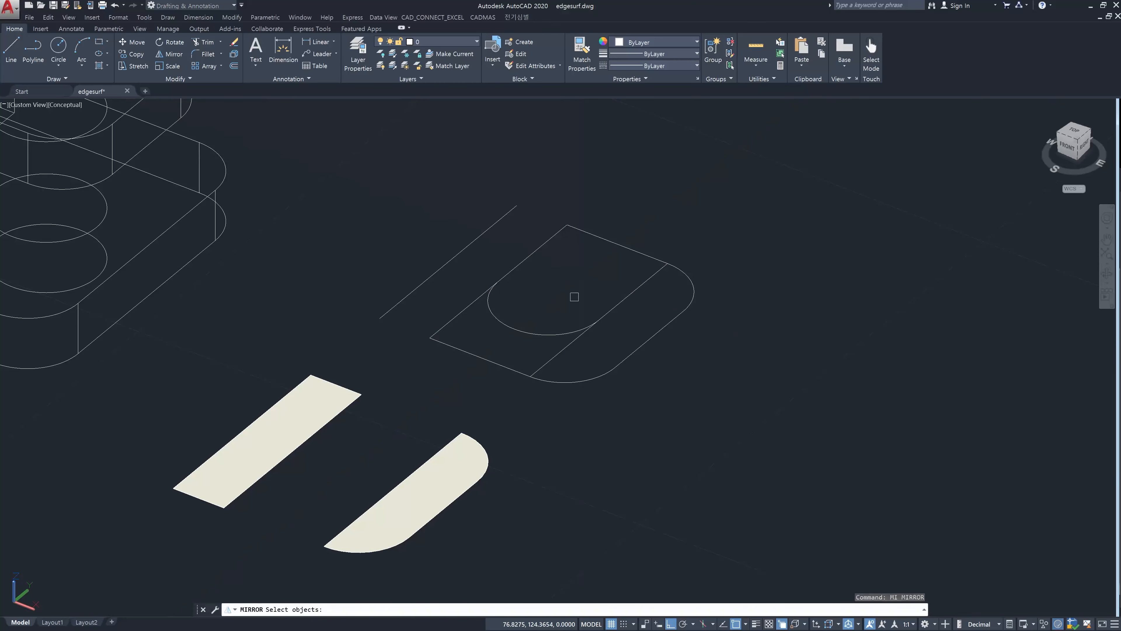
left_click(552, 334)
key("Return")
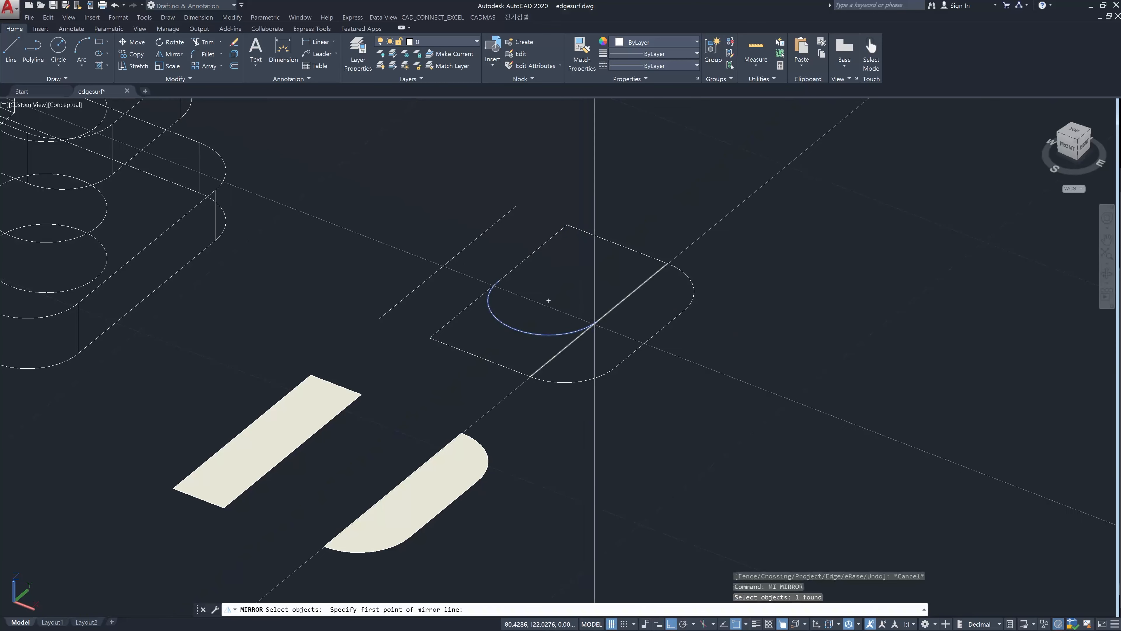
left_click(594, 324)
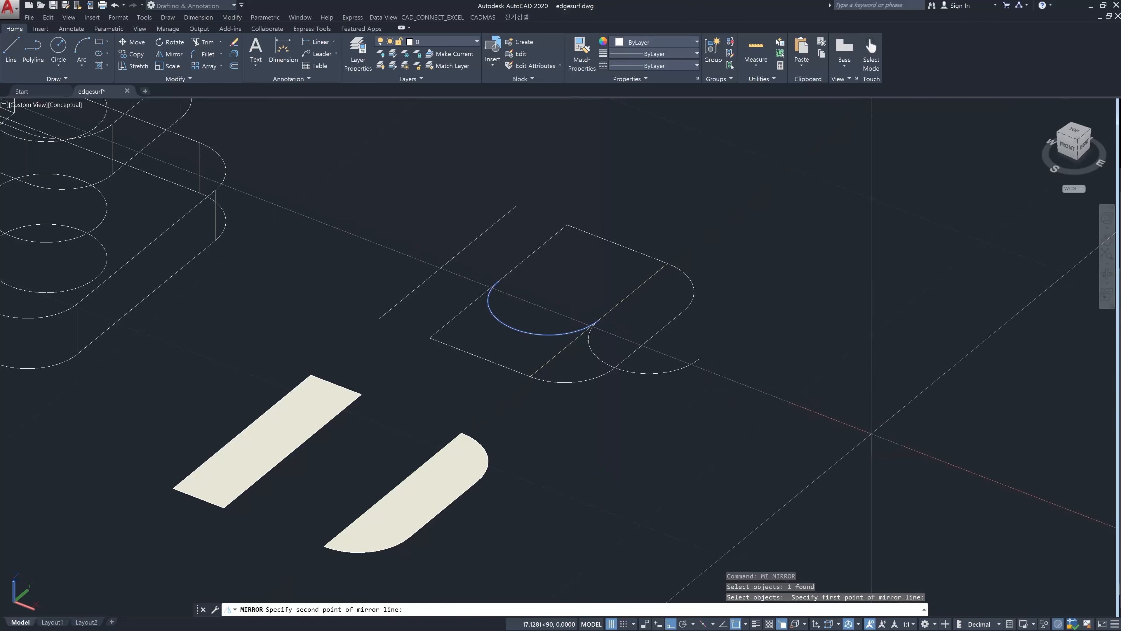
left_click(675, 411)
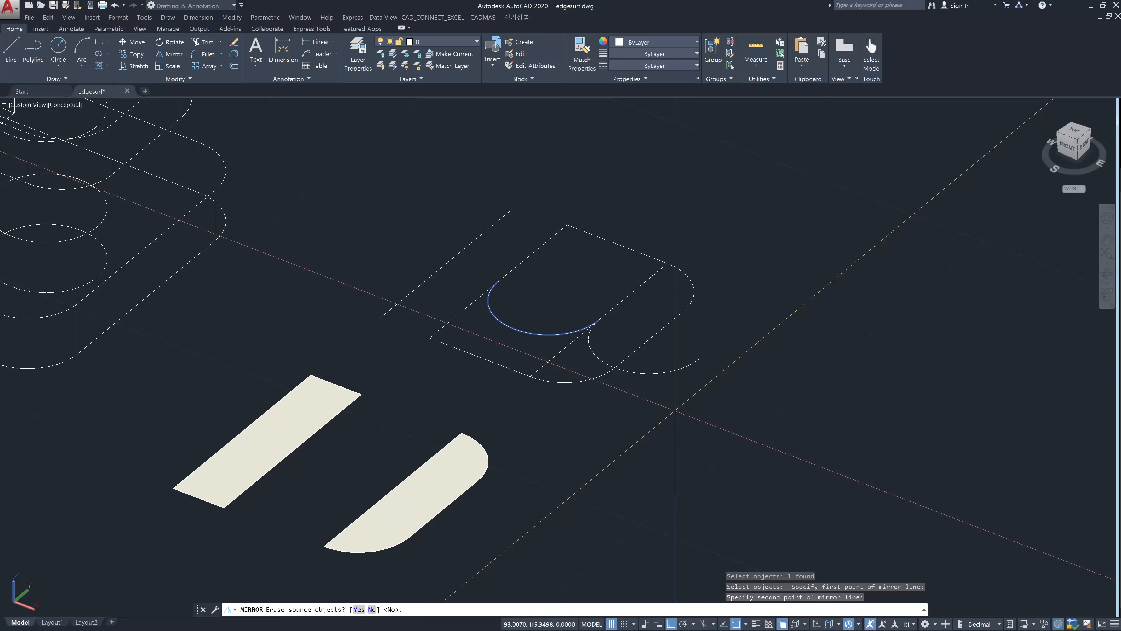
key("Escape")
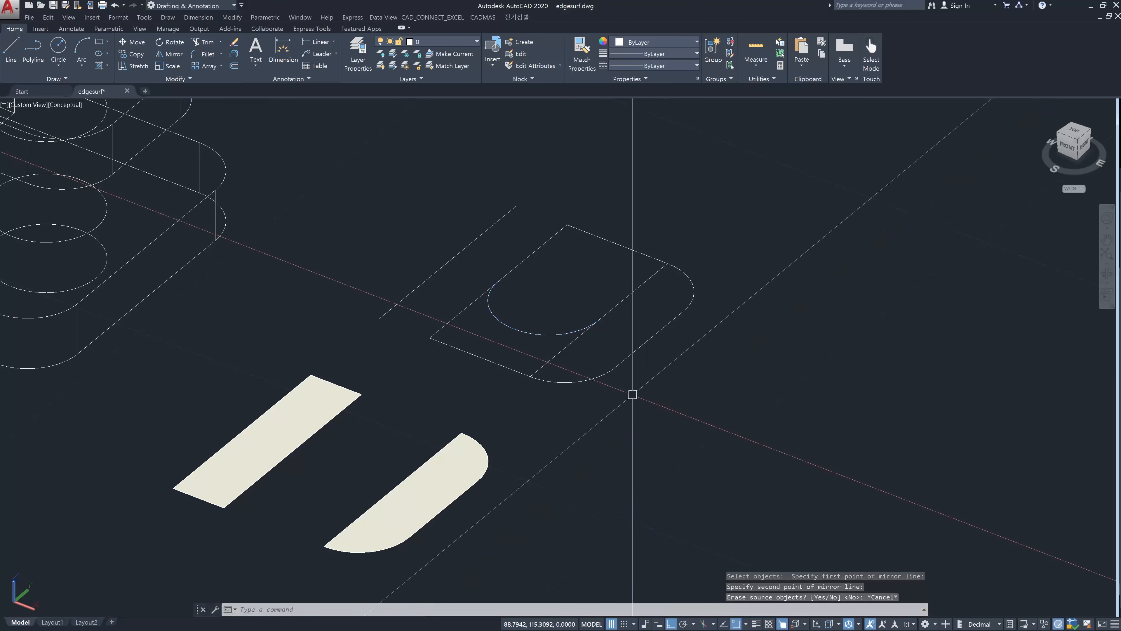
Mirror the remaining half-circle arc across the line through its endpoints, keeping the source arc
type("mi")
key("Return")
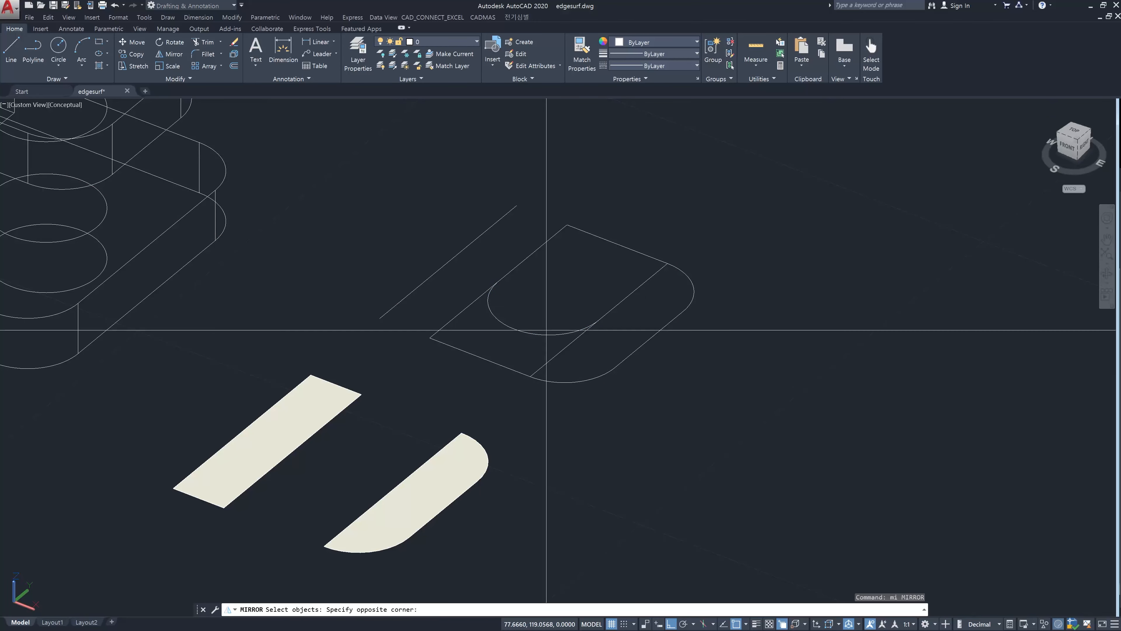
left_click(553, 332)
left_click(545, 340)
key("Return")
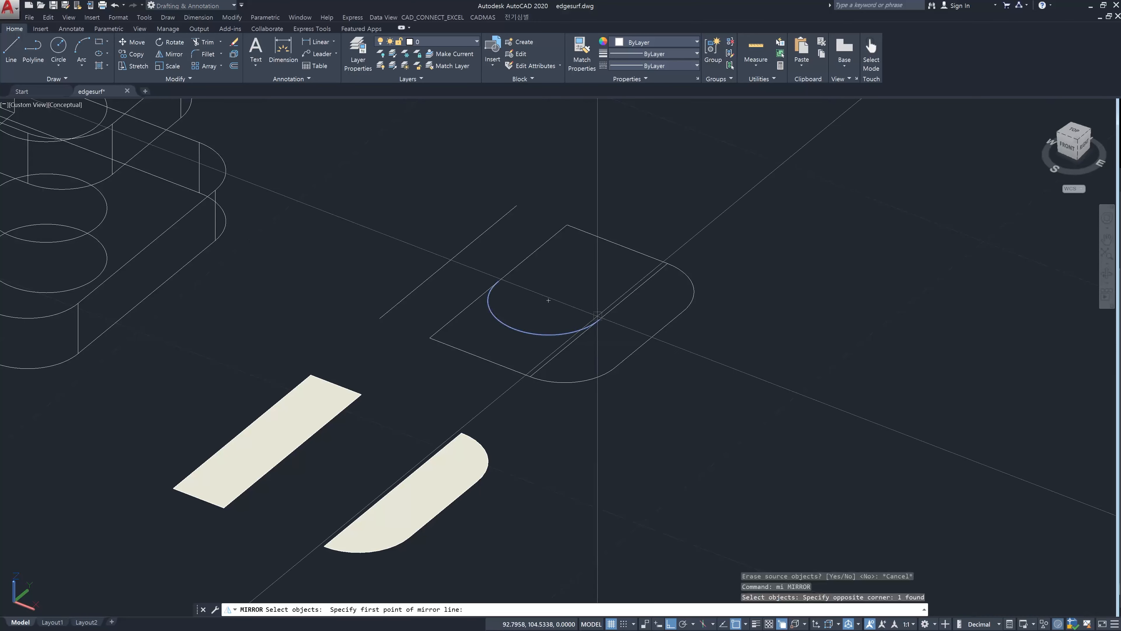
left_click(599, 319)
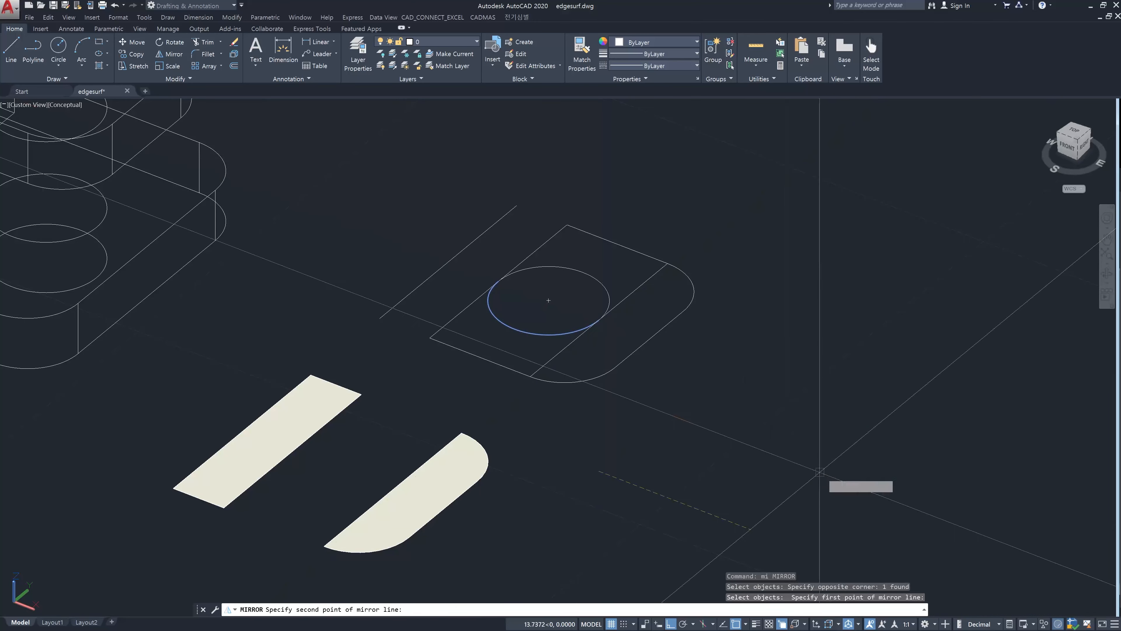
left_click(822, 473)
key("Return")
key("Escape")
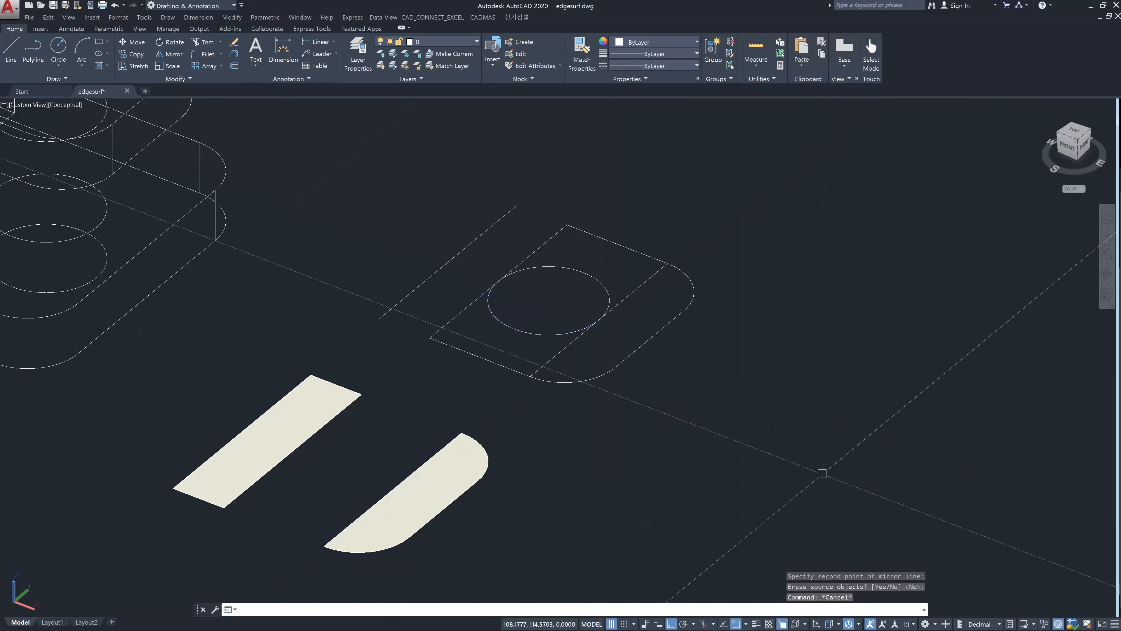
key("Escape")
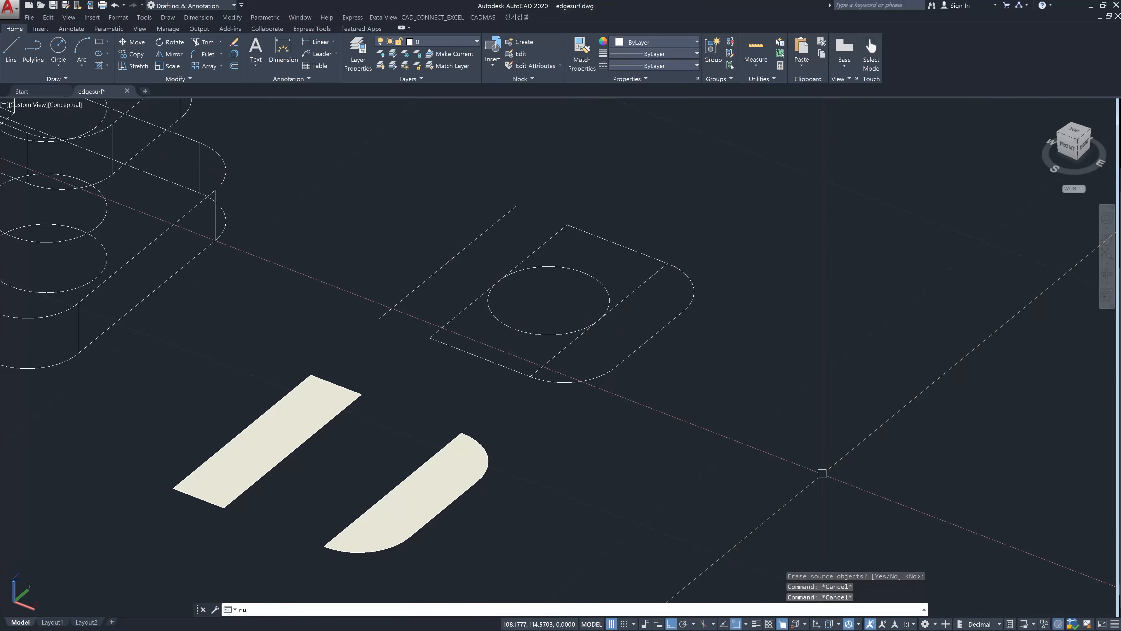
Create two ruled surfaces around the hole, each between a half-circle arc and the short straight plate edge facing it
type("rulesurf")
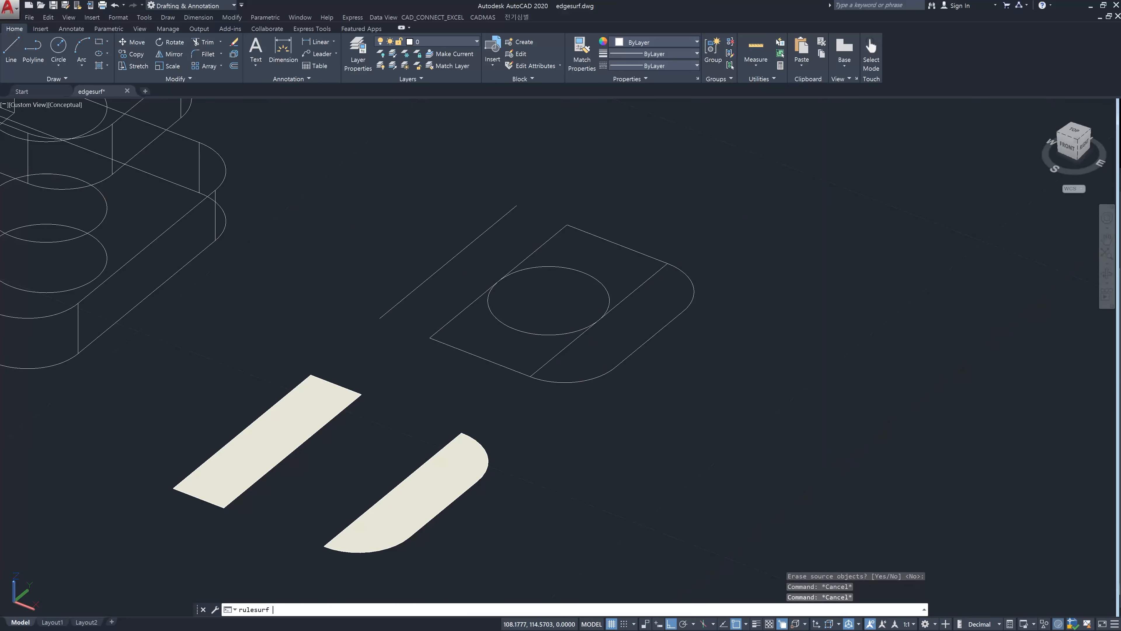
key("Return")
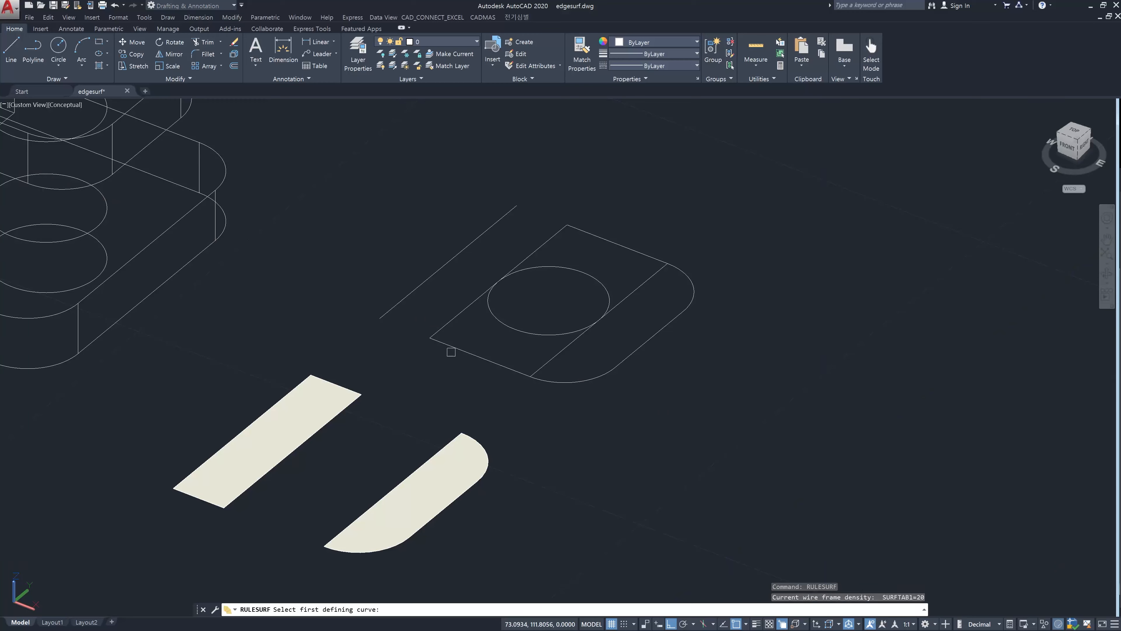
left_click(453, 344)
left_click(487, 311)
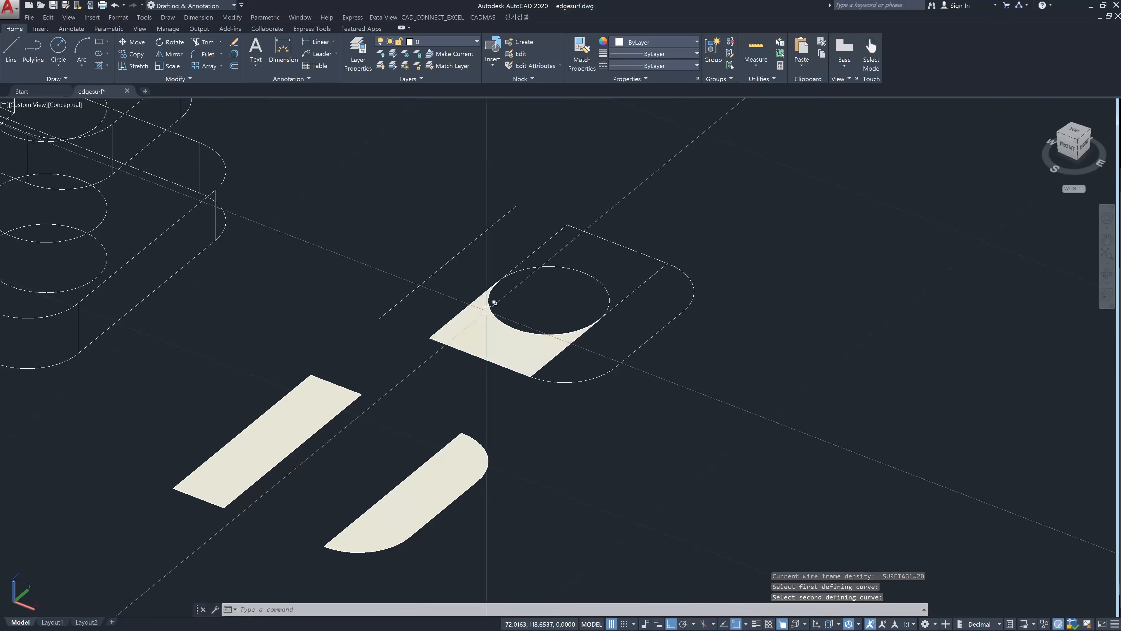
key("Return")
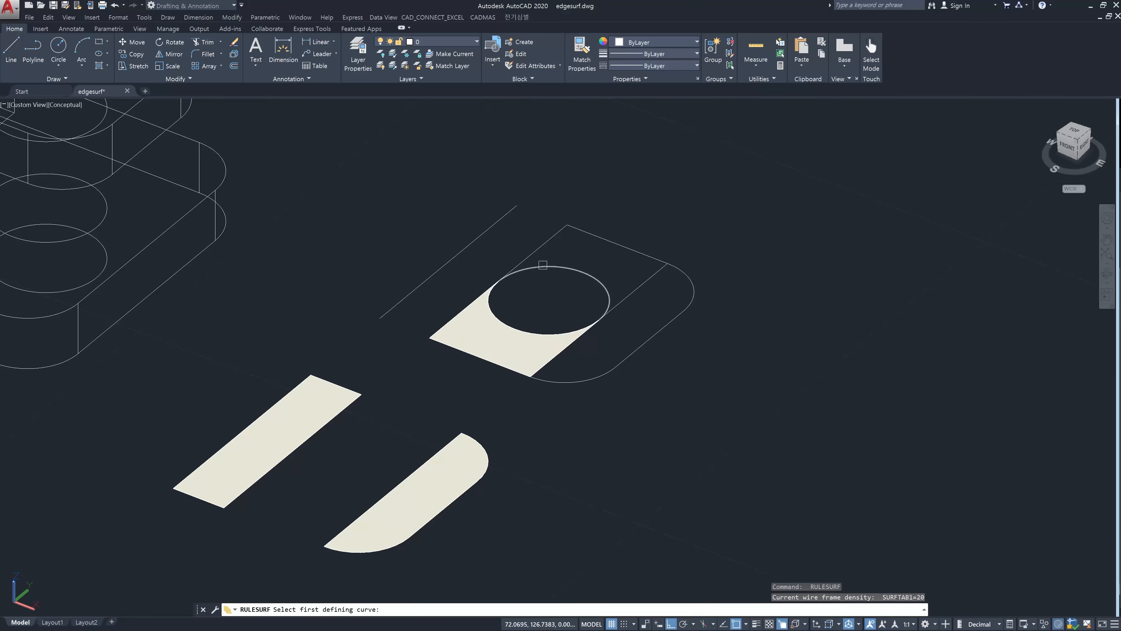
left_click(546, 266)
left_click(577, 232)
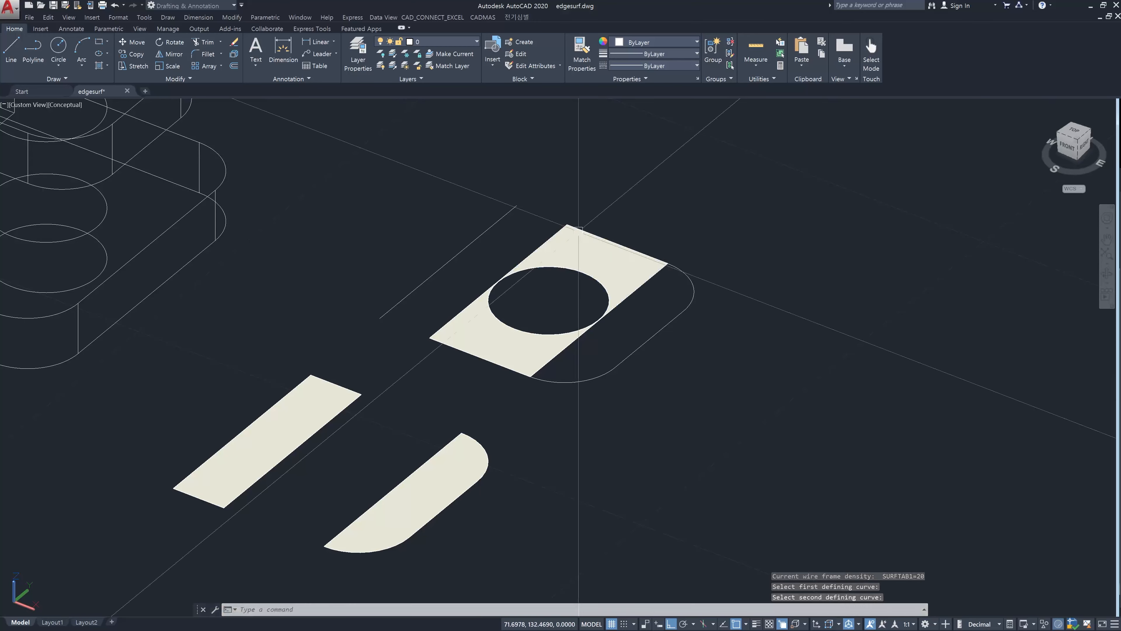
key("Escape")
key("Escape")
key("Escape")
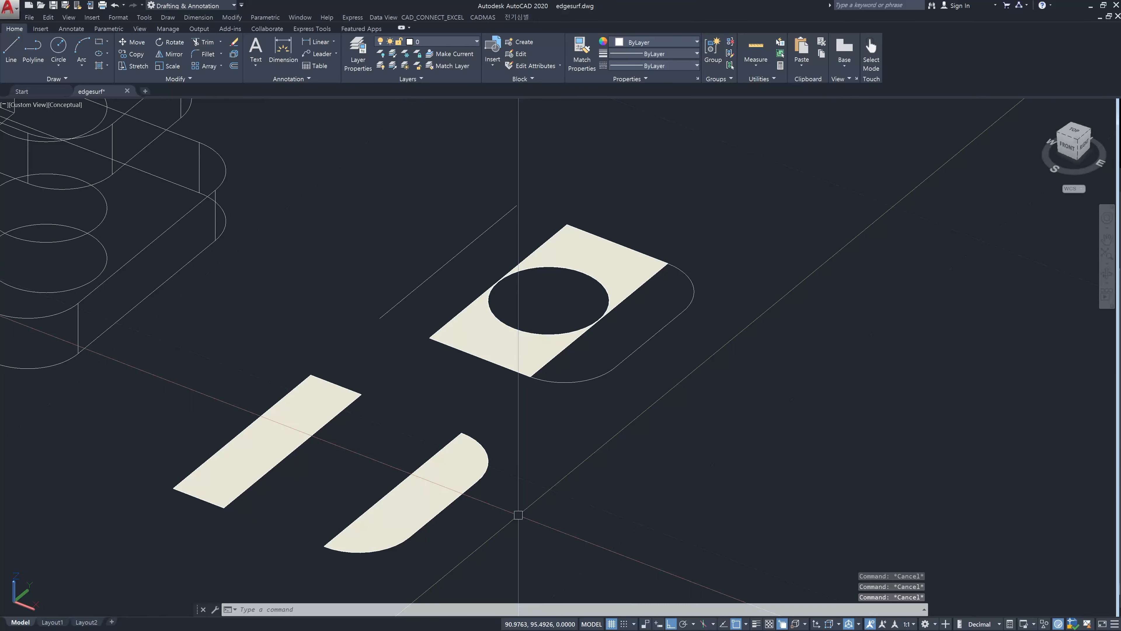
Move the 3D face and the rounded-end ruled surface 30 units in the 90° direction, back onto the outline
type("m")
key("Return")
left_click(522, 530)
left_click(208, 451)
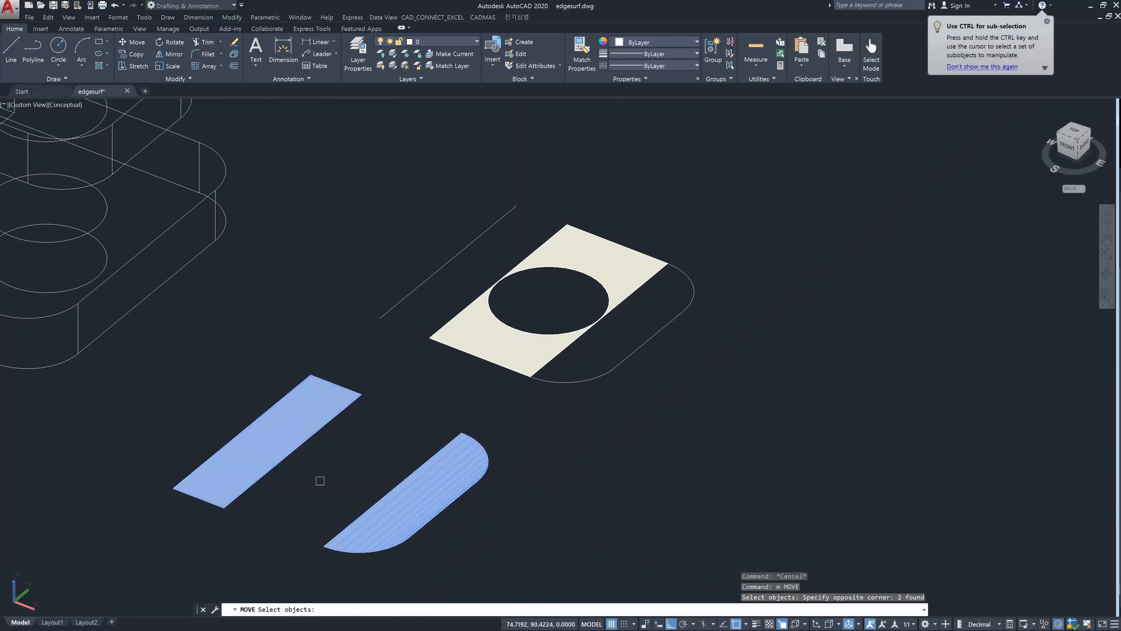
key("Return")
left_click(514, 491)
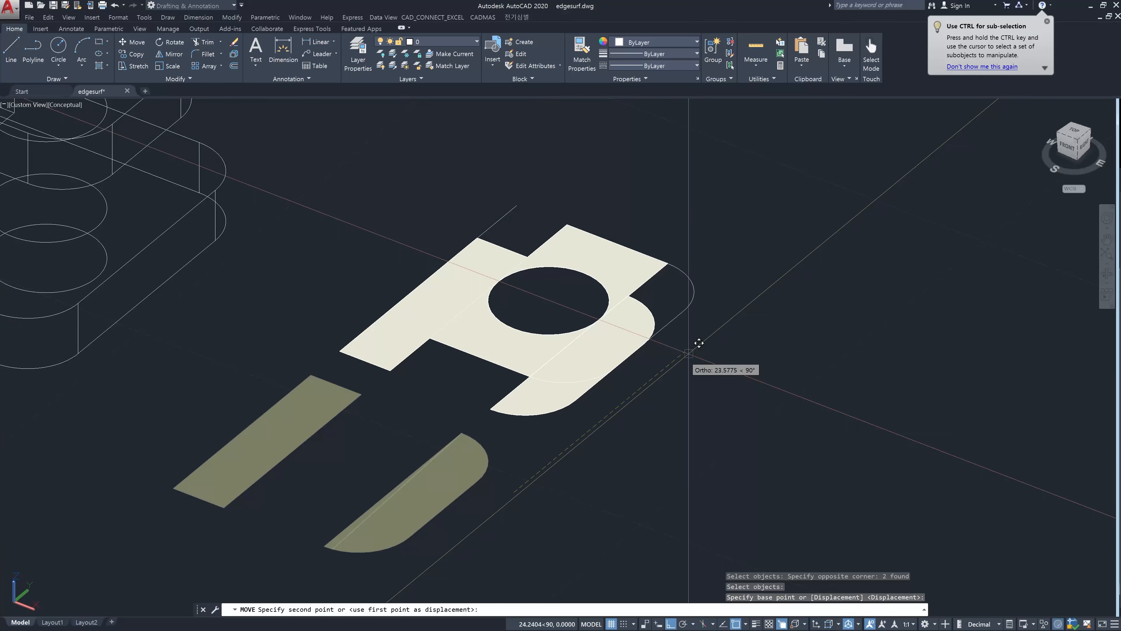
type("3")
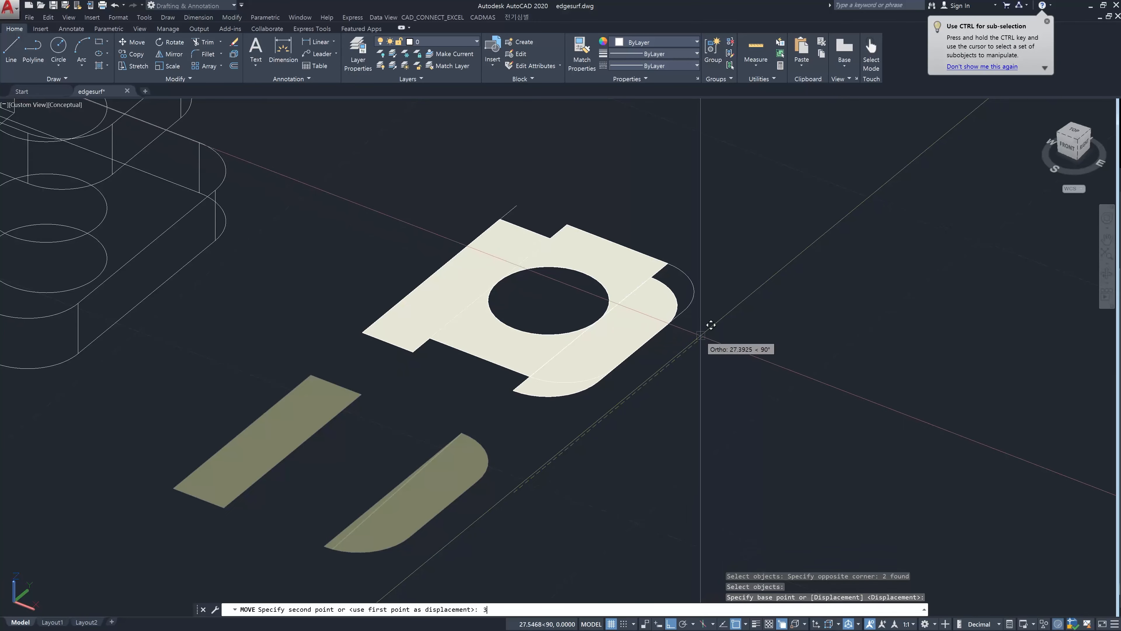
type("0")
key("Return")
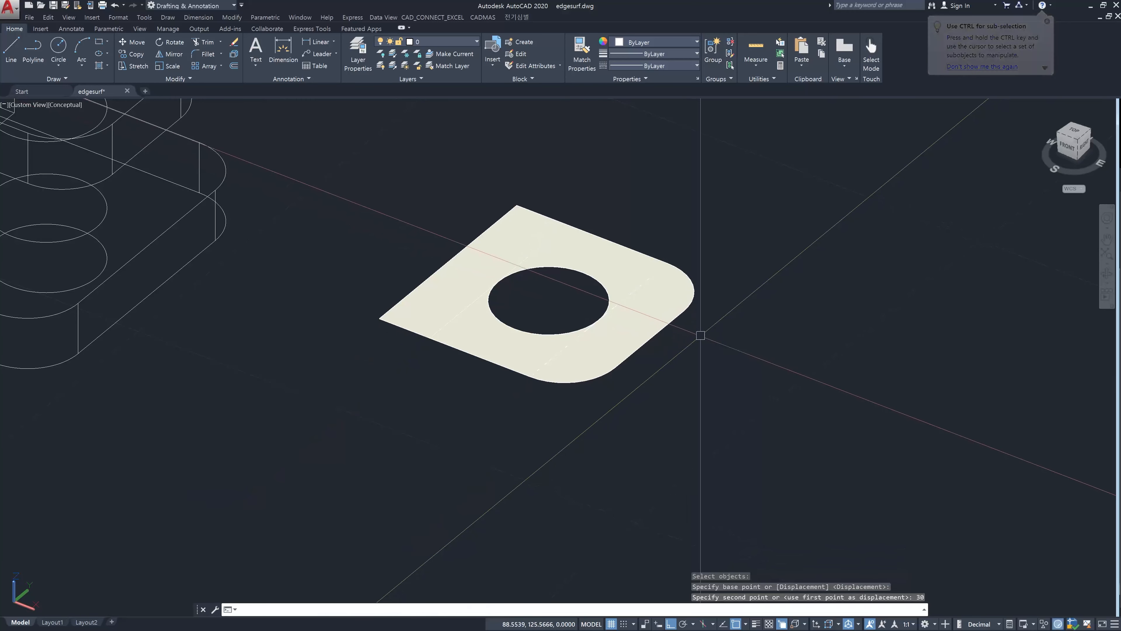
Assign the copied plate's 3D face and three ruled surfaces to the Surface layer
mouse_move(613, 303)
middle_mouse_down()
mouse_move(639, 348)
mouse_move(715, 406)
middle_mouse_up()
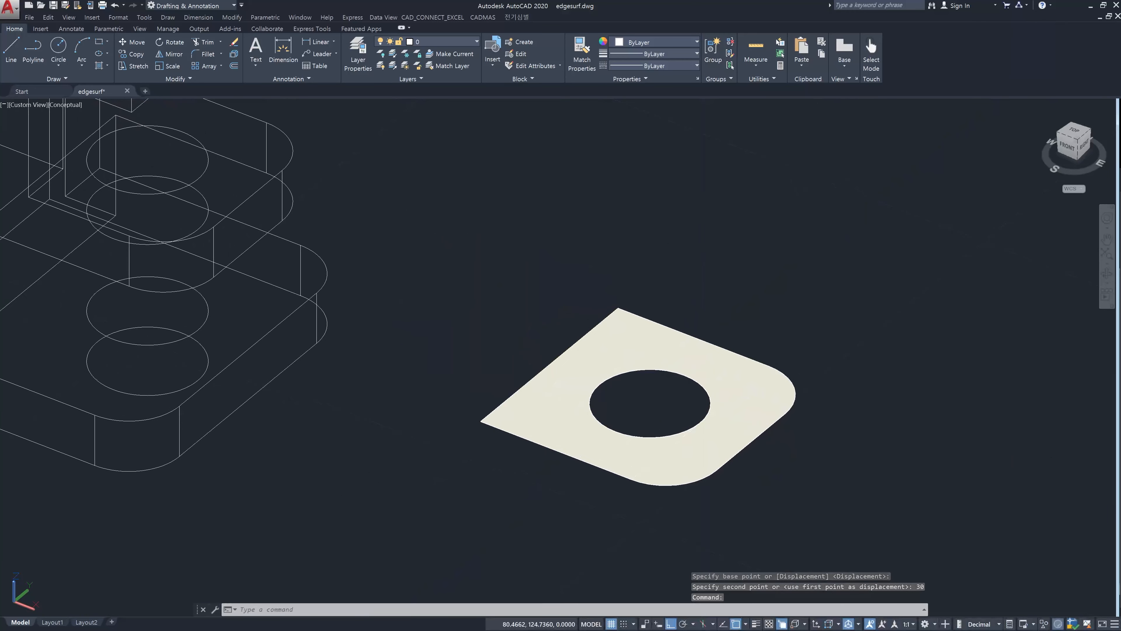
key("Escape")
key("Escape")
left_click(731, 396)
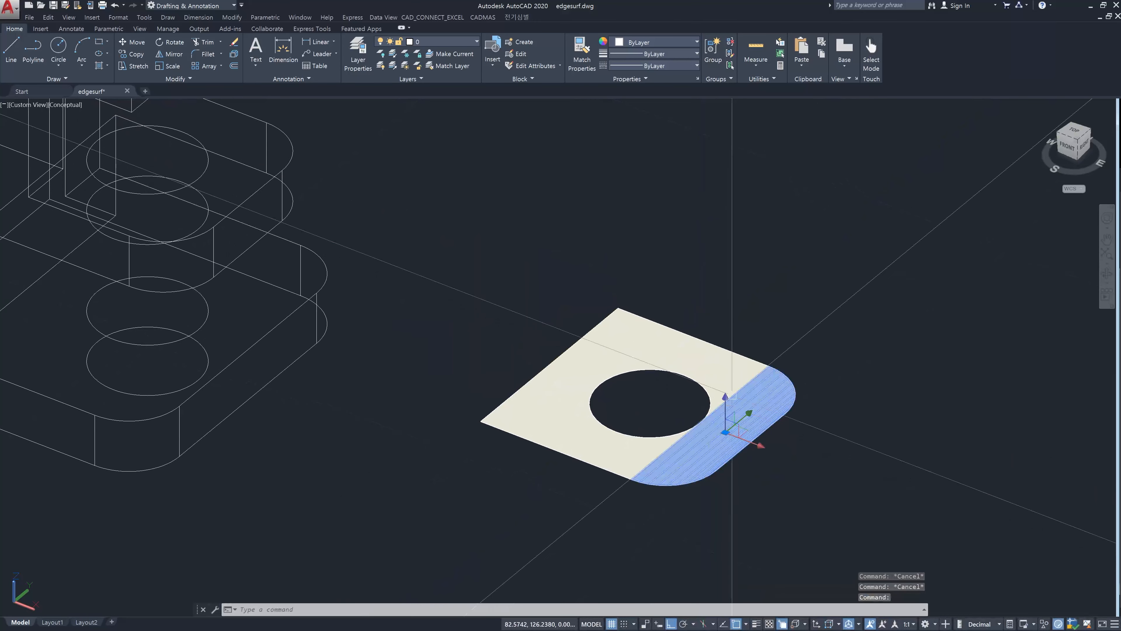
left_click(724, 399)
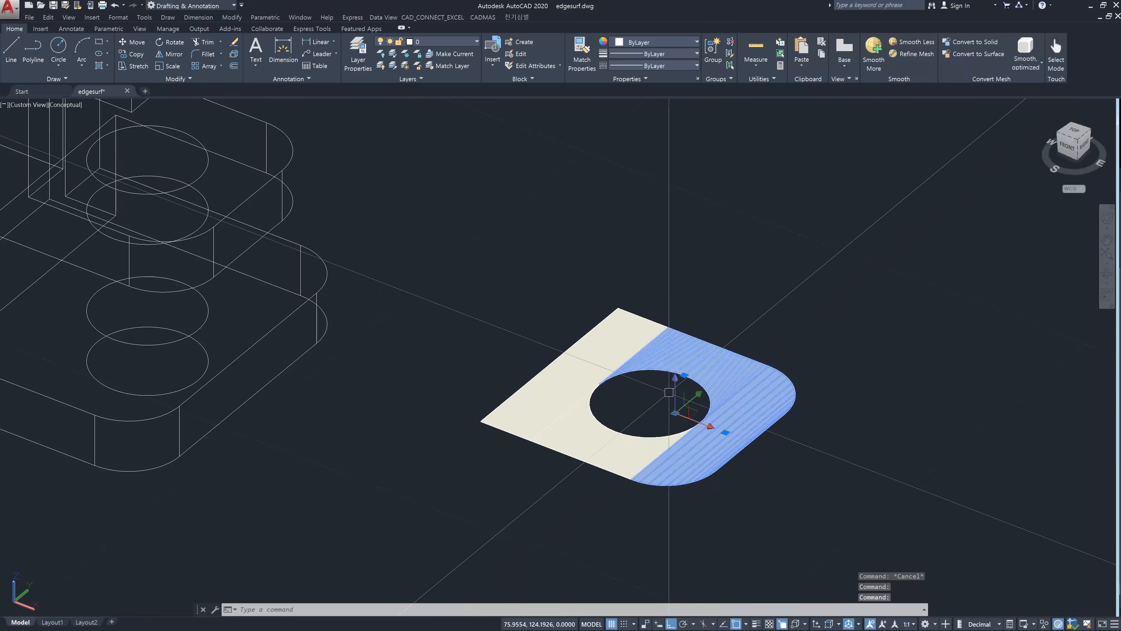
left_click(563, 380)
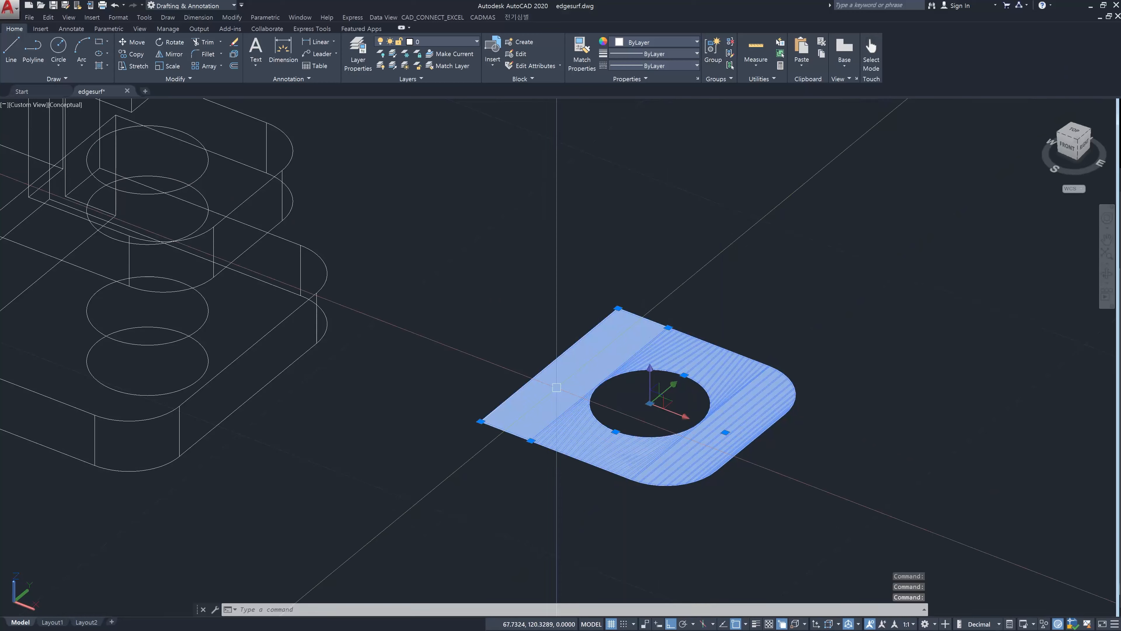
left_click(475, 44)
left_click(453, 79)
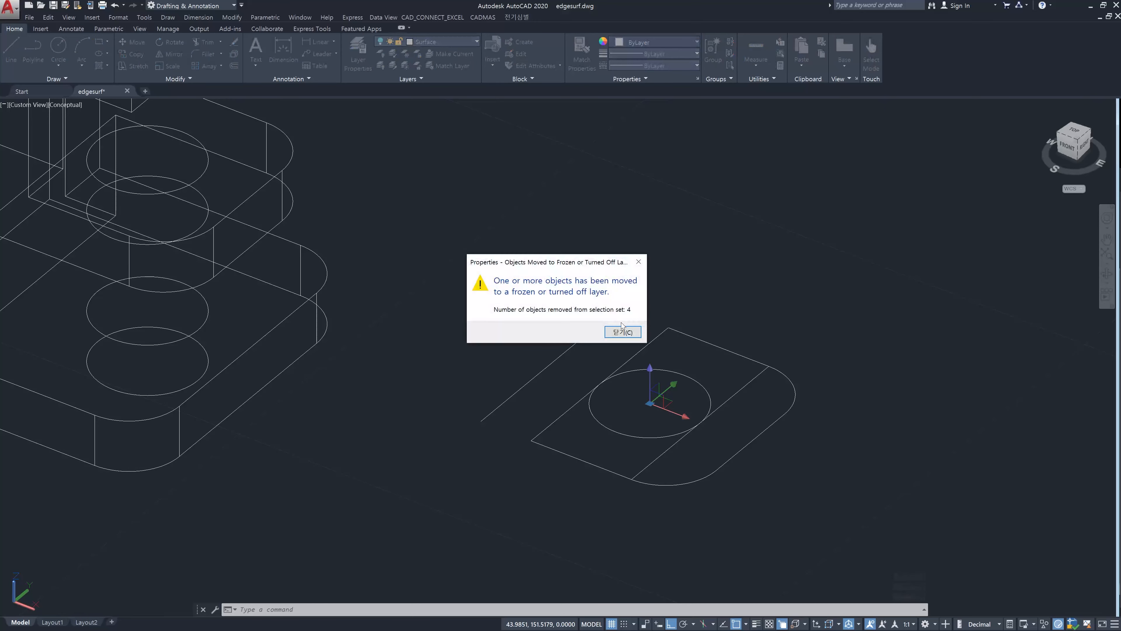
left_click(622, 332)
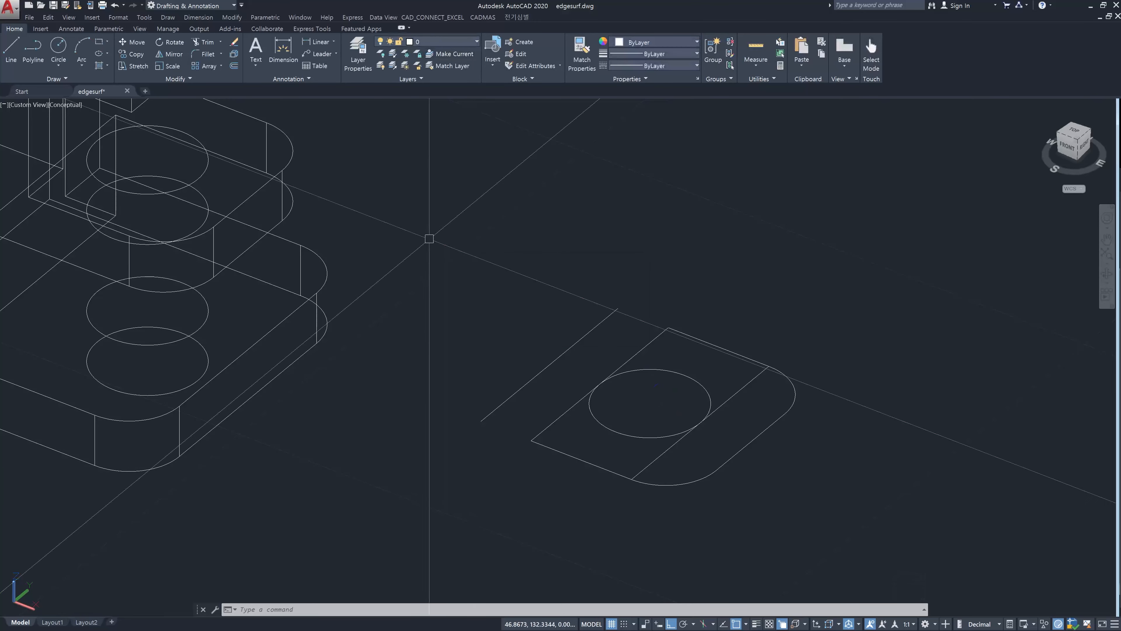
Erase all the leftover lines and arcs of the copied plate outline
left_click(439, 239)
left_click(909, 501)
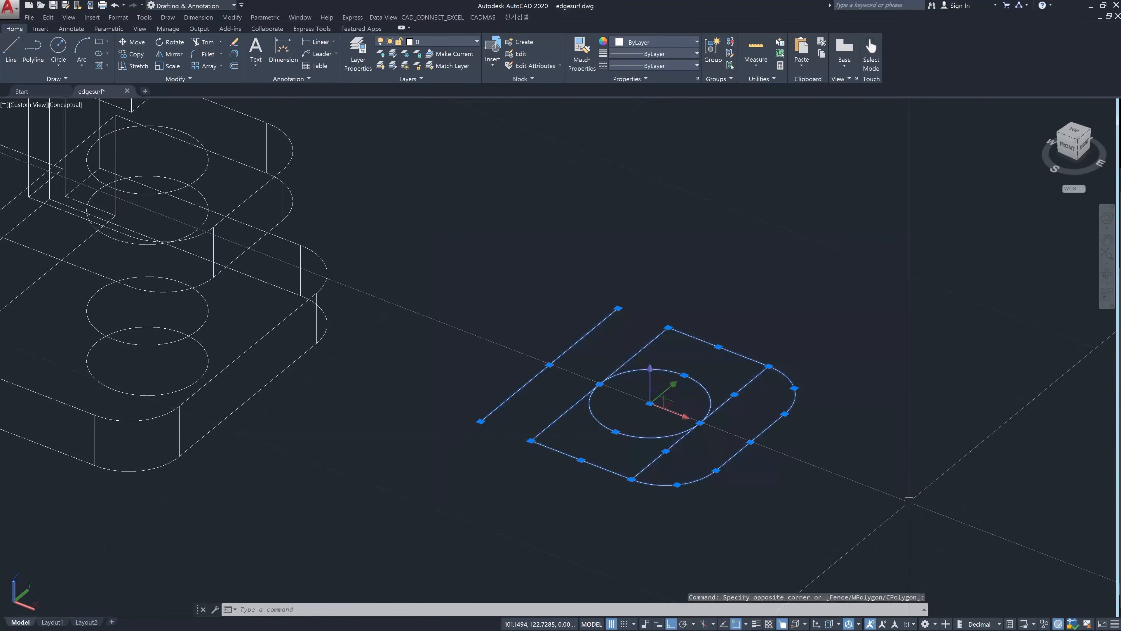
key("Delete")
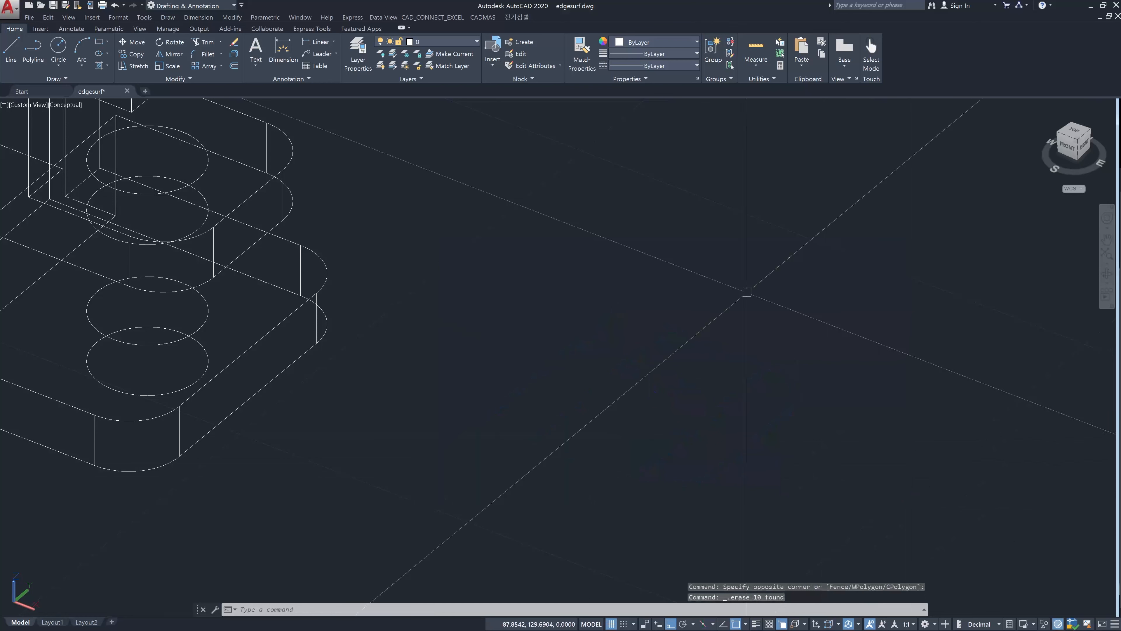
Turn the Surface layer on
left_click(476, 42)
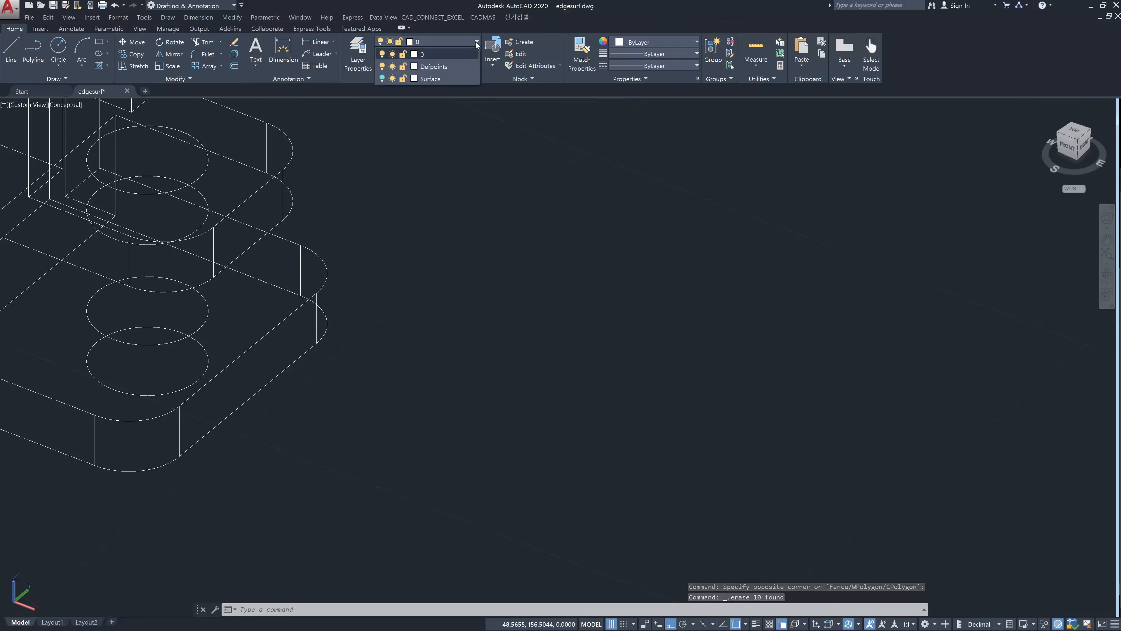
left_click(382, 79)
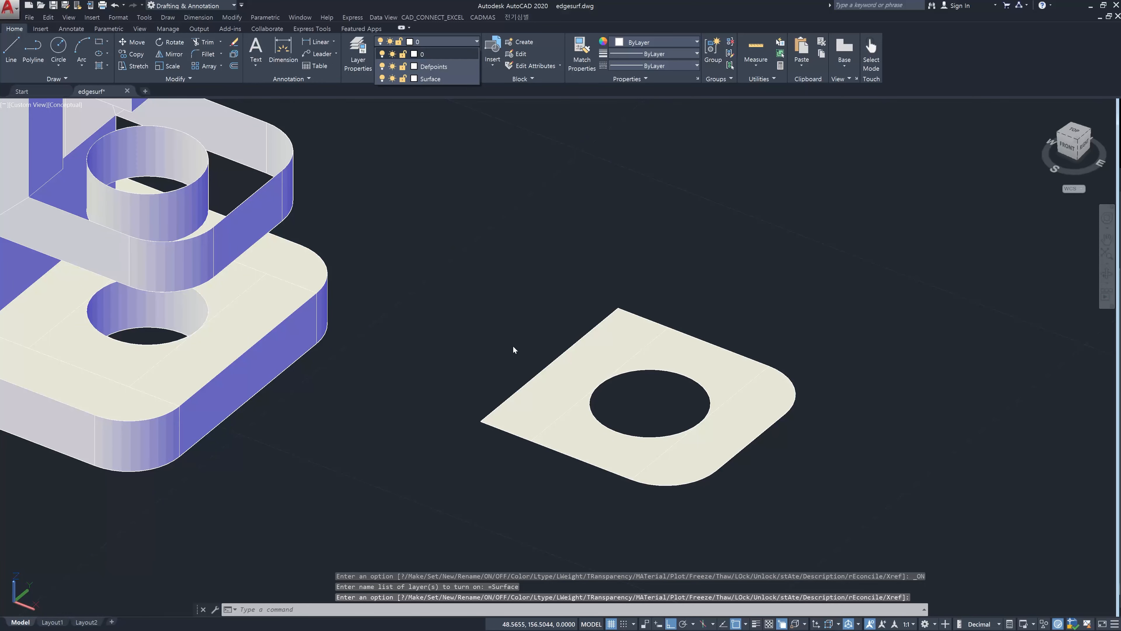
left_click(488, 308)
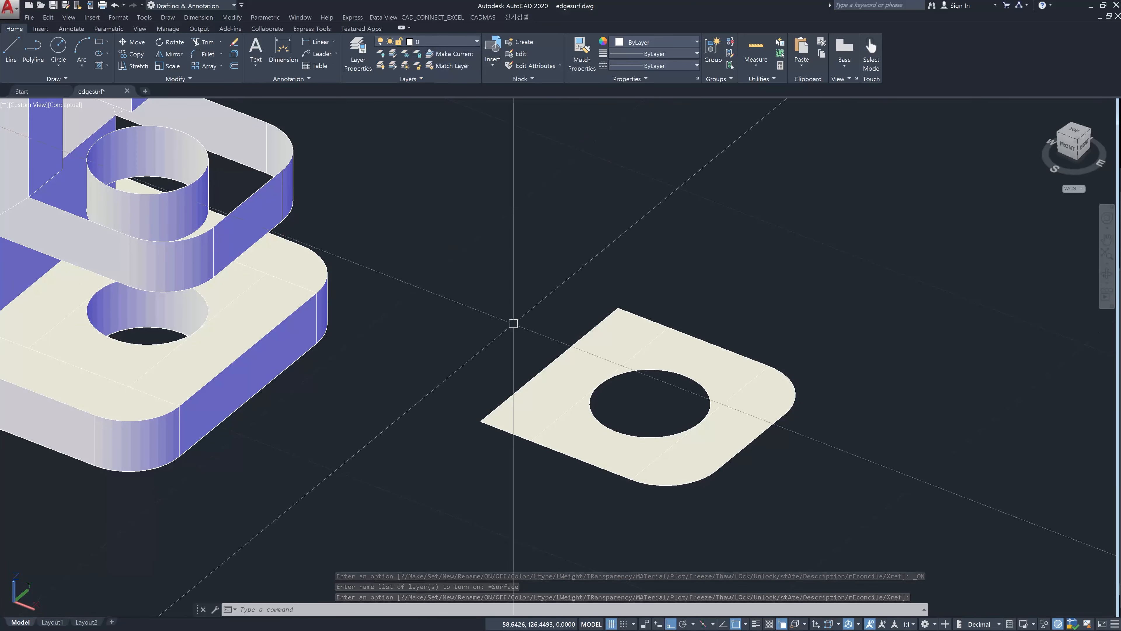
key("Escape")
Move the four surfaces of the finished plate face 50 units in the 180° direction onto the bracket's upper plate
type("m")
key("Return")
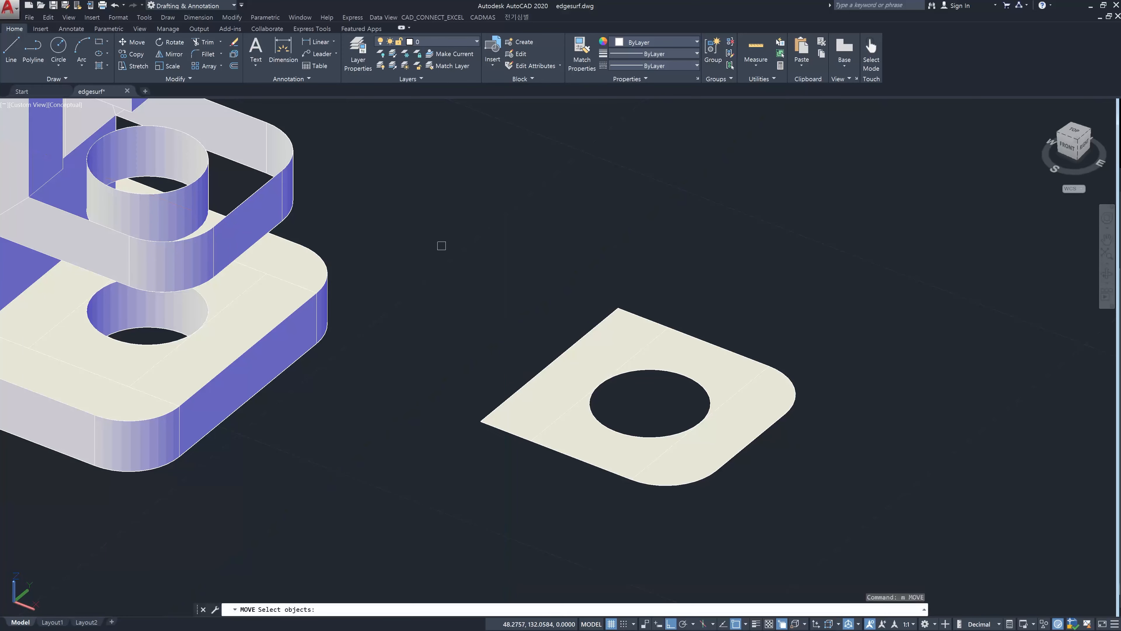
left_click(437, 226)
left_click(941, 529)
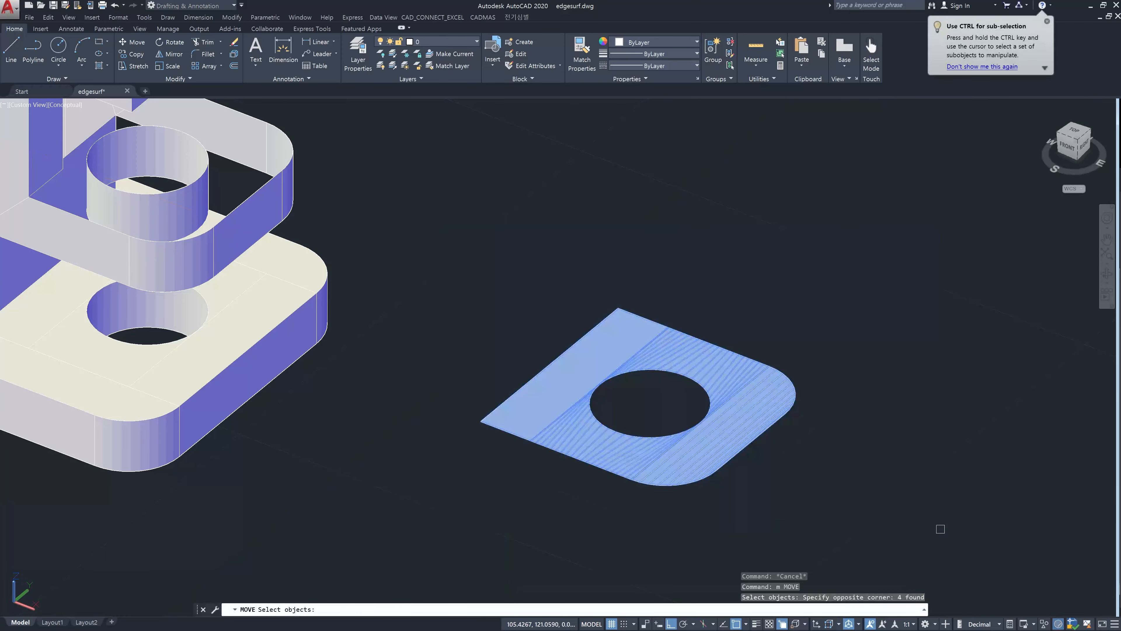
key("Return")
left_click(647, 376)
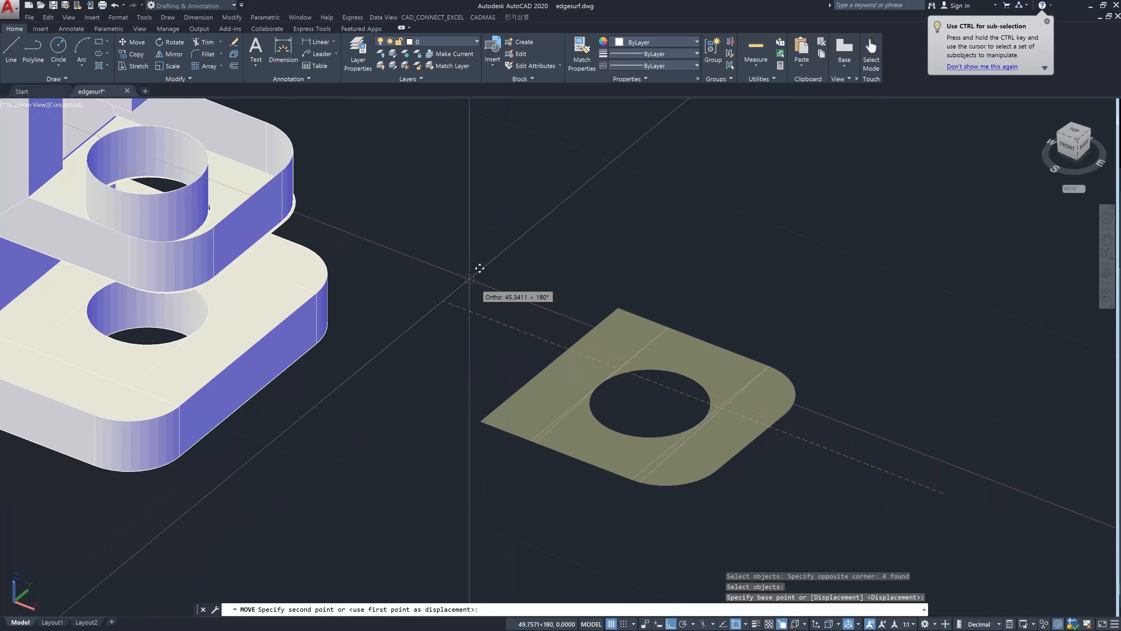
type("50")
key("Return")
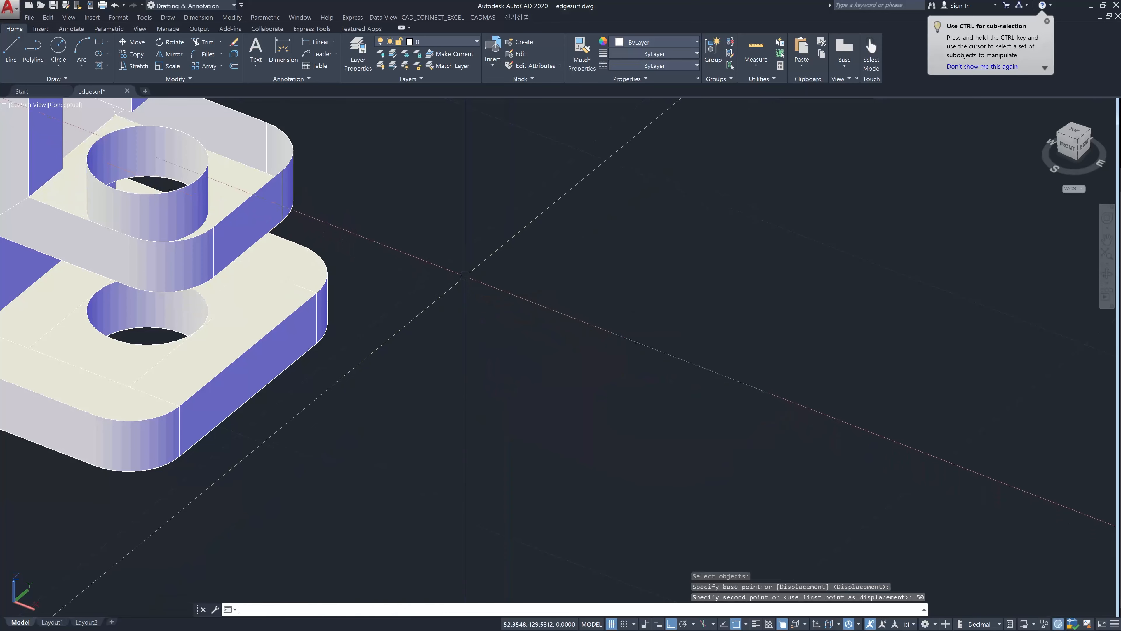
key("Escape")
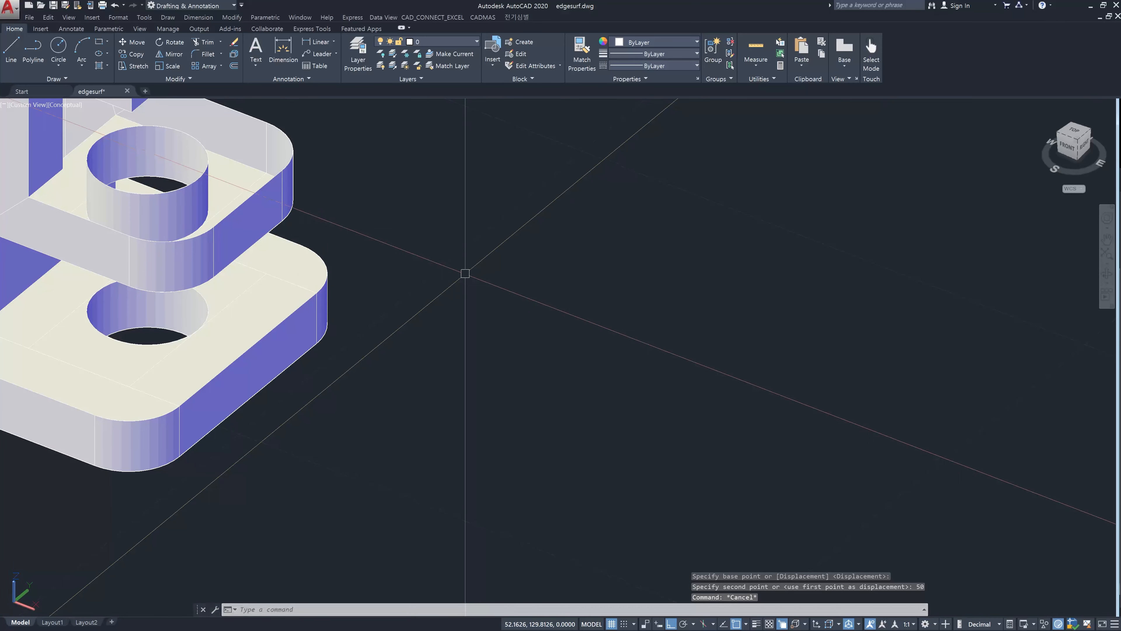
Turn the Surface layer off, leaving the bracket's wireframe to work on
scroll(475, 290, "down", 2)
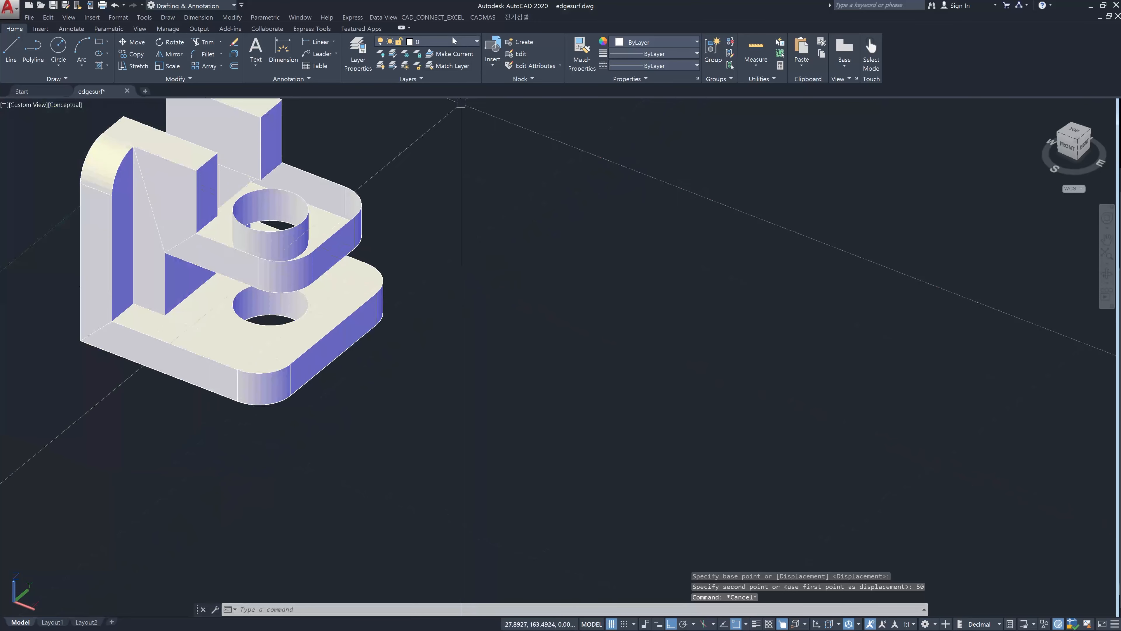
left_click(466, 38)
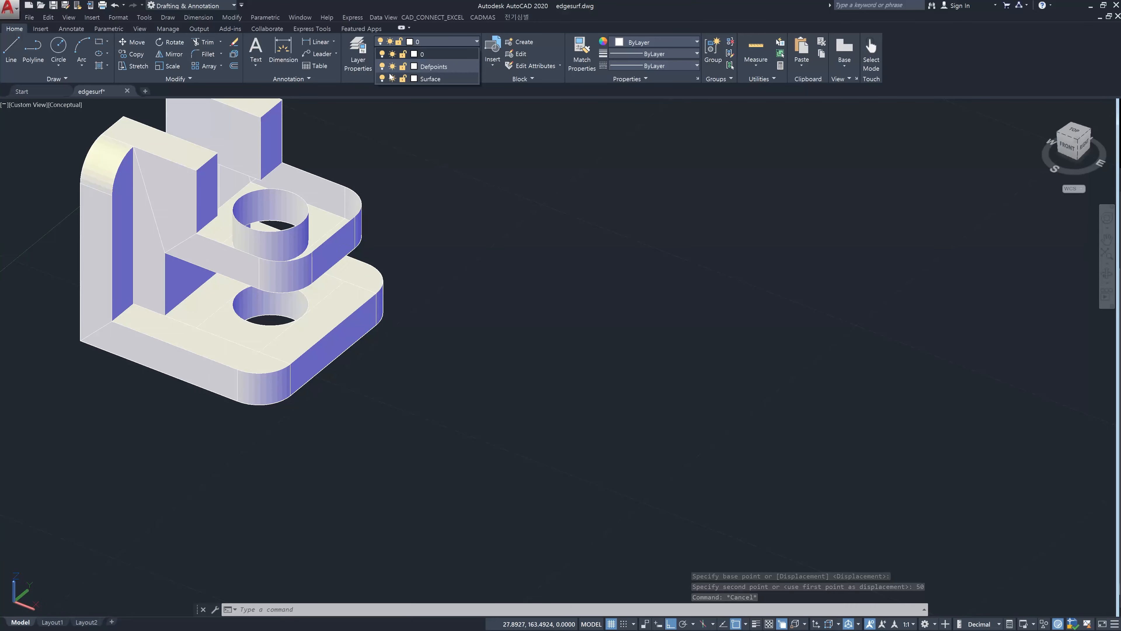
left_click(382, 78)
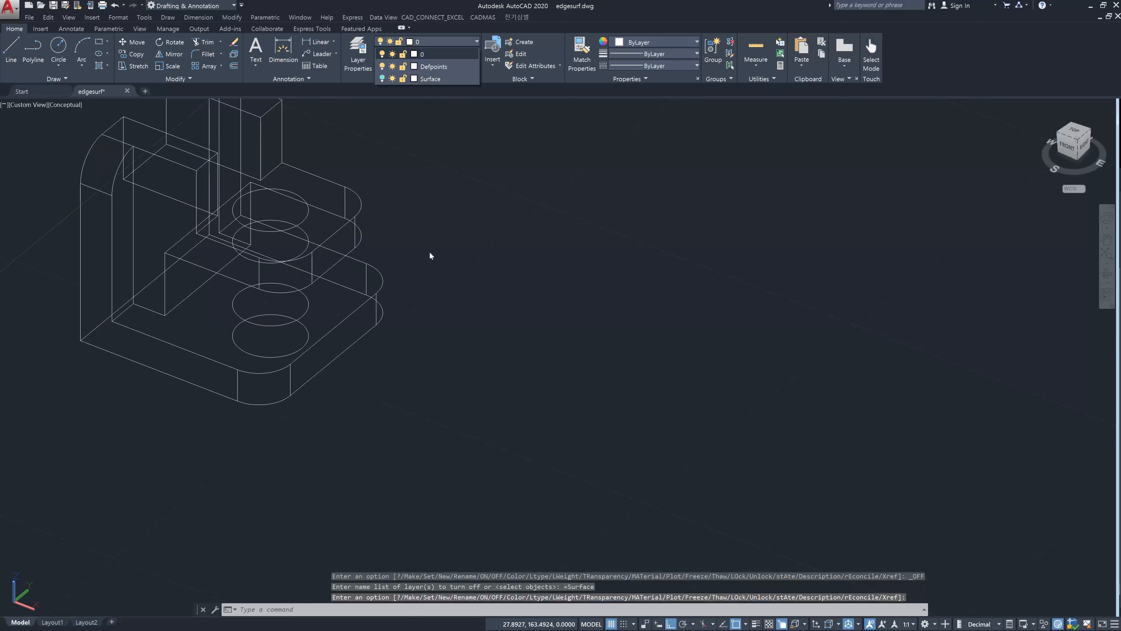
key("Escape")
middle_click_drag(380, 223, 369, 344)
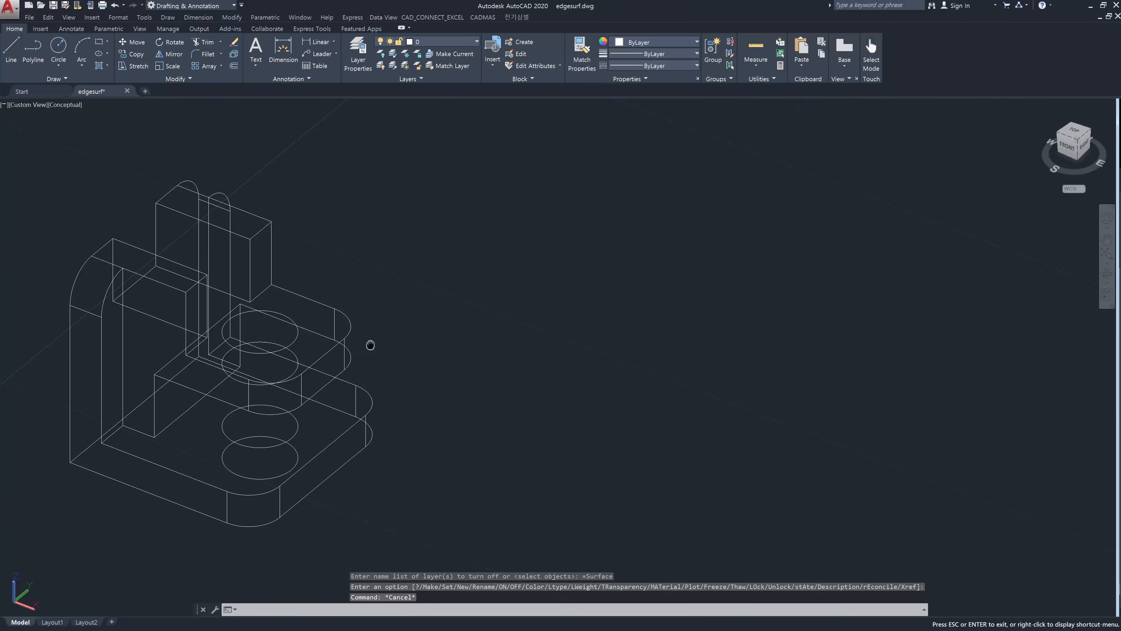
Copy the upper plate's stepped top outline, including its rounded corners and hole circle, in the 0° direction to empty space beside the bracket
key("Escape")
key("Escape")
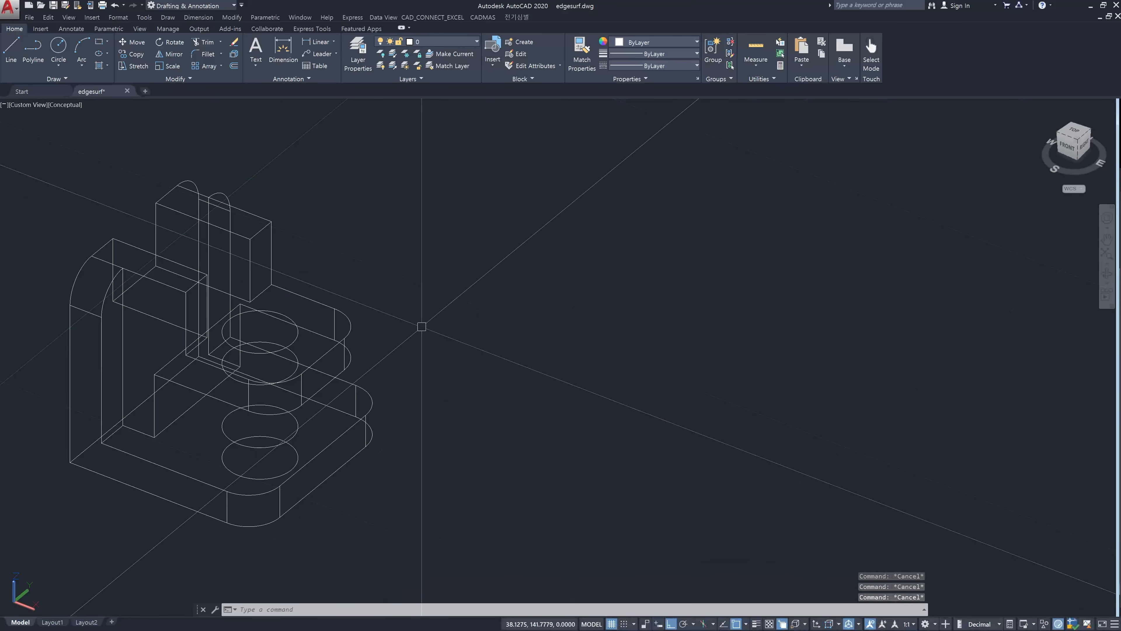
type("co")
key("Return")
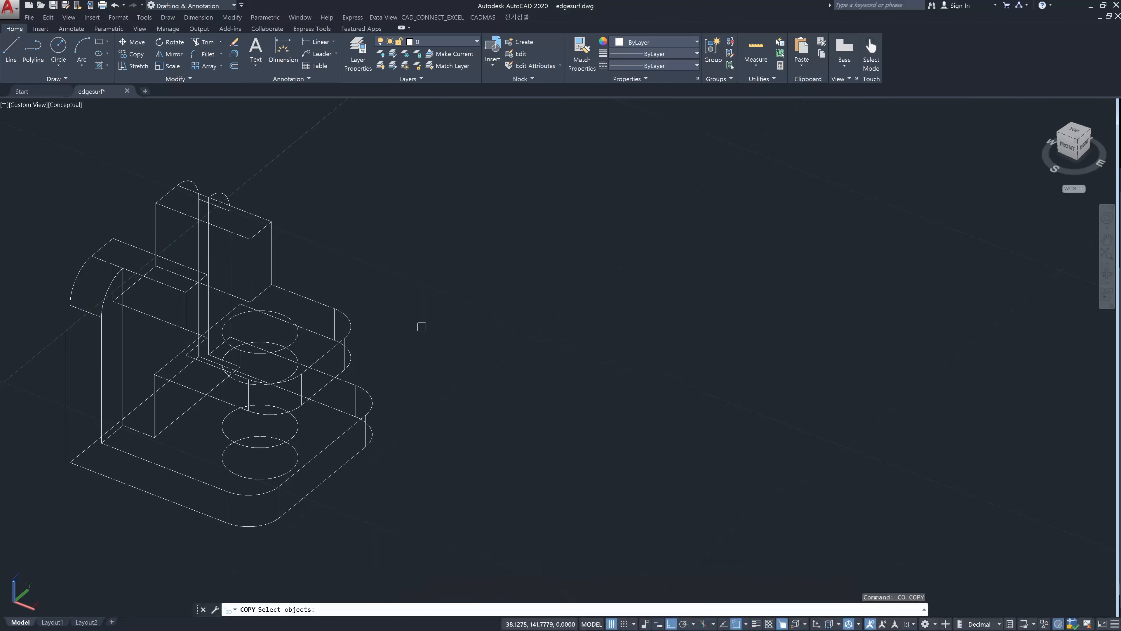
left_click(165, 319)
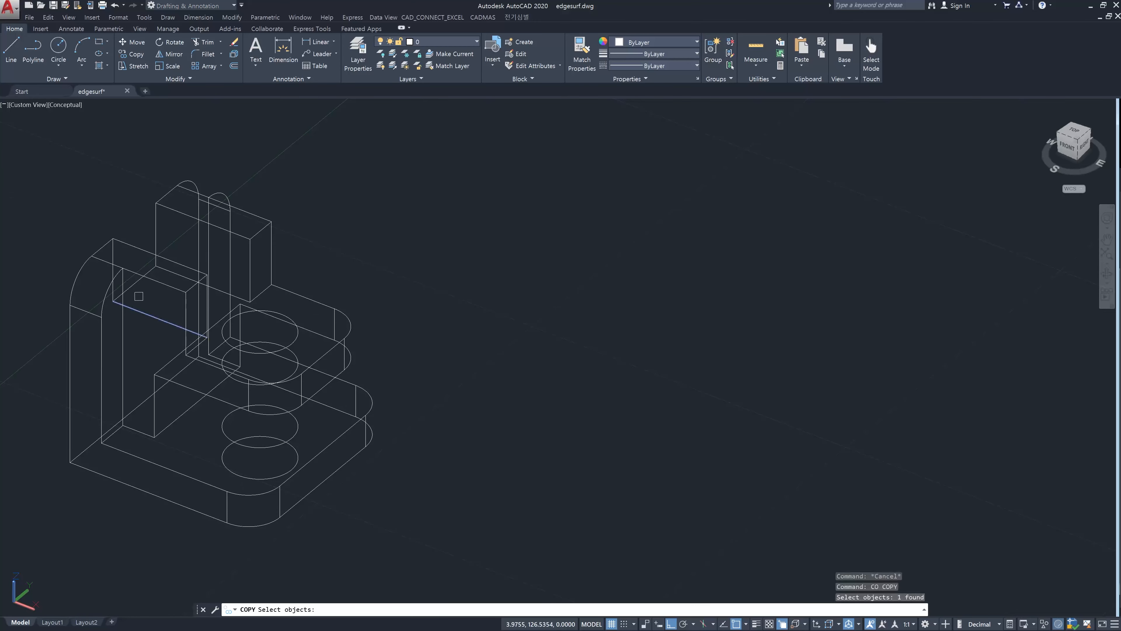
left_click(134, 287)
scroll(202, 298, "up", 3)
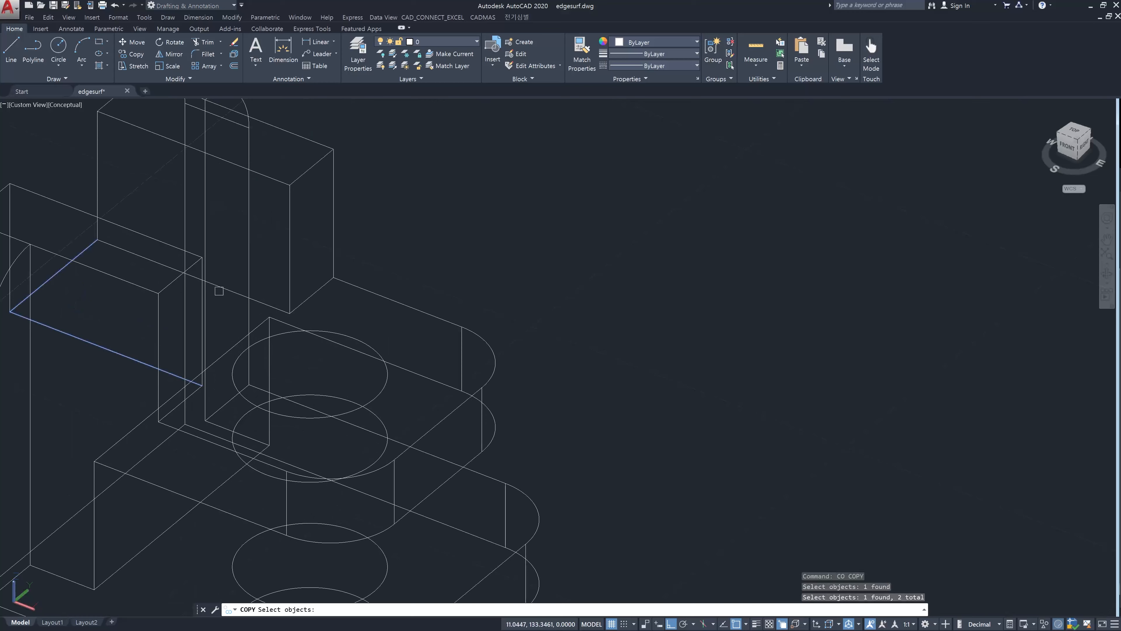
left_click(262, 300)
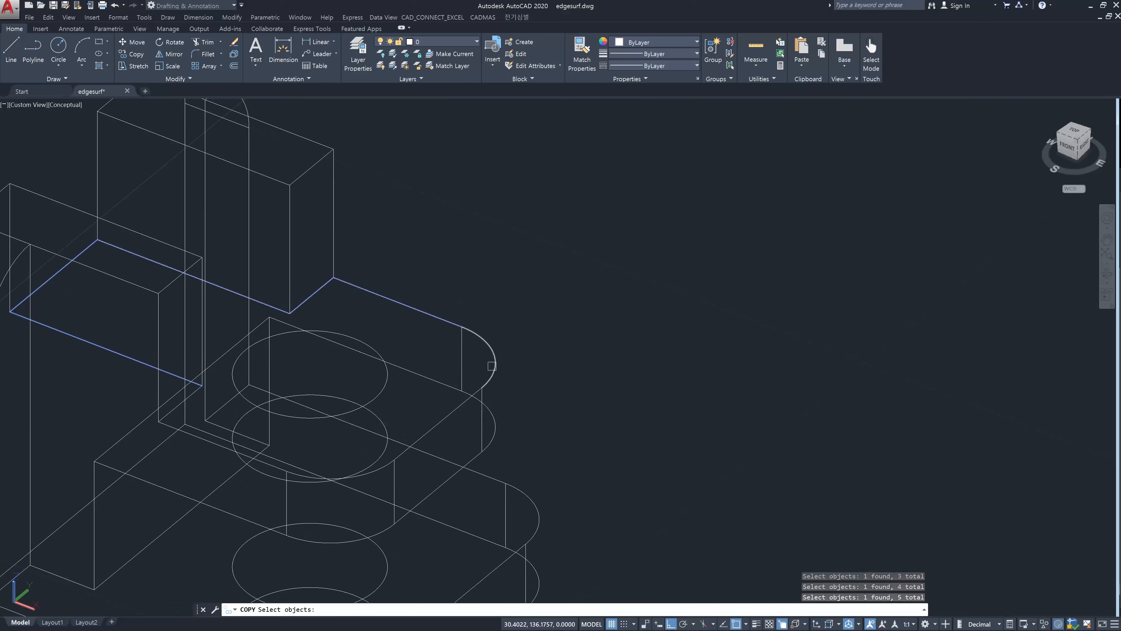
left_click(484, 383)
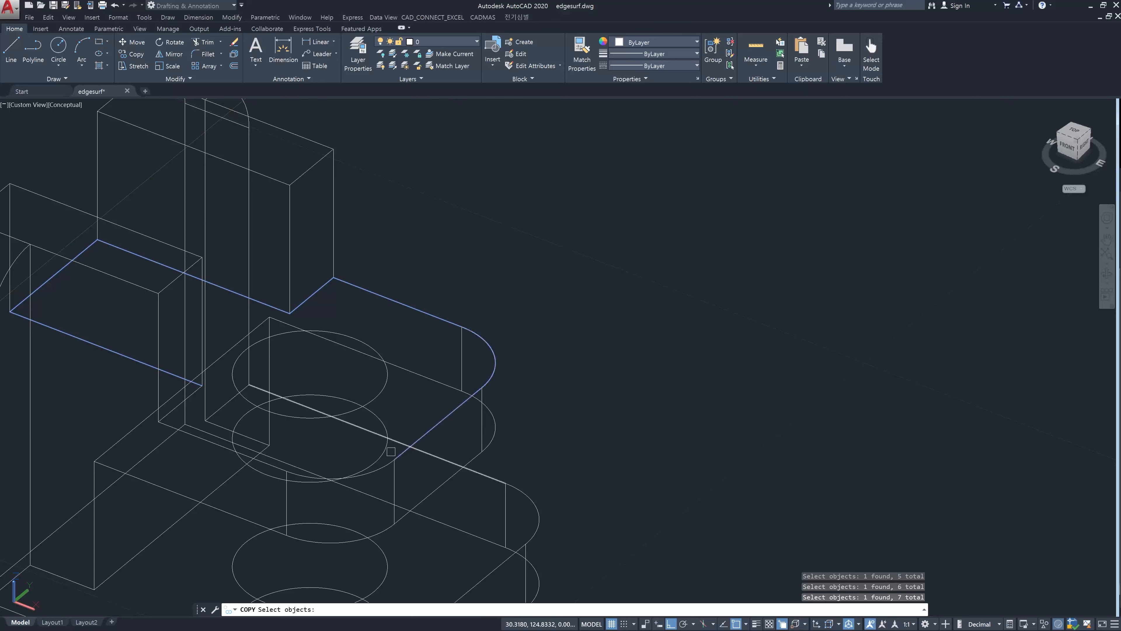
left_click(384, 465)
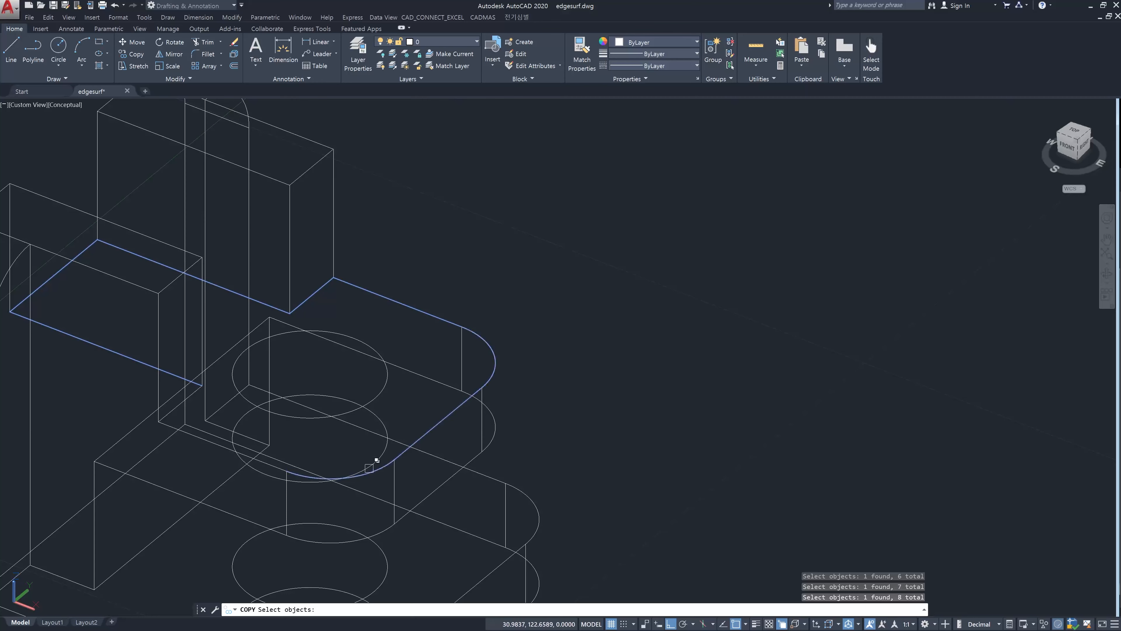
left_click(260, 474)
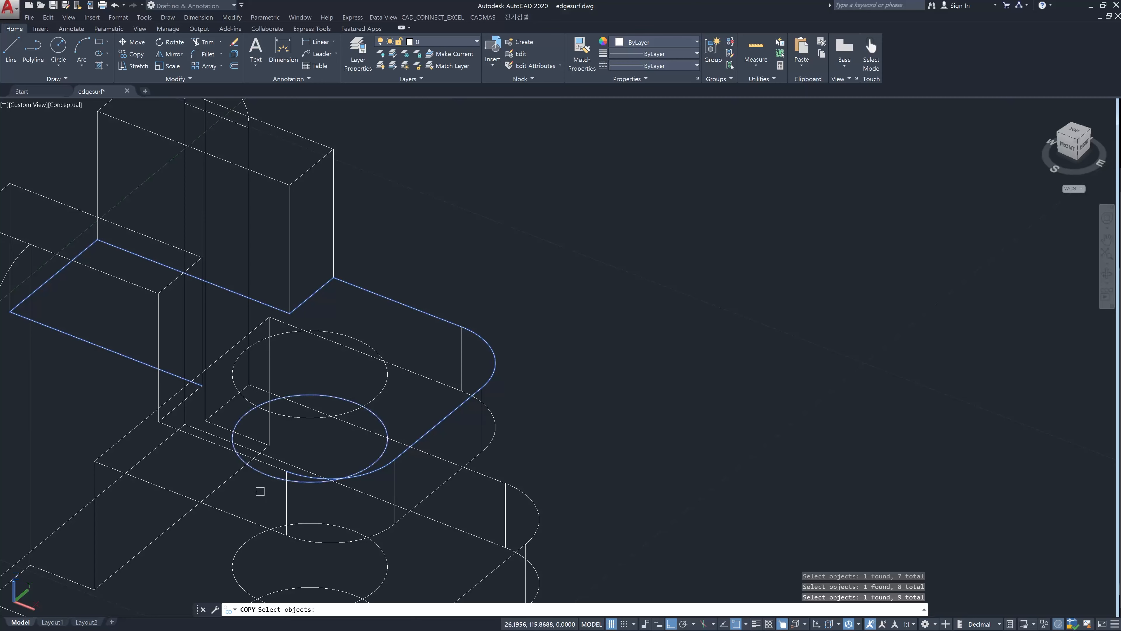
left_click(296, 397, "shift")
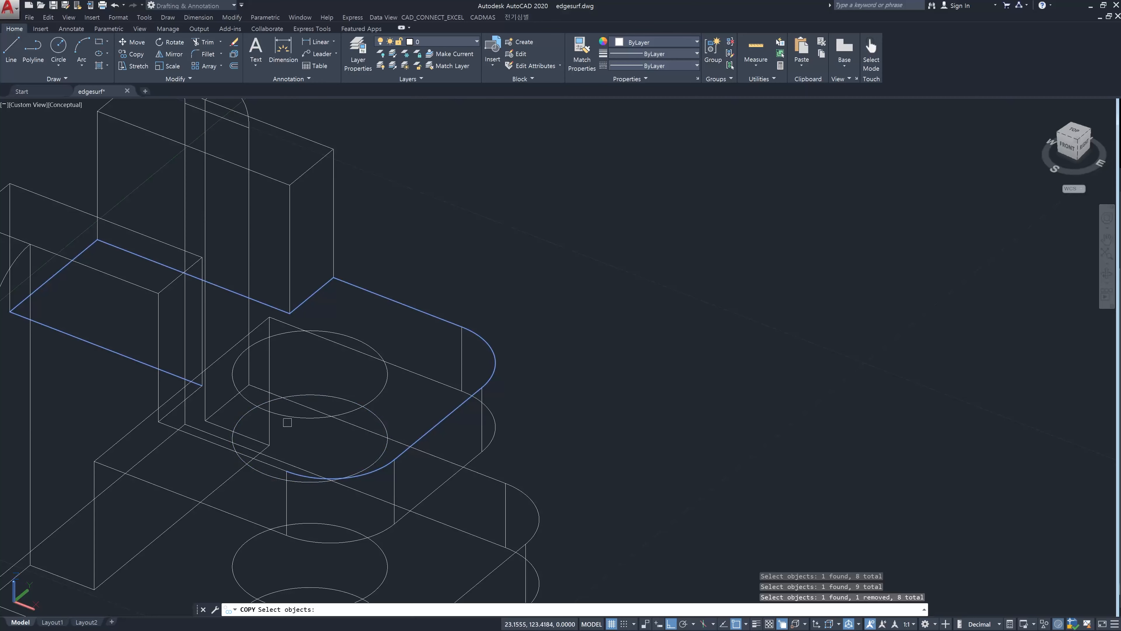
left_click(295, 408)
left_click(286, 415)
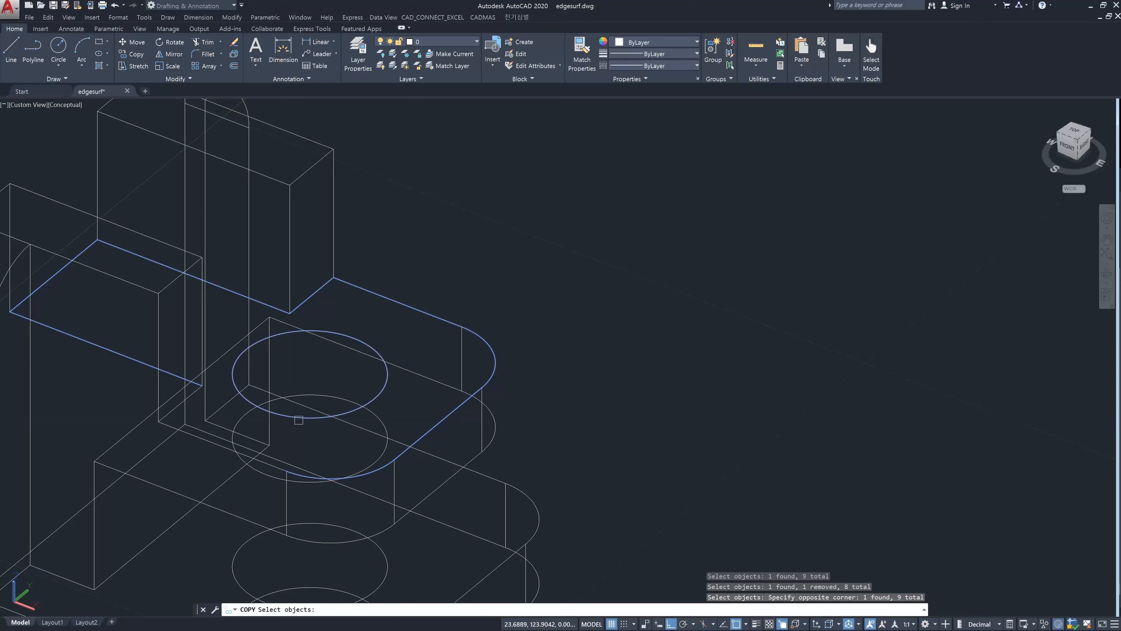
left_click(275, 469)
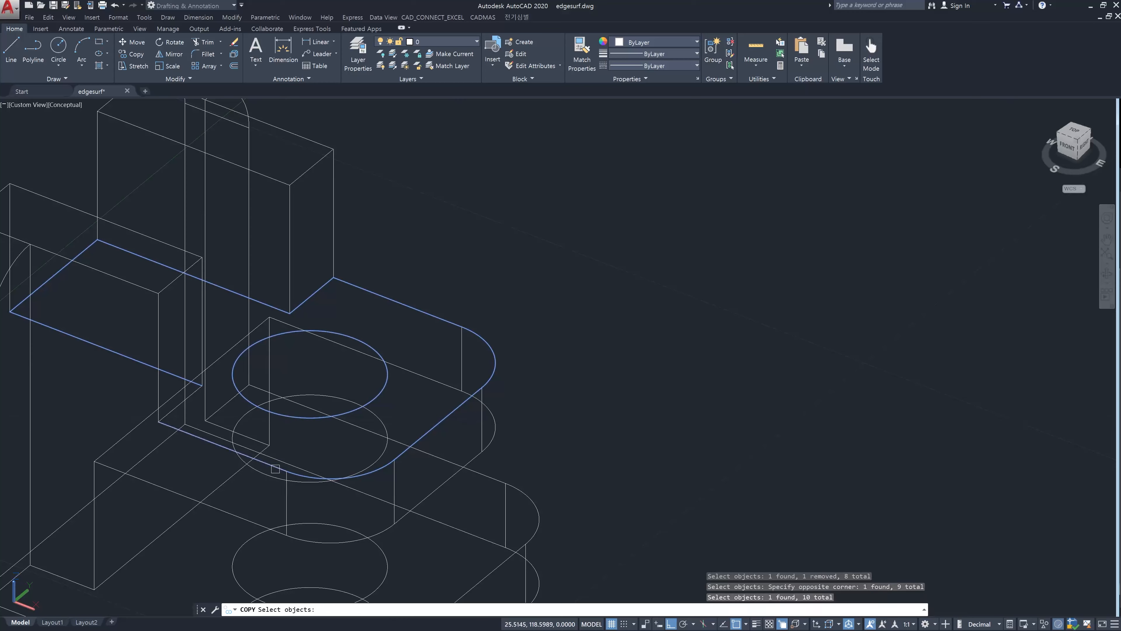
left_click(174, 411)
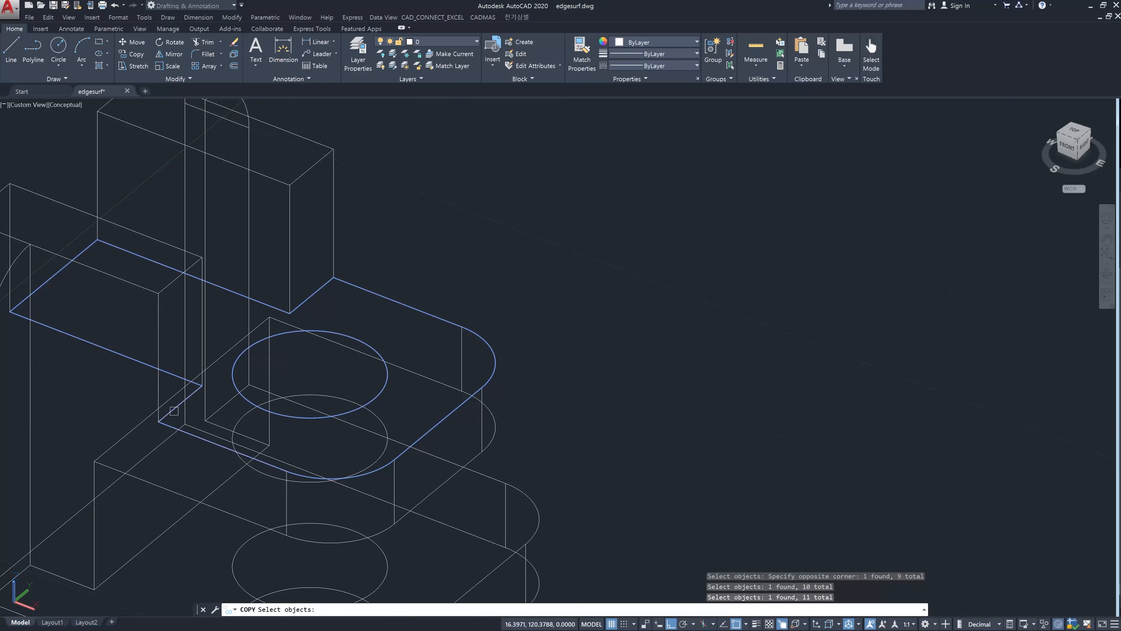
scroll(402, 333, "down", 3)
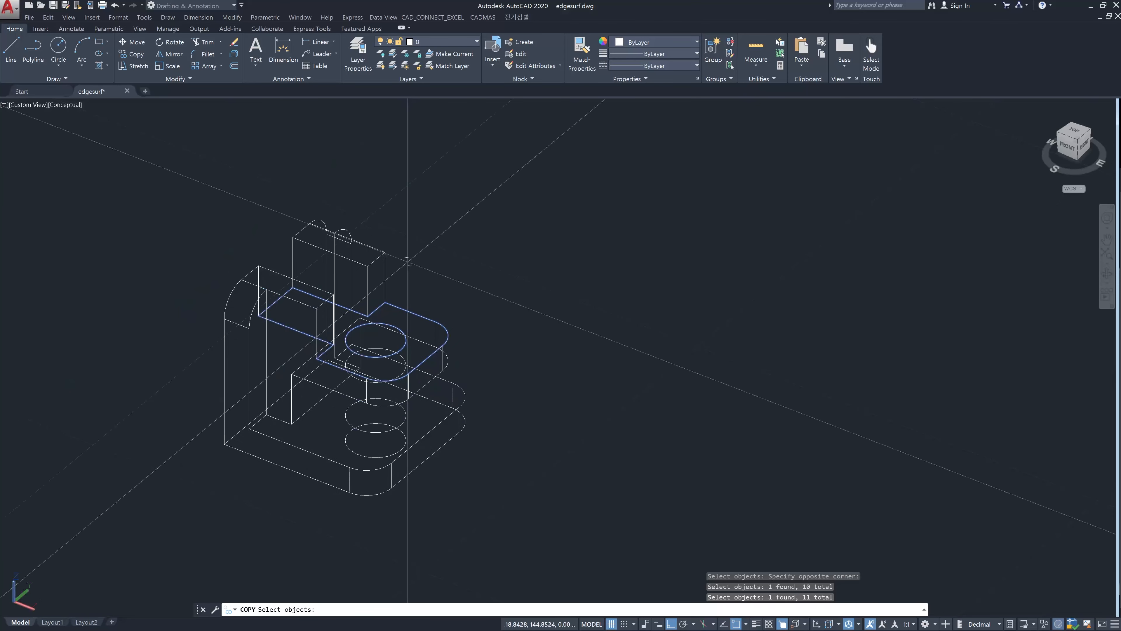
key("Return")
left_click(411, 247)
scroll(598, 346, "down", 2)
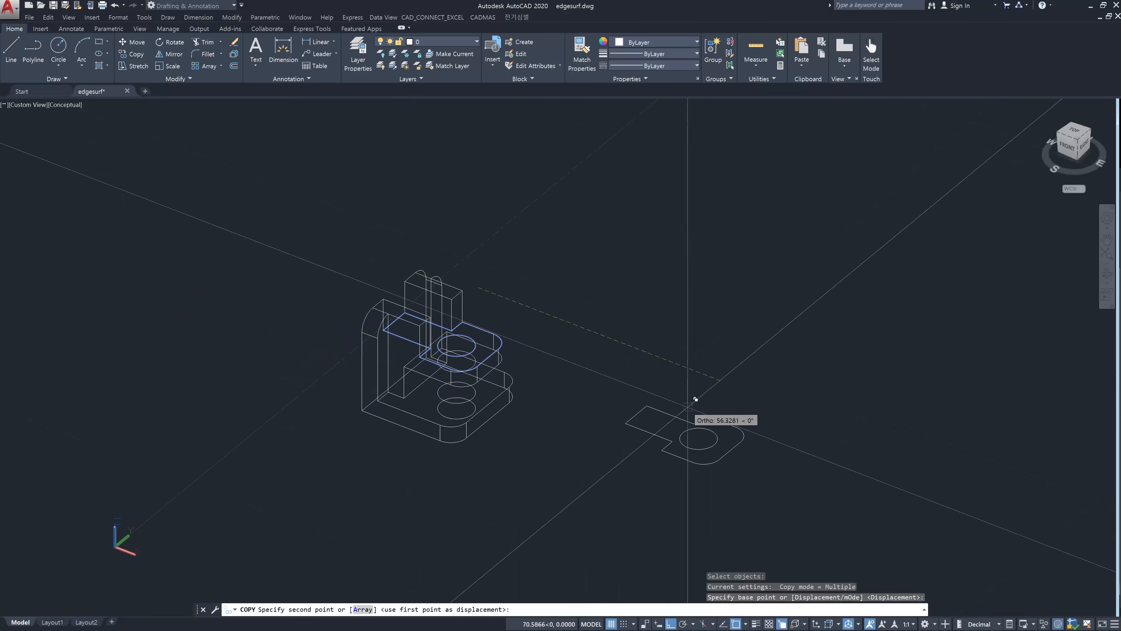
left_click(687, 407)
key("Escape")
key("Escape")
scroll(680, 404, "up", 5)
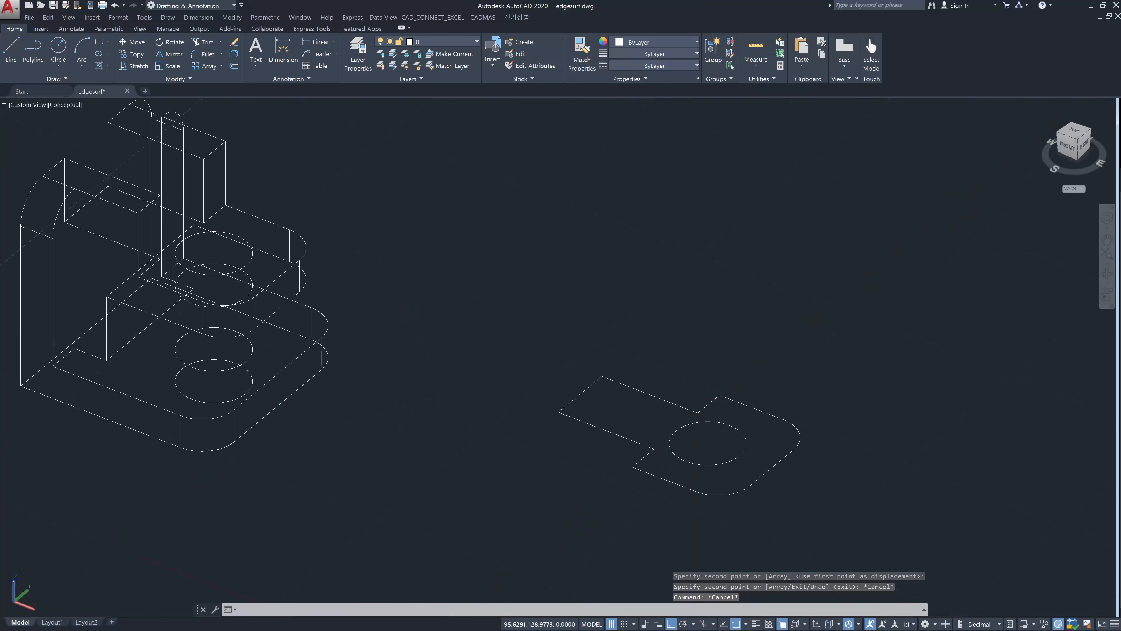
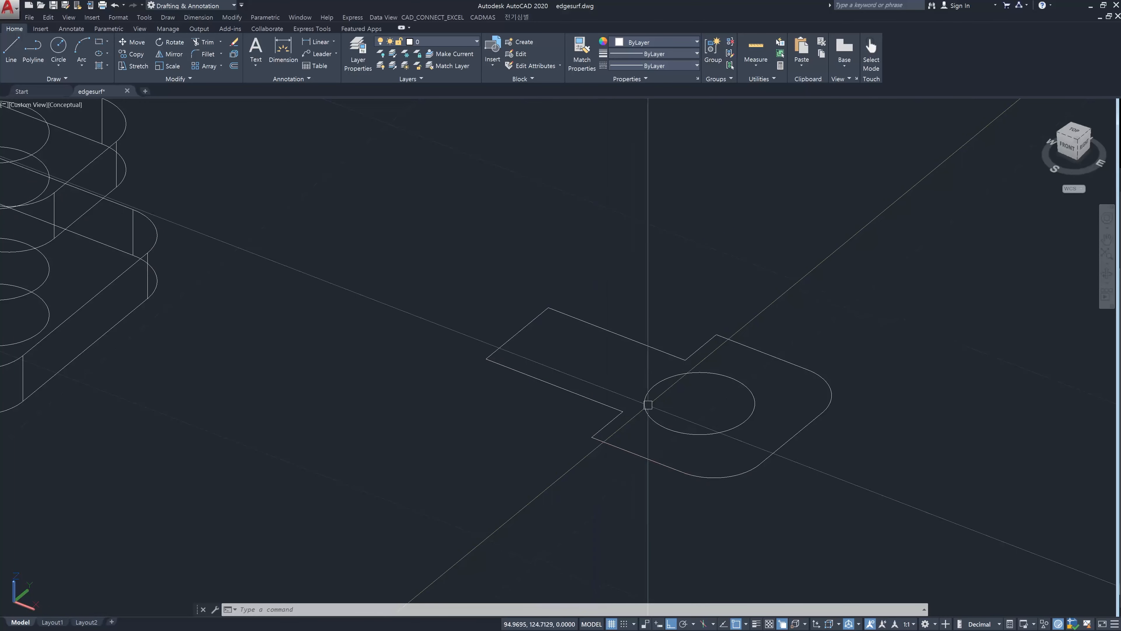
Draw a line between the two inner step corners of the copied outline, and erase it again
type("l")
key("Return")
left_click(620, 412)
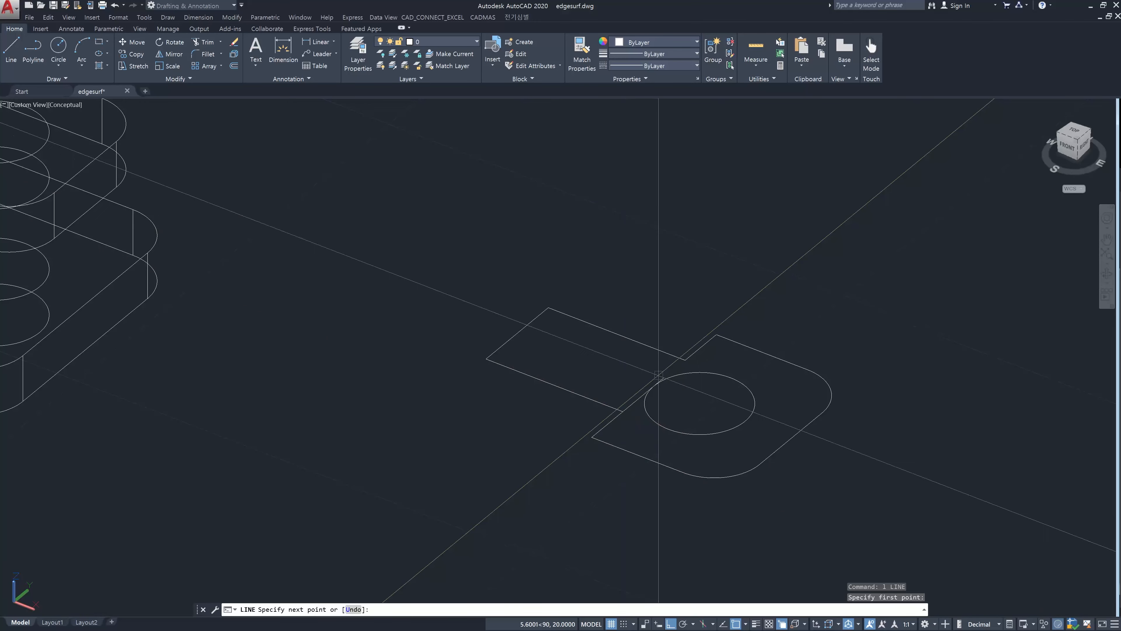
left_click(685, 359)
key("Escape")
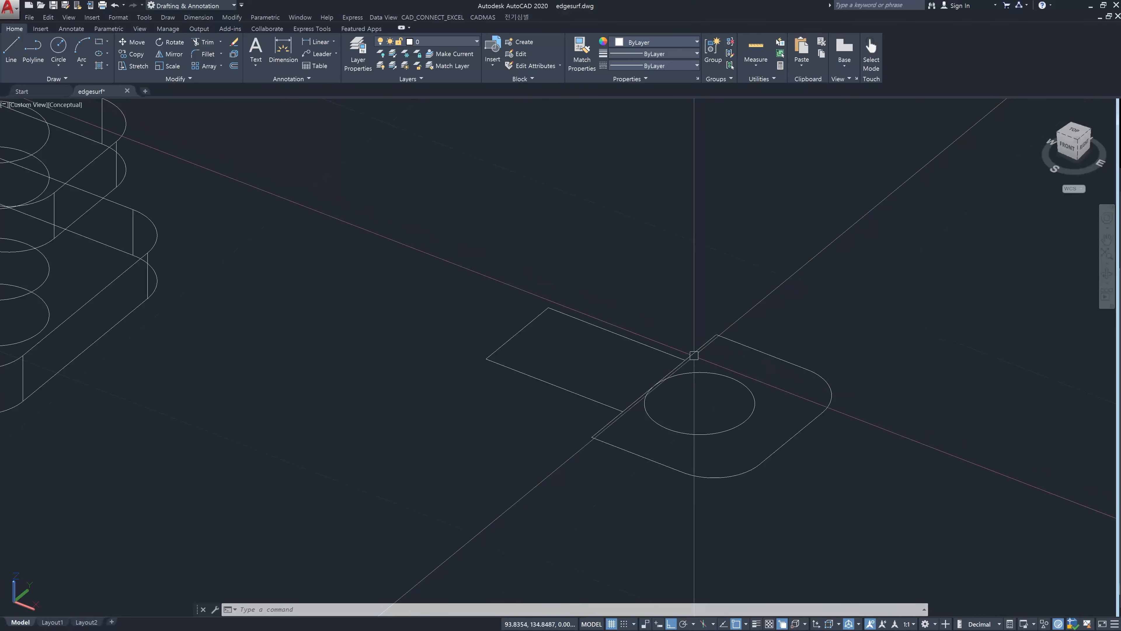
left_click(670, 372)
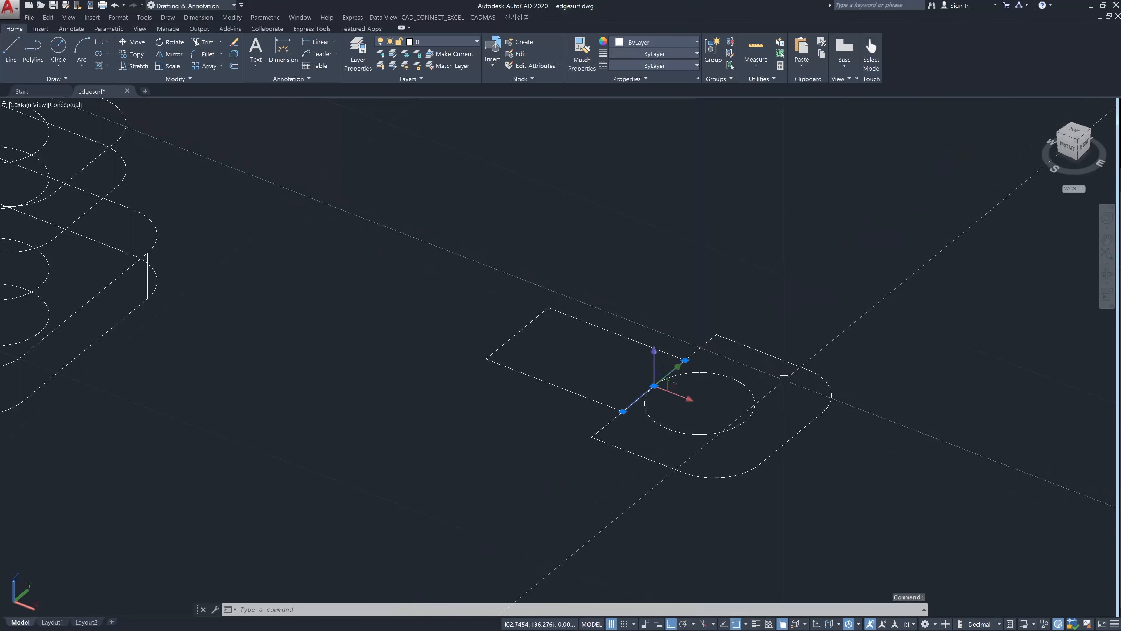
key("Delete")
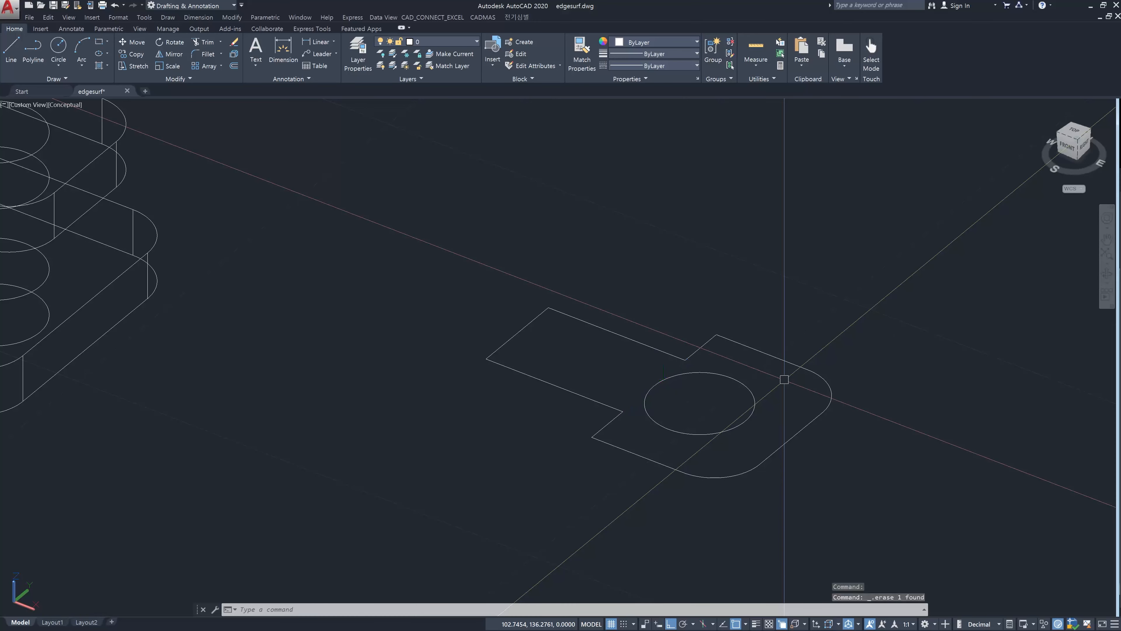
key("Escape")
key("Escape")
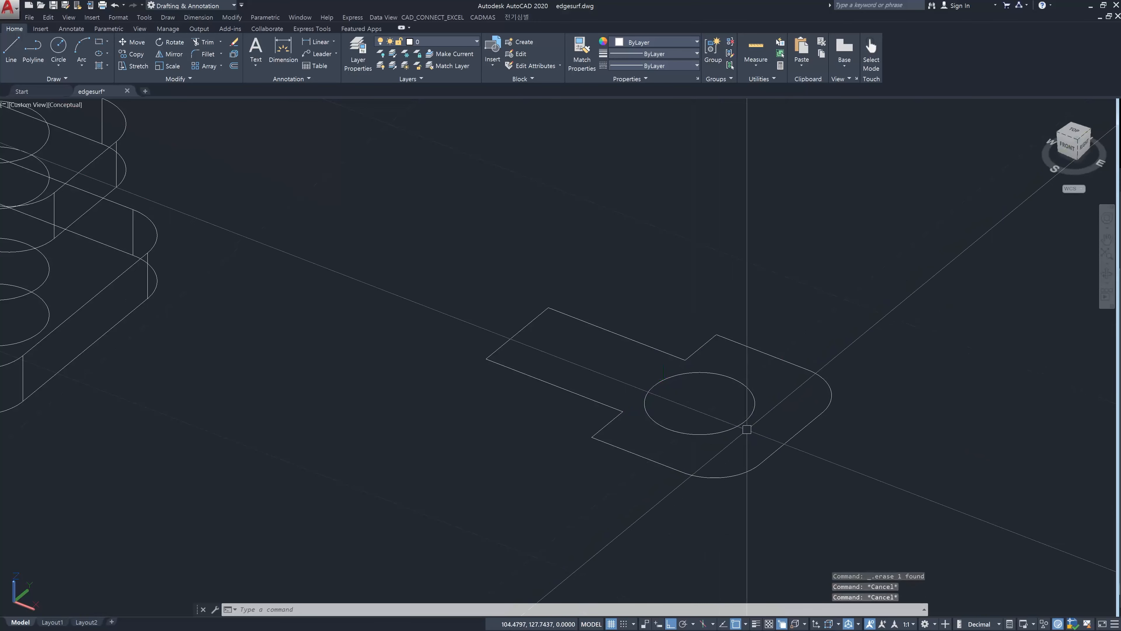
Draw a diameter line across the copied hole circle, parallel to the outline's long edges
type("l")
key("Return")
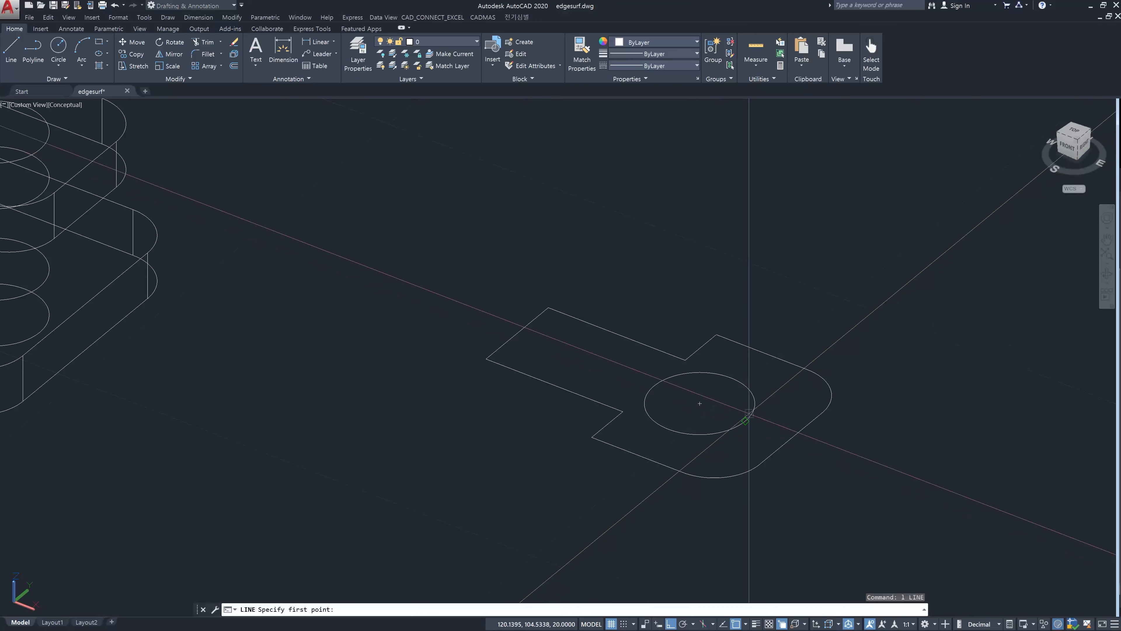
left_click(699, 403)
left_click(654, 387)
key("Escape")
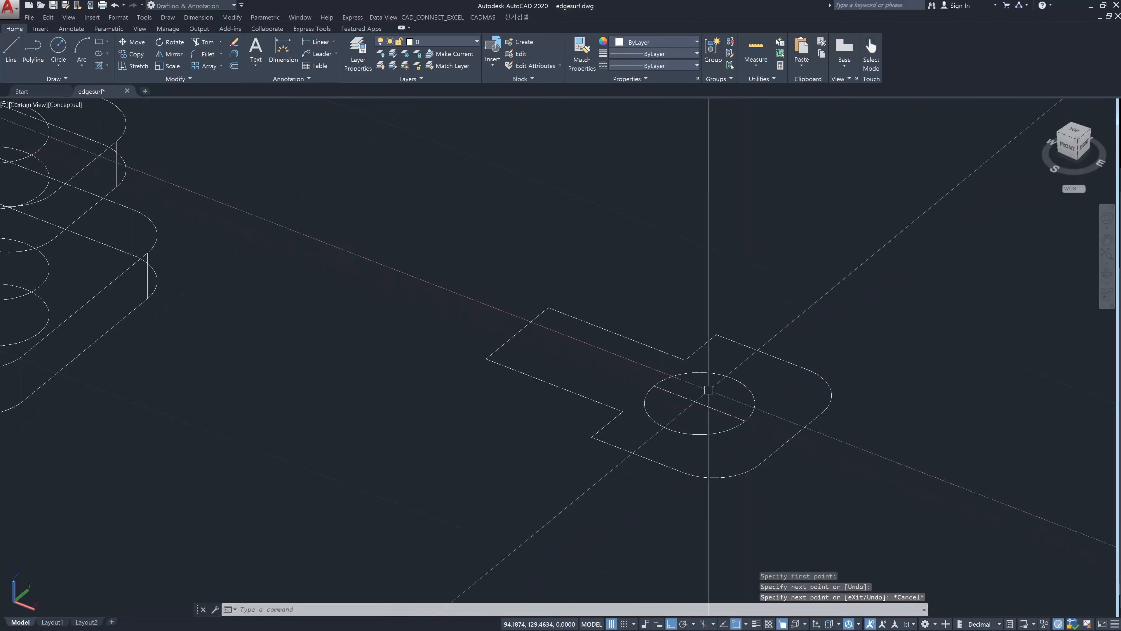
Trim away the rear half of the hole circle, using the diameter line as the cutting edge
type("tr")
key("Return")
left_click(708, 390)
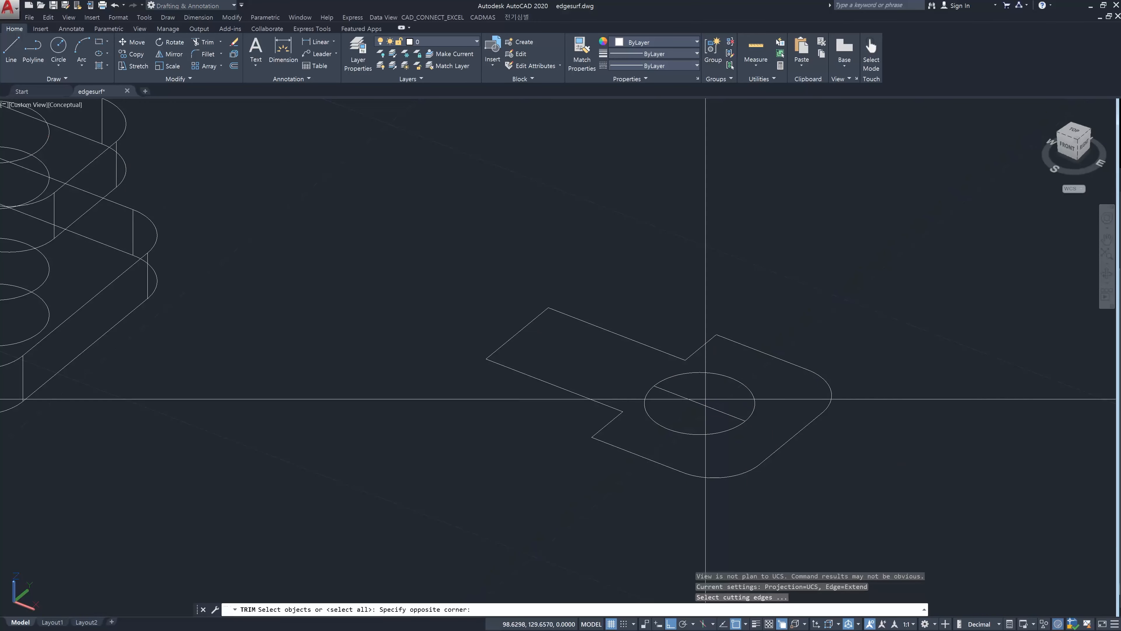
left_click(667, 413)
key("Return")
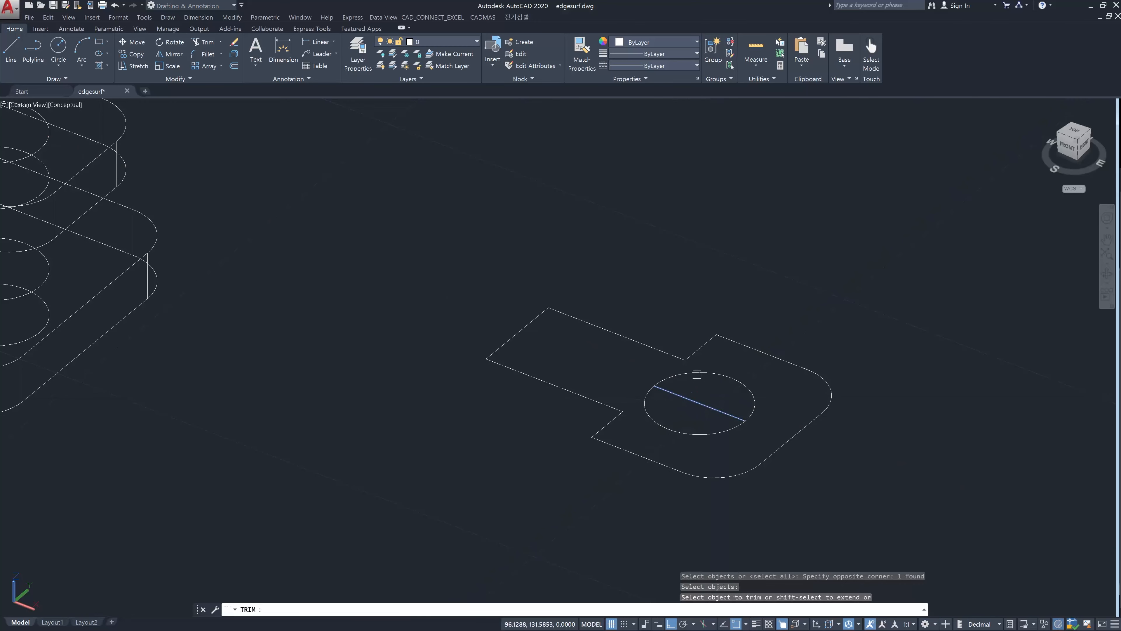
left_click(697, 372)
key("Escape")
key("Escape")
key("Escape")
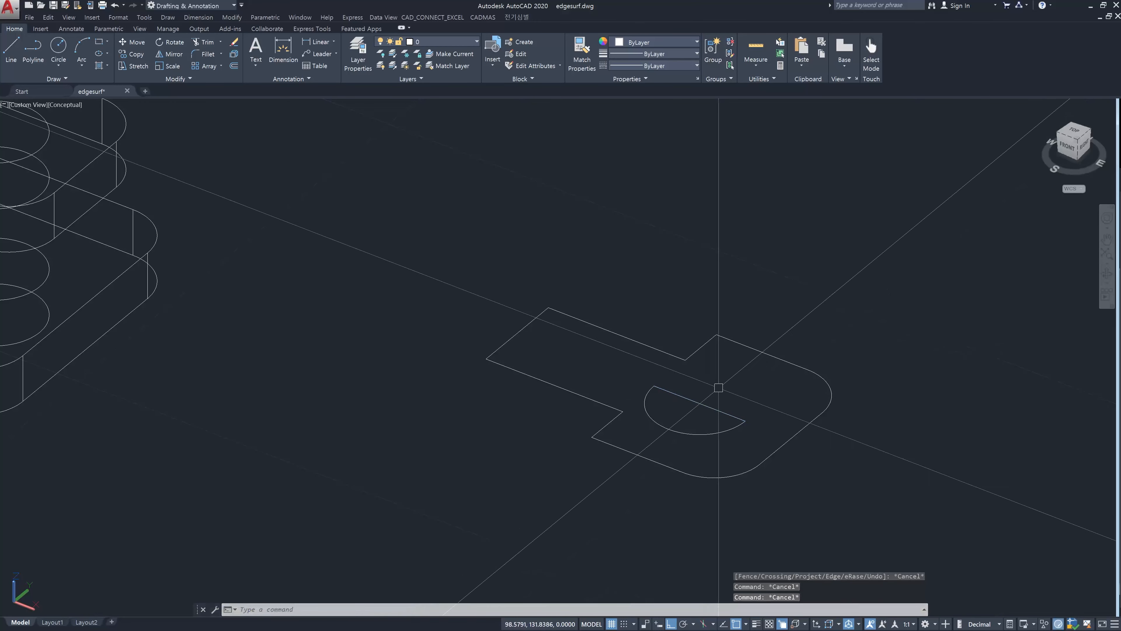
Mirror the remaining half-circle arc across the diameter line, keeping the source arc
type("mi")
key("Return")
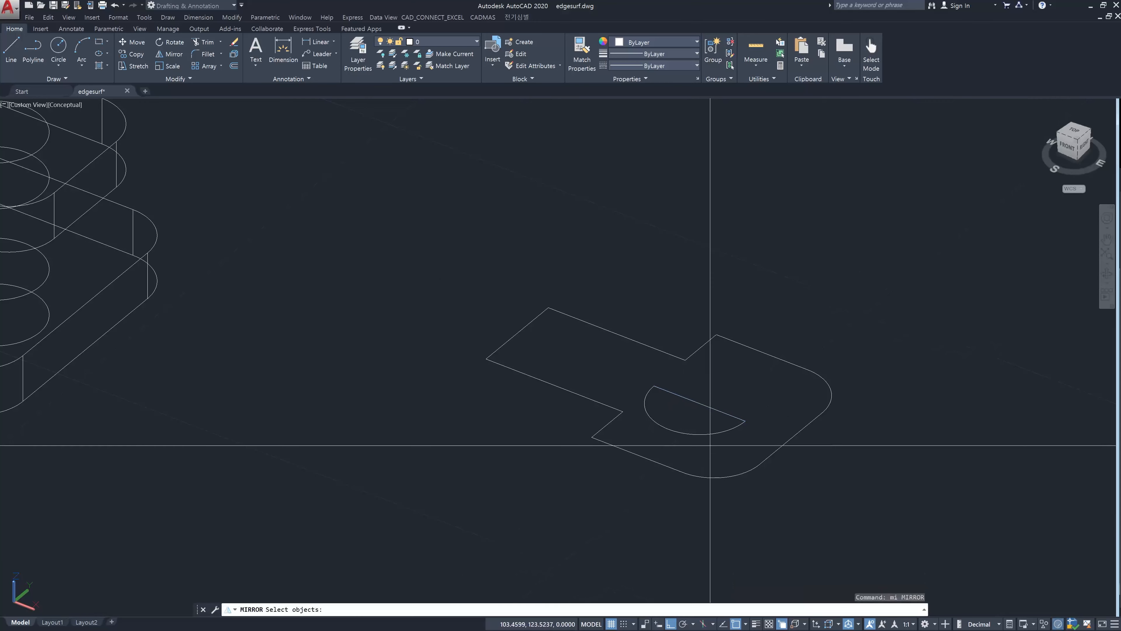
left_click(711, 453)
left_click(694, 407)
key("Return")
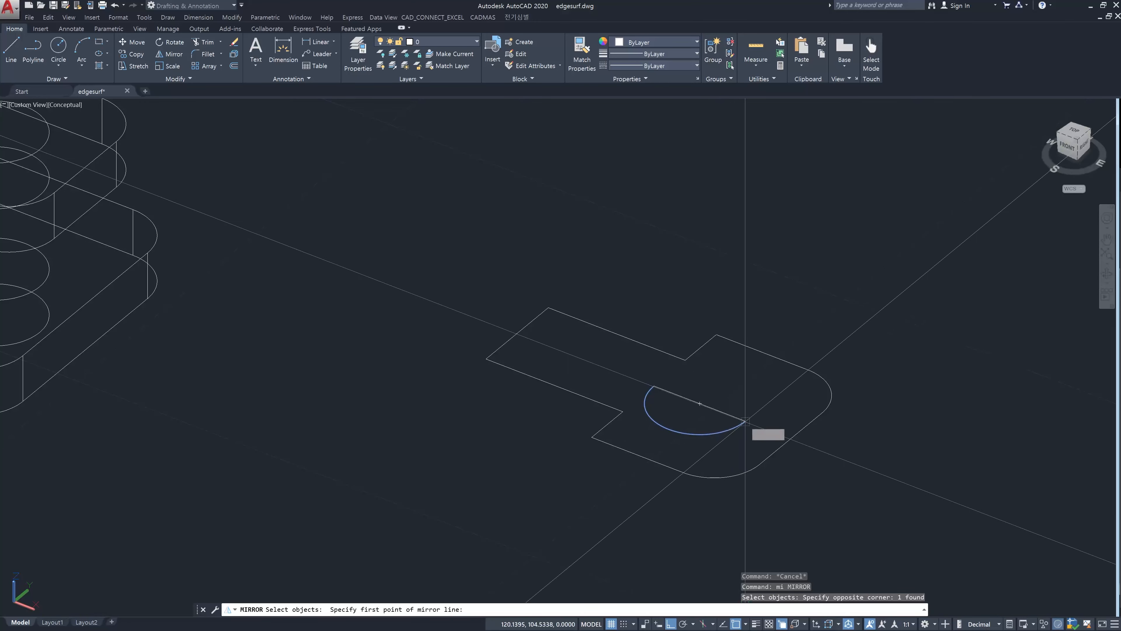
left_click(745, 420)
middle_click_drag(973, 461, 840, 306)
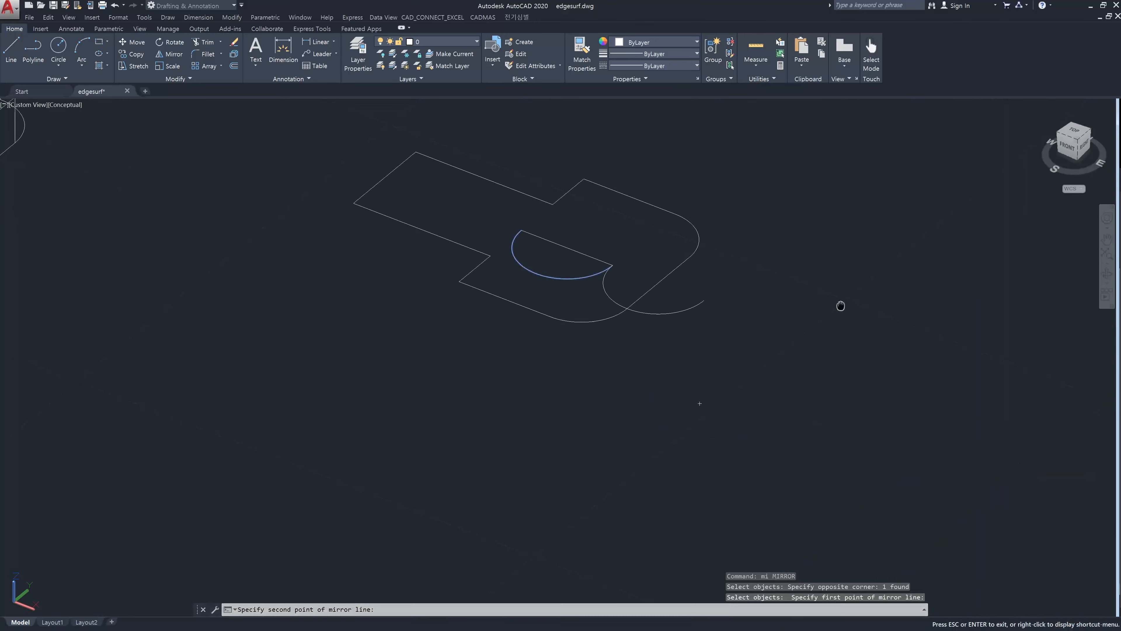
scroll(840, 306, "down", 2)
left_click(885, 498)
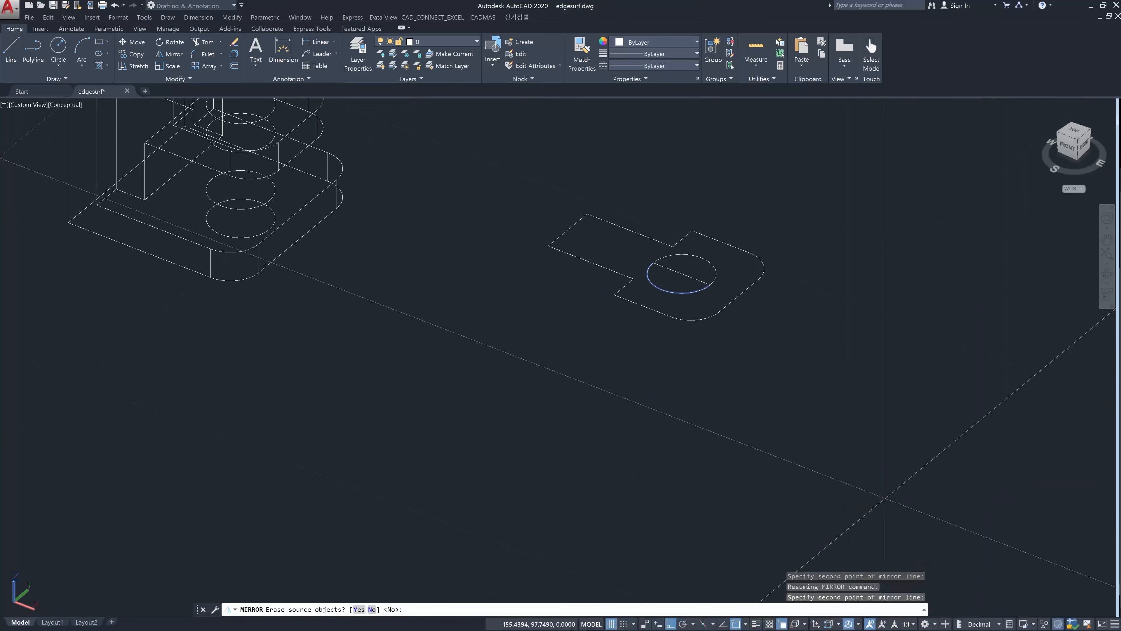
key("Escape")
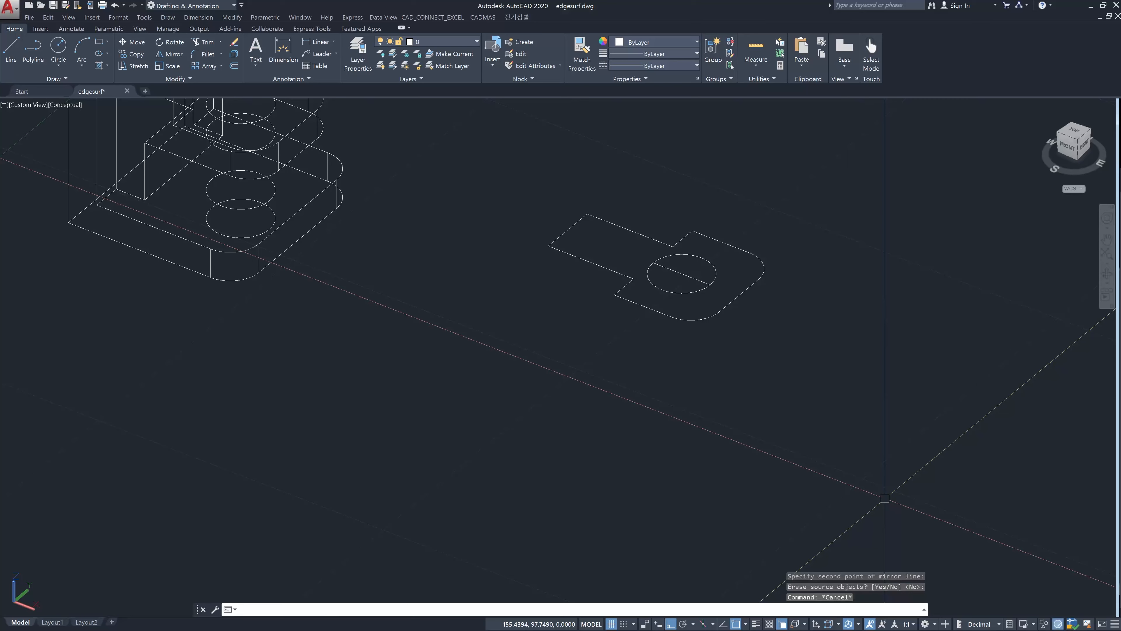
Erase the diameter line inside the hole, leaving the two half-circle arcs
scroll(658, 318, "up", 5)
left_click(688, 240)
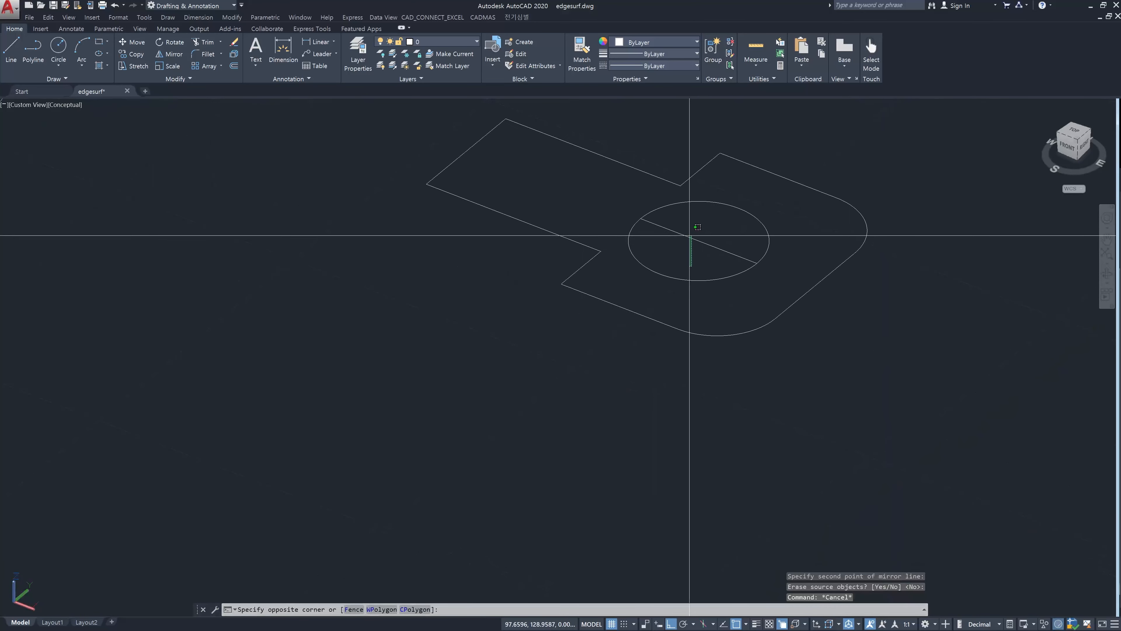
left_click(688, 231)
key("Delete")
key("Escape")
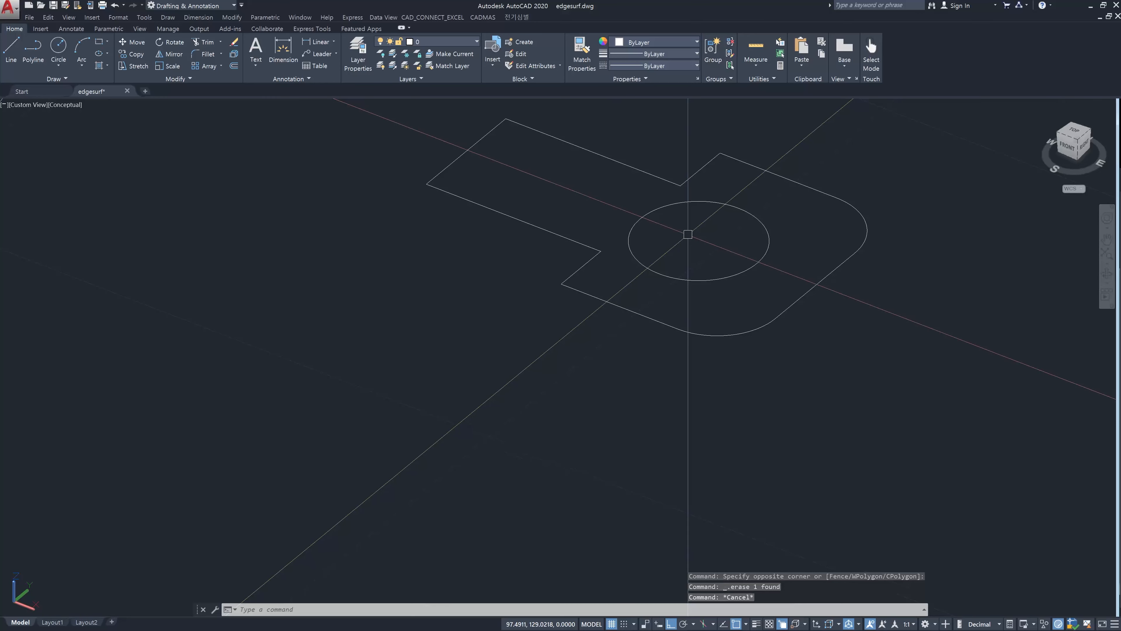
Create a four-sided 3D face over the narrow rectangular tab of the copied plate outline
type("3f")
key("Return")
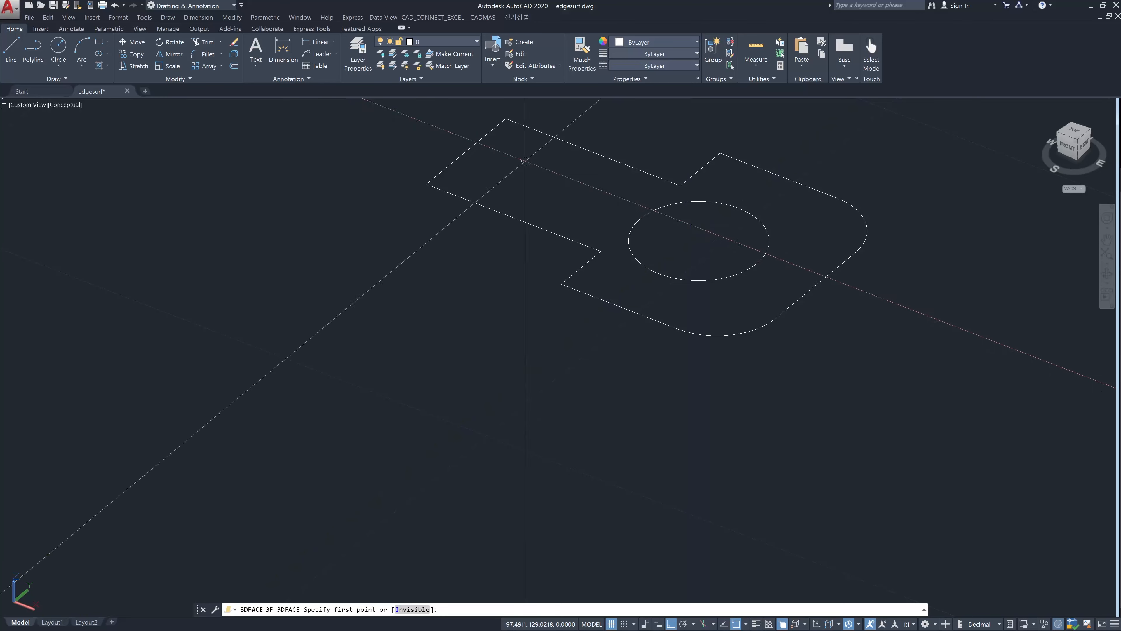
left_click(505, 118)
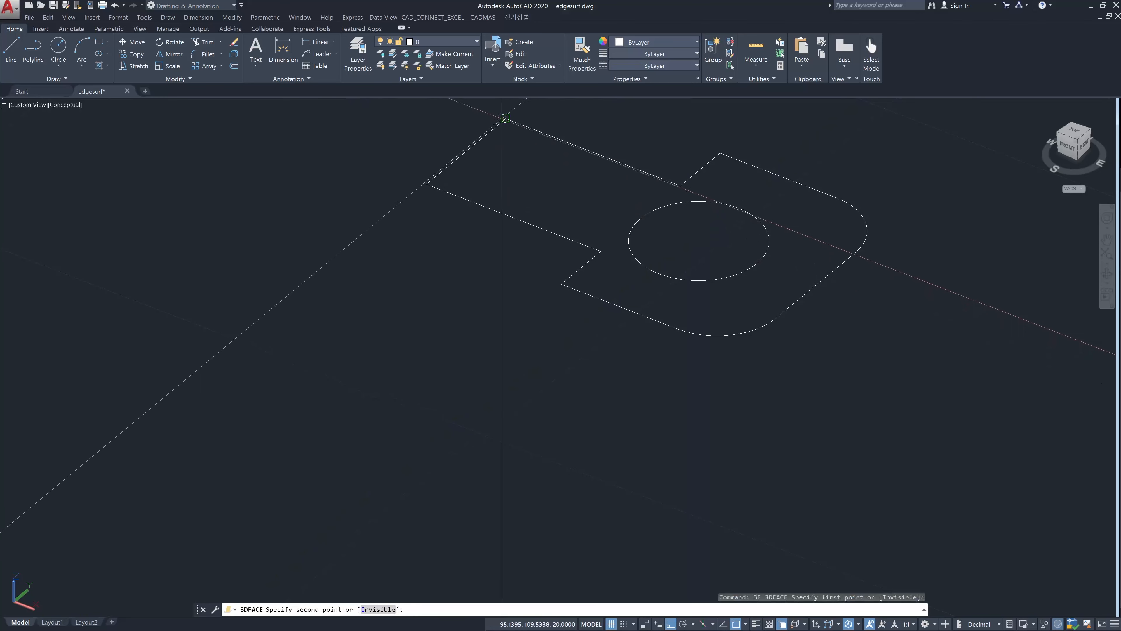
left_click(679, 186)
left_click(601, 250)
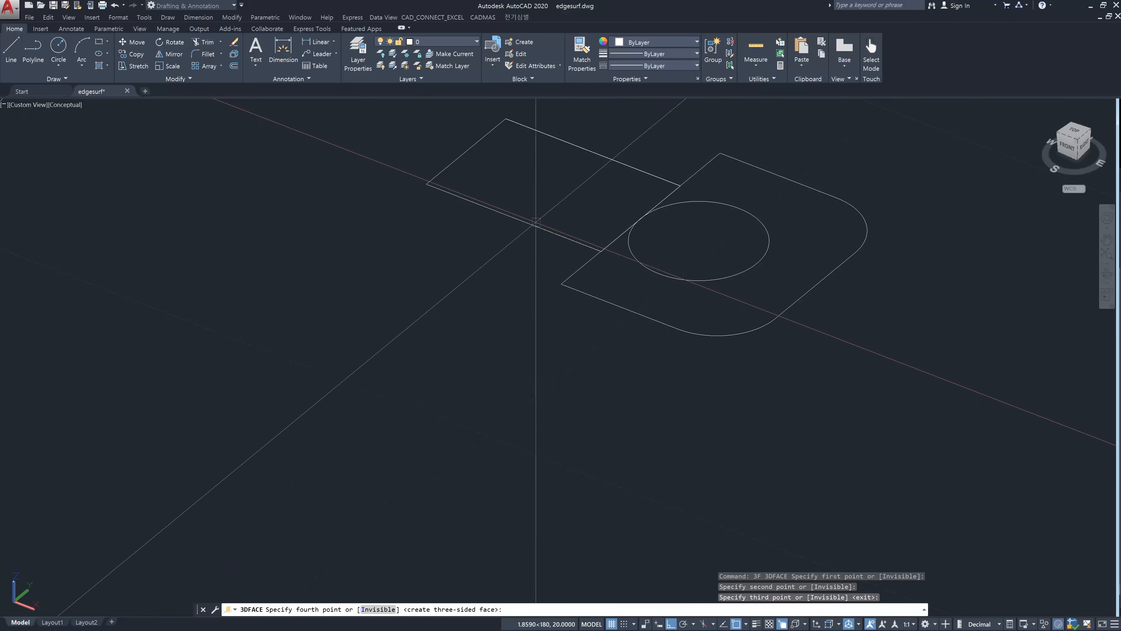
left_click(426, 183)
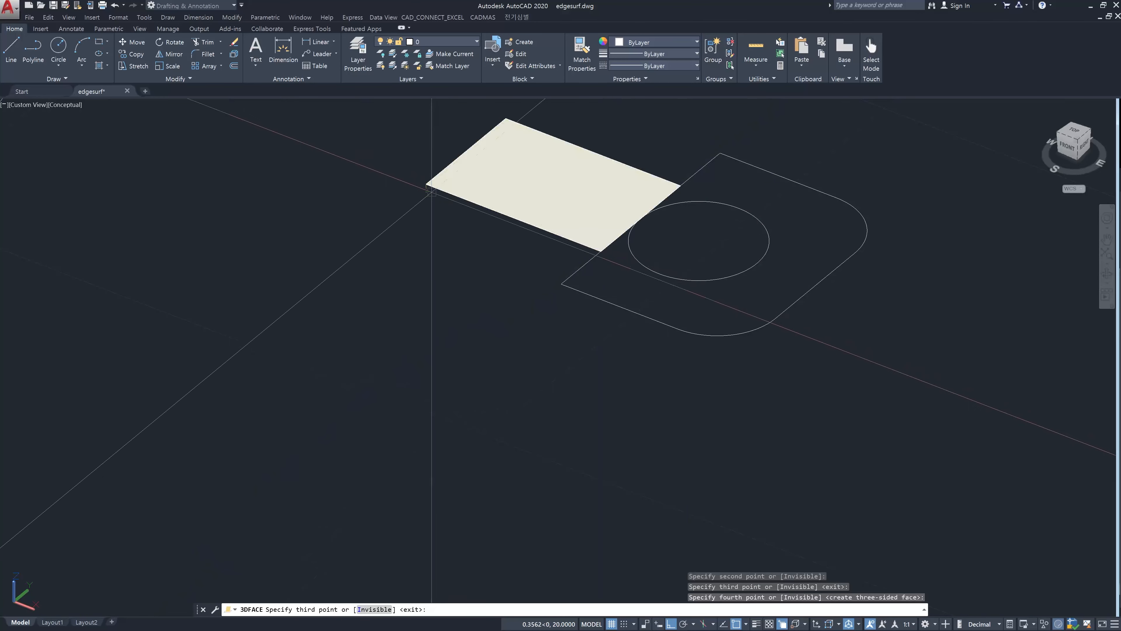
key("Escape")
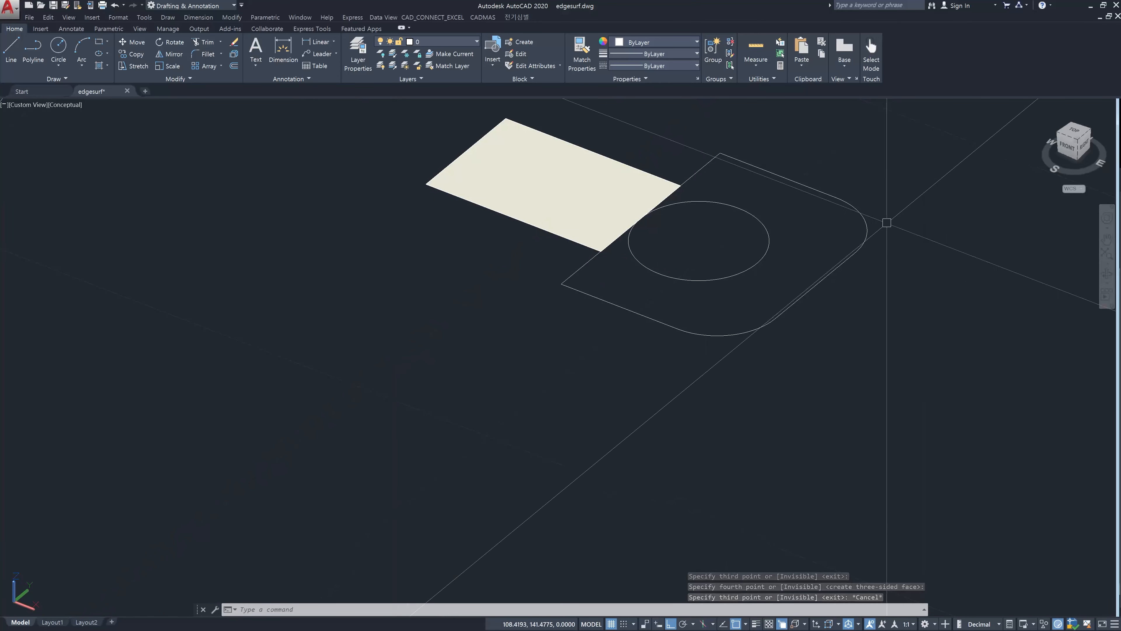
key("Escape")
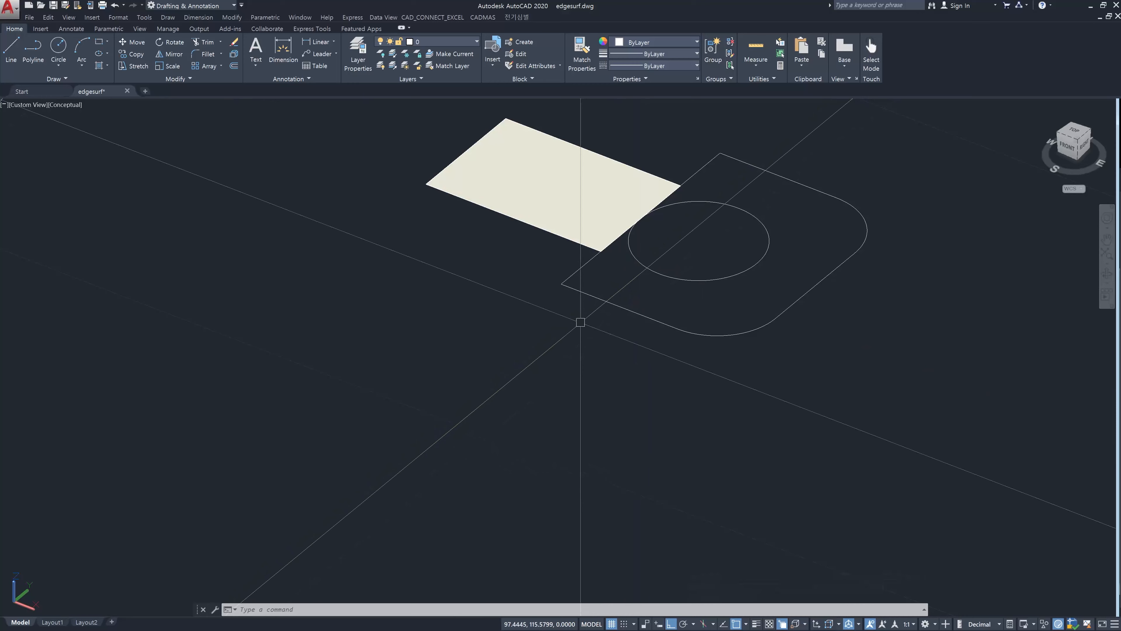
Create a ruled surface between the front straight edge of the wide section and the front half-circle of the hole
type("ri")
key("Escape")
key("Escape")
type("r")
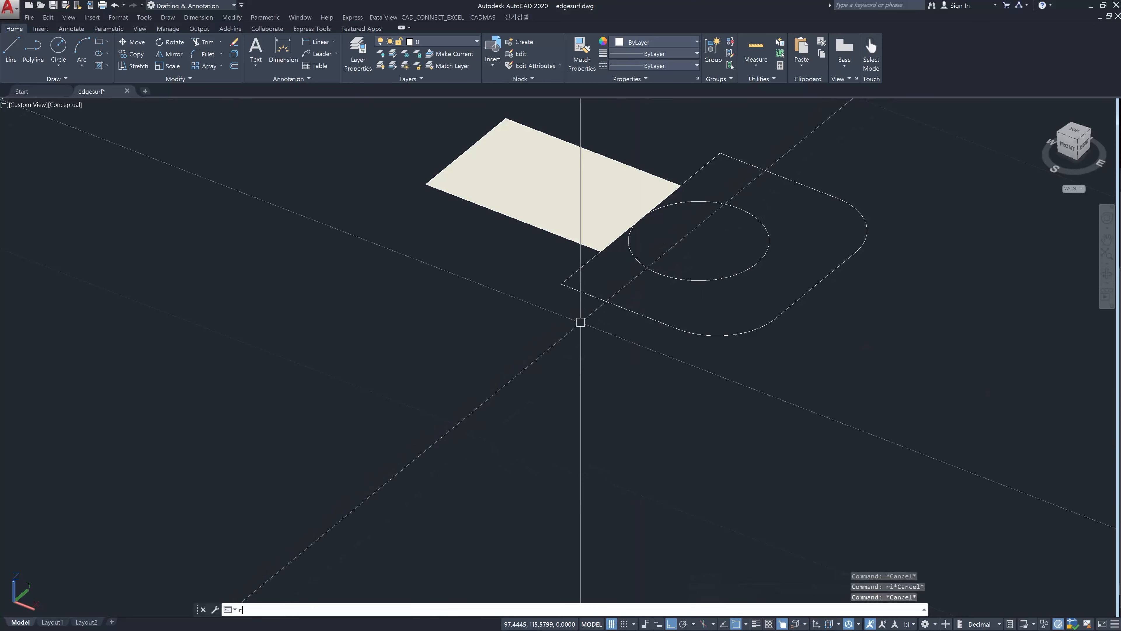
type("ulesurf")
key("Return")
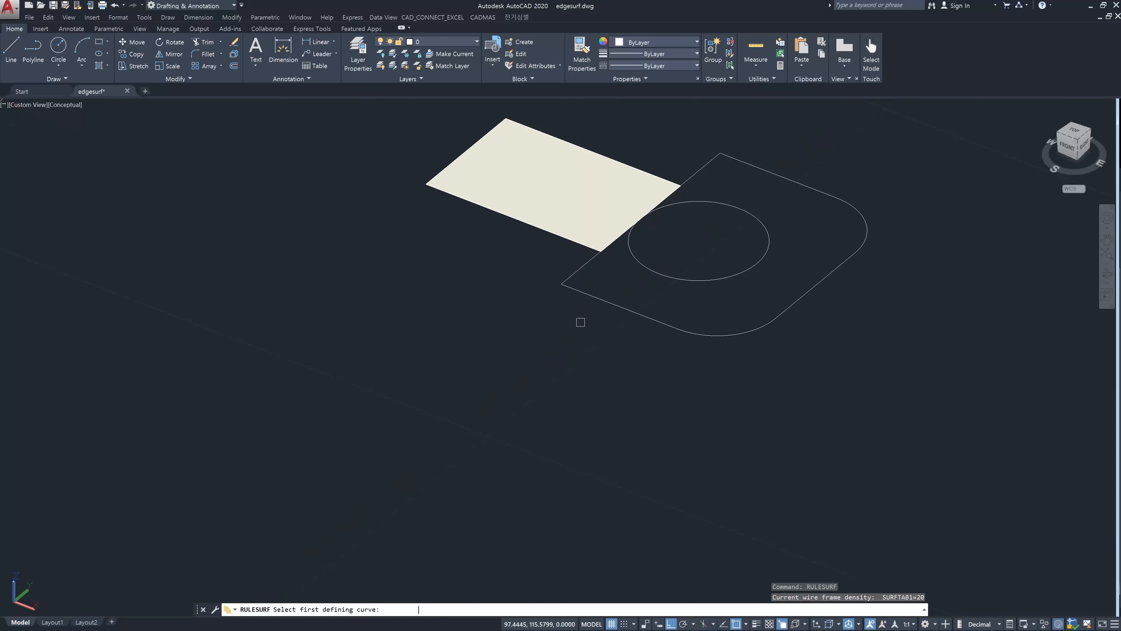
left_click(583, 291)
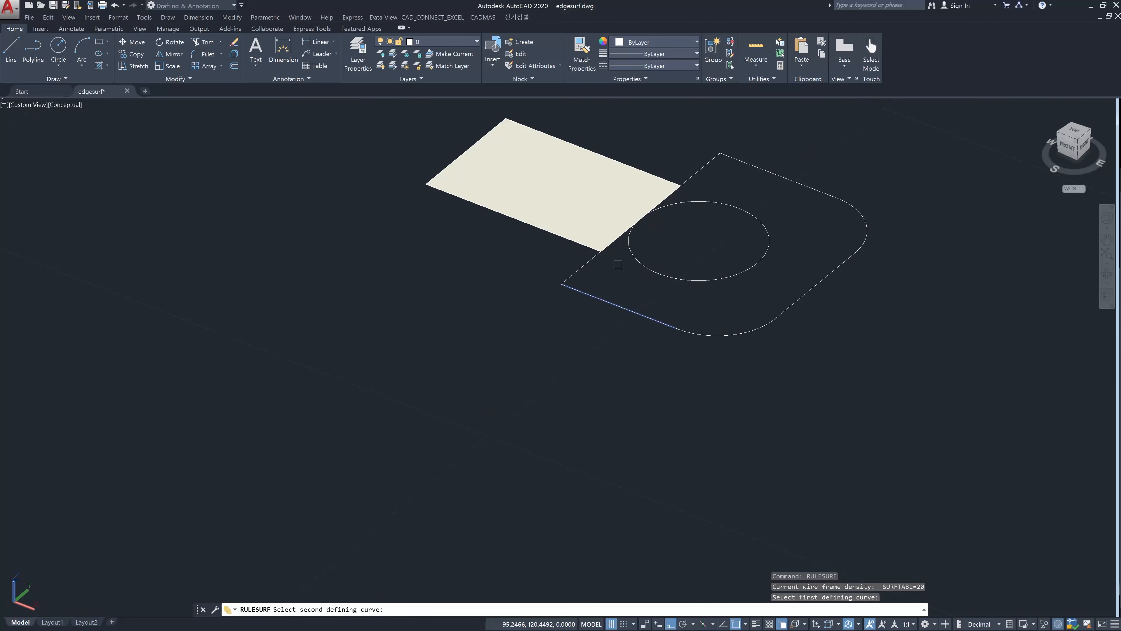
left_click(630, 252)
Create a ruled surface between the rear half-circle of the hole and the rear straight edge of the wide section
key("Return")
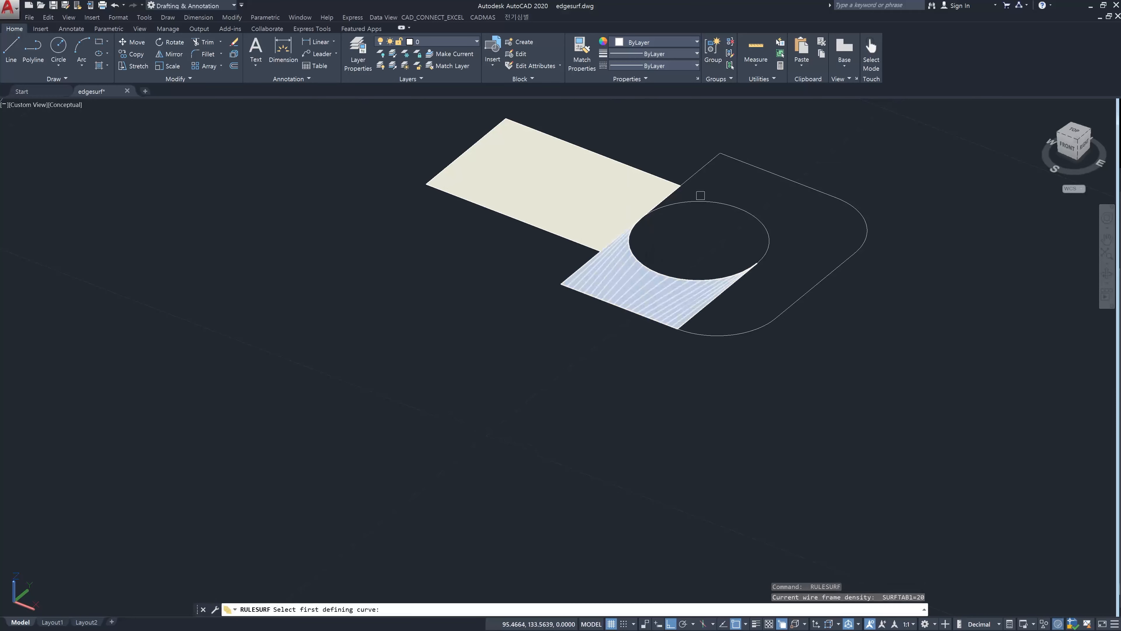
left_click(704, 201)
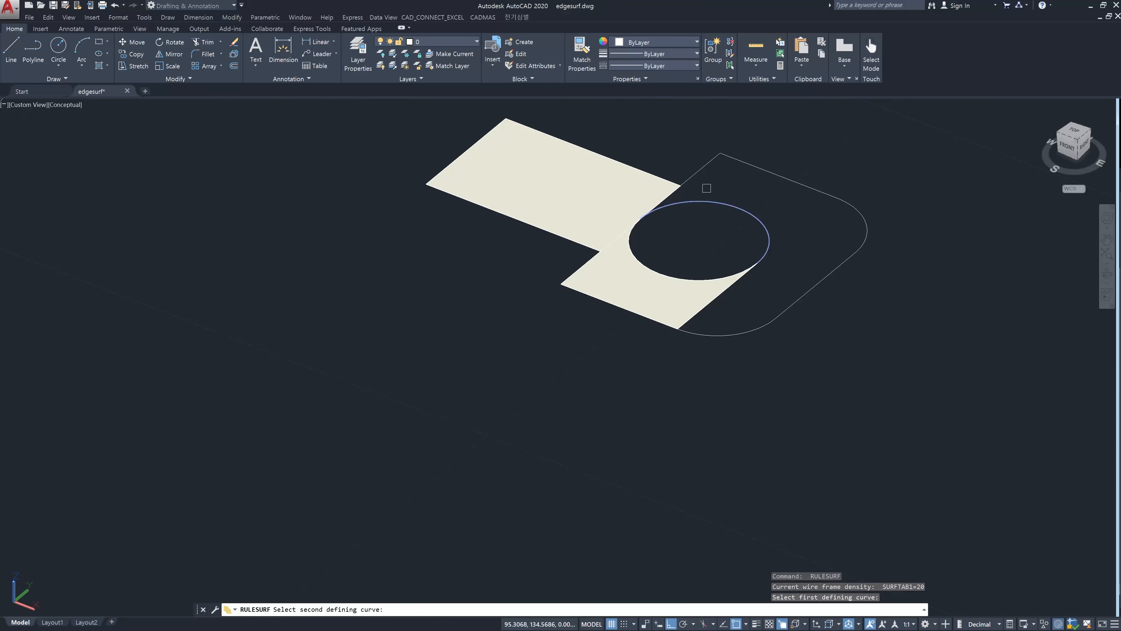
left_click(737, 155)
key("Escape")
key("Escape")
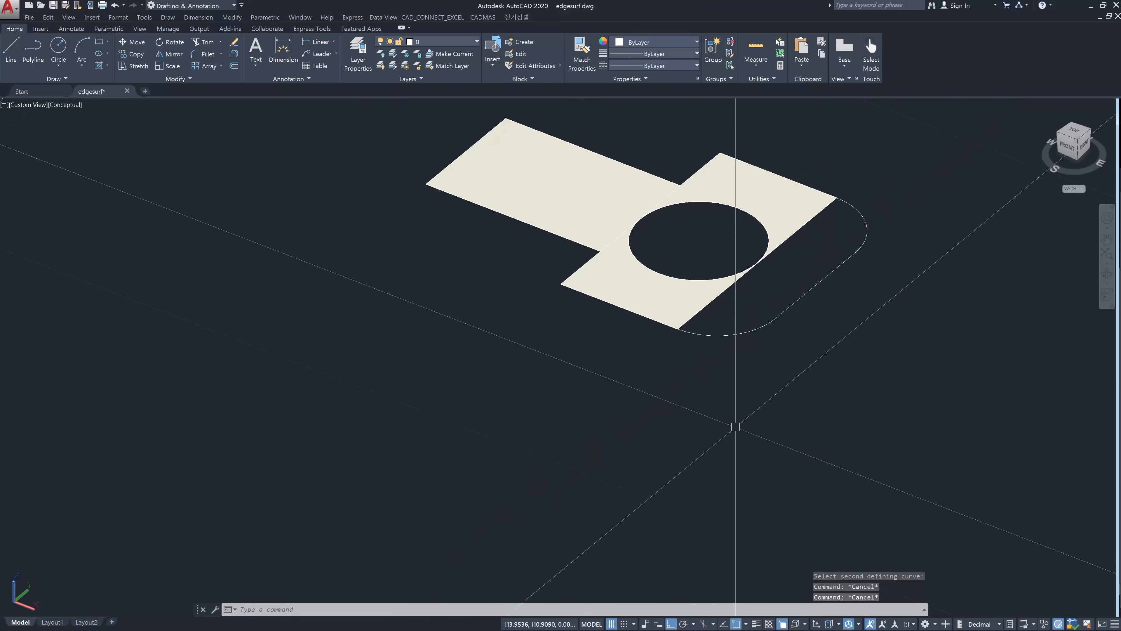
Set SURFTAB1 to 10 and create a ruled surface between the two rounded corner arcs at the plate's end
type("surftab")
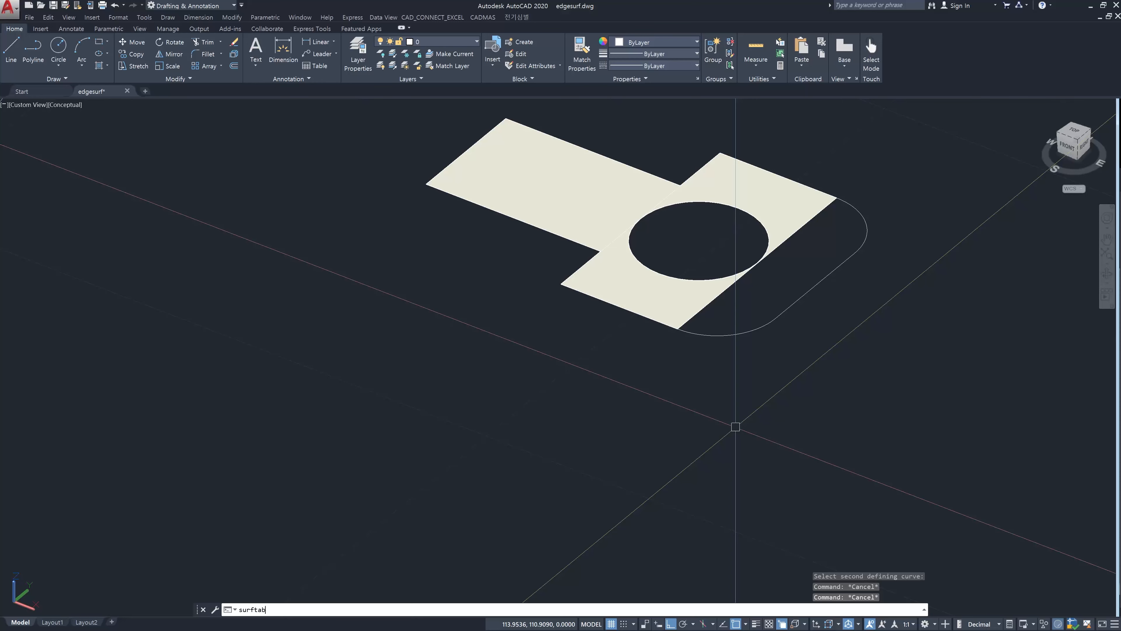
type("1")
key("Return")
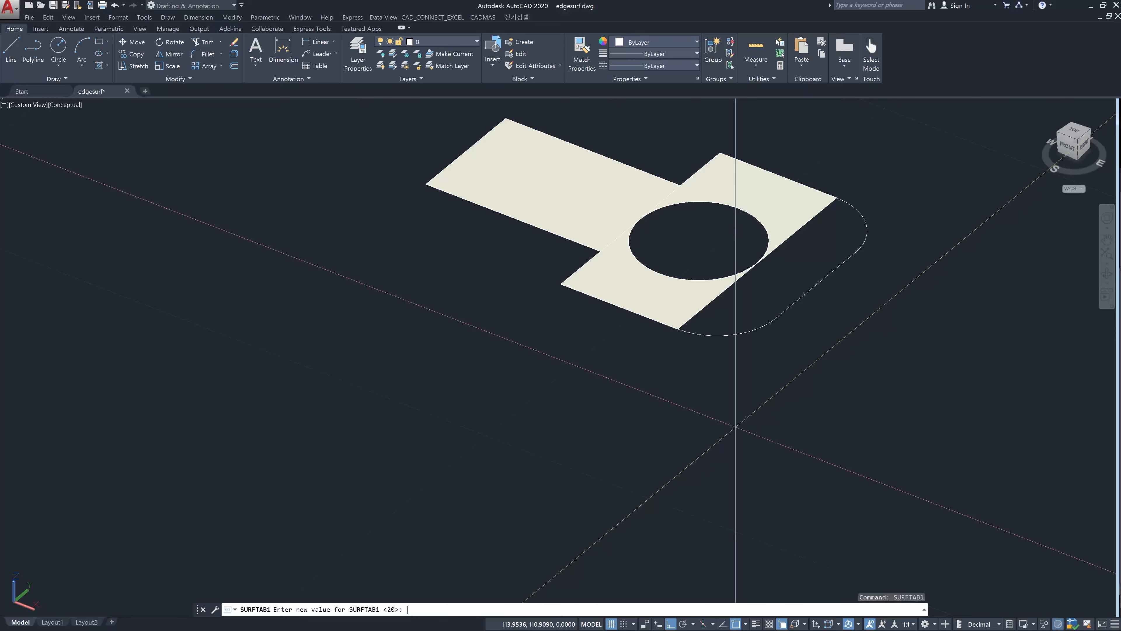
type("10")
key("Return")
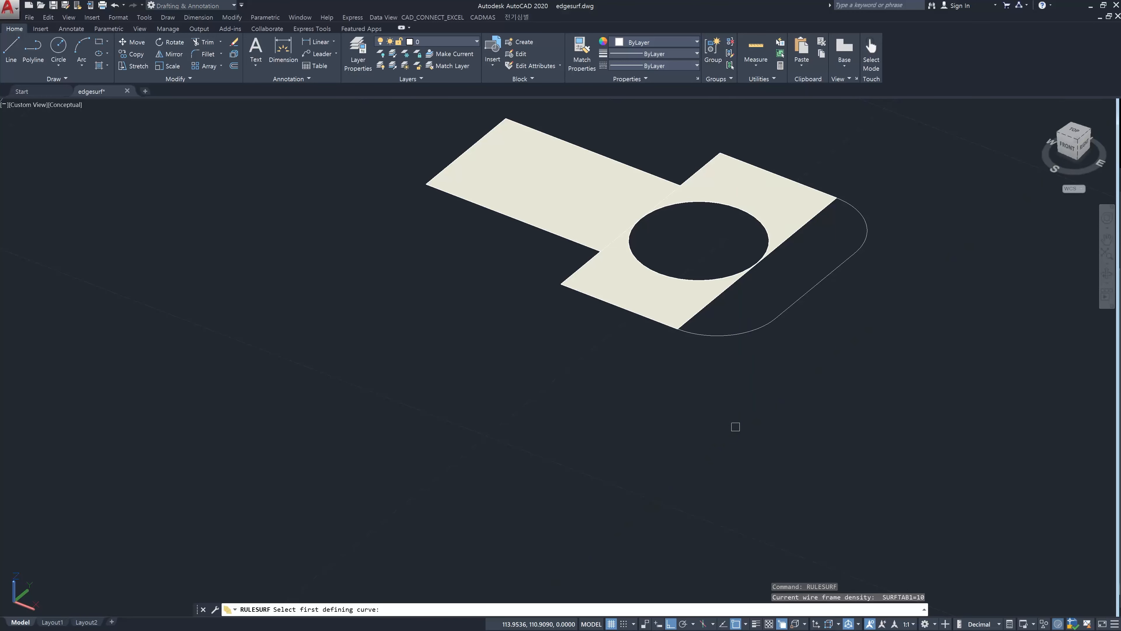
left_click(751, 329)
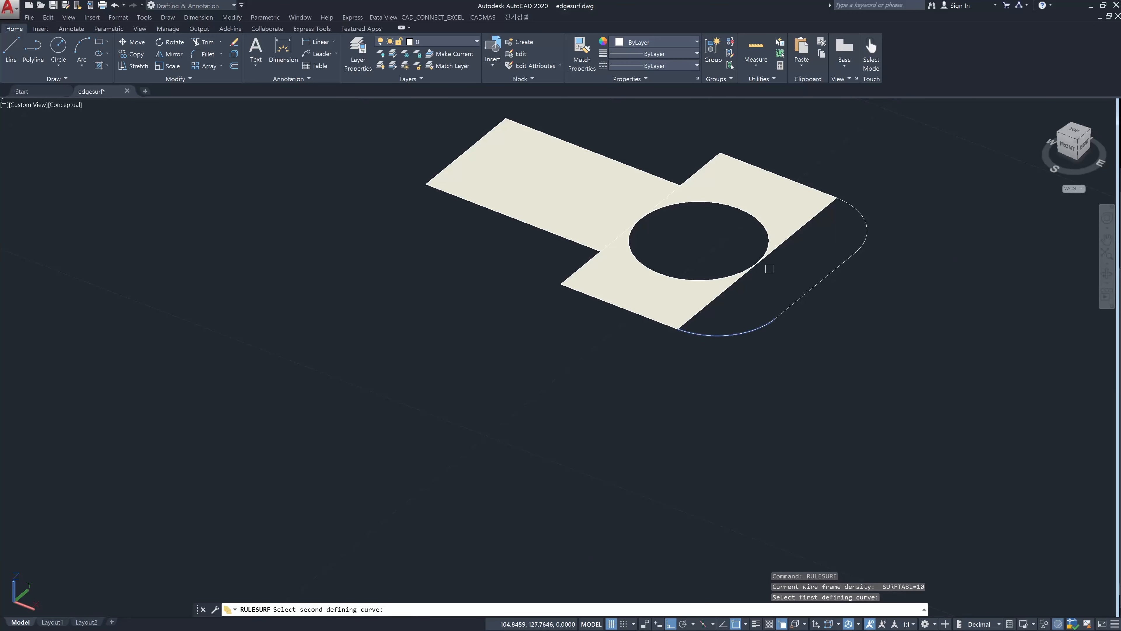
left_click(844, 210)
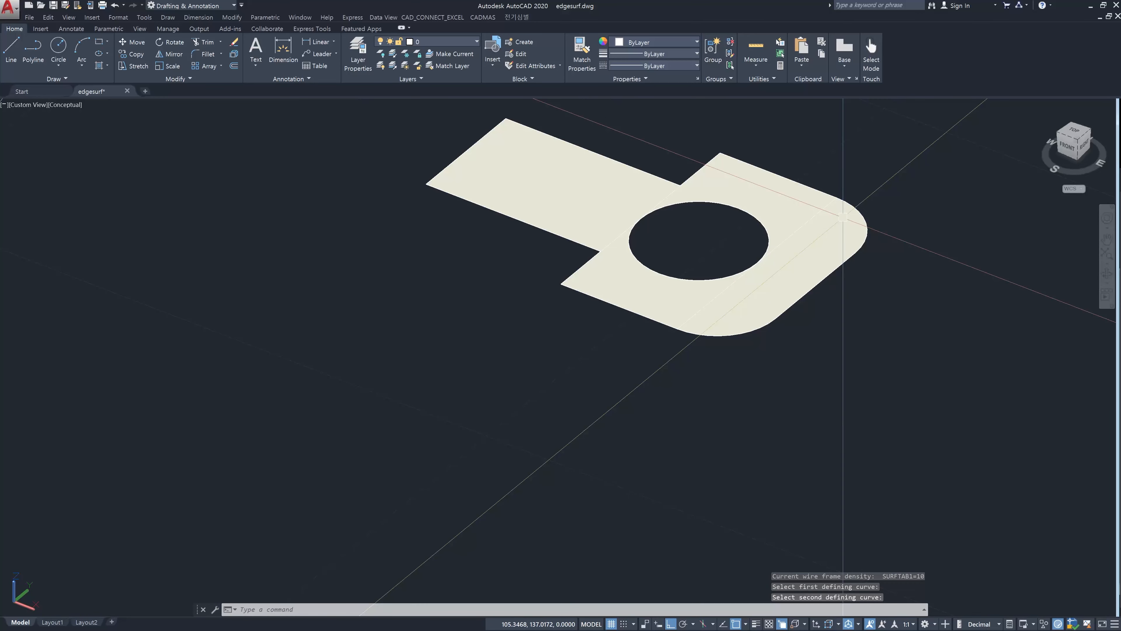
key("Escape")
key("Escape")
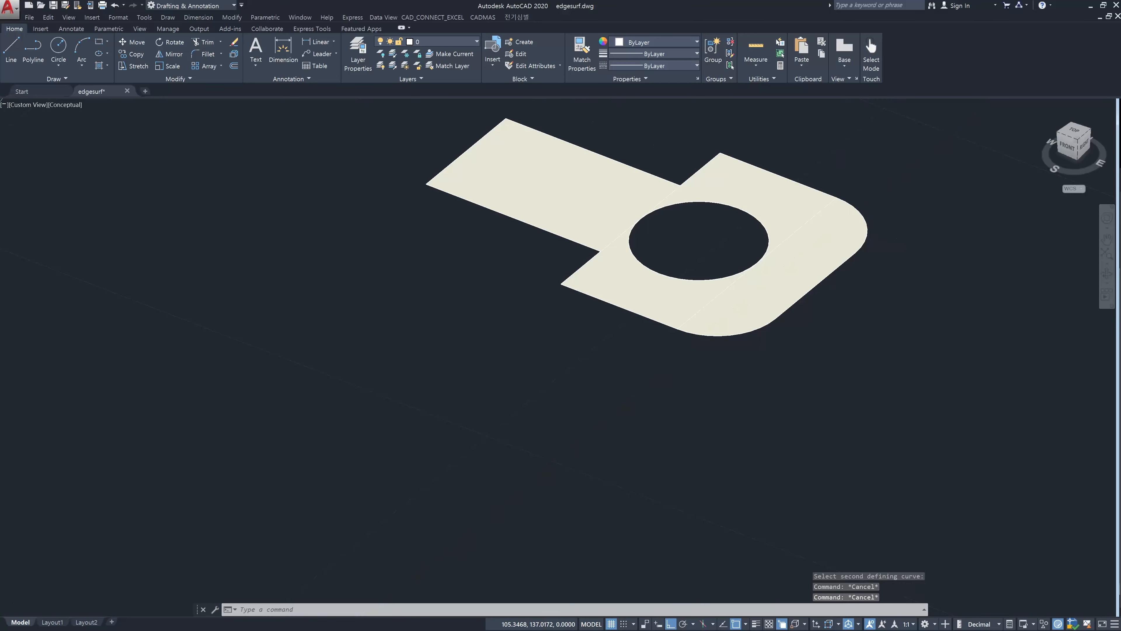
Assign the three ruled surfaces and the rectangular face of the copied plate to the Surface layer
scroll(843, 216, "down", 5)
middle_click_drag(807, 219, 763, 344)
scroll(763, 344, "up", 2)
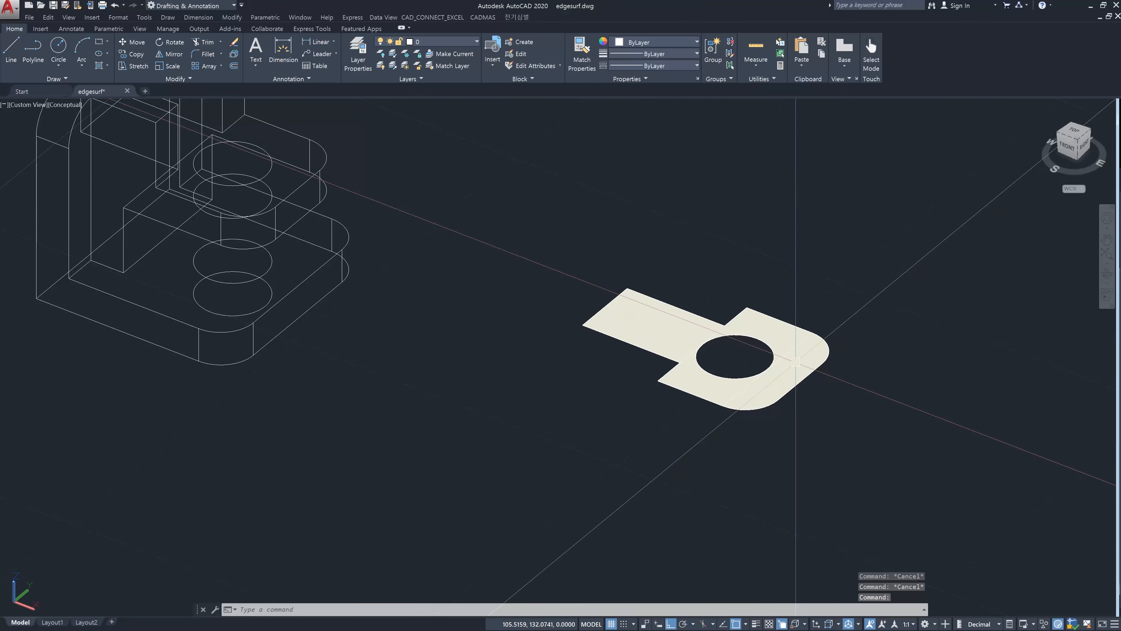
left_click(805, 339)
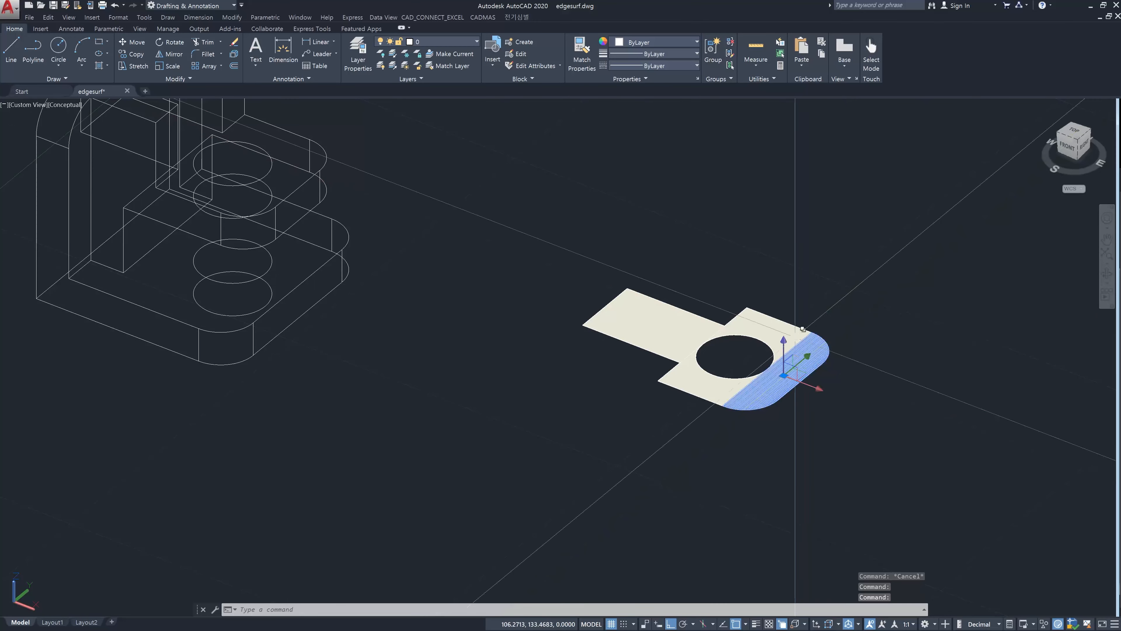
left_click(755, 327)
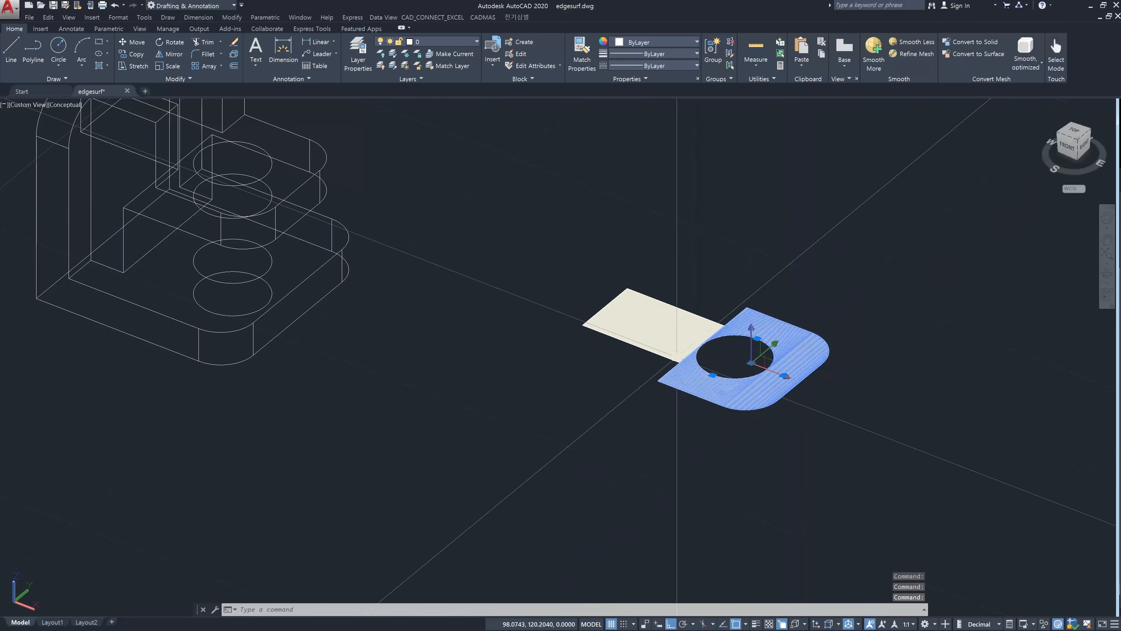
left_click(658, 310)
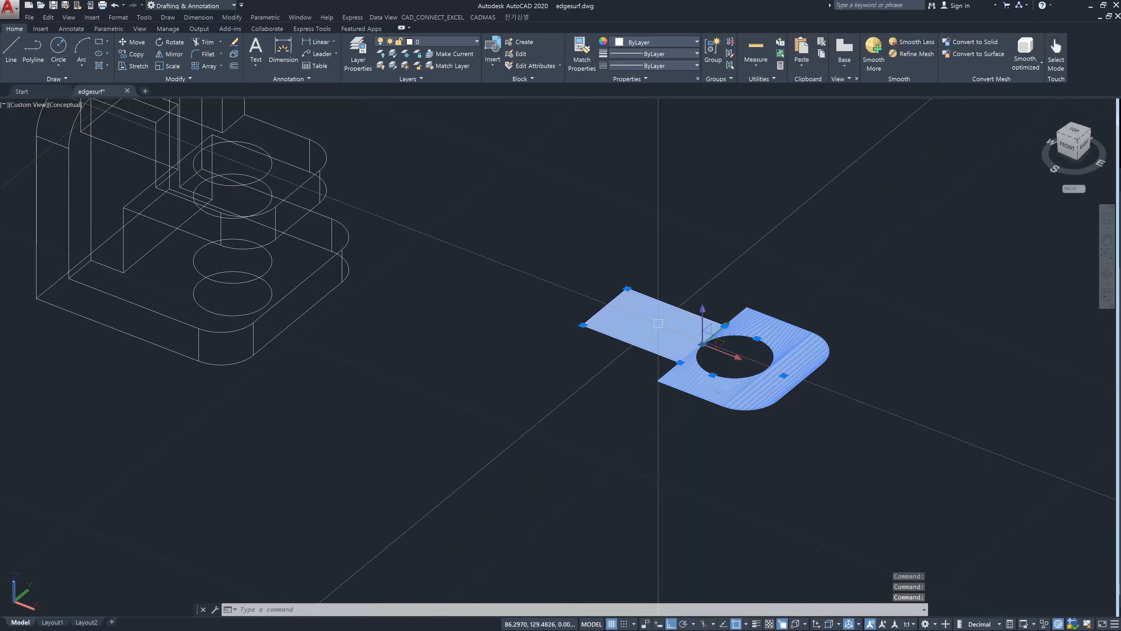
left_click(464, 39)
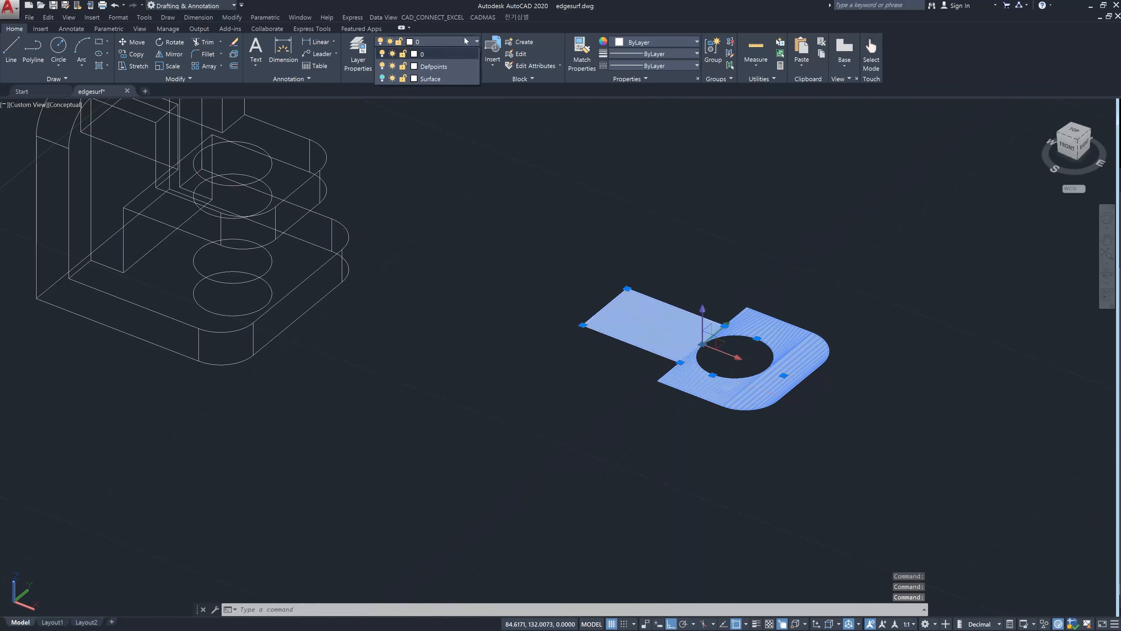
left_click(452, 79)
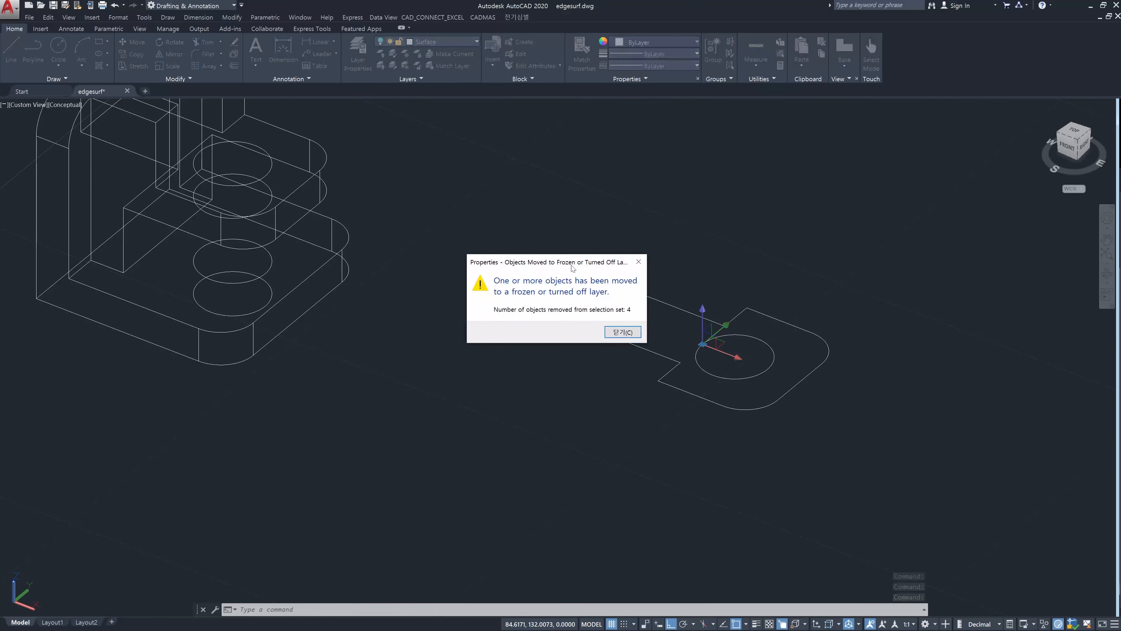
left_click(622, 332)
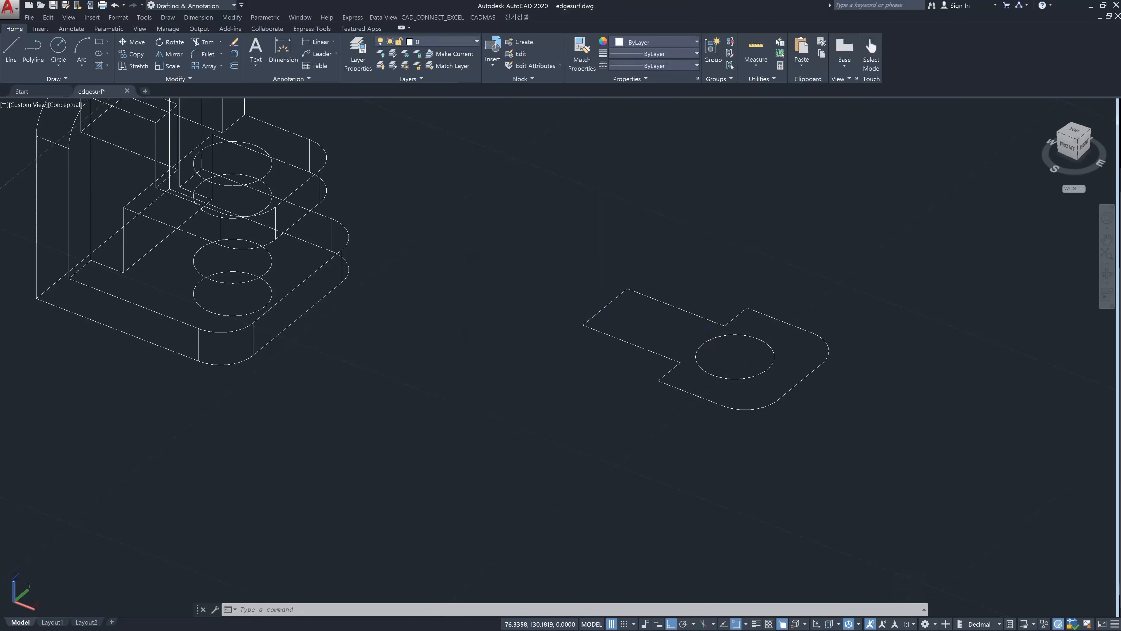
key("Escape")
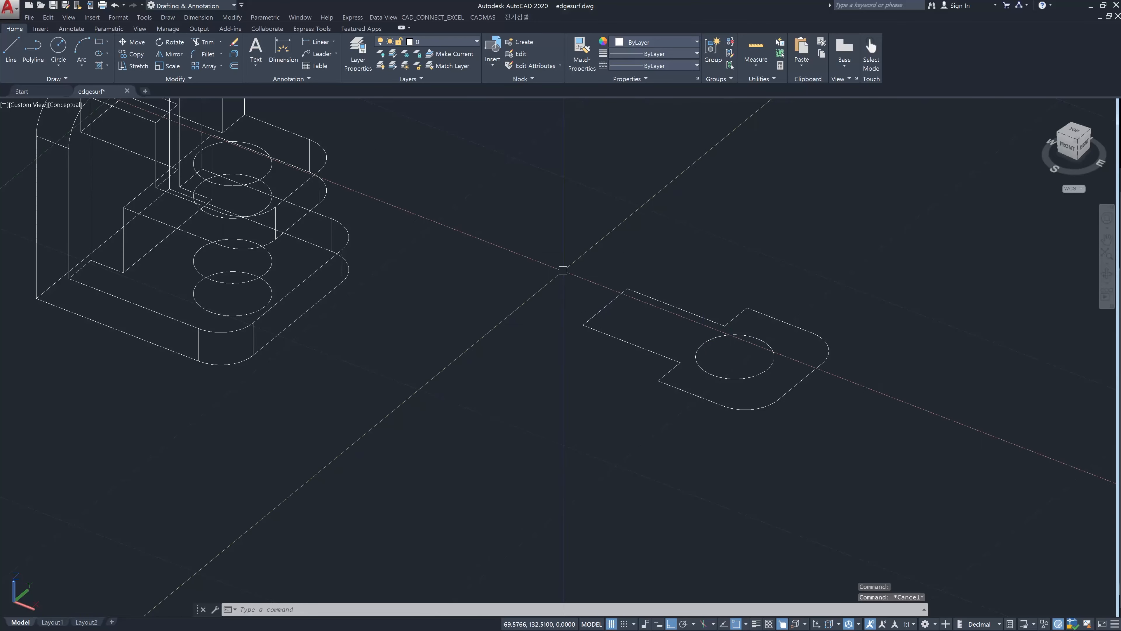
Turn the Surface layer on
left_click(454, 45)
left_click(382, 79)
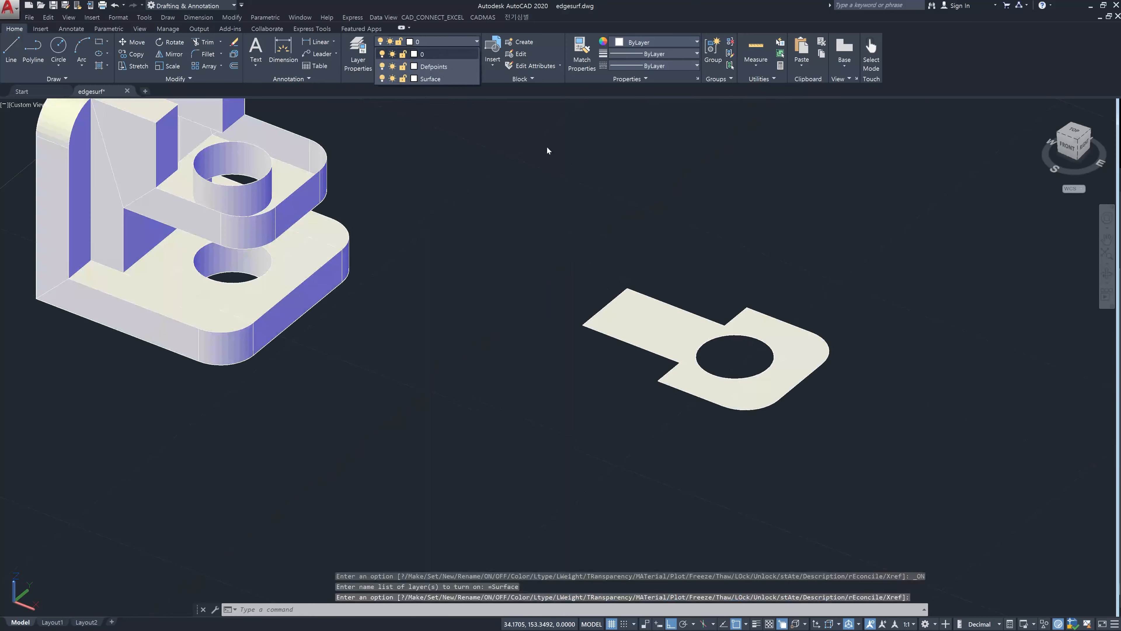
left_click(764, 454)
Move the four plate surfaces from the front step corner of the copied outline to the matching corner of the bracket's upper plate
type("m")
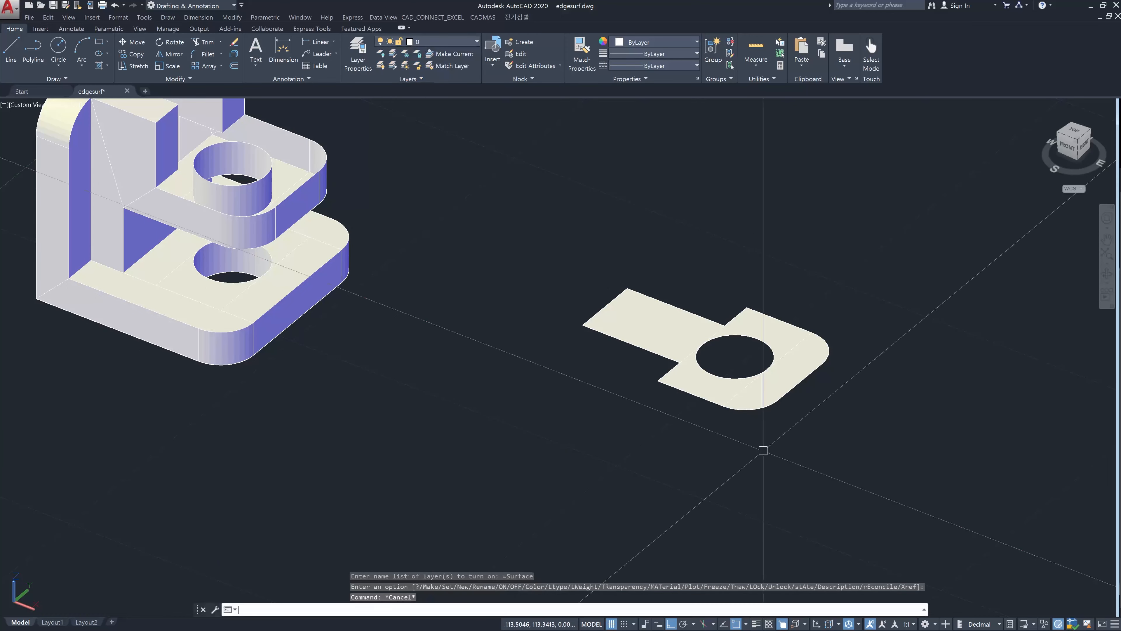
key("Return")
left_click(799, 362)
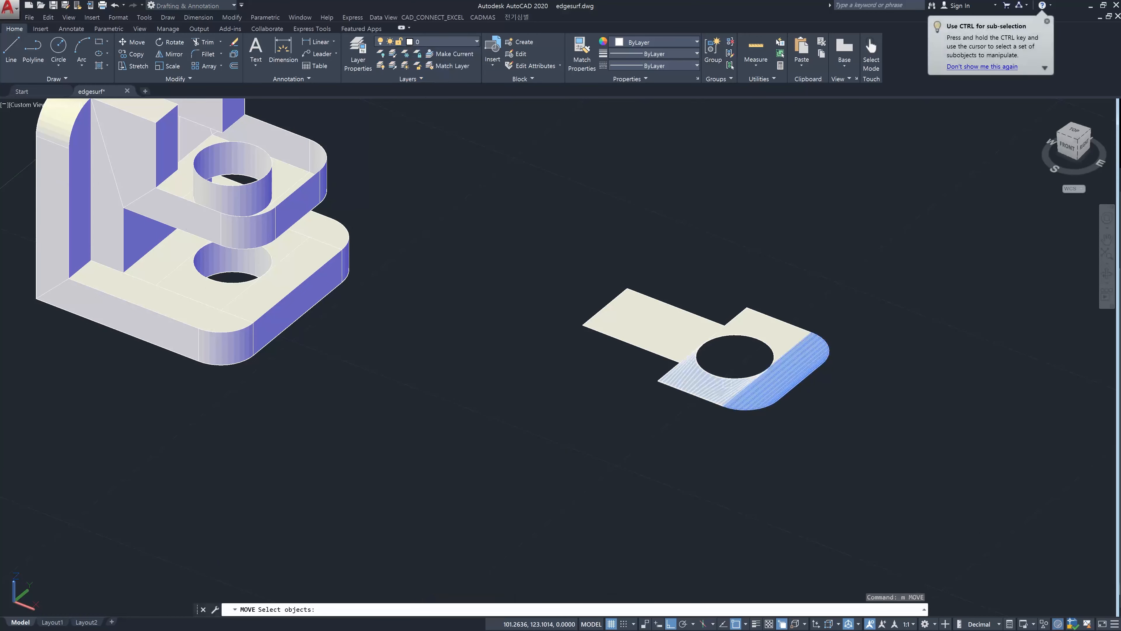
left_click(707, 387)
left_click(764, 320)
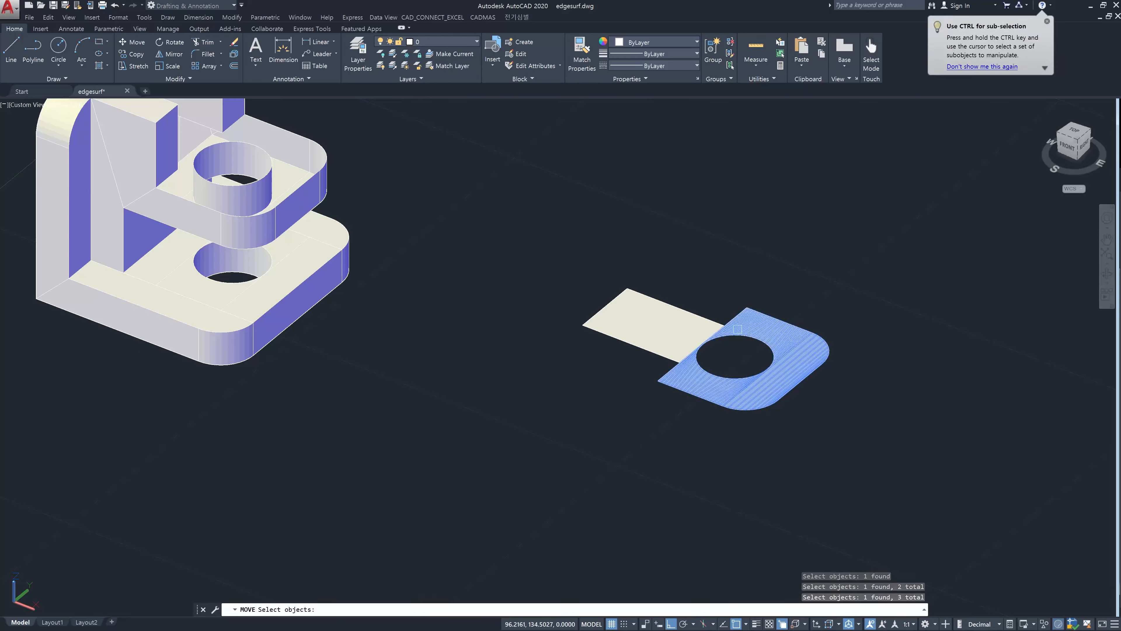
left_click(670, 312)
key("Return")
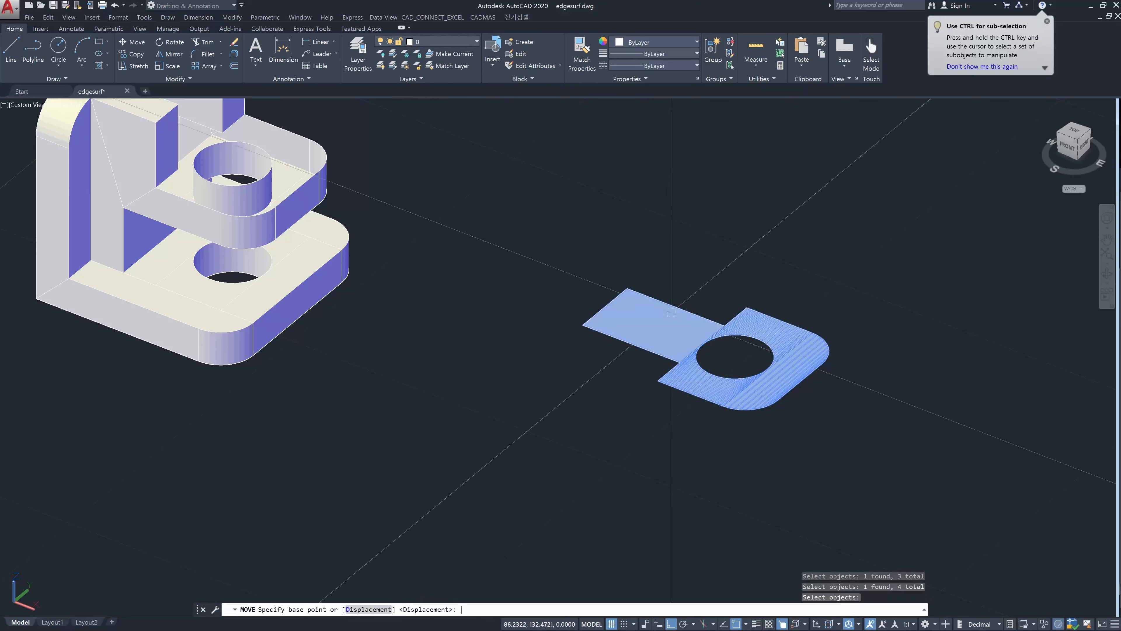
left_click(656, 386)
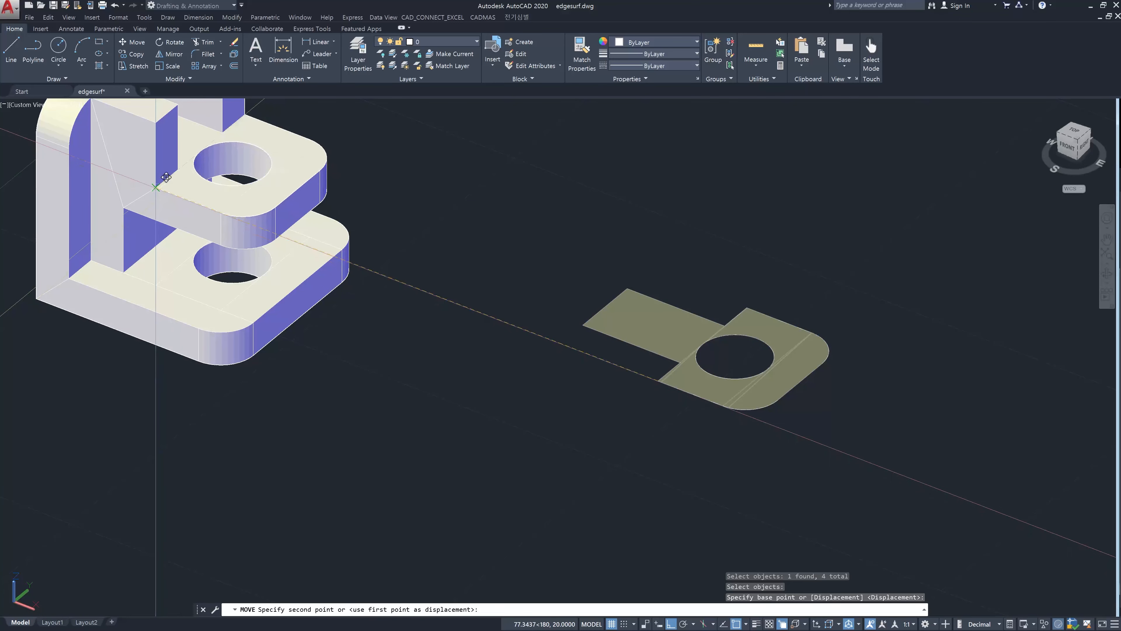
left_click(155, 192)
key("Escape")
key("Escape")
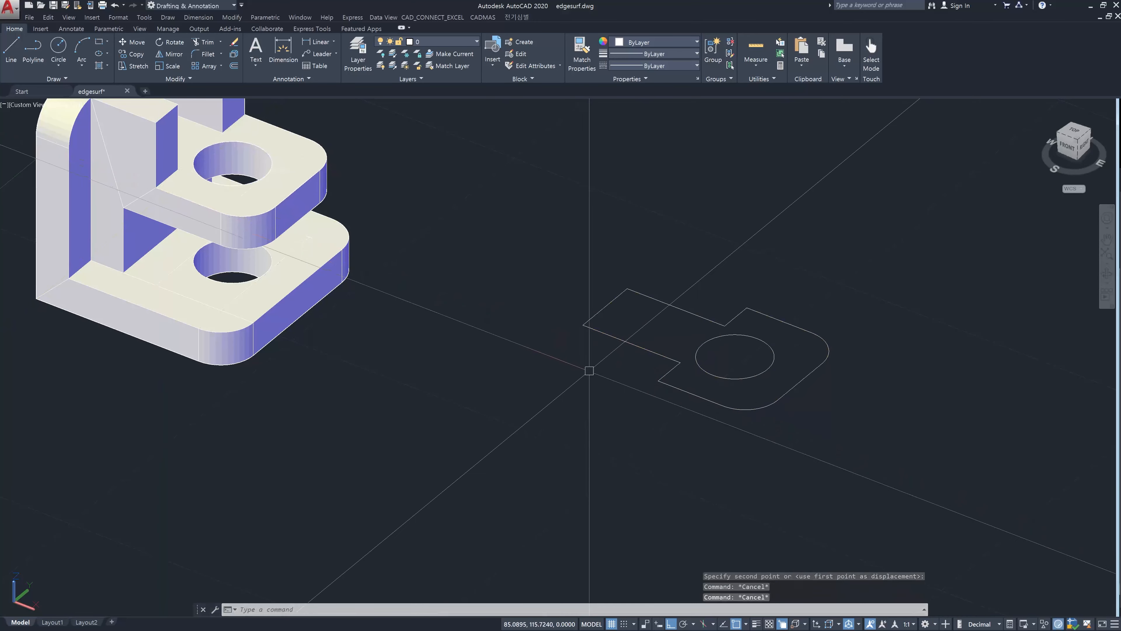
Erase the leftover copied plate outline and hole arcs beside the bracket
left_click(538, 198)
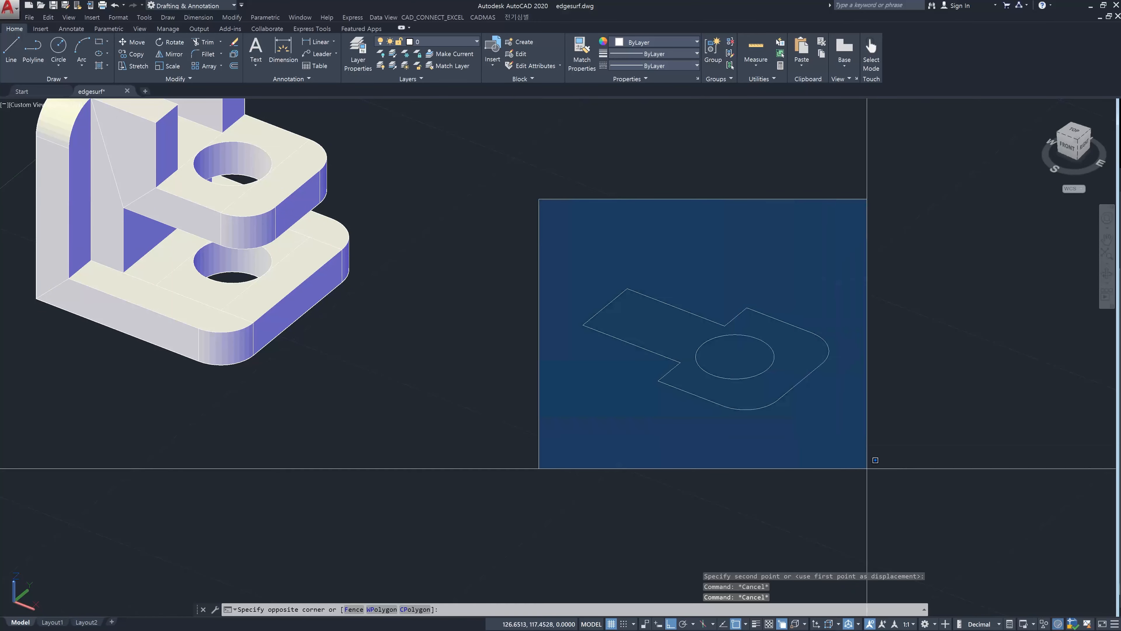
left_click(873, 463)
key("Delete")
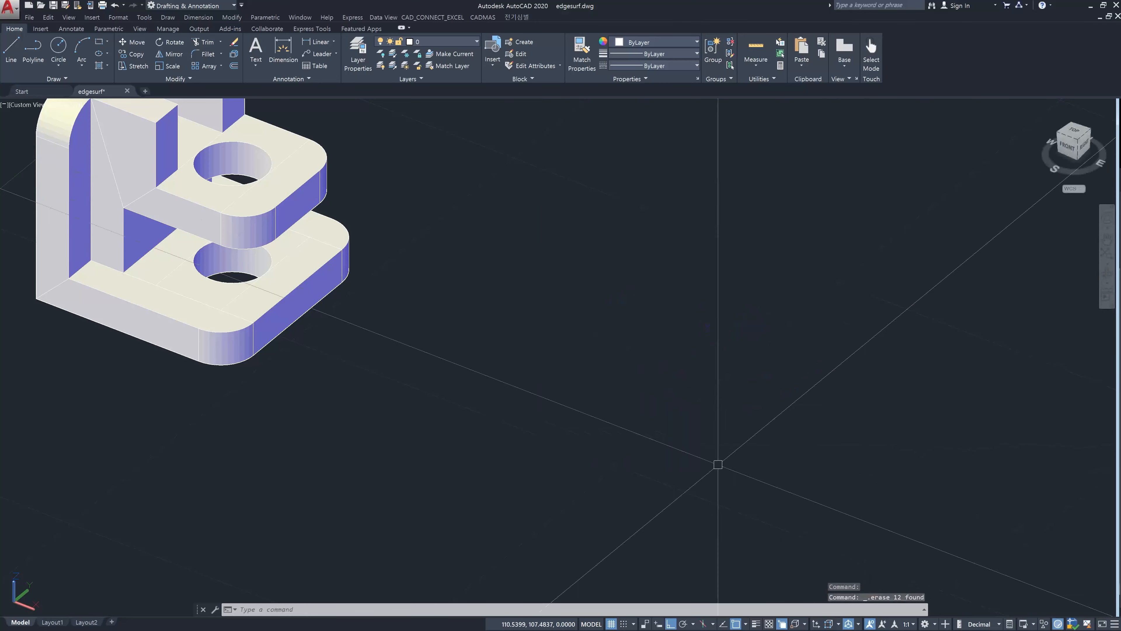
Make Surface the current layer and freeze layer 0
scroll(718, 462, "down", 2)
middle_click_drag(655, 429, 611, 491)
scroll(388, 373, "up", 2)
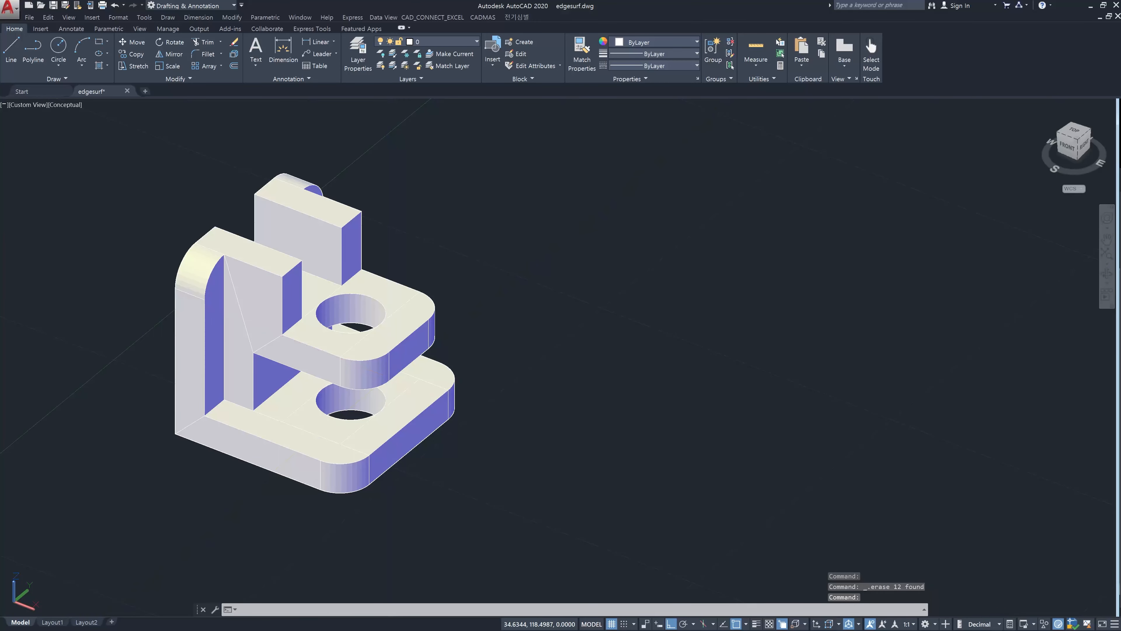
middle_click_drag(386, 377, 505, 413)
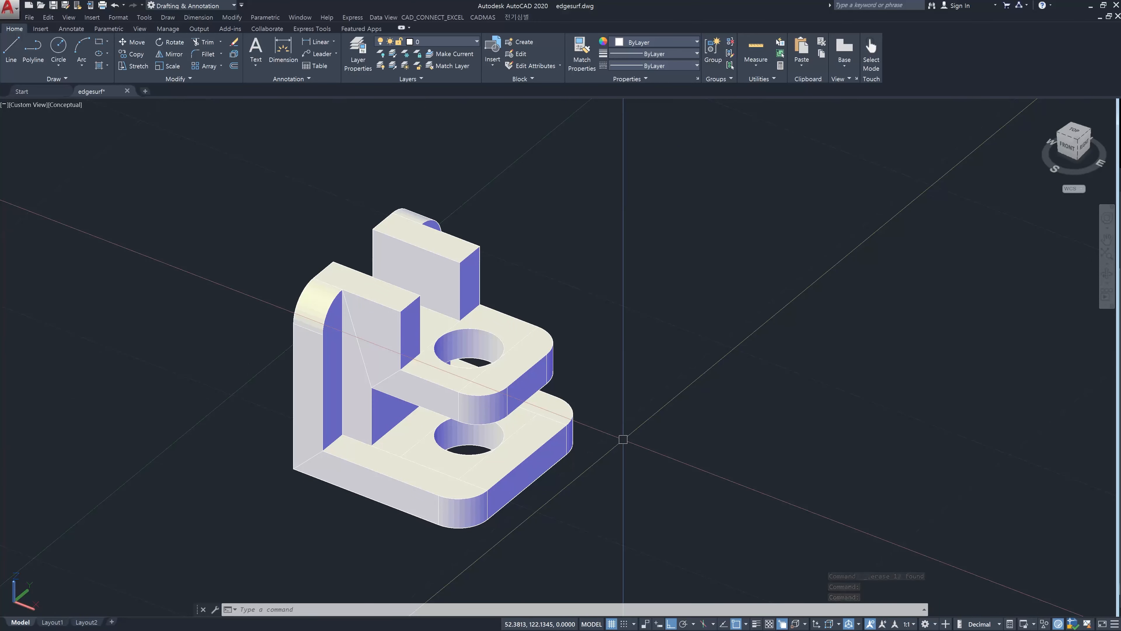
middle_click_drag(587, 397, 559, 546, "shift")
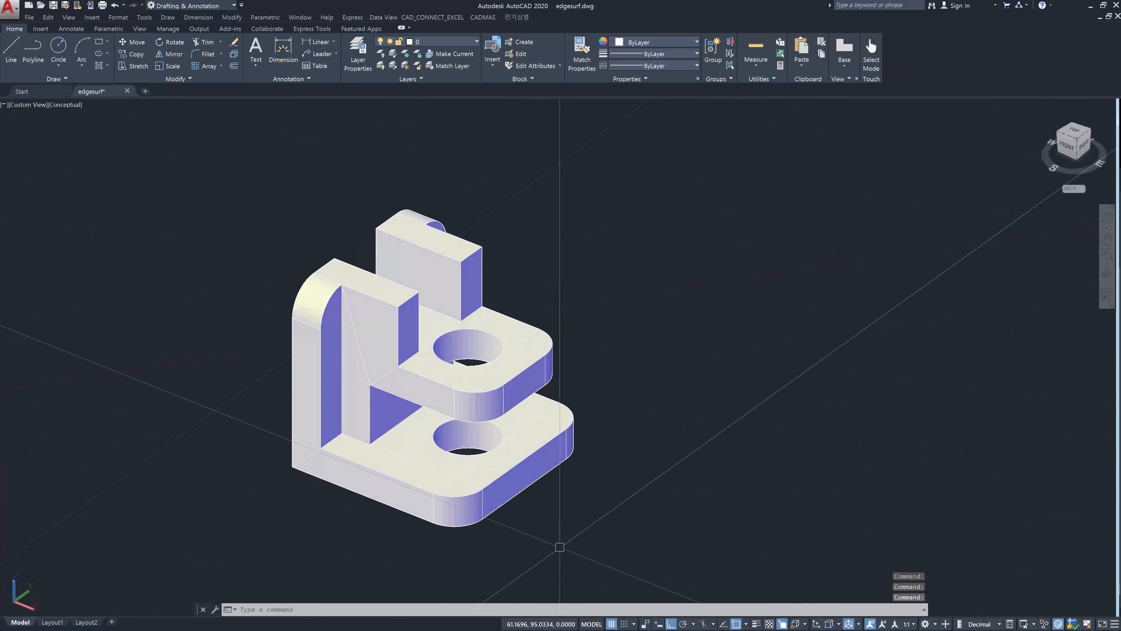
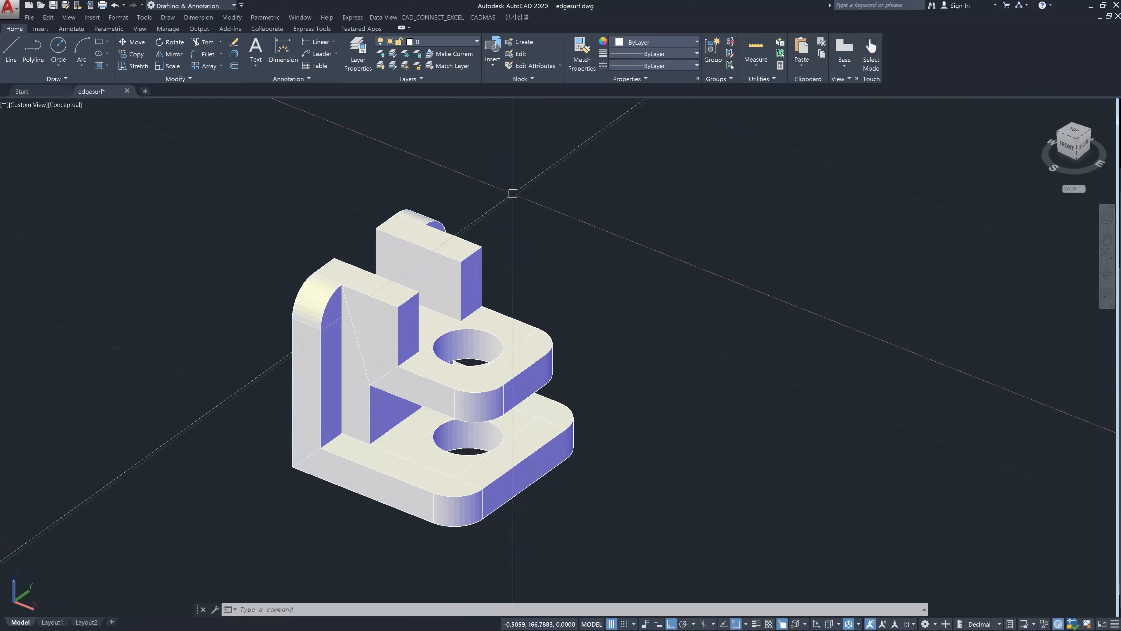
left_click(477, 42)
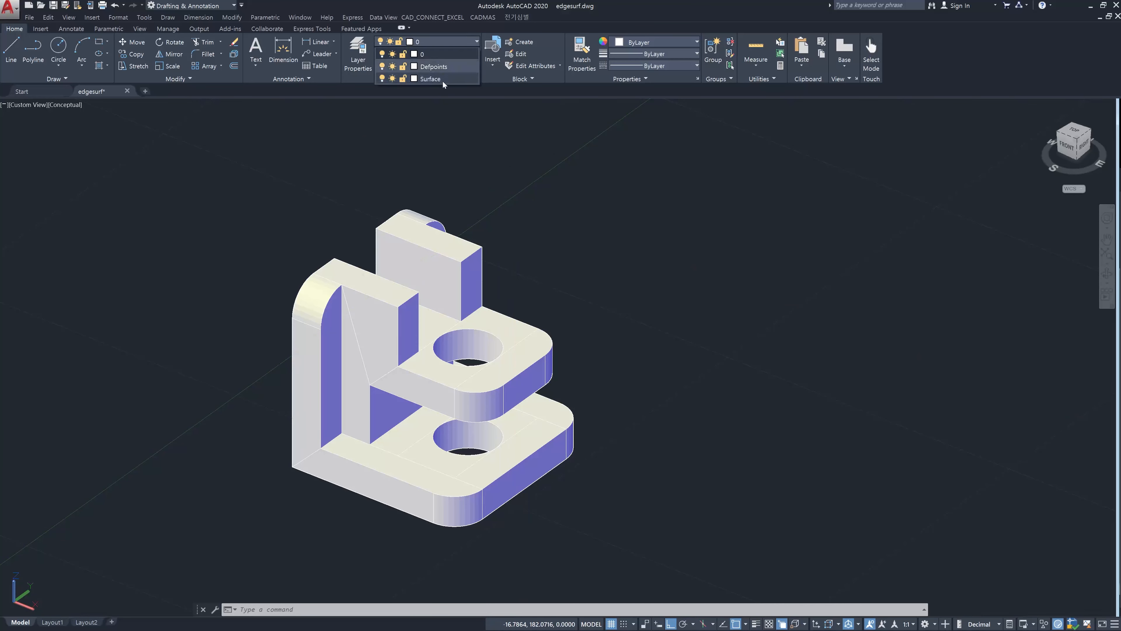
left_click(442, 80)
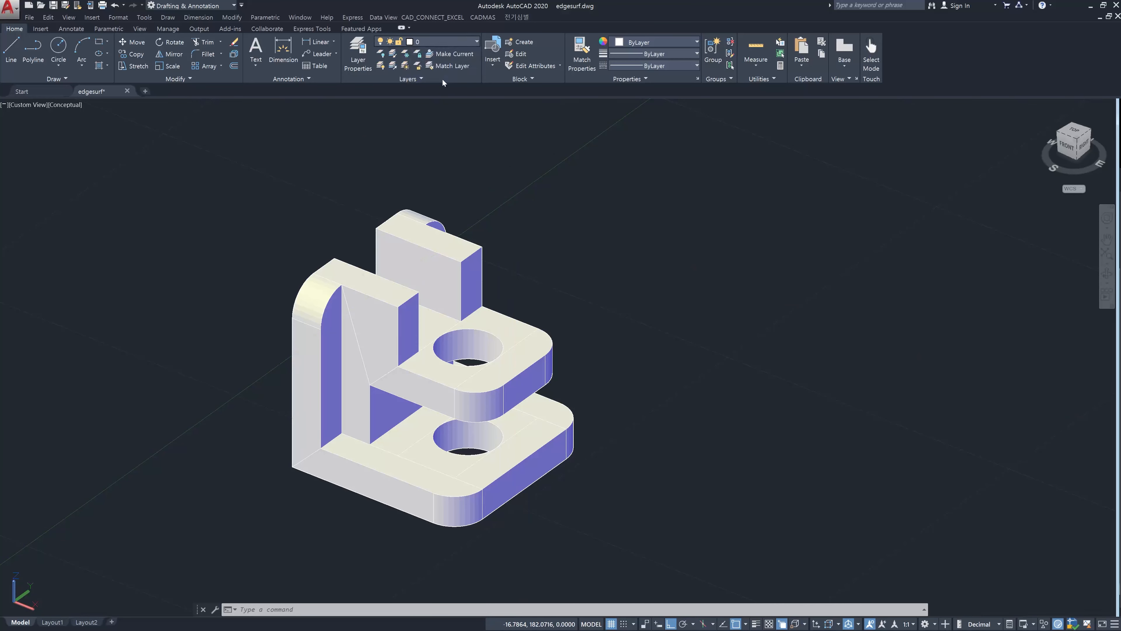
left_click(476, 44)
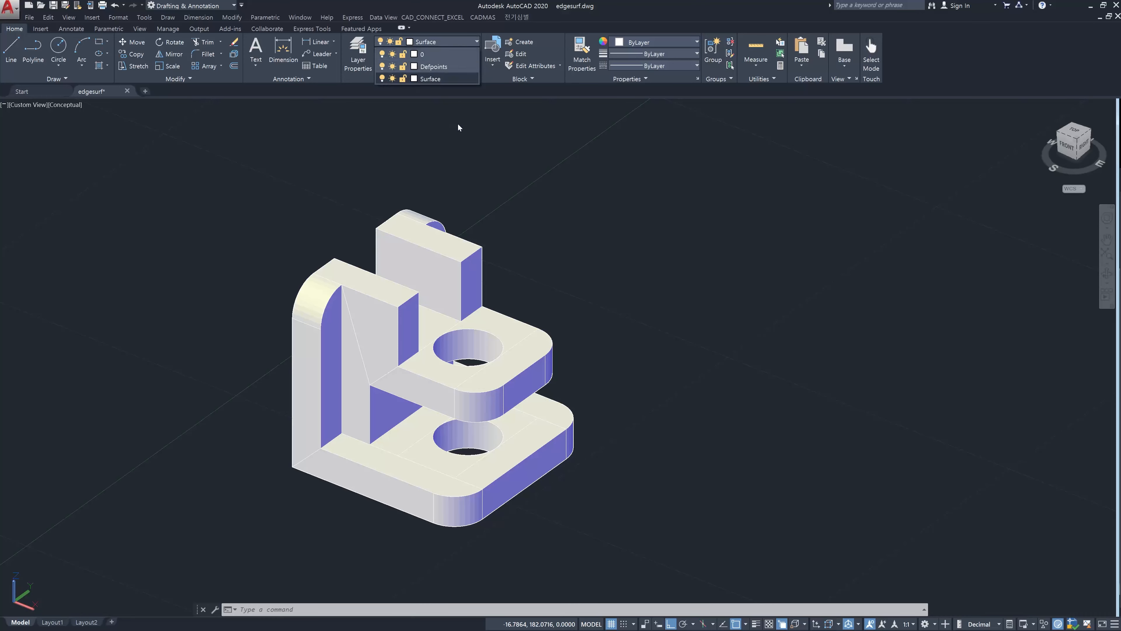
left_click(392, 54)
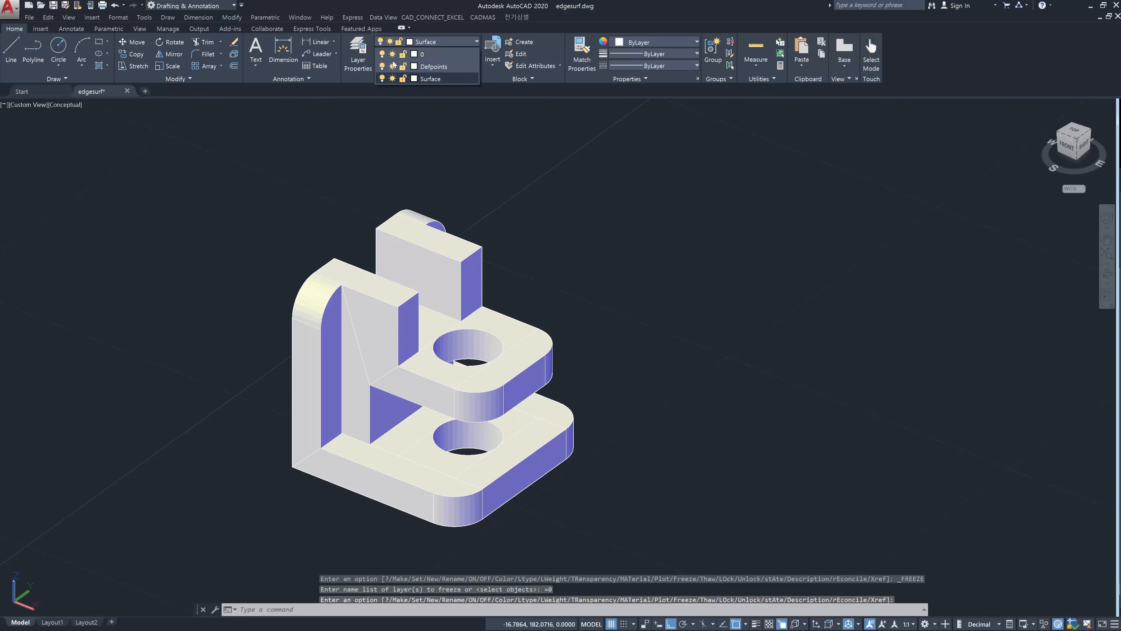
left_click(700, 293)
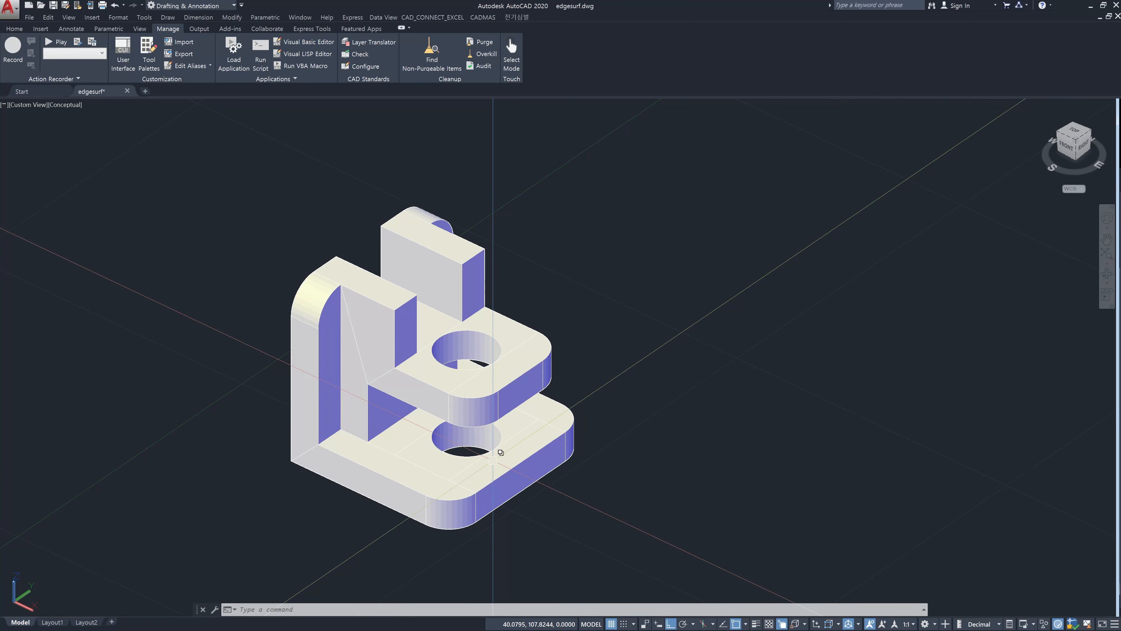
Convert all of the bracket's meshes to surfaces with CONVTOSURFACE
left_click(19, 29)
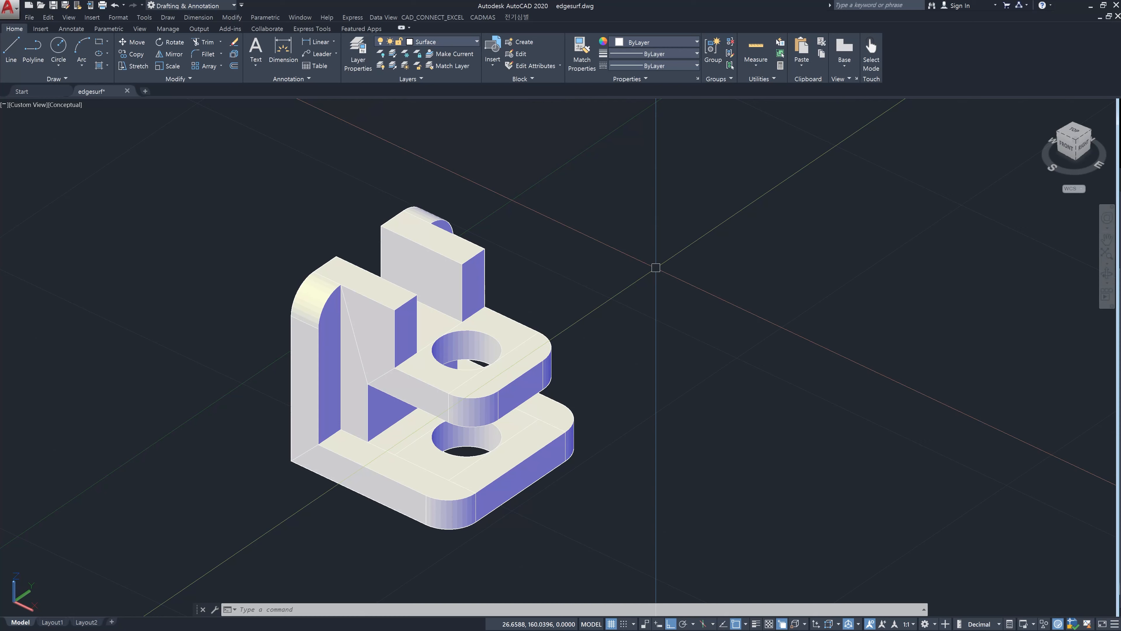
type("con")
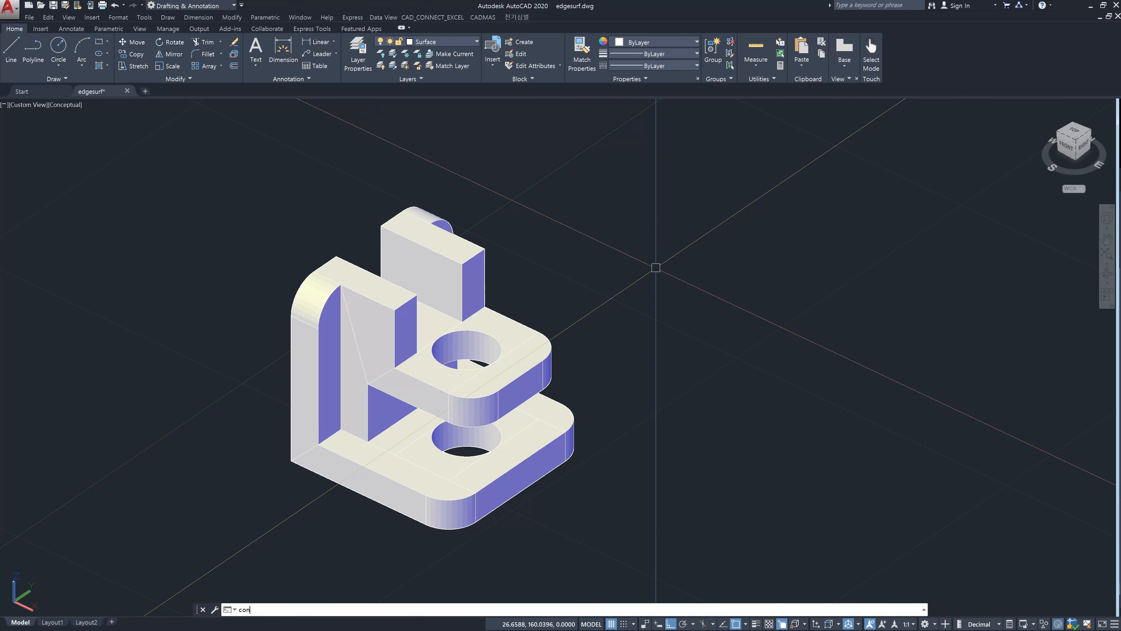
type("vto")
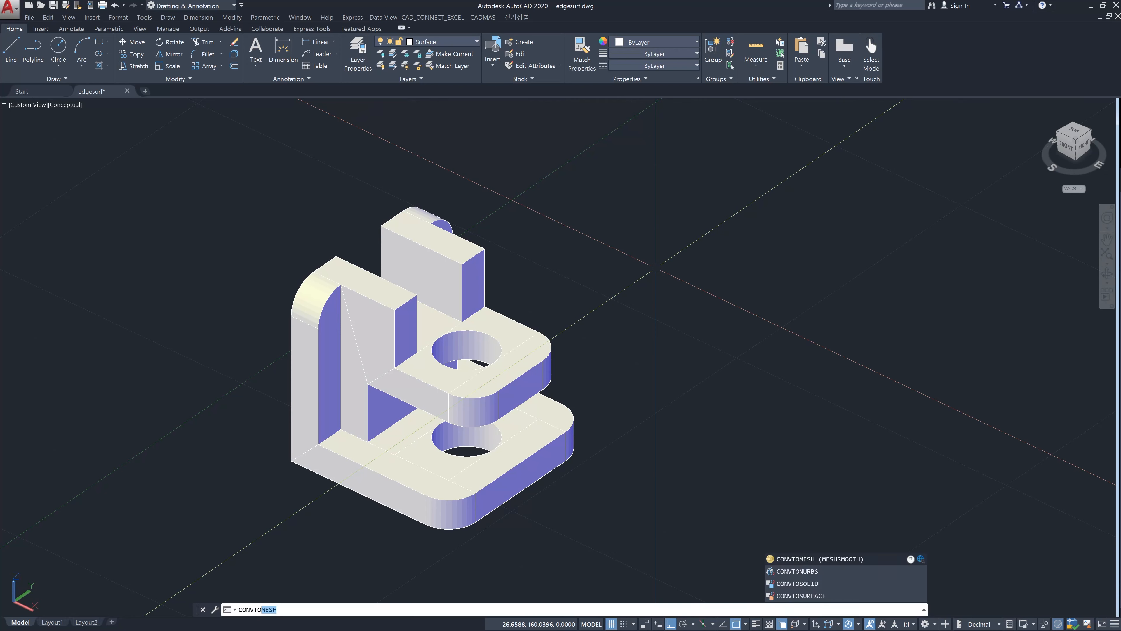
type("s")
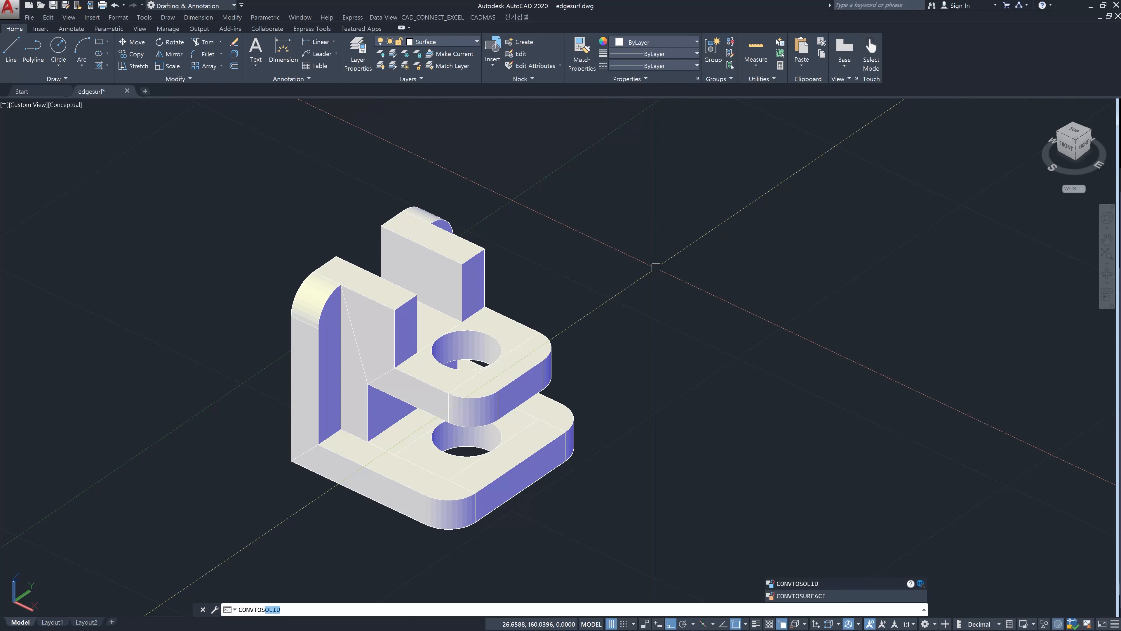
type("urfac")
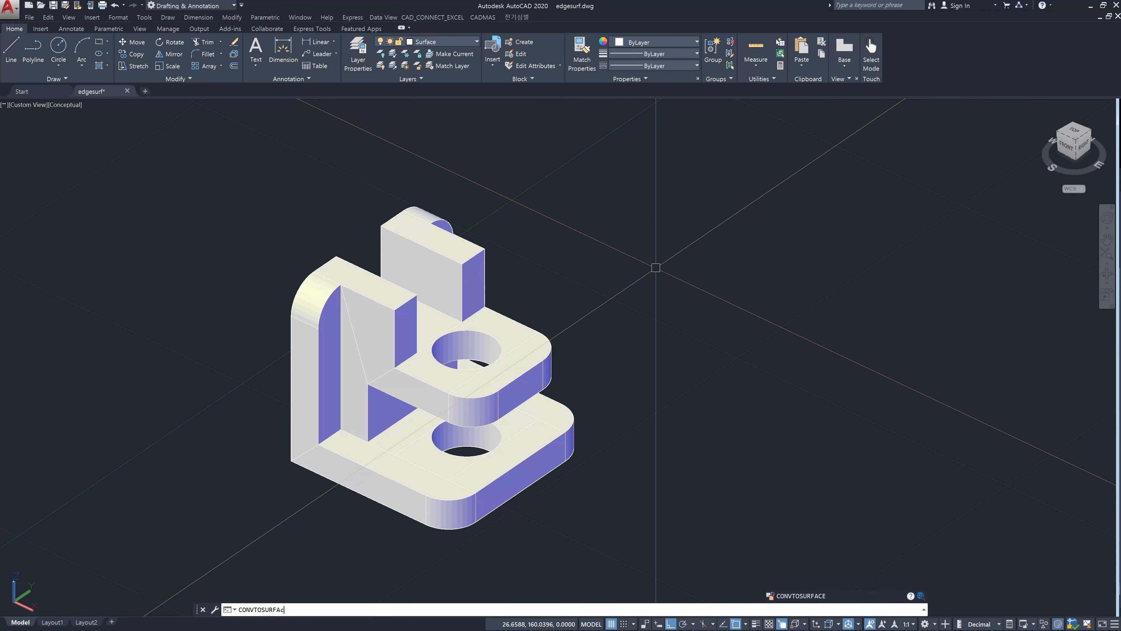
type("e")
key("Return")
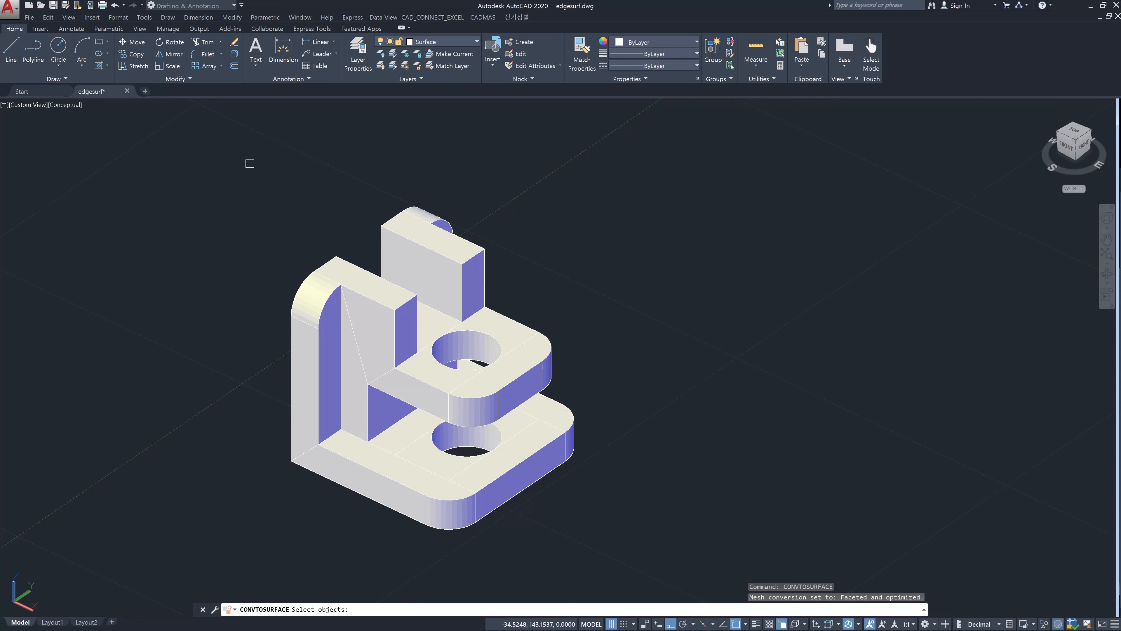
left_click(240, 166)
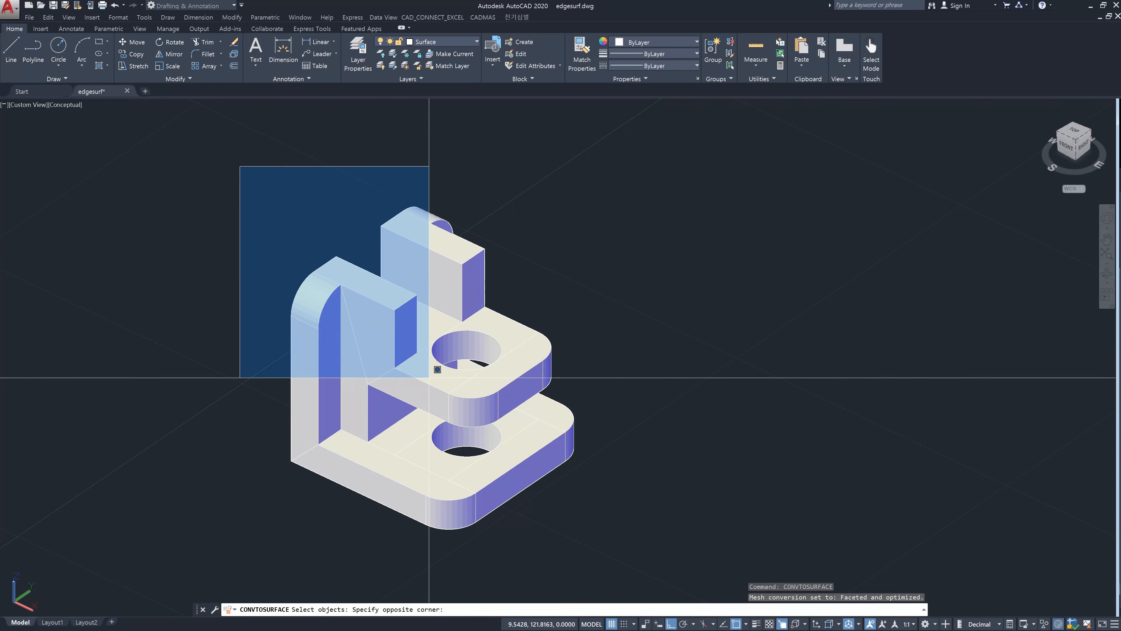
left_click(690, 569)
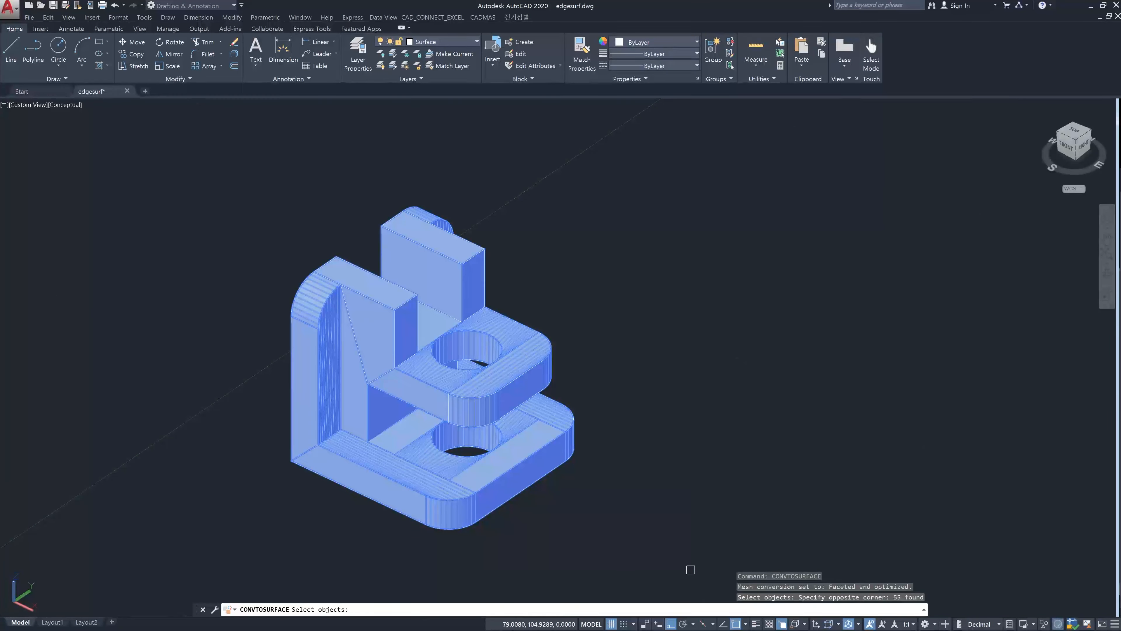
key("Return")
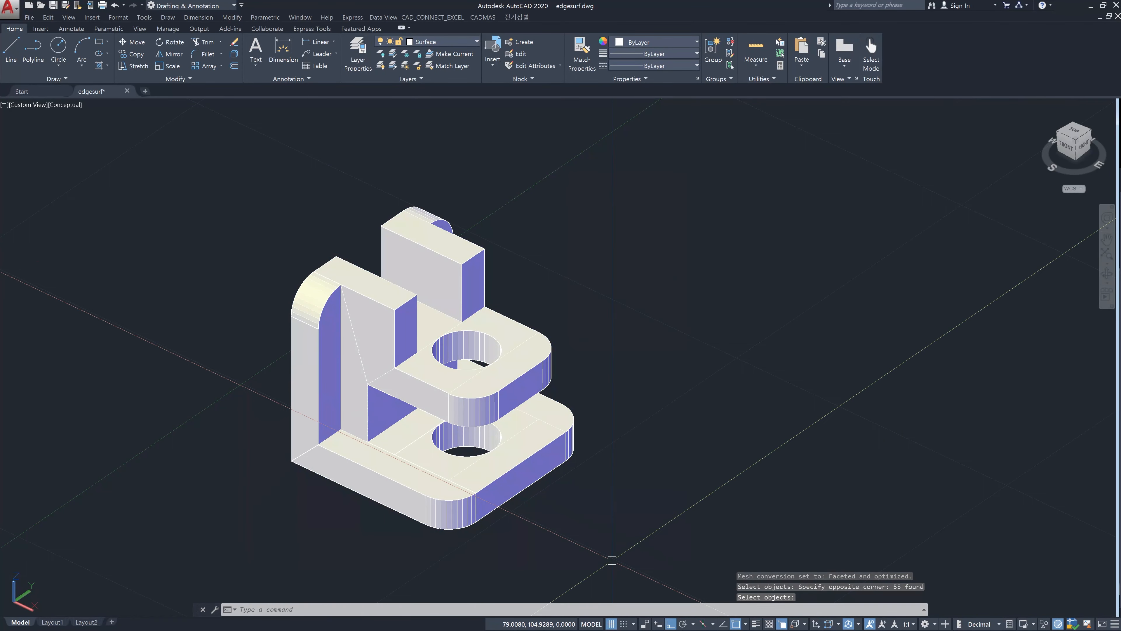
Pick individual faces of both plates and the stepped side wall to check how the converted surfaces are divided
left_click(447, 463)
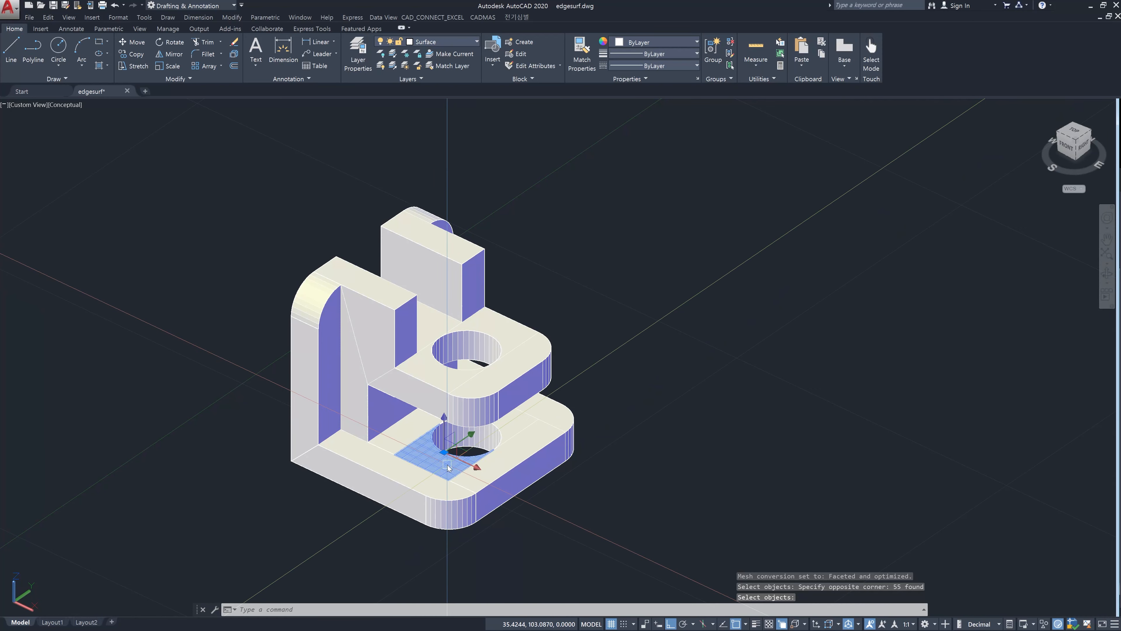
left_click(394, 427)
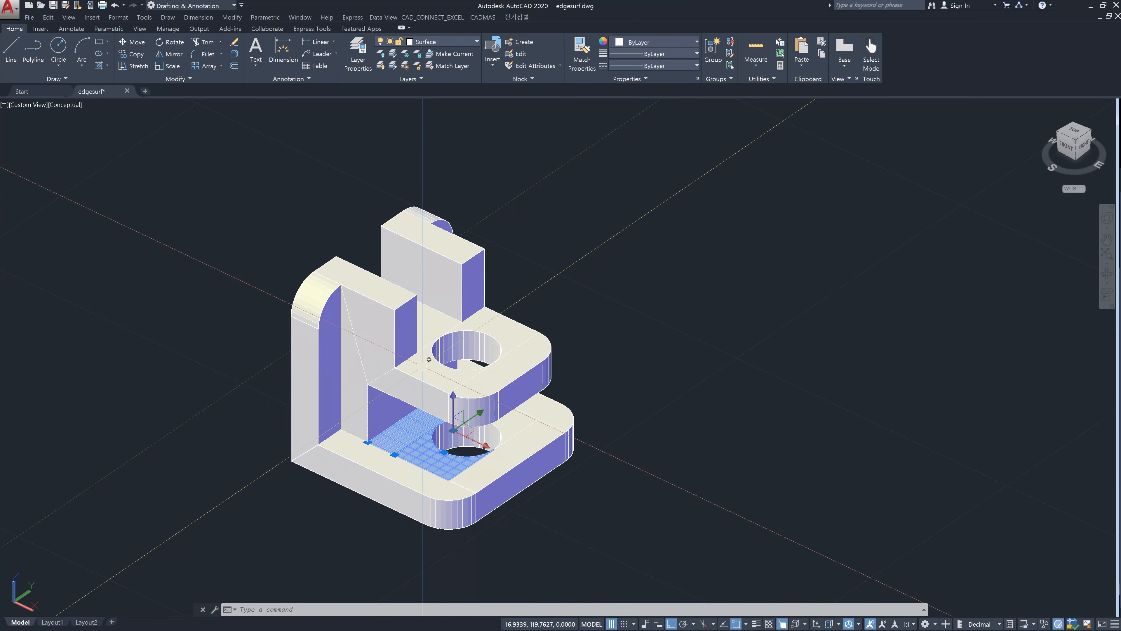
left_click(424, 370)
left_click(413, 387)
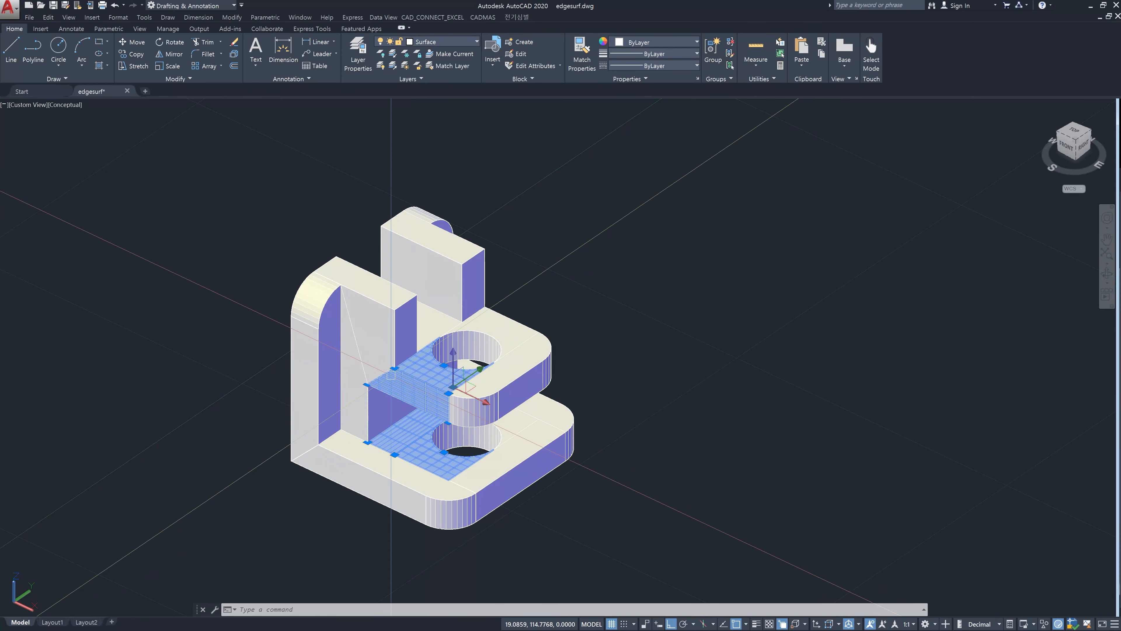
left_click(385, 346)
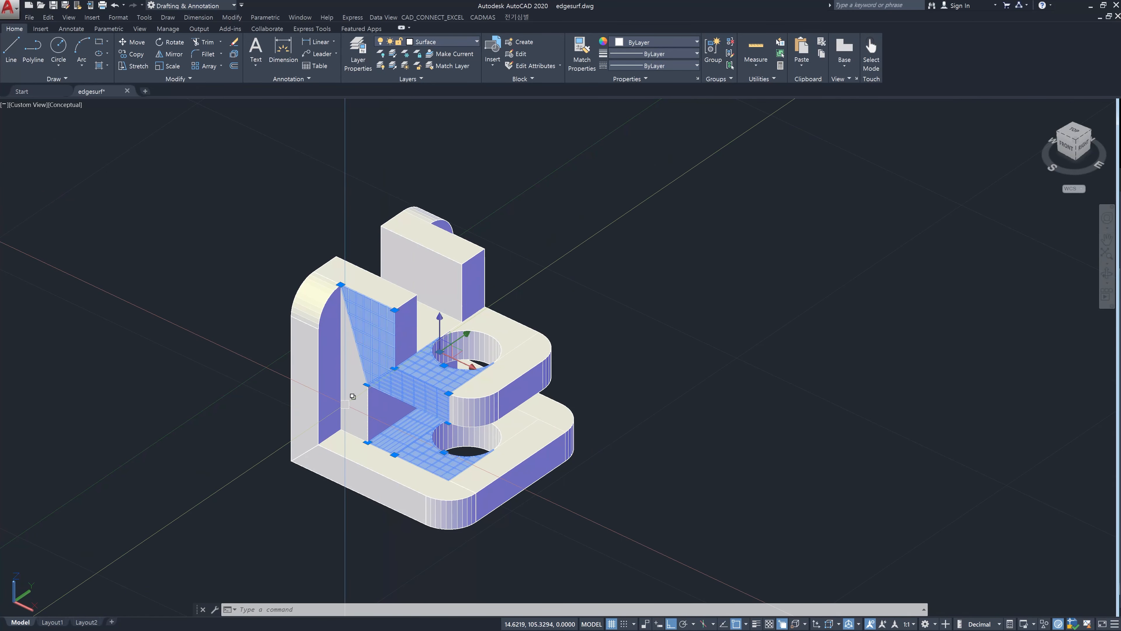
left_click(349, 395)
left_click(397, 459)
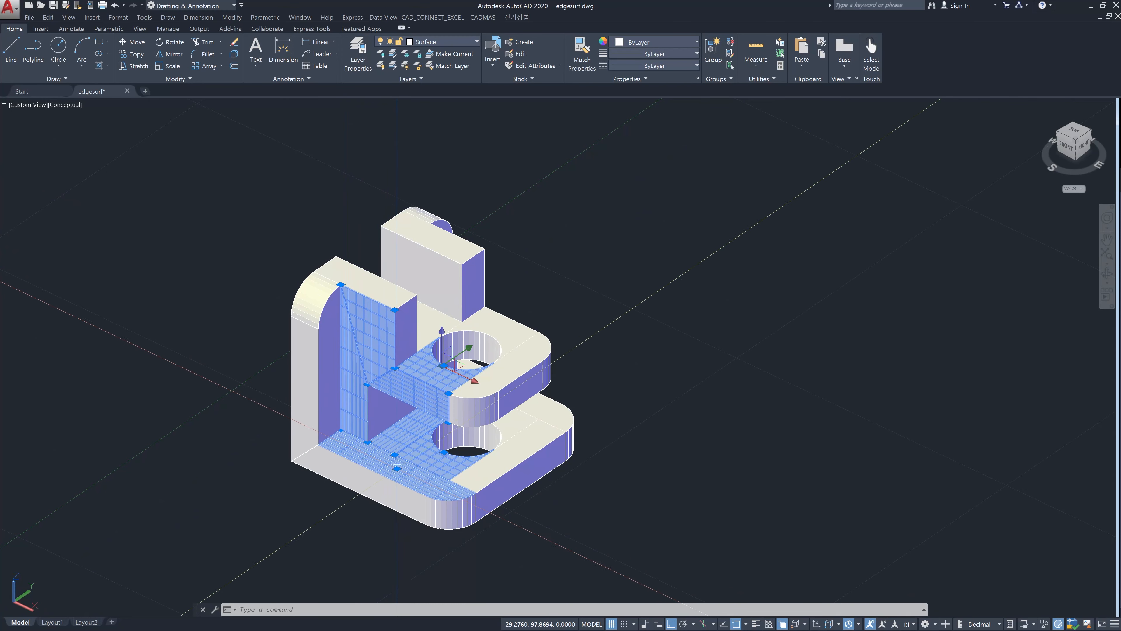
left_click(495, 471)
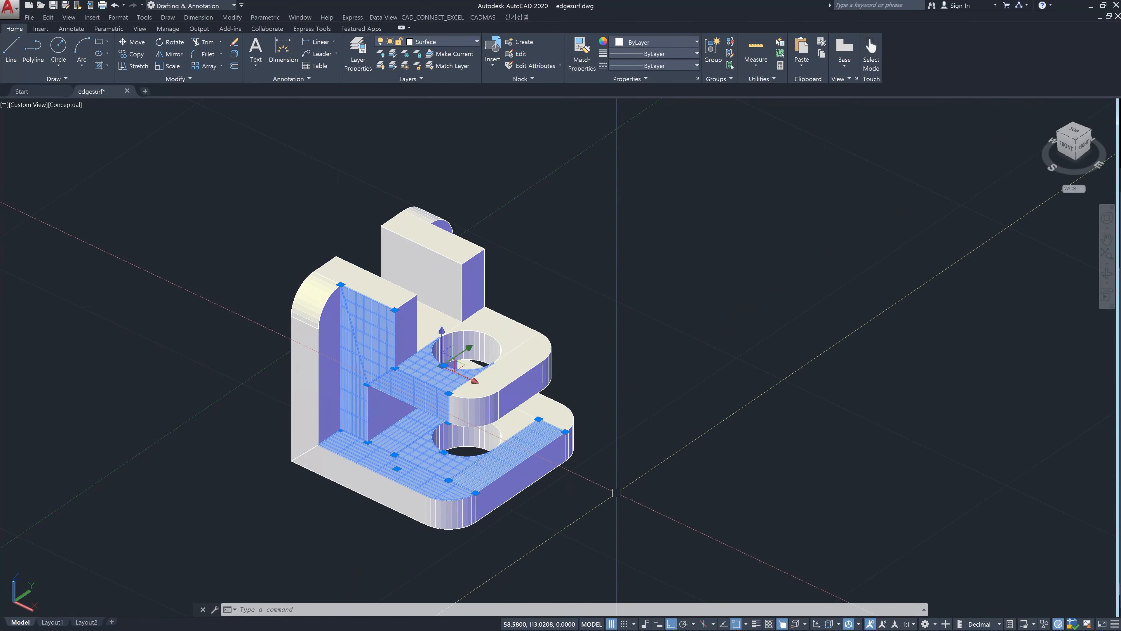
key("ctrl+z")
key("Escape")
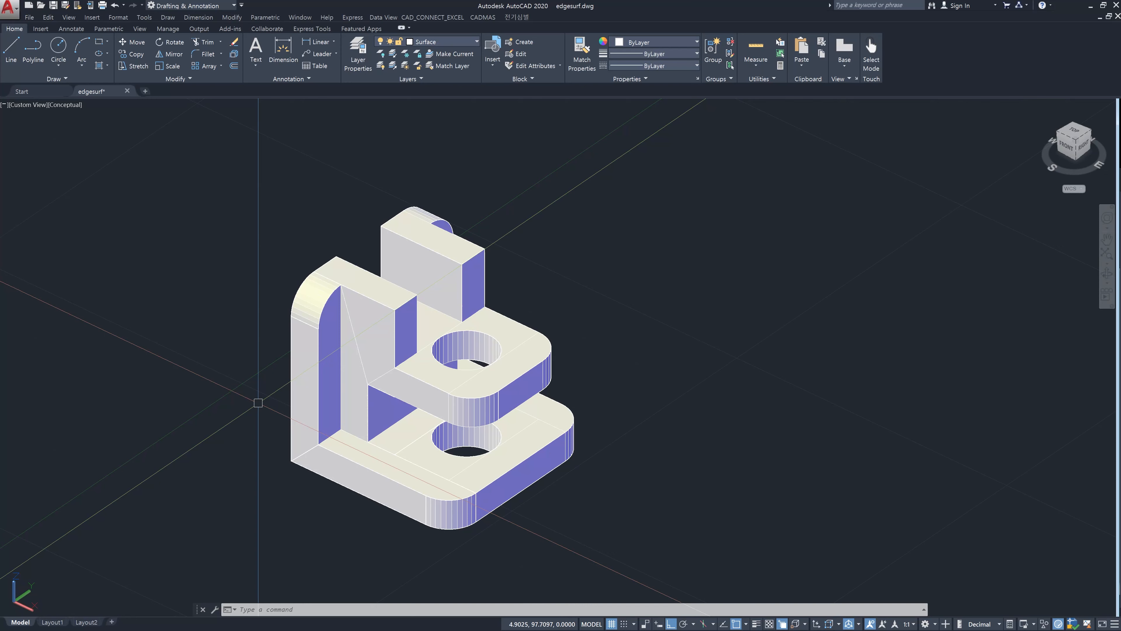
Sculpt all of the bracket's surfaces into a solid with SURFSCULPT
type("scu")
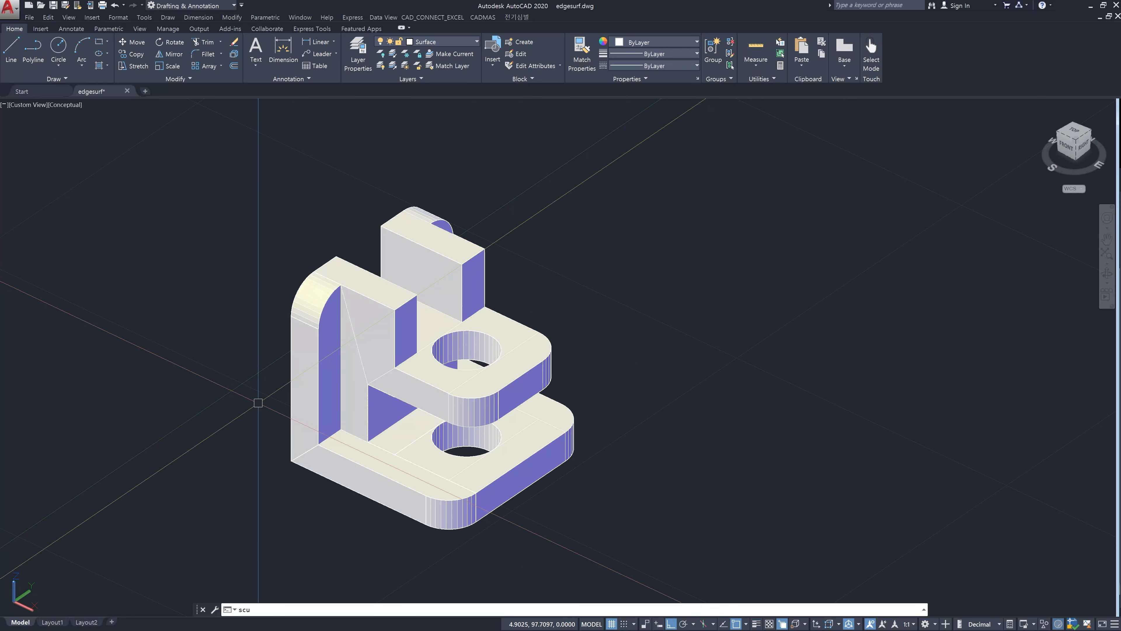
type("lpt")
key("Return")
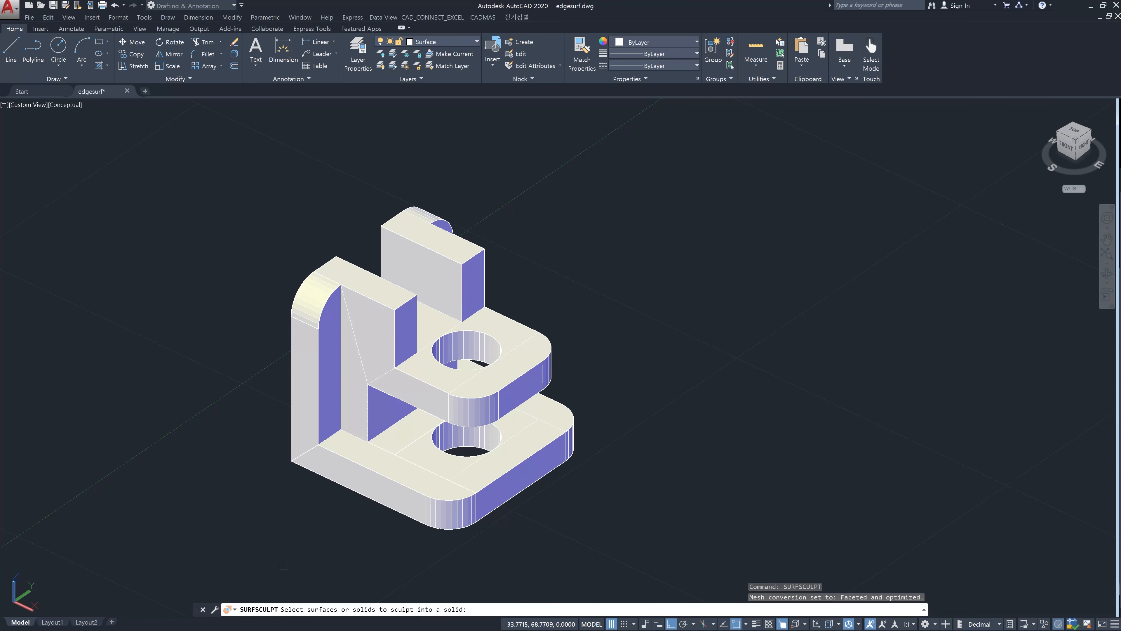
left_click(201, 125)
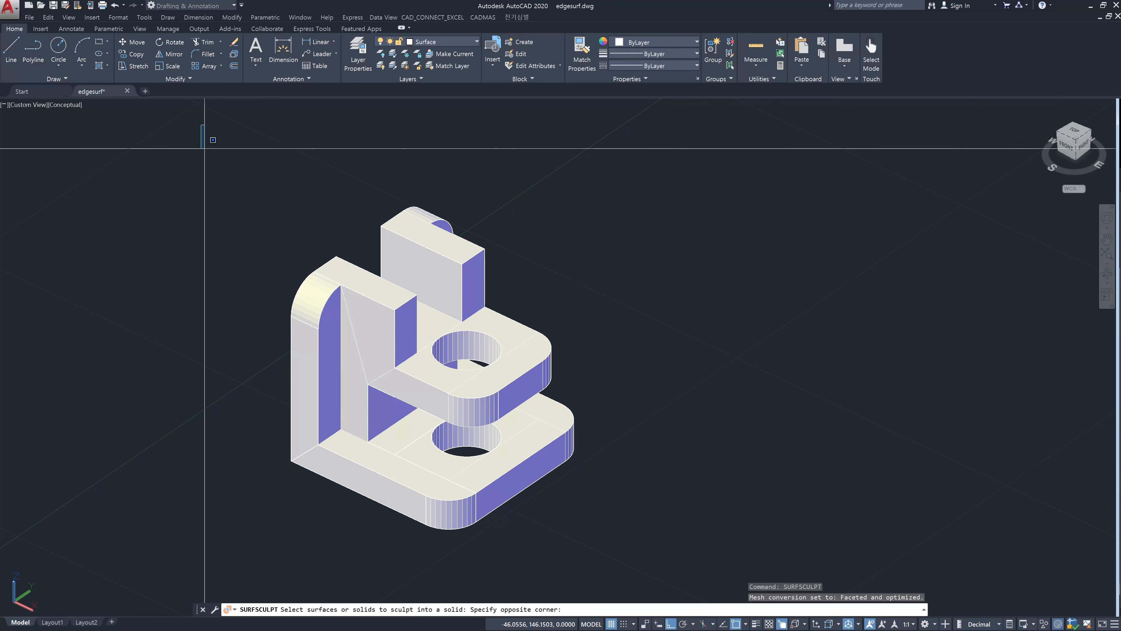
left_click(670, 538)
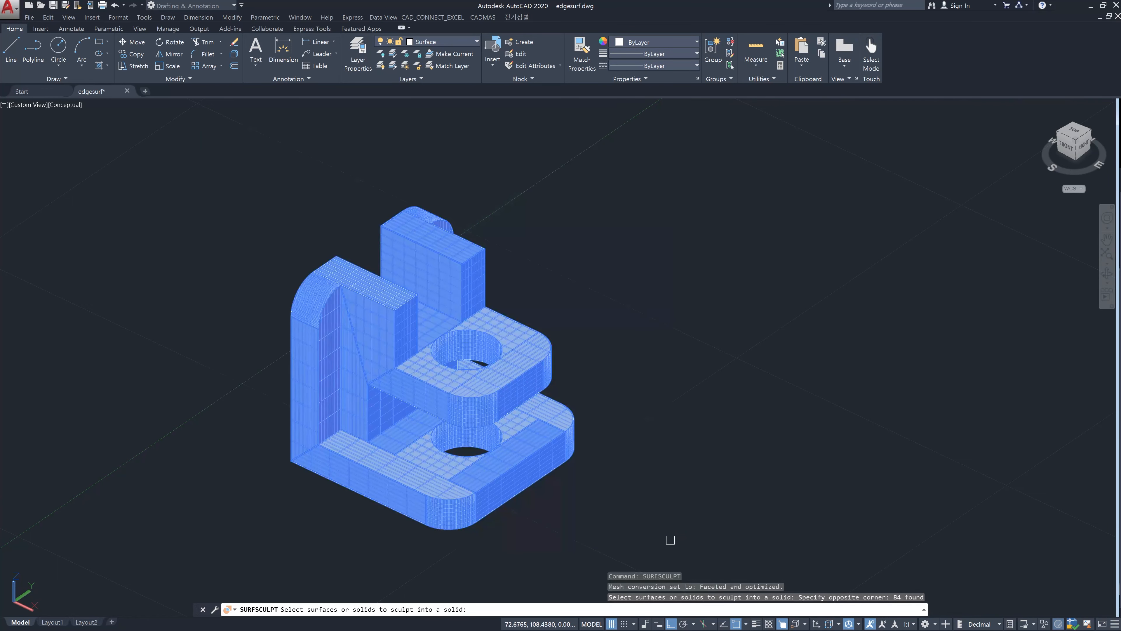
key("Return")
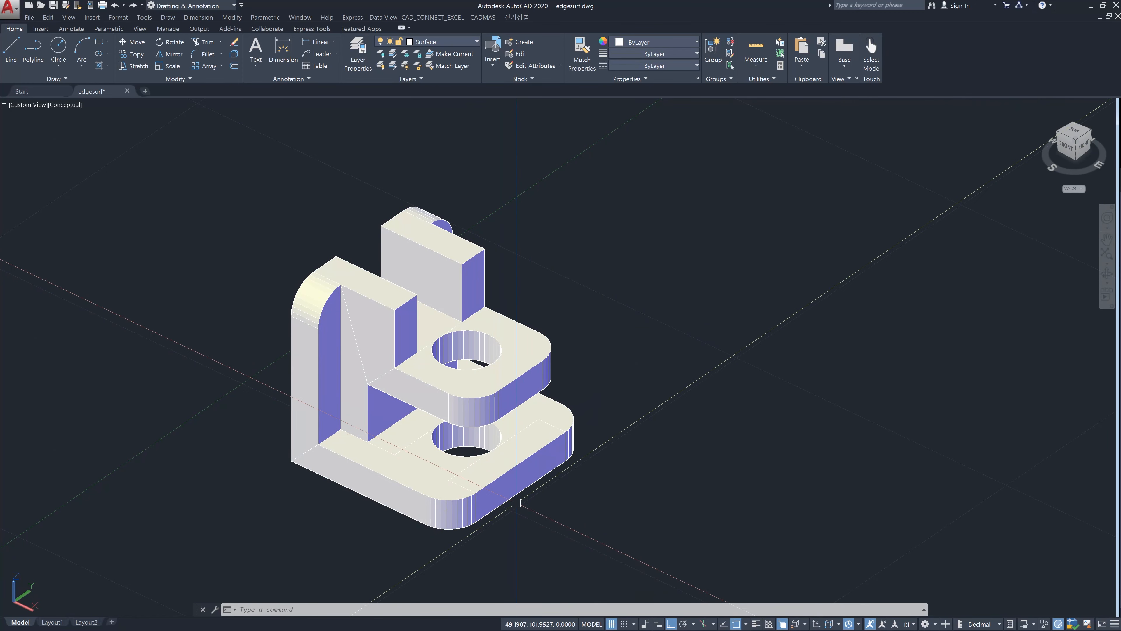
Check the sculpted bracket by selecting it as a whole and picking a single face on the lower plate
left_click(456, 467)
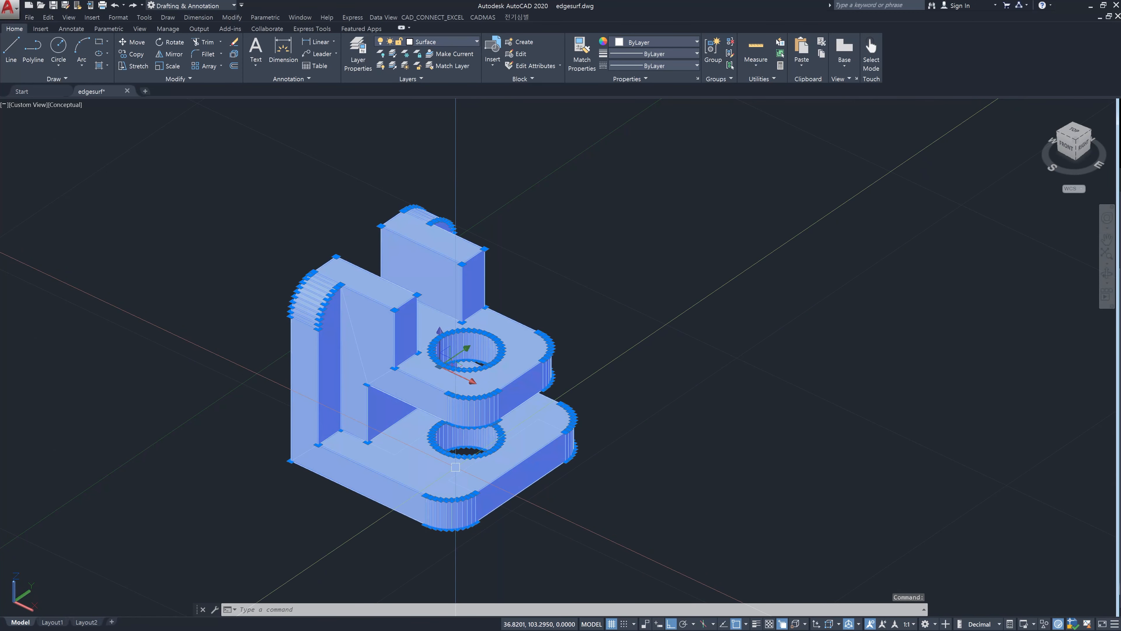
key("Escape")
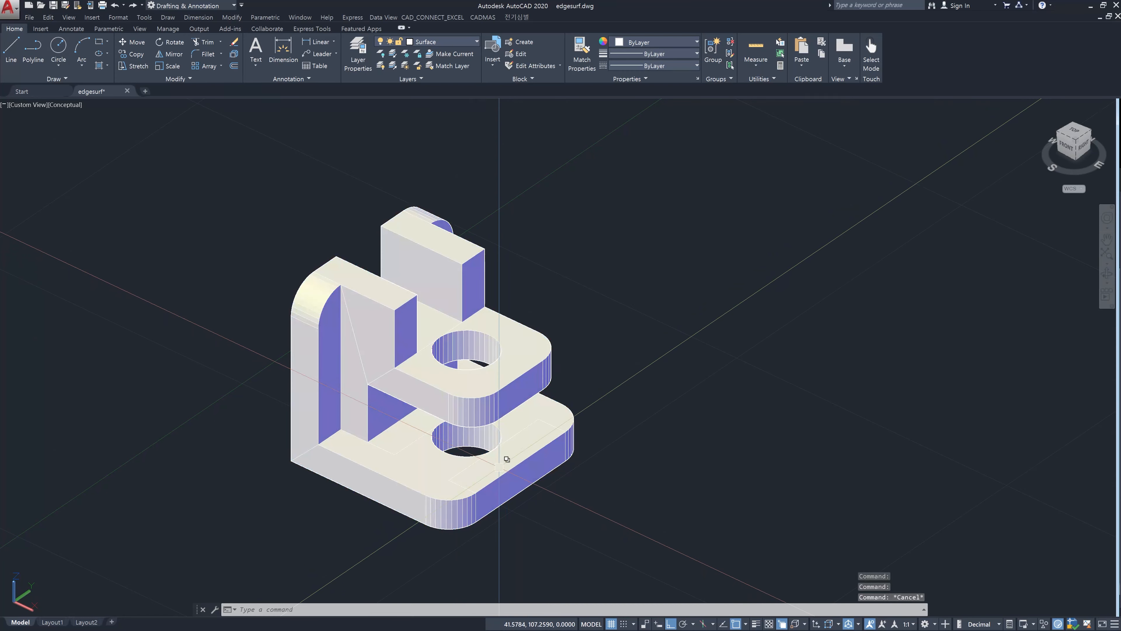
left_click(494, 468, "ctrl")
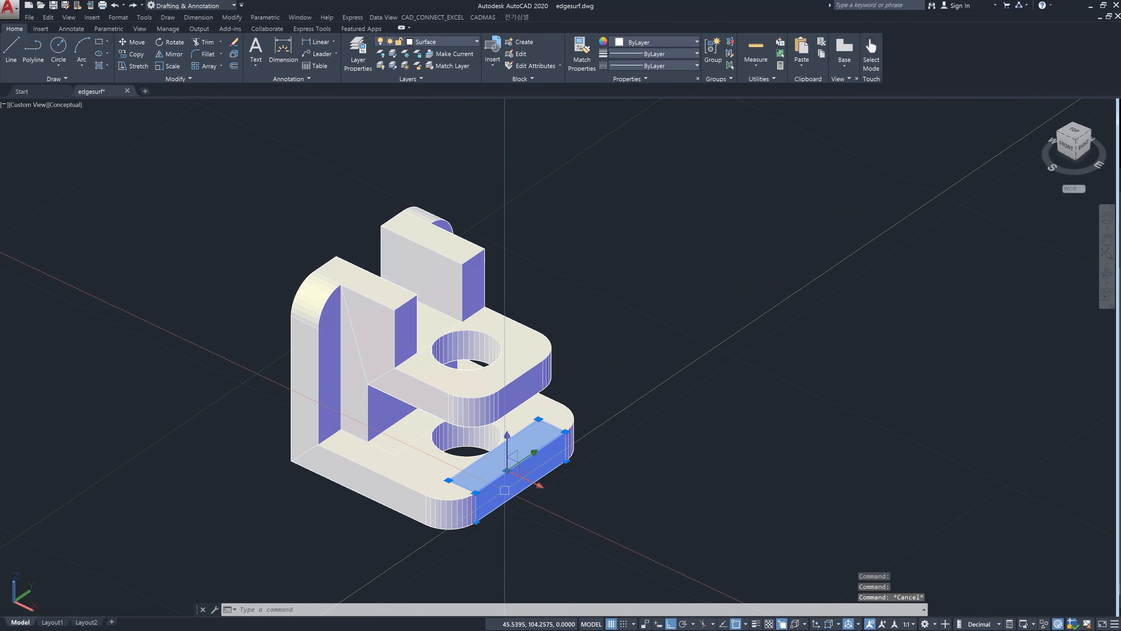
key("Escape")
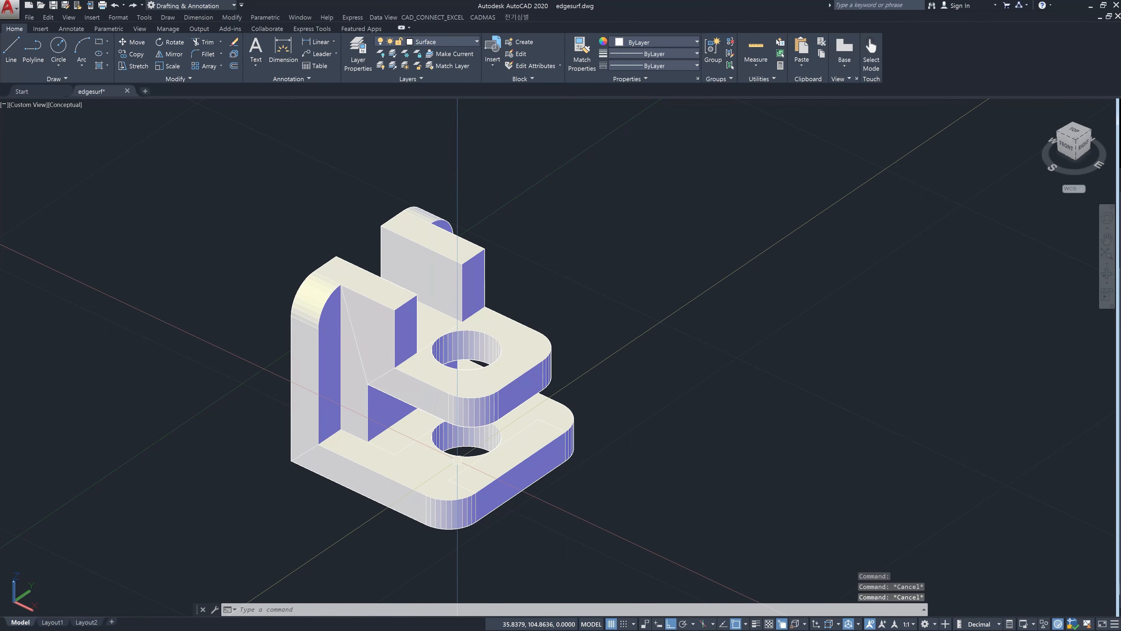
left_click(447, 461)
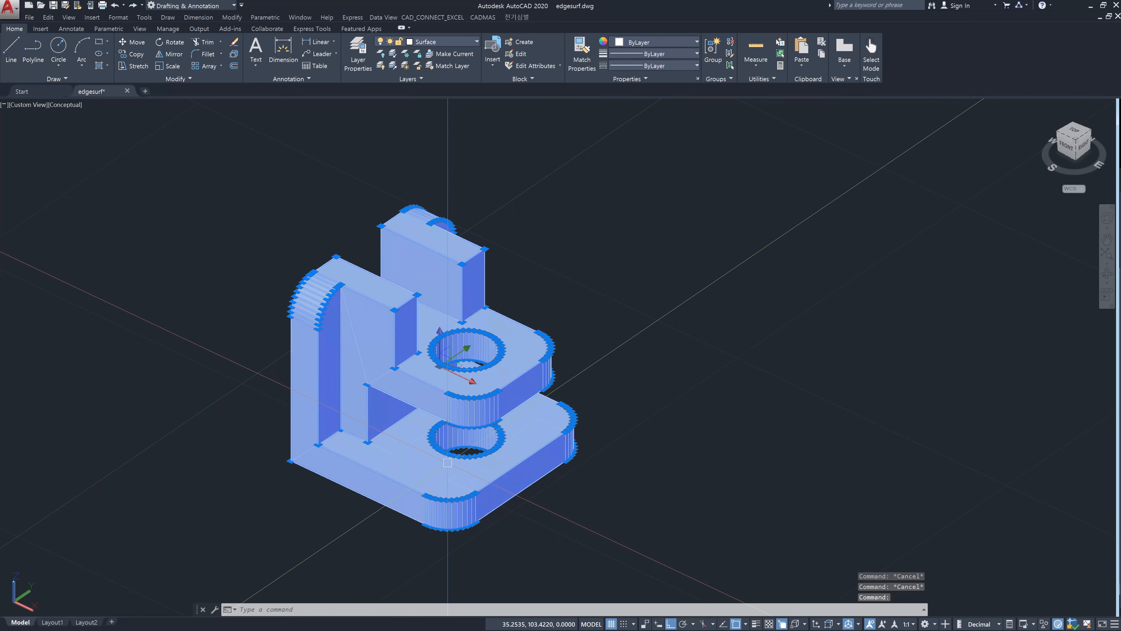
Move the sculpted bracket solid off the leftover flat surfaces so that the two stand apart
type("m")
key("Return")
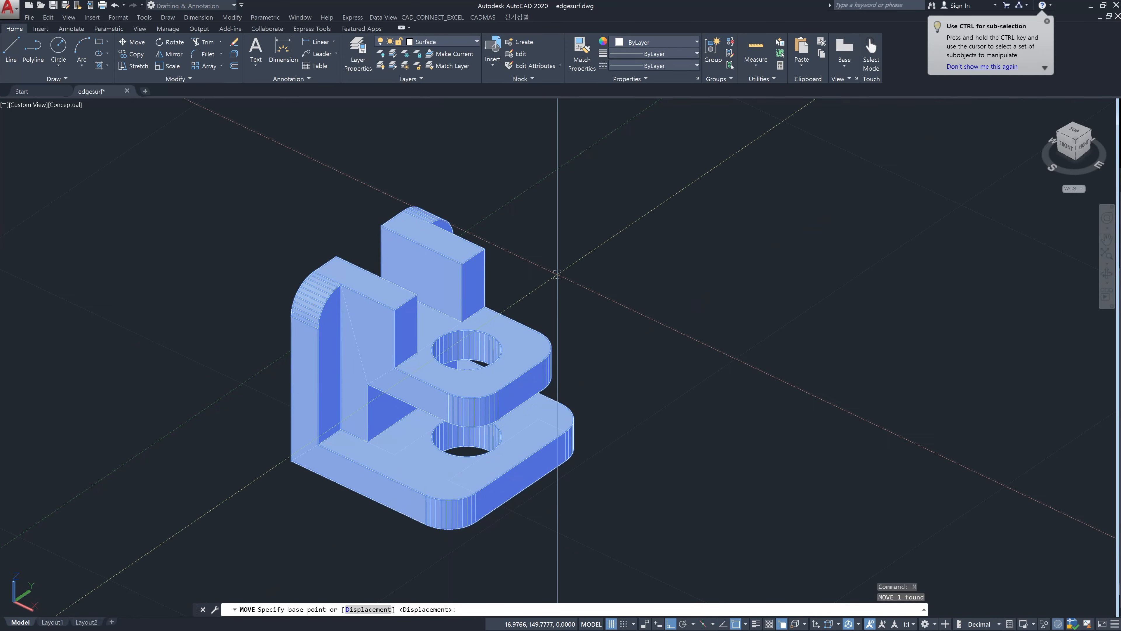
left_click(558, 274)
left_click(932, 419)
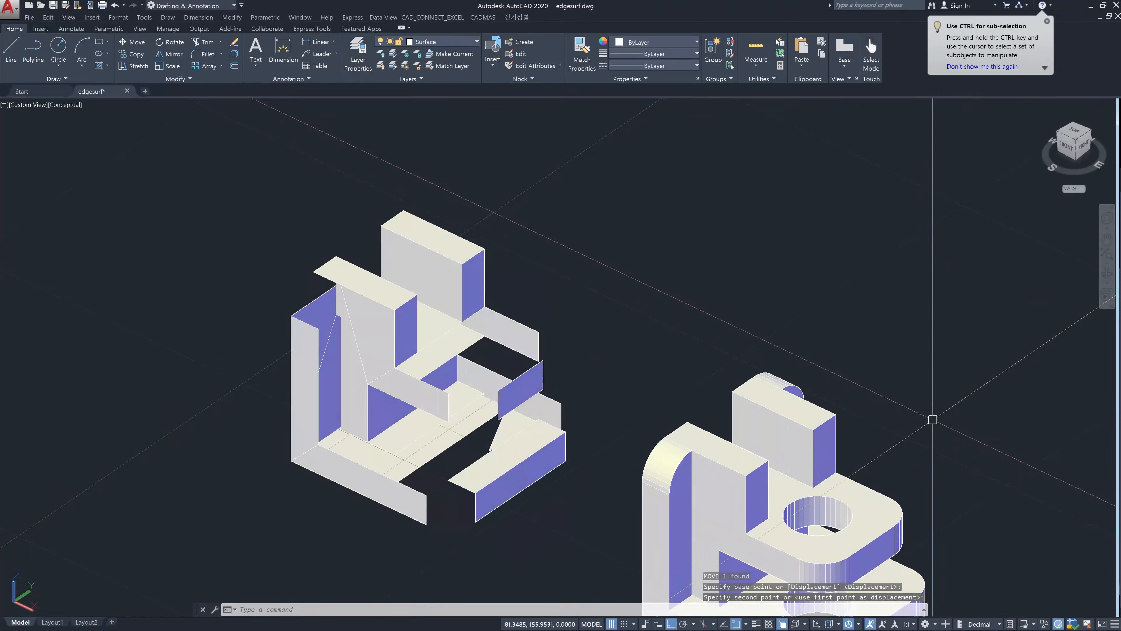
key("Escape")
middle_click_drag(534, 455, 503, 359)
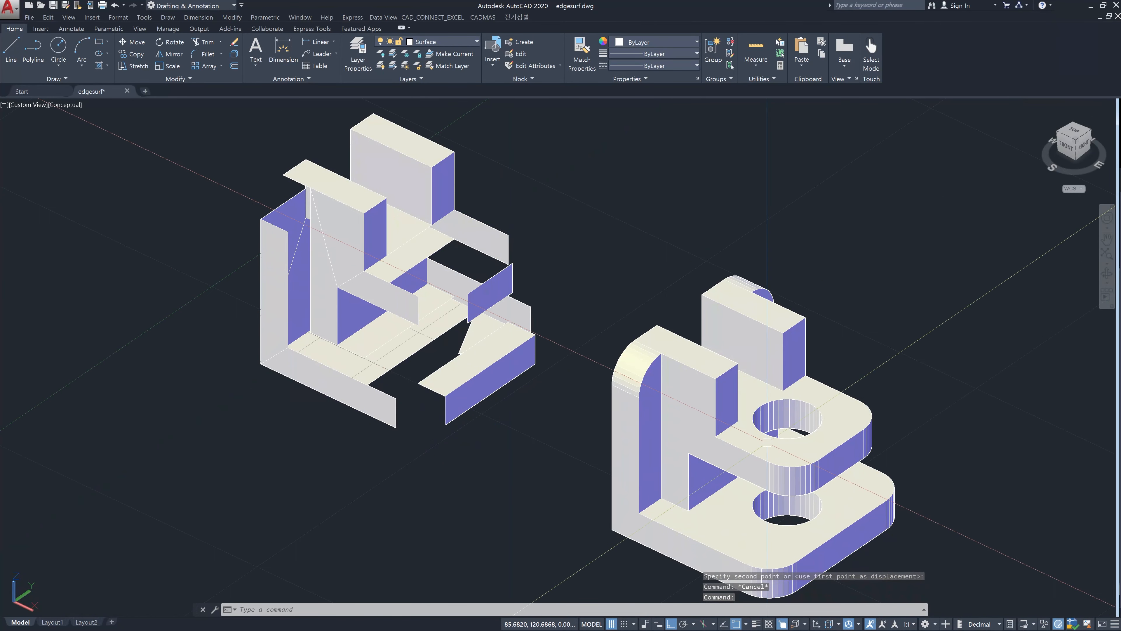
Erase all of the leftover flat surfaces at the bracket's original location, keeping the sculpted solid
middle_click_drag(798, 419, 750, 340, "shift")
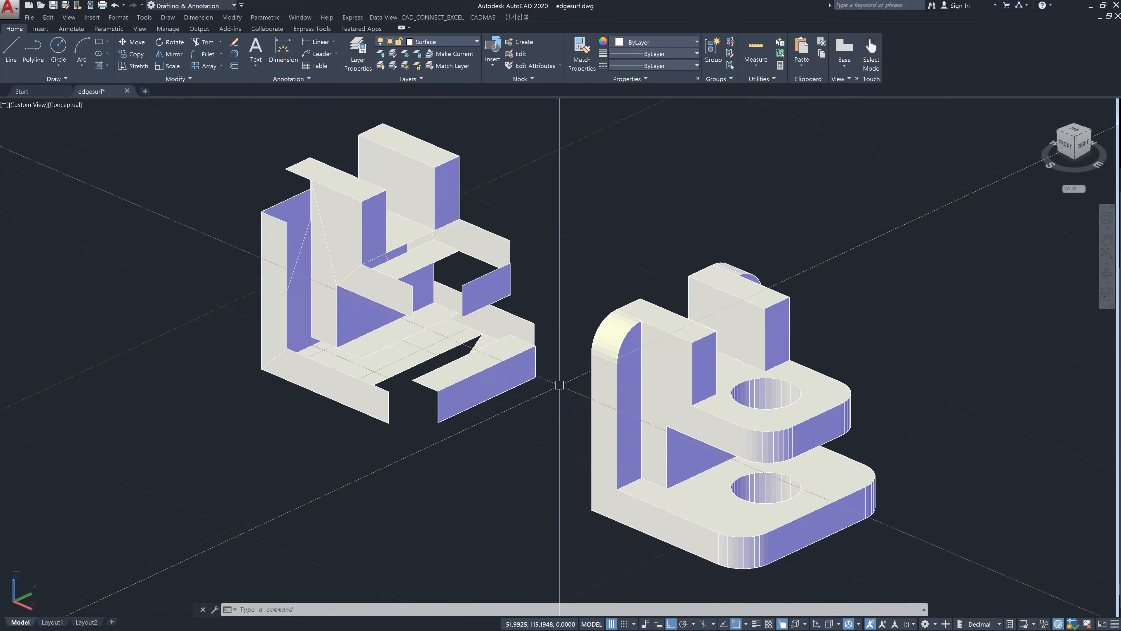
middle_click_drag(555, 389, 557, 425, "shift")
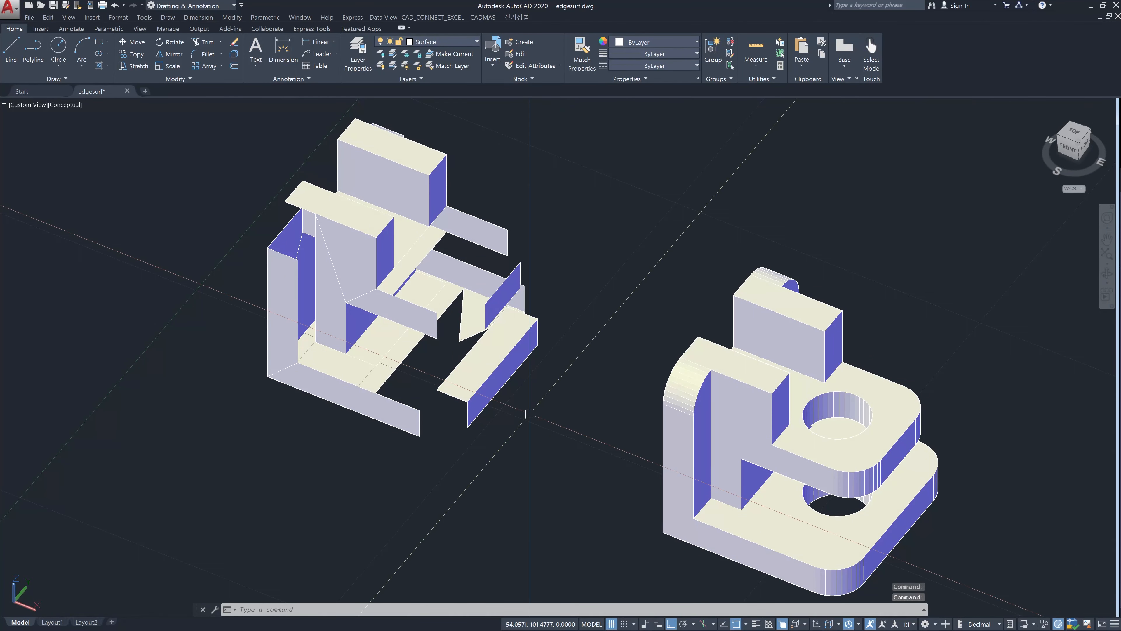
left_click(498, 384)
key("Escape")
key("Escape")
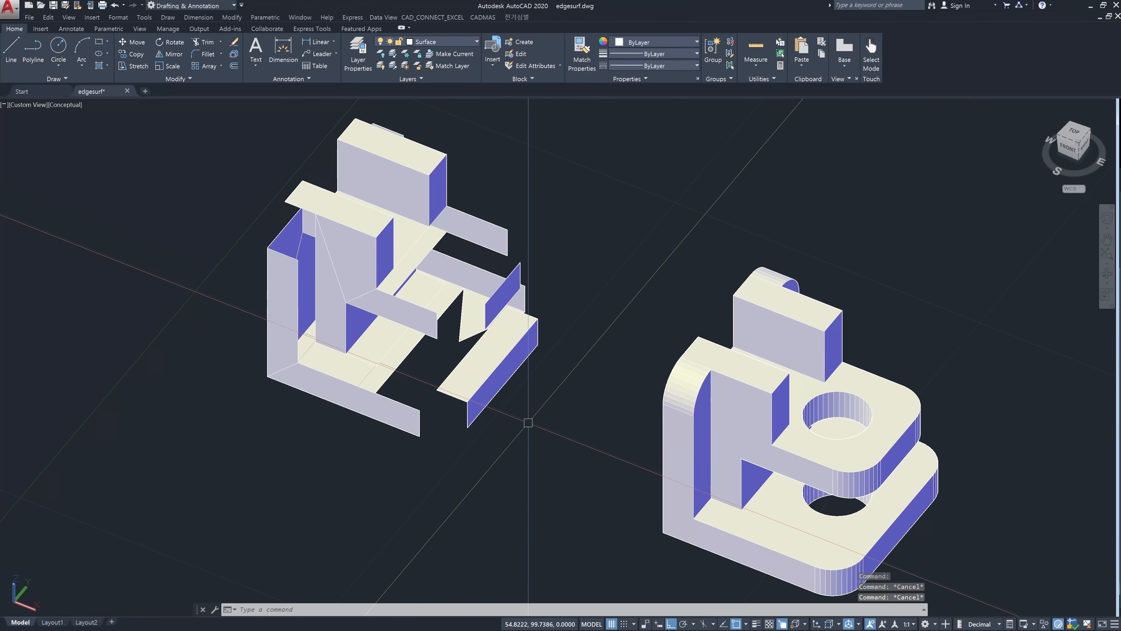
scroll(574, 442, "down", 3)
left_click(575, 442)
left_click(309, 261)
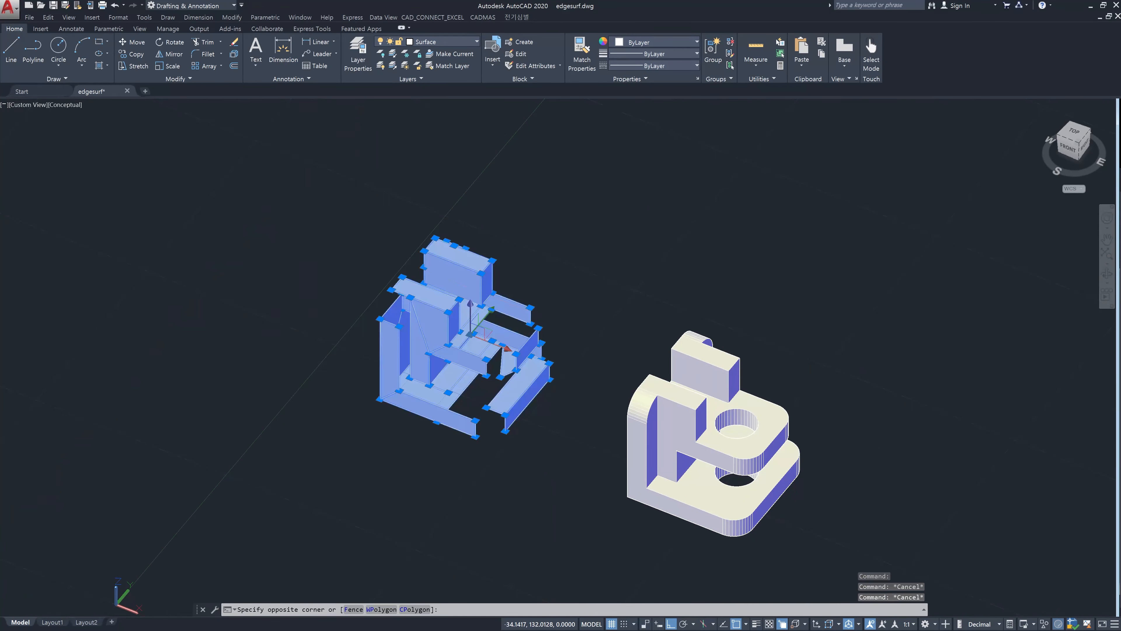
key("Delete")
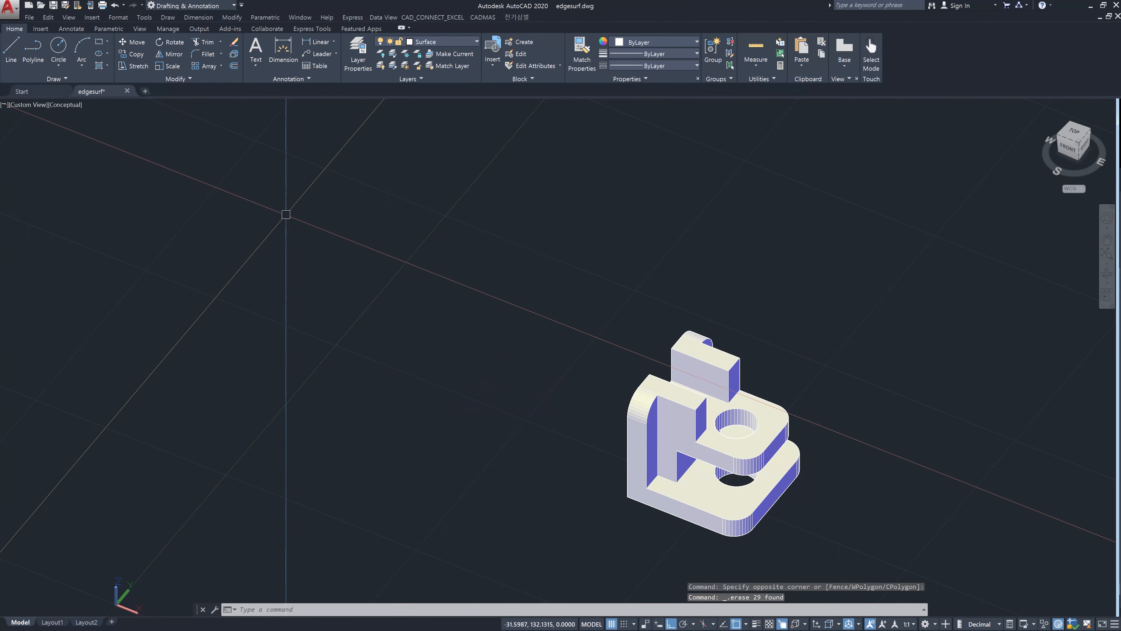
Select the remaining bracket as a whole to check that it is one solid, and clear the selection
left_click(698, 437)
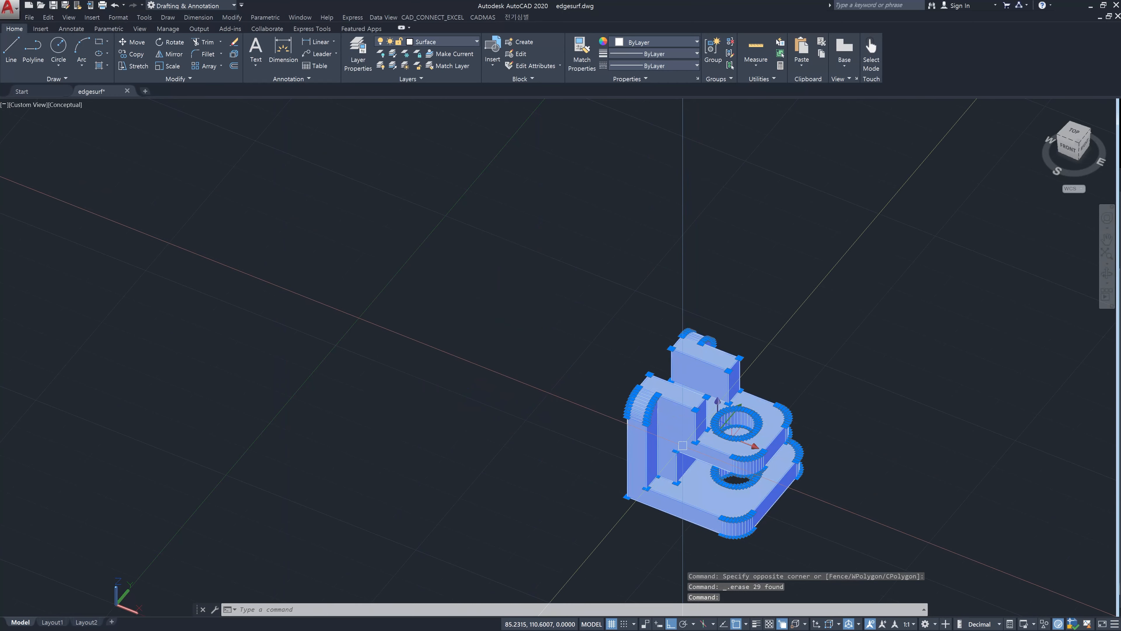
key("Escape")
key("Escape")
scroll(697, 437, "up", 2)
middle_click_drag(759, 416, 647, 394)
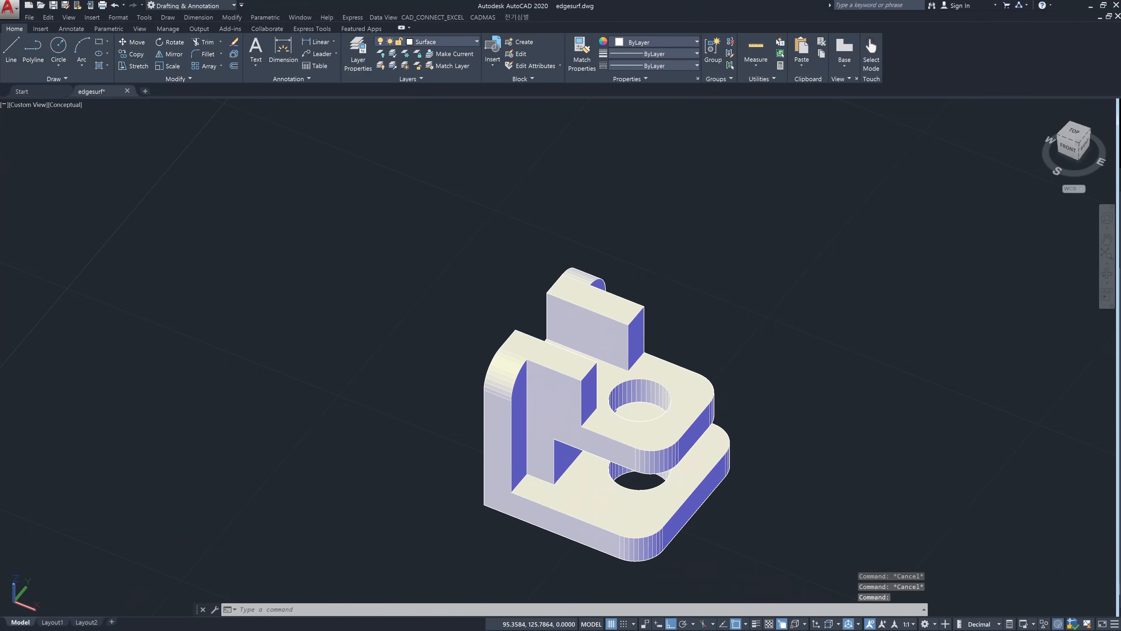